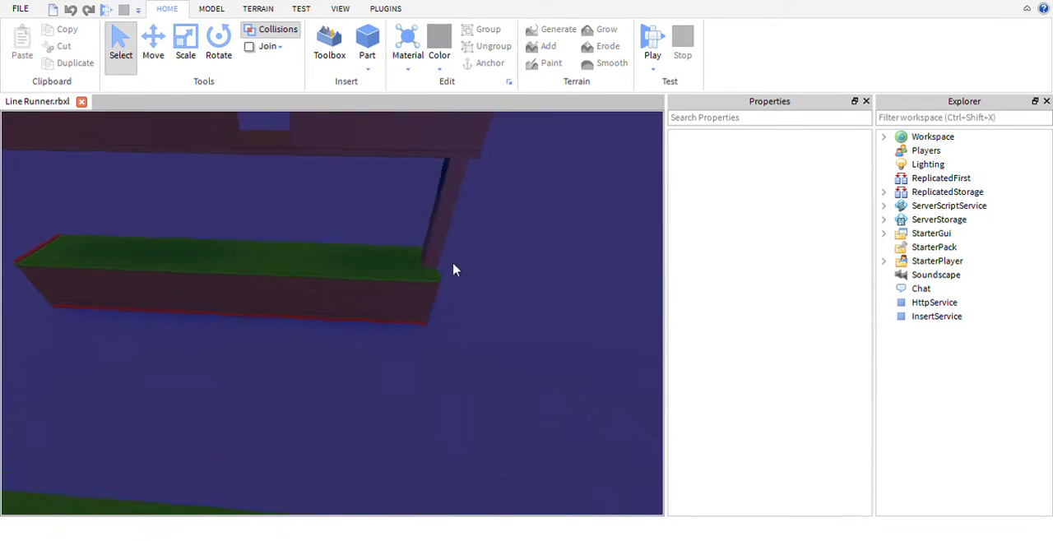
- Survey all the track sections of the level from above and from the opposite side
{"action": "right_click_drag", "start_coordinate": [455, 270], "coordinate": [474, 260]}
{"action": "key", "text": "d"}
{"action": "key", "text": "a"}
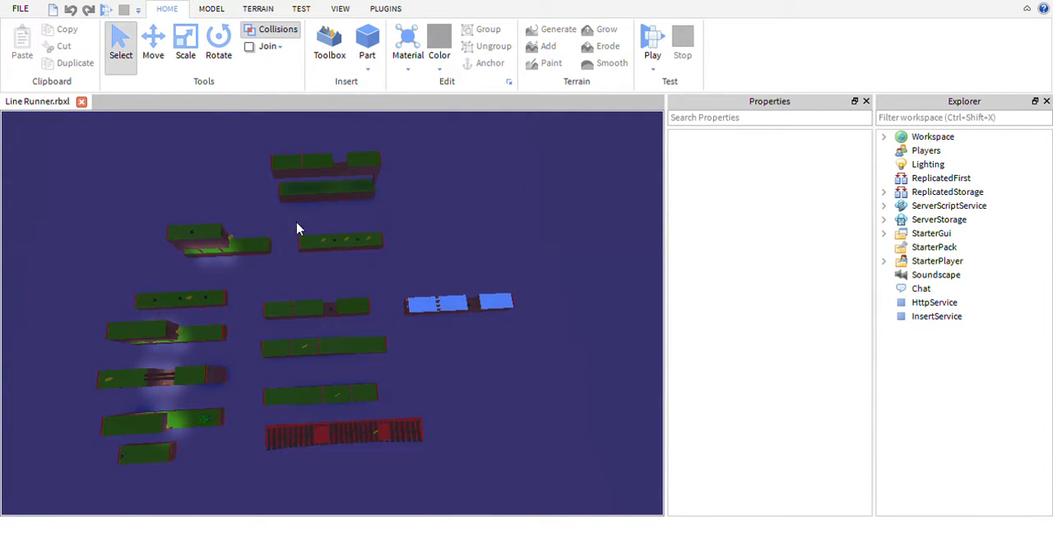
{"action": "left_click", "coordinate": [339, 240]}
{"action": "left_click", "coordinate": [427, 263]}
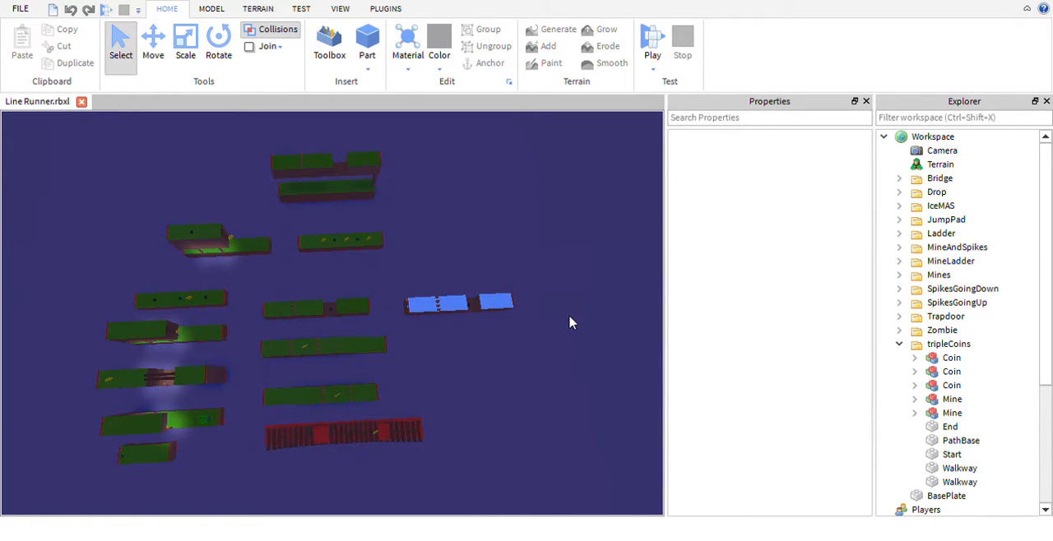
{"action": "right_click_drag", "start_coordinate": [573, 323], "coordinate": [572, 322]}
{"action": "scroll", "coordinate": [573, 322], "scroll_direction": "up", "scroll_amount": 8}
{"action": "key", "text": "w"}
{"action": "key", "text": "s"}
{"action": "key", "text": "s"}
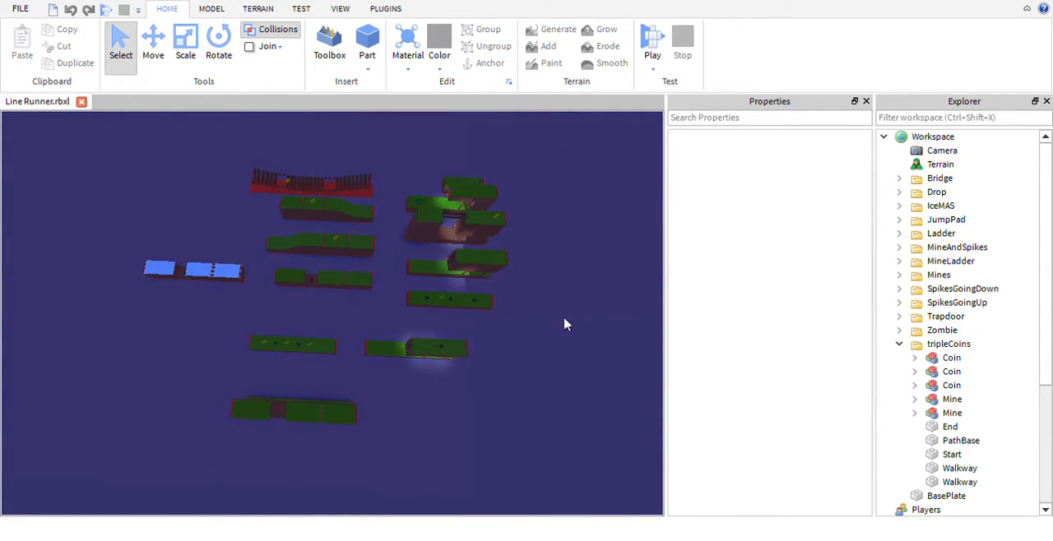
- Box-select the main block of track sections and the MineLadder section in turn, clearing each selection
{"action": "left_click_drag", "start_coordinate": [381, 223], "coordinate": [273, 155]}
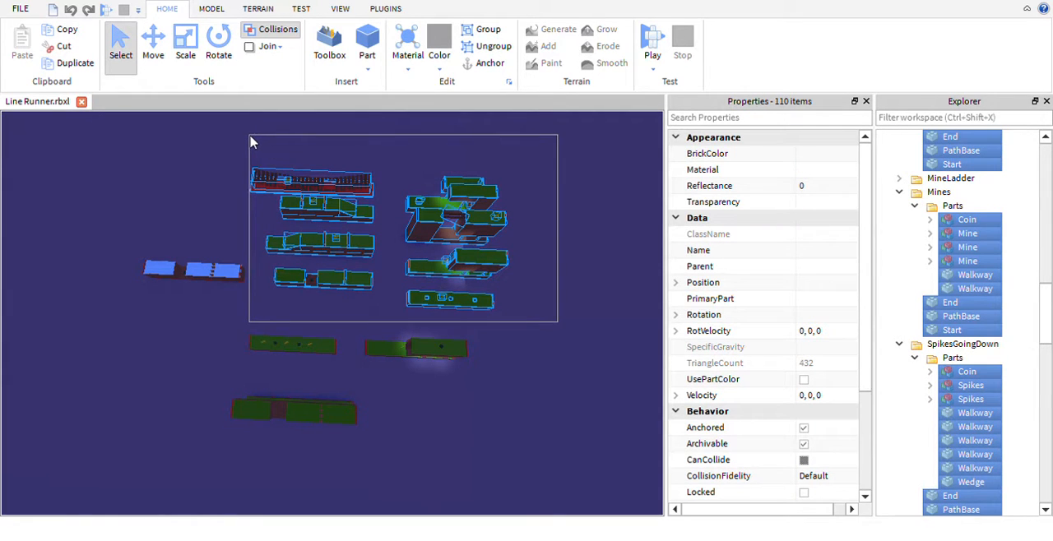
{"action": "left_click", "coordinate": [388, 319]}
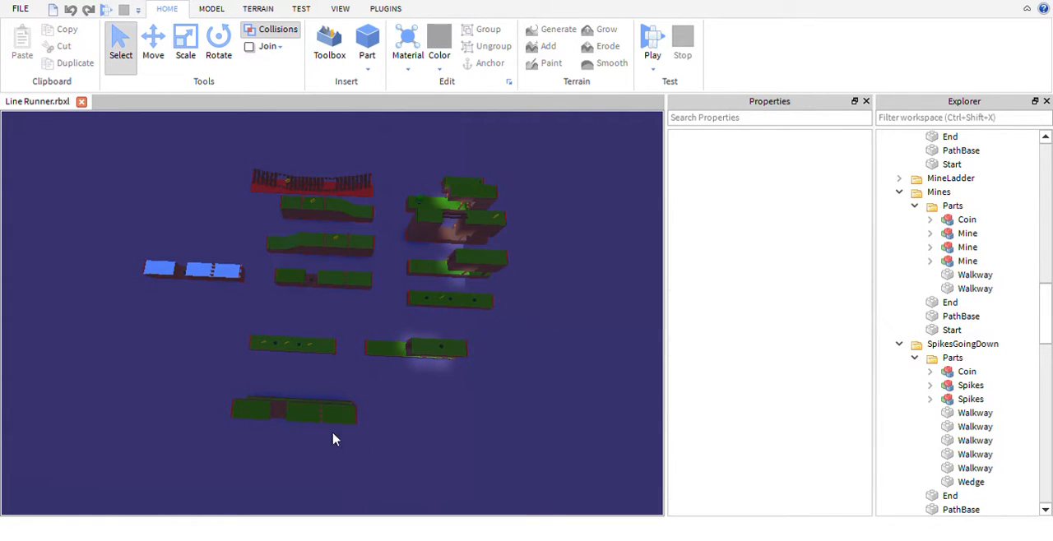
{"action": "left_click_drag", "start_coordinate": [488, 370], "coordinate": [384, 330]}
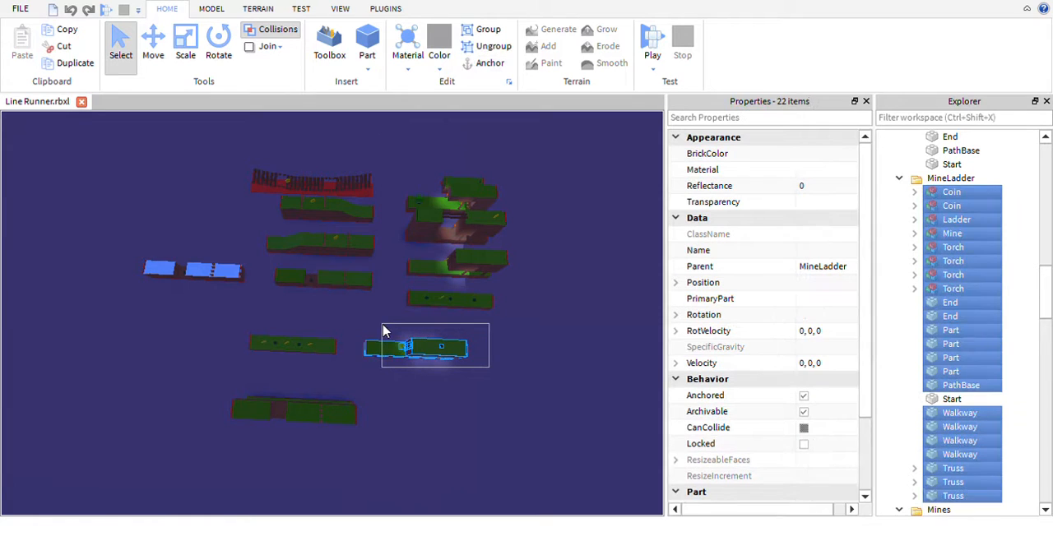
{"action": "left_click", "coordinate": [529, 456]}
- Fly around the track sections to examine their platforms, torches, coins, mines and spikes from several angles
{"action": "right_click_drag", "start_coordinate": [529, 456], "coordinate": [528, 456]}
{"action": "key", "text": "w"}
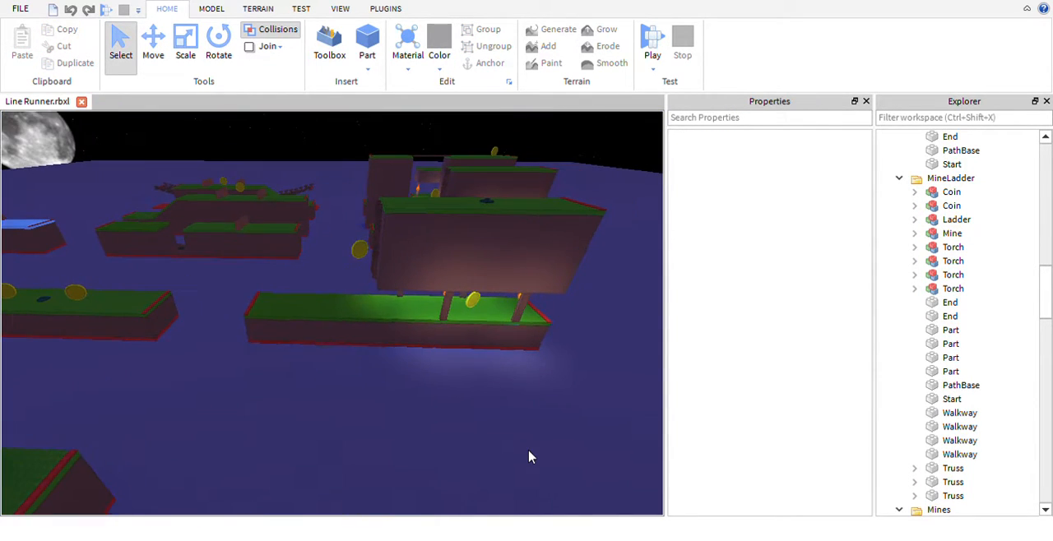
{"action": "key", "text": "d"}
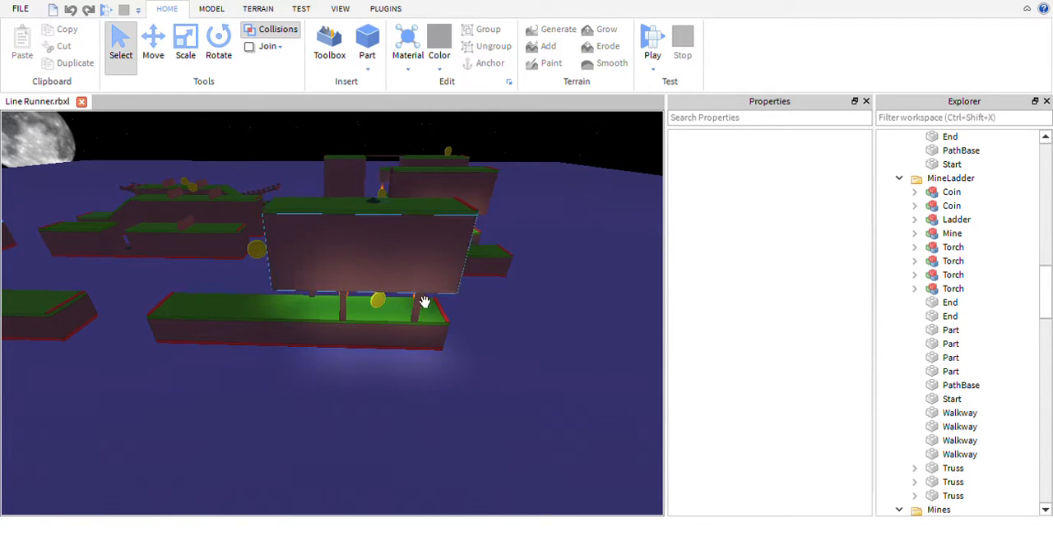
{"action": "key", "text": "s"}
{"action": "key", "text": "a"}
{"action": "key", "text": "d"}
{"action": "right_click_drag", "start_coordinate": [532, 326], "coordinate": [533, 329]}
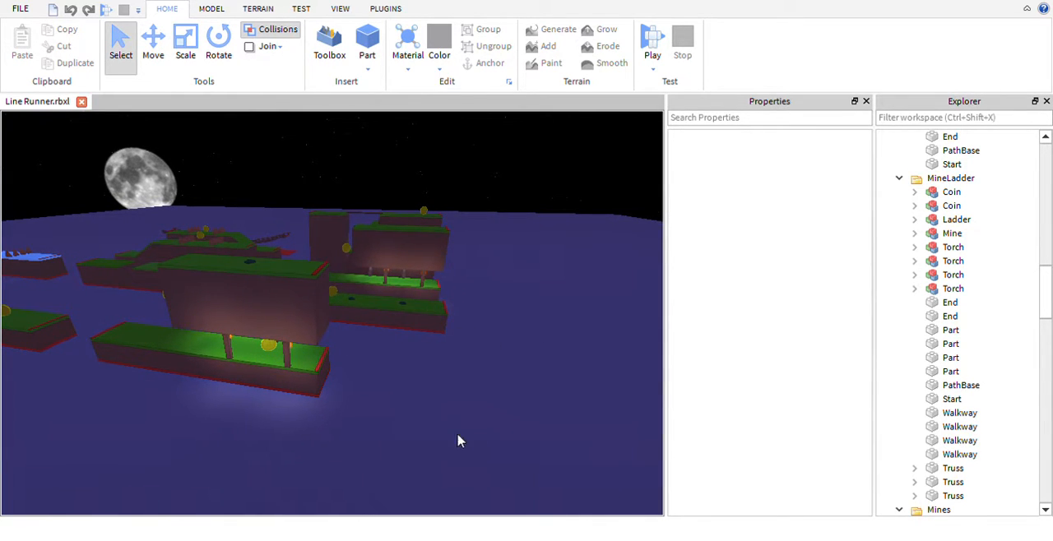
{"action": "key", "text": "a"}
{"action": "right_click_drag", "start_coordinate": [496, 461], "coordinate": [460, 486]}
{"action": "key", "text": "s"}
{"action": "key", "text": "a"}
{"action": "key", "text": "w"}
{"action": "key", "text": "s"}
{"action": "key", "text": "a"}
{"action": "key", "text": "w"}
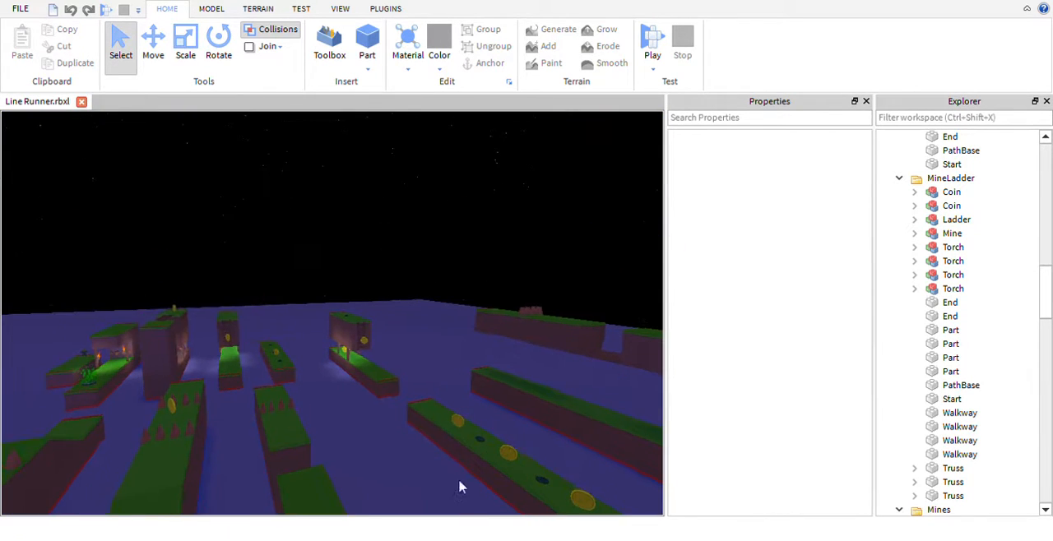
{"action": "right_click_drag", "start_coordinate": [370, 423], "coordinate": [383, 224]}
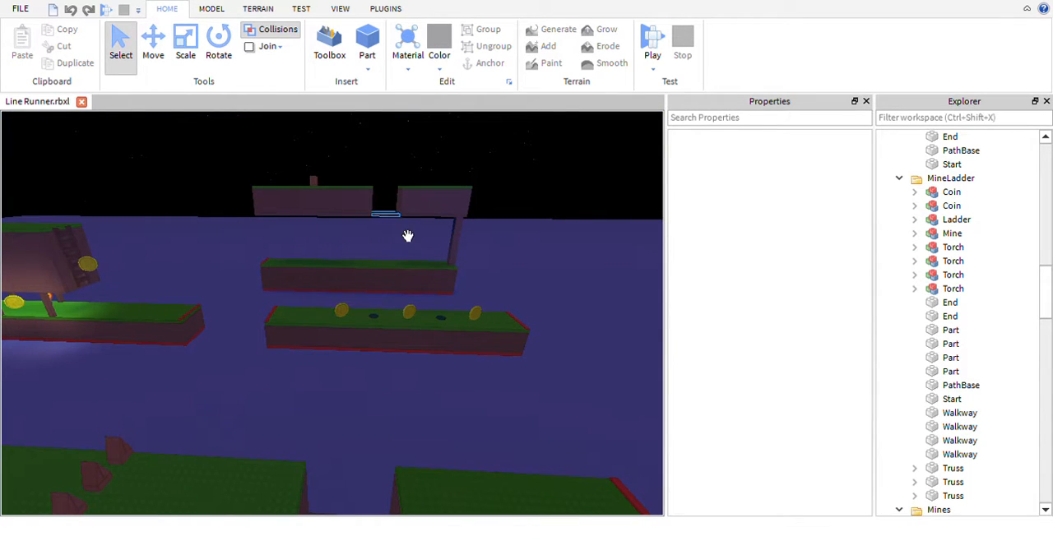
- Inspect the walkway part beneath the gap in the Drop section, clear the selection and view the surrounding sections
{"action": "left_click", "coordinate": [408, 238]}
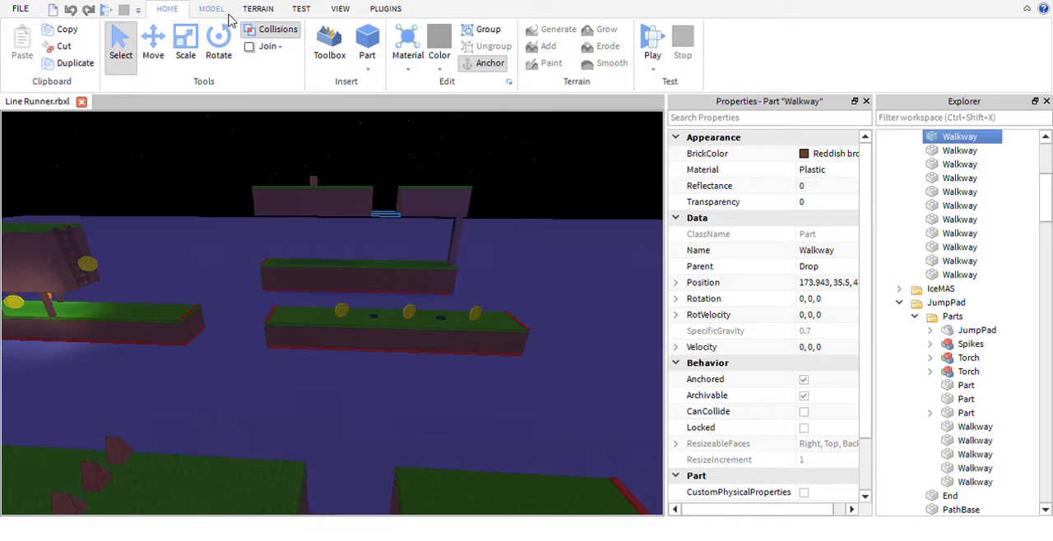
{"action": "left_click", "coordinate": [613, 337]}
{"action": "right_click_drag", "start_coordinate": [603, 356], "coordinate": [602, 356]}
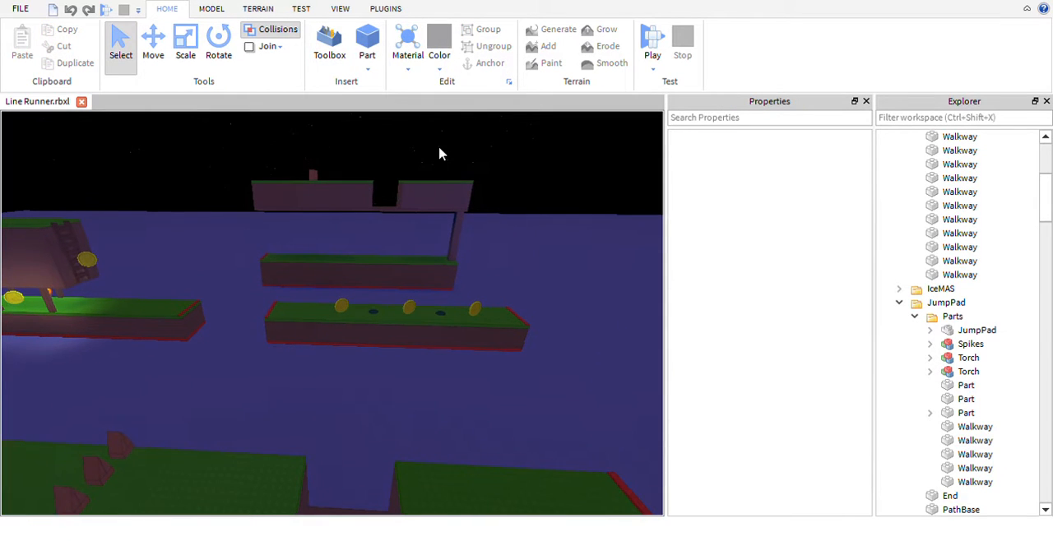
{"action": "scroll", "coordinate": [596, 329], "scroll_direction": "down", "scroll_amount": 8}
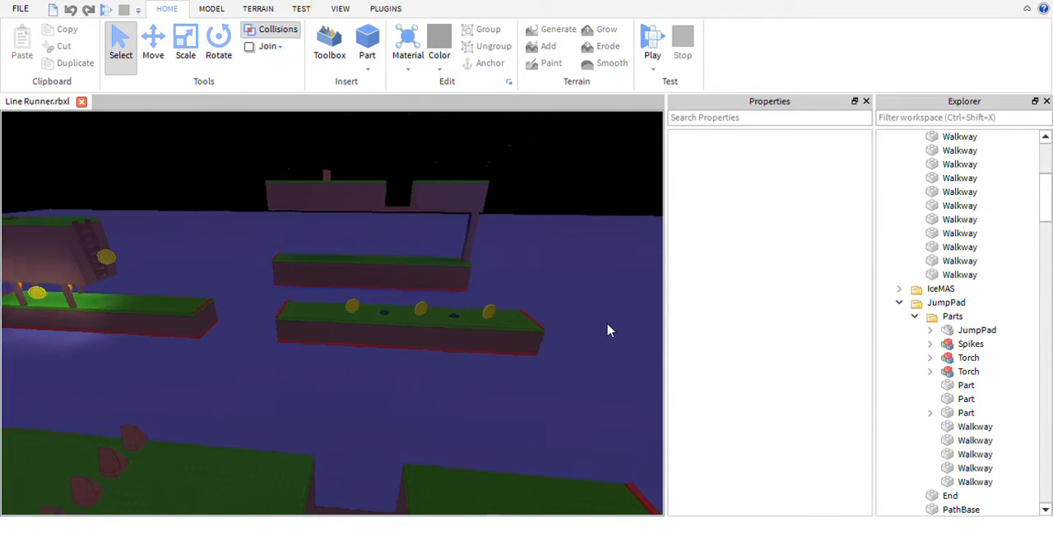
{"action": "key", "text": "w"}
{"action": "right_click_drag", "start_coordinate": [609, 330], "coordinate": [630, 348]}
{"action": "scroll", "coordinate": [631, 347], "scroll_direction": "down", "scroll_amount": 3}
{"action": "right_click_drag", "start_coordinate": [543, 351], "coordinate": [482, 306]}
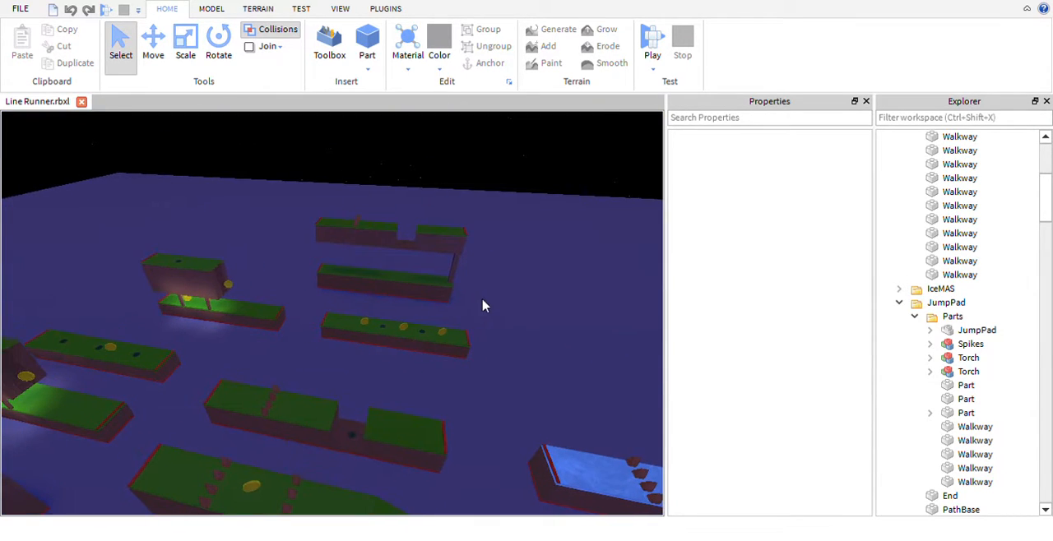
{"action": "right_click_drag", "start_coordinate": [577, 301], "coordinate": [580, 301]}
- Box-select the tripleCoins section and the sections beside it in turn to see their parts, clearing each selection
{"action": "left_click_drag", "start_coordinate": [611, 379], "coordinate": [391, 261]}
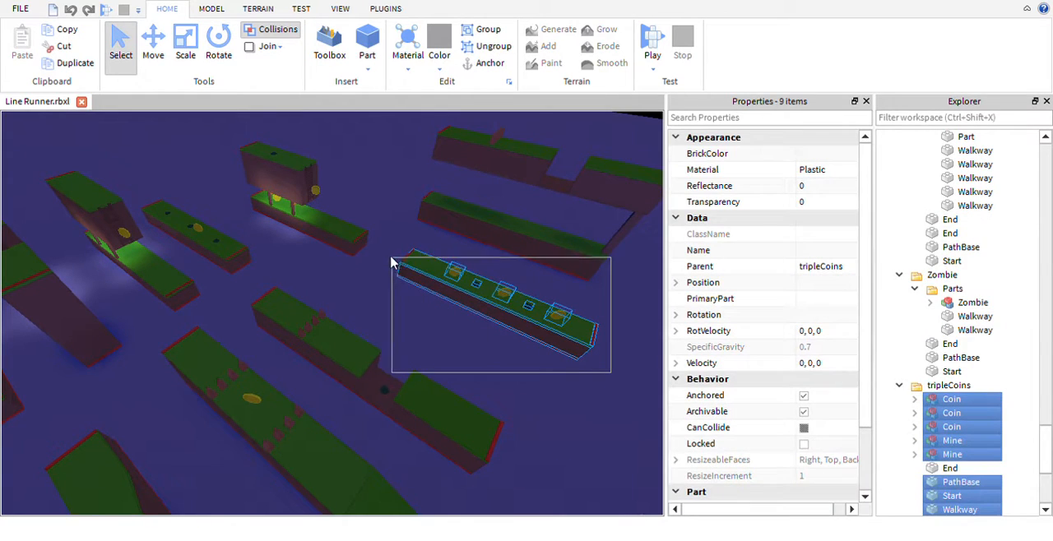
{"action": "left_click", "coordinate": [516, 346]}
{"action": "right_click_drag", "start_coordinate": [508, 355], "coordinate": [297, 282]}
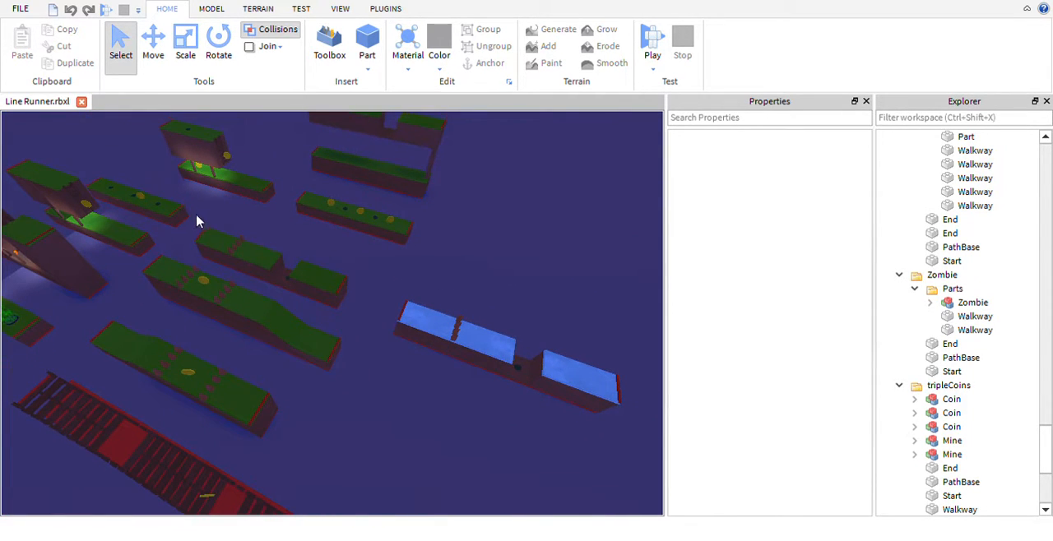
{"action": "left_click_drag", "start_coordinate": [195, 220], "coordinate": [368, 313]}
{"action": "left_click", "coordinate": [349, 313]}
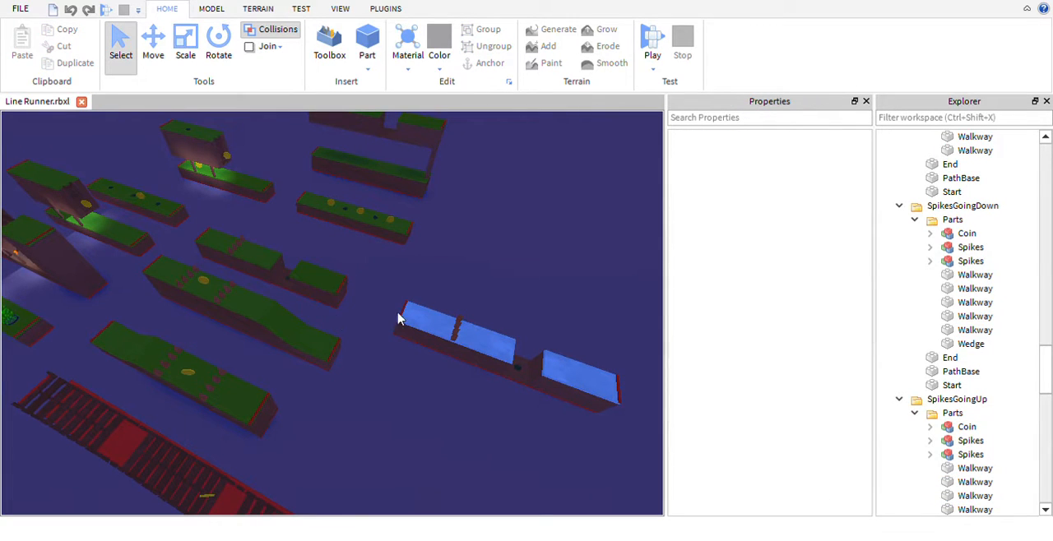
- Select the ice walkway parts of the IceMAS section to inspect their properties, and view its gap up close
{"action": "left_click", "coordinate": [484, 352]}
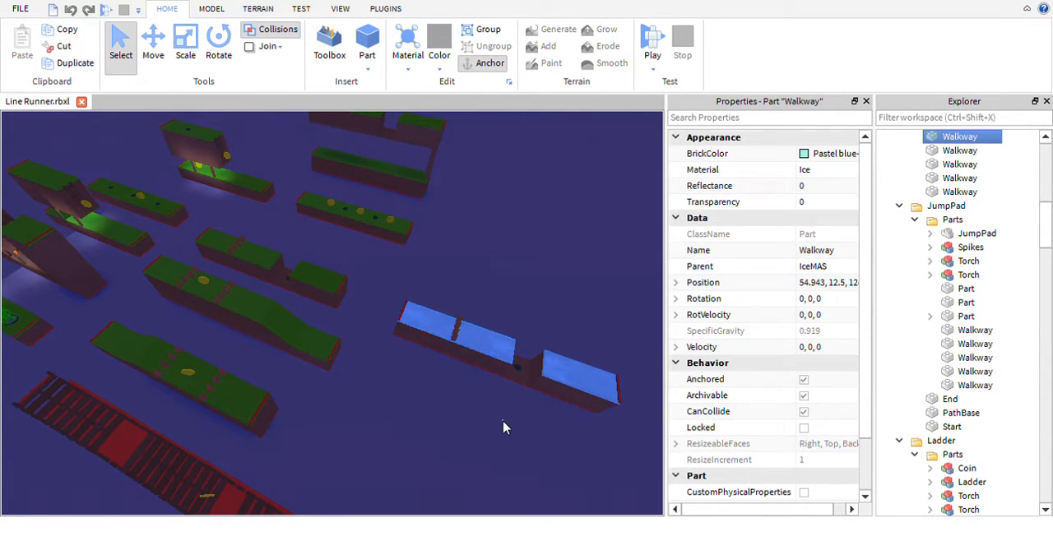
{"action": "left_click", "coordinate": [504, 428]}
{"action": "left_click", "coordinate": [586, 359]}
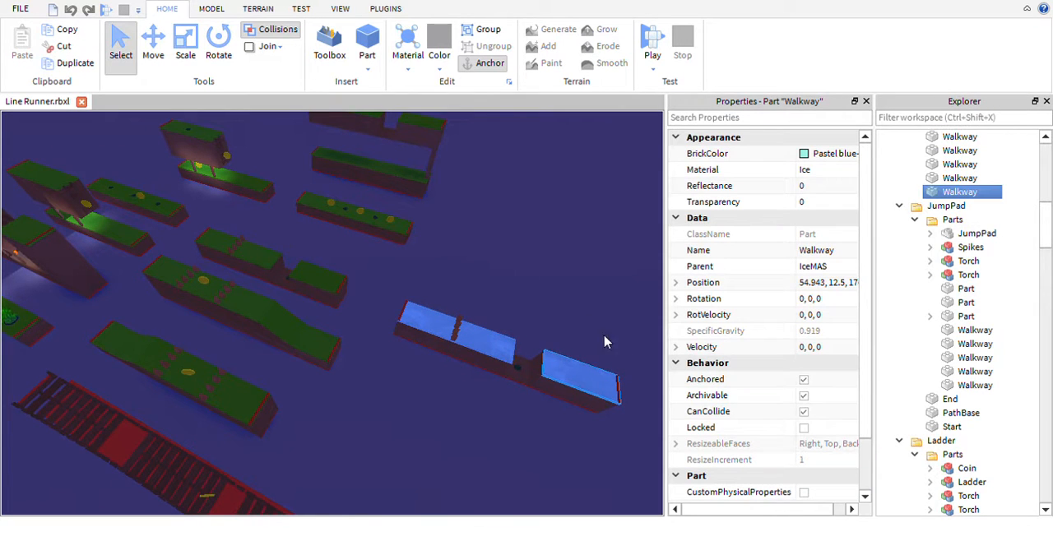
{"action": "right_click_drag", "start_coordinate": [588, 434], "coordinate": [543, 324]}
{"action": "scroll", "coordinate": [521, 306], "scroll_direction": "up", "scroll_amount": 2}
{"action": "scroll", "coordinate": [522, 305], "scroll_direction": "up", "scroll_amount": 4}
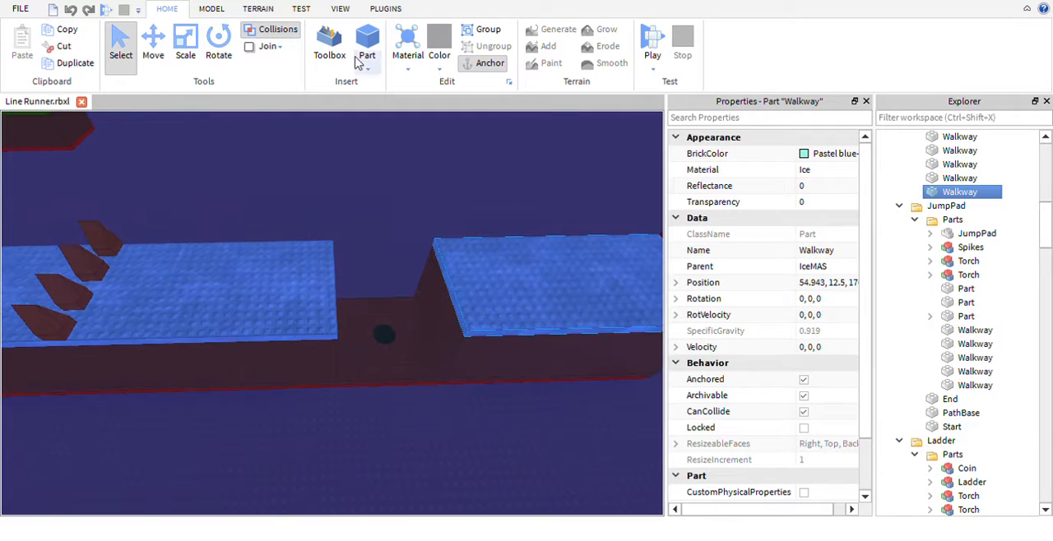
{"action": "left_click", "coordinate": [207, 12]}
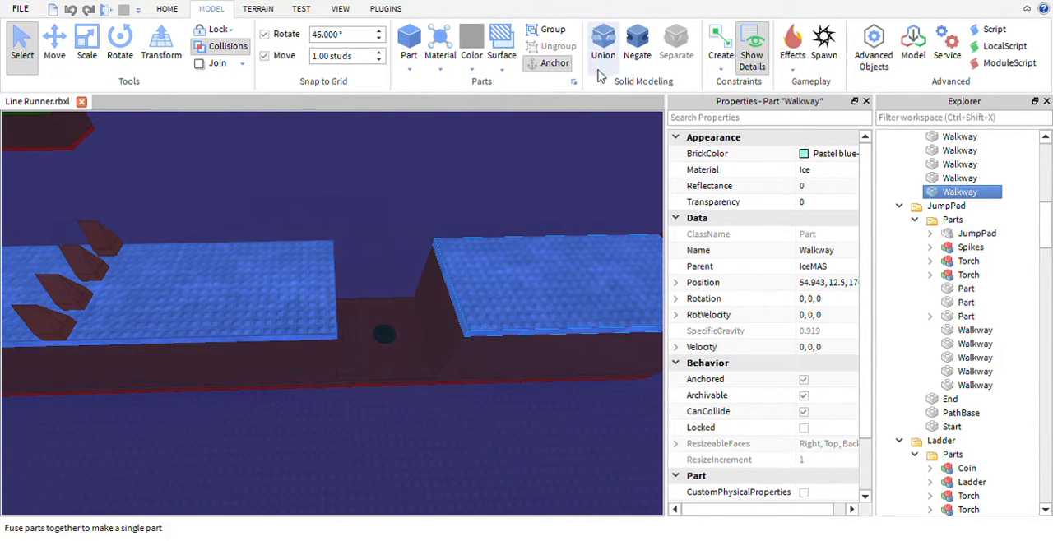
{"action": "left_click", "coordinate": [246, 13]}
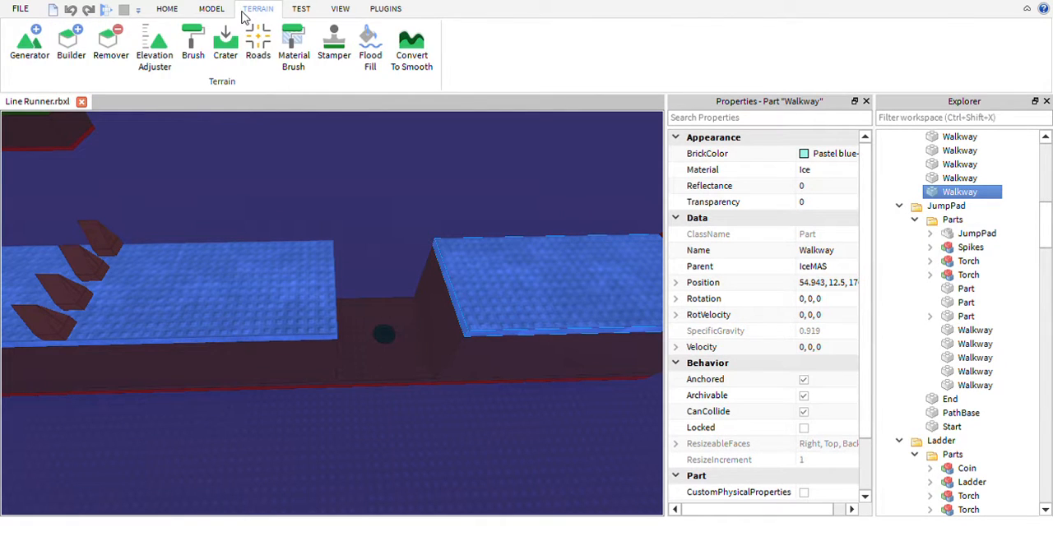
{"action": "scroll", "coordinate": [242, 12], "scroll_direction": "up", "scroll_amount": 2}
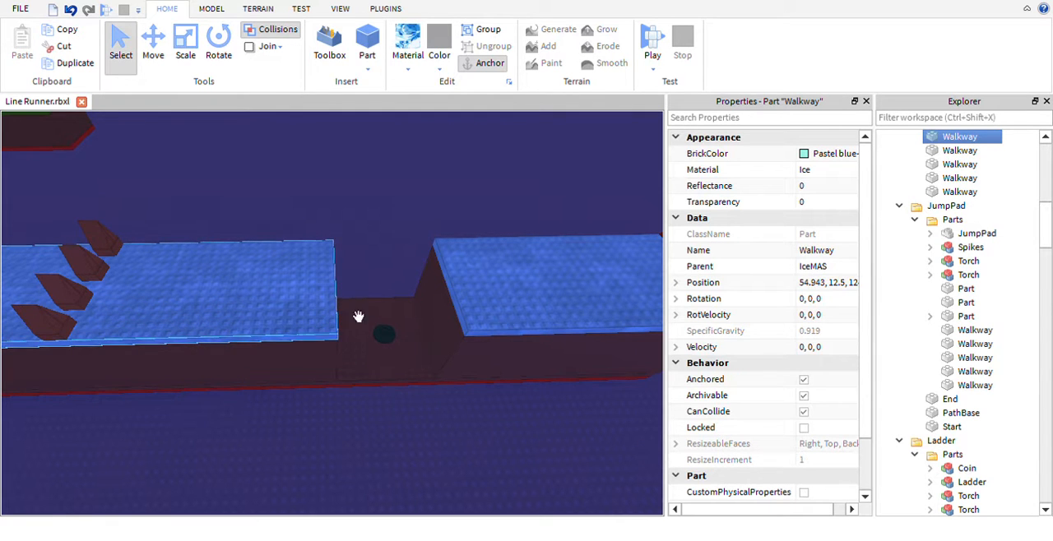
- Examine the IceMAS section's spikes, gap and mine from the side and its place beside the other sections
{"action": "right_click_drag", "start_coordinate": [466, 431], "coordinate": [466, 432]}
{"action": "key", "text": "s"}
{"action": "key", "text": "a"}
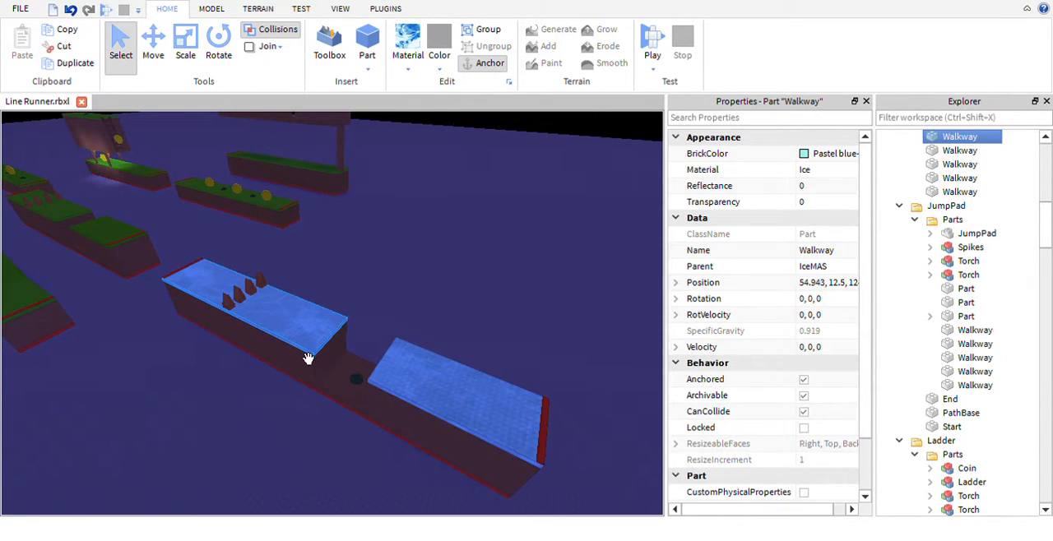
{"action": "right_click_drag", "start_coordinate": [524, 296], "coordinate": [524, 296]}
{"action": "key", "text": "s"}
{"action": "key", "text": "s"}
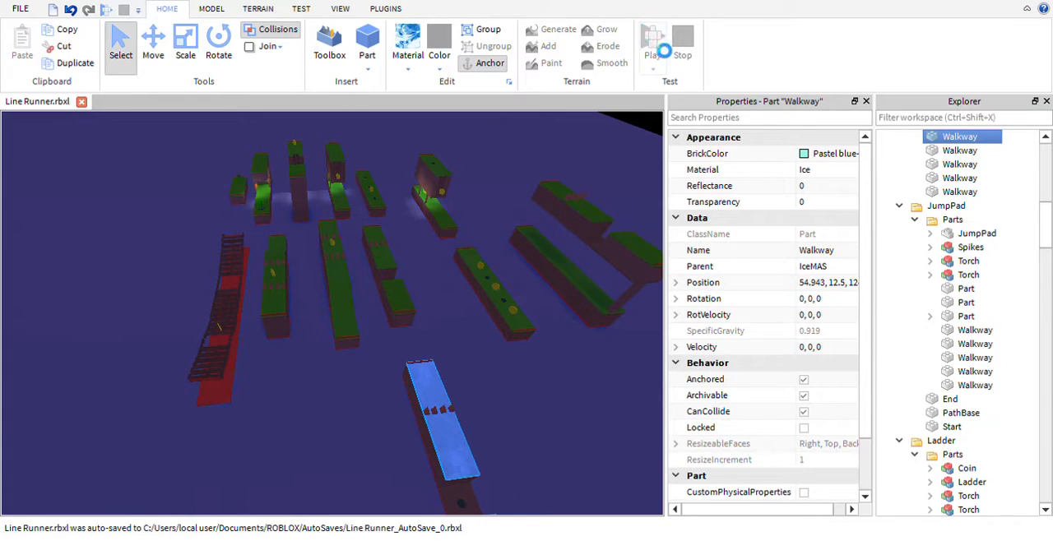
- Playtest the game, starting a run and jumping the character over the mines, spikes and gaps
{"action": "left_click", "coordinate": [662, 51]}
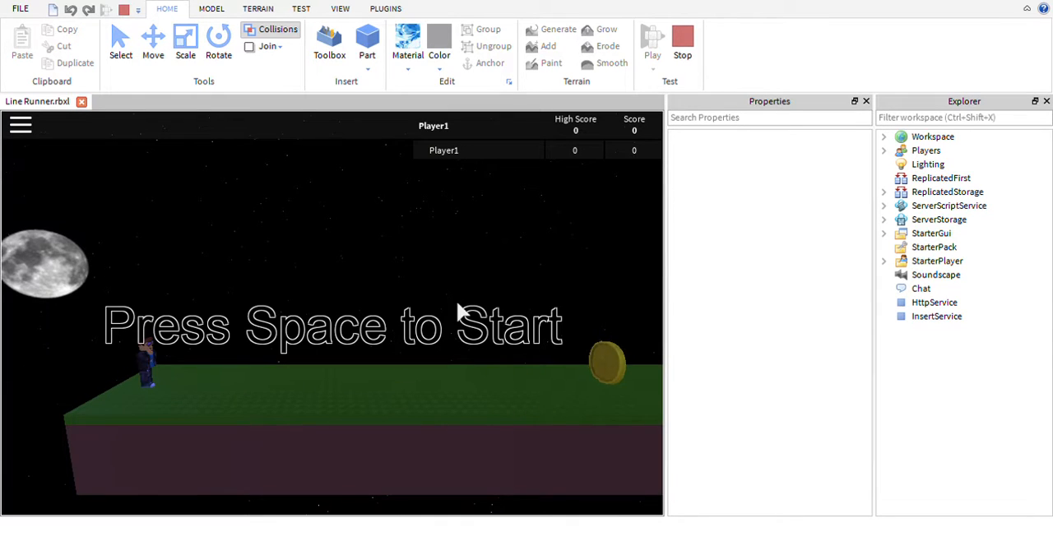
{"action": "key", "text": "space"}
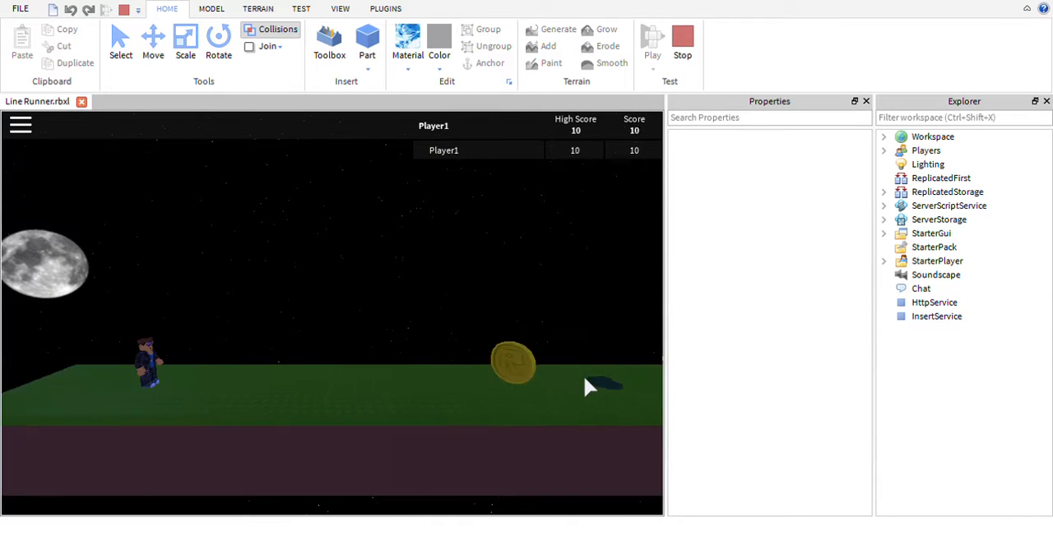
{"action": "key", "text": "space"}
{"action": "key", "text": "space"}
{"action": "key", "text": "space"}
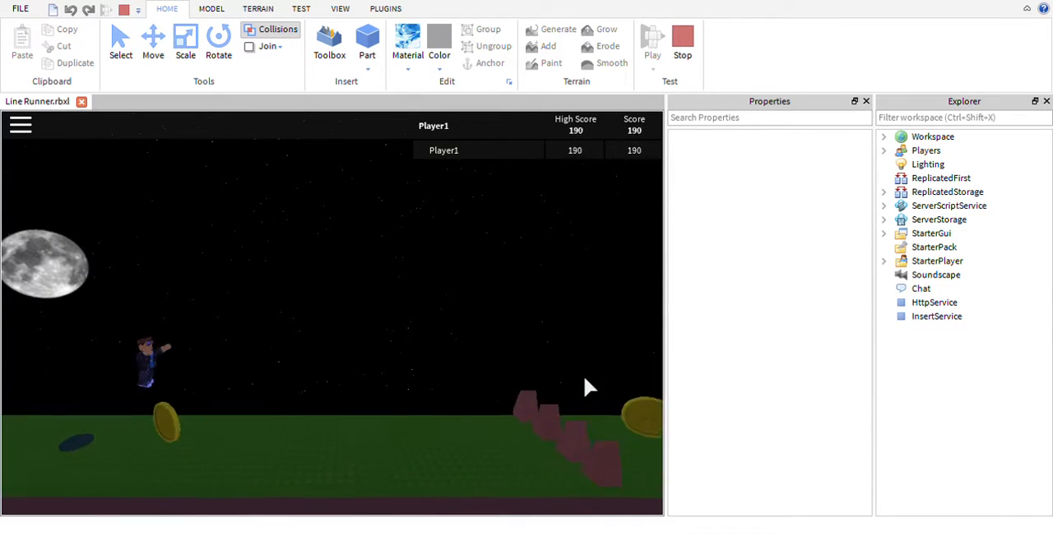
{"action": "key", "text": "space"}
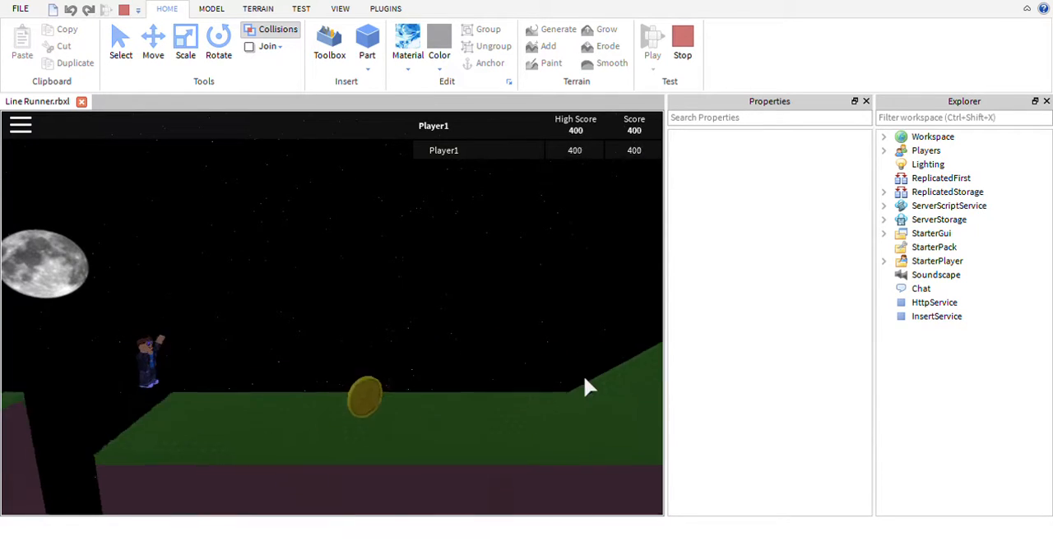
{"action": "key", "text": "space"}
{"action": "key", "text": "space"}
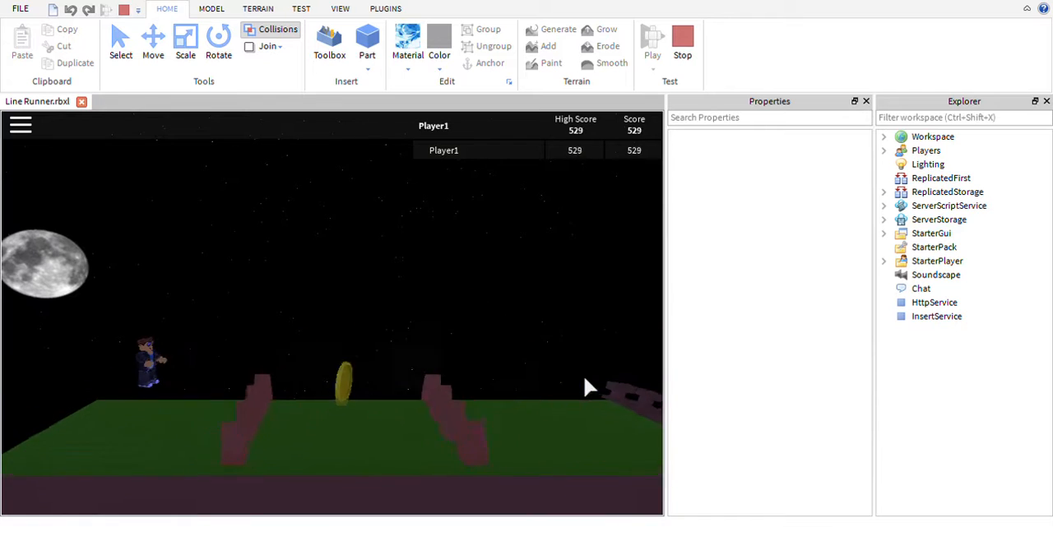
- Check the in-game menu and its Settings page, and resume the playtest
{"action": "key", "text": "Escape"}
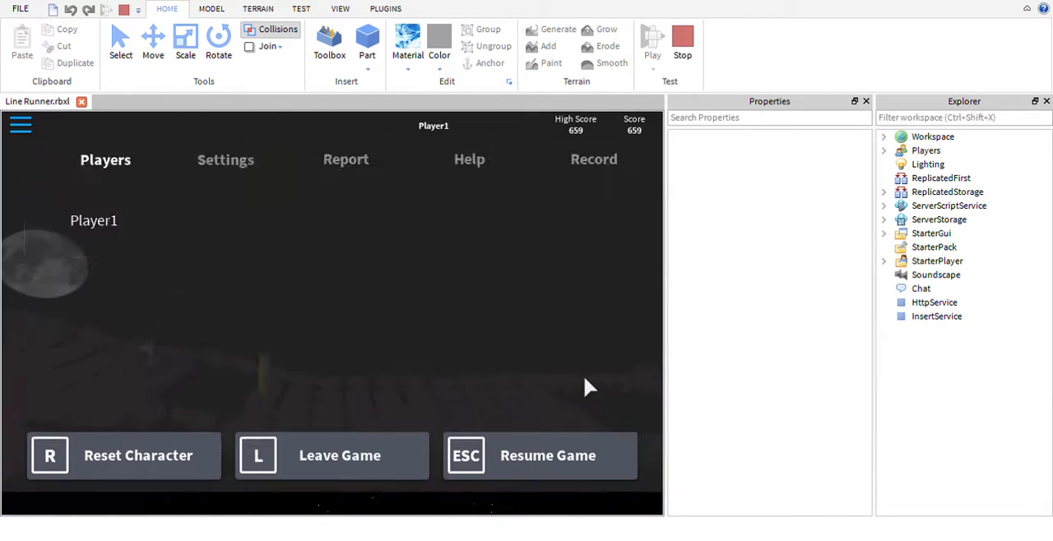
{"action": "key", "text": "Escape"}
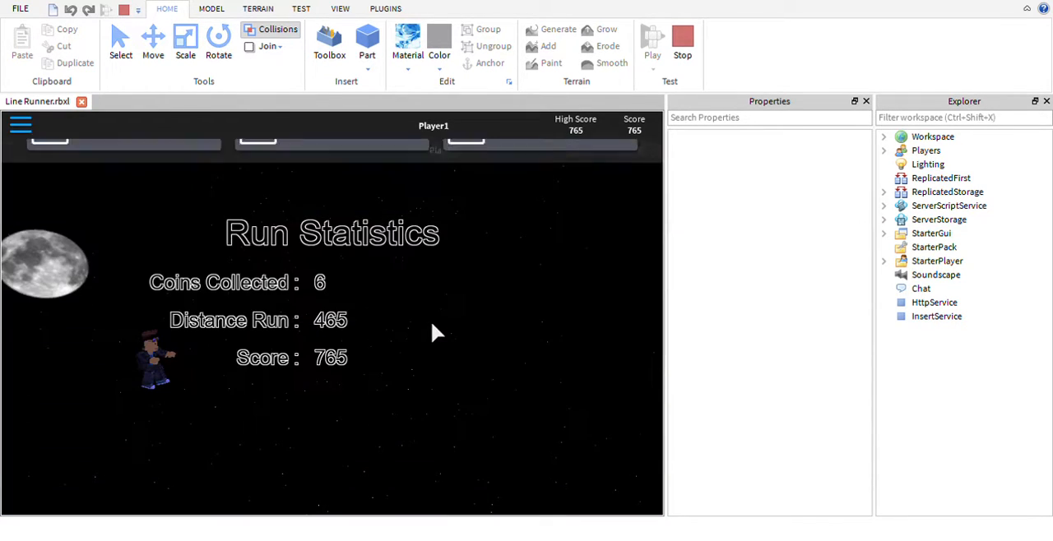
{"action": "key", "text": "Escape"}
{"action": "left_click", "coordinate": [215, 192]}
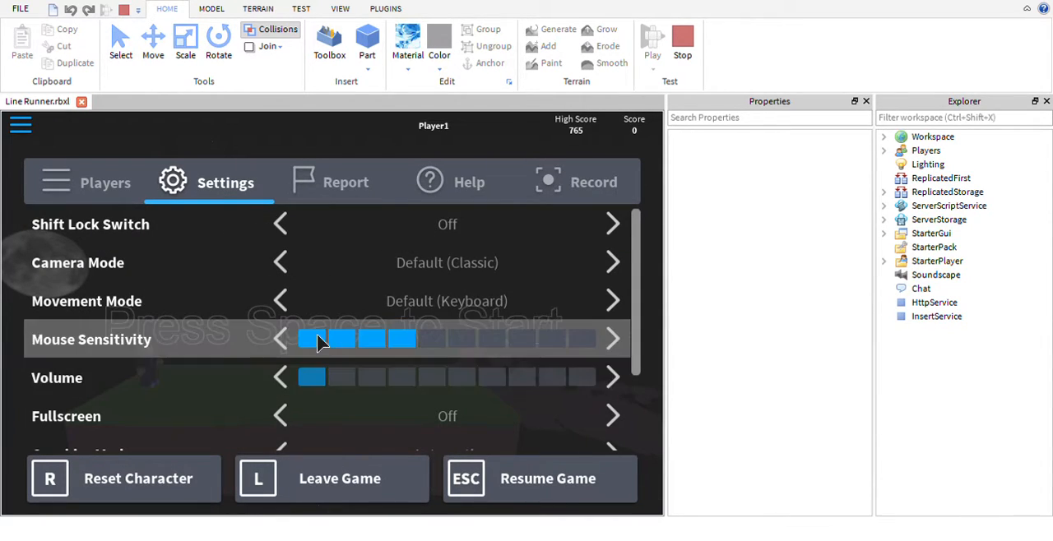
{"action": "key", "text": "Escape"}
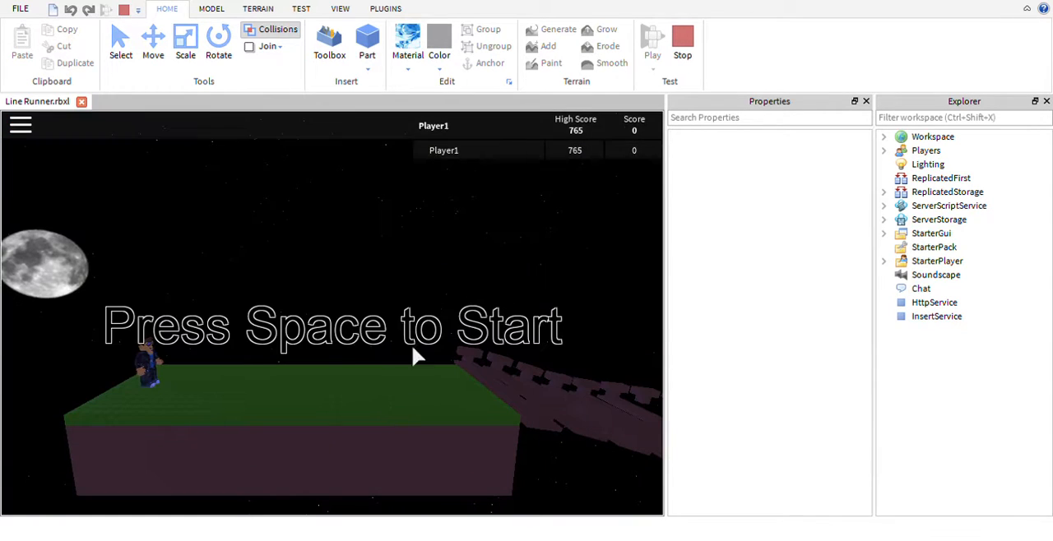
- Playtest another run, jumping over obstacles and collecting coins until the run statistics appear, and stop the test
{"action": "key", "text": "space"}
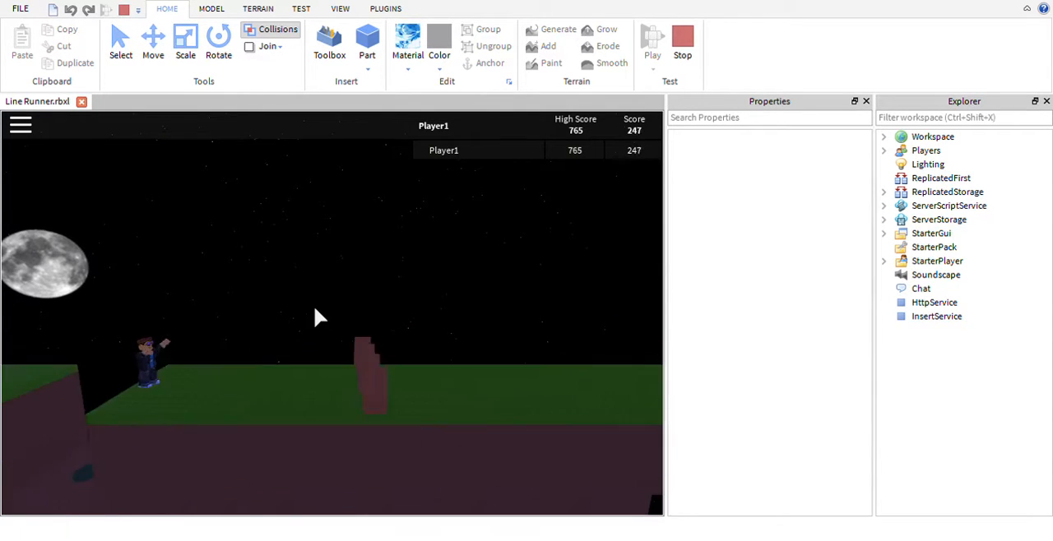
{"action": "key", "text": "space"}
{"action": "key", "text": "space"}
{"action": "key", "text": "space"}
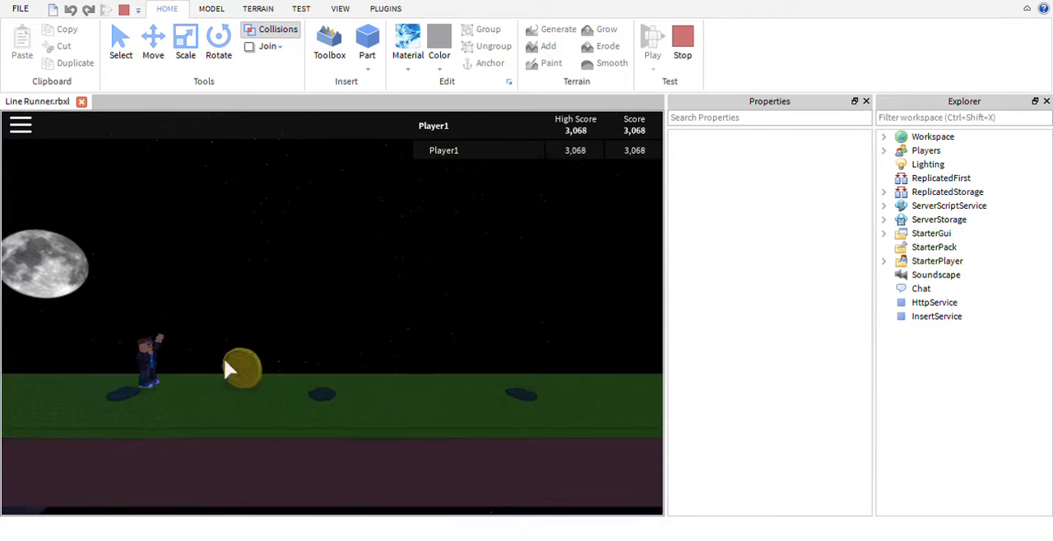
{"action": "key", "text": "space"}
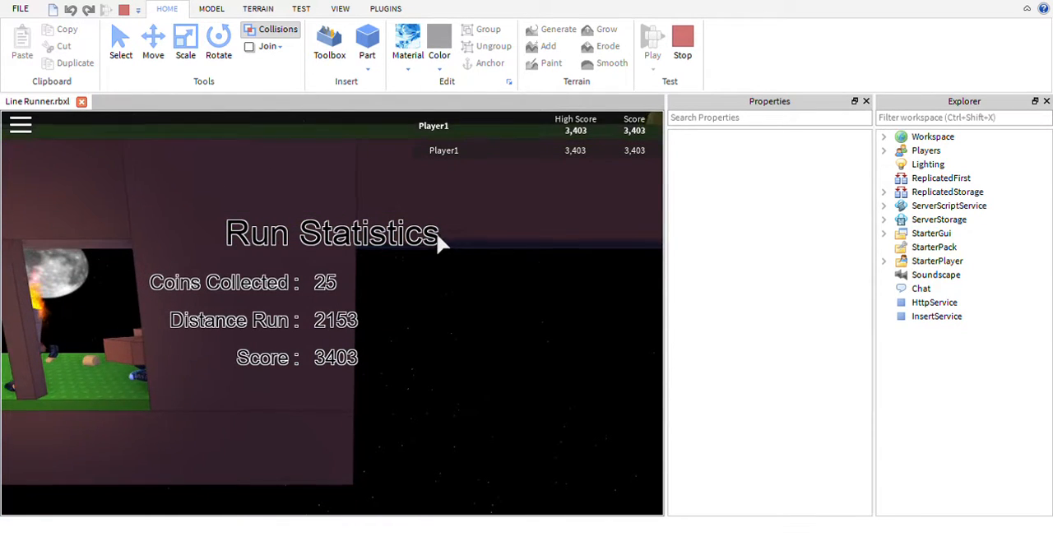
{"action": "left_click", "coordinate": [682, 51]}
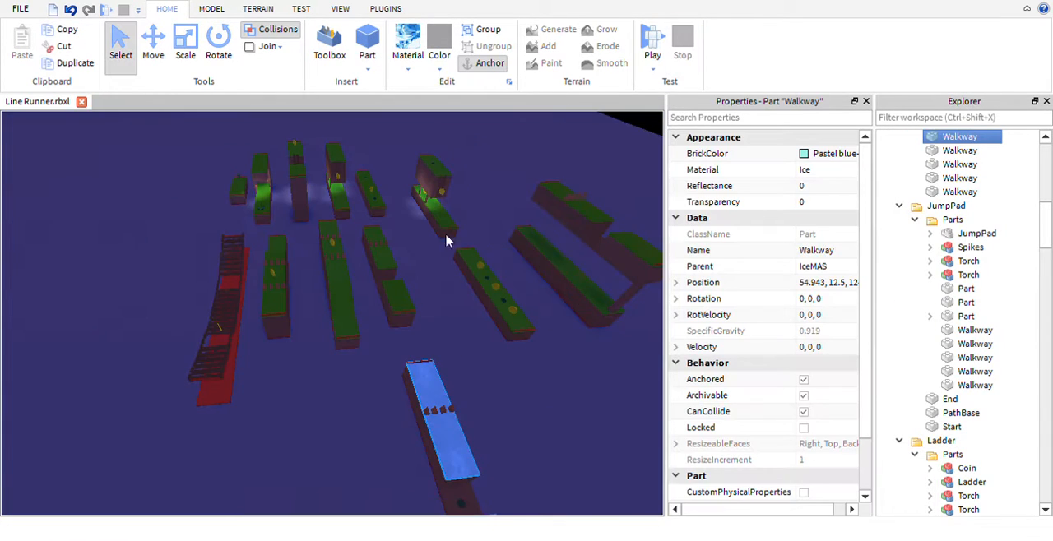
- Duplicate the whole Mines section and place the copy in an open area of the baseplate away from the original
{"action": "scroll", "coordinate": [433, 366], "scroll_direction": "up", "scroll_amount": 5}
{"action": "mouse_move", "coordinate": [456, 385]}
{"action": "right_mouse_down"}
{"action": "mouse_move", "coordinate": [432, 362]}
{"action": "mouse_move", "coordinate": [457, 385]}
{"action": "mouse_move", "coordinate": [433, 368]}
{"action": "mouse_move", "coordinate": [450, 367]}
{"action": "right_mouse_up"}
{"action": "left_click_drag", "start_coordinate": [489, 382], "coordinate": [212, 284]}
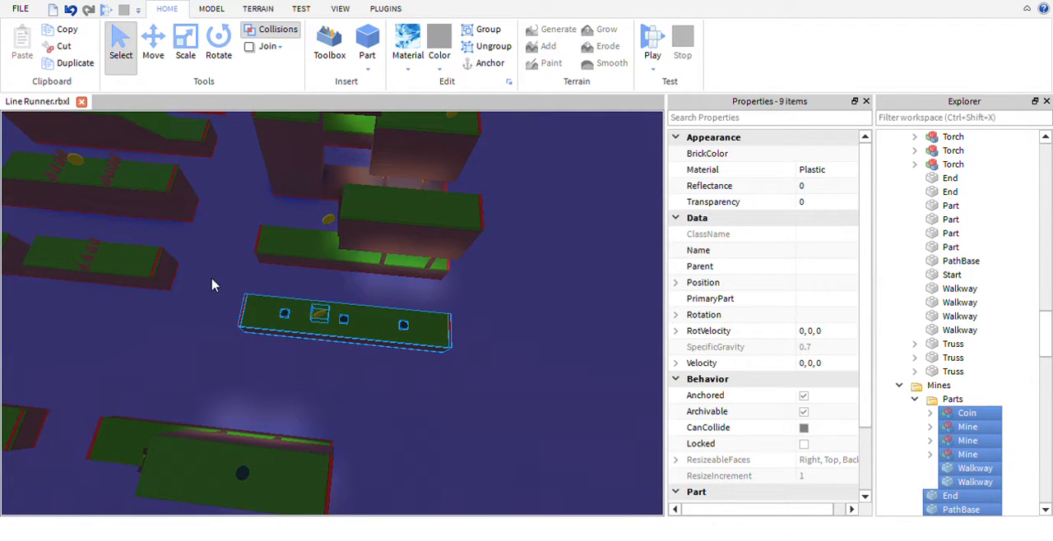
{"action": "key", "text": "ctrl+d"}
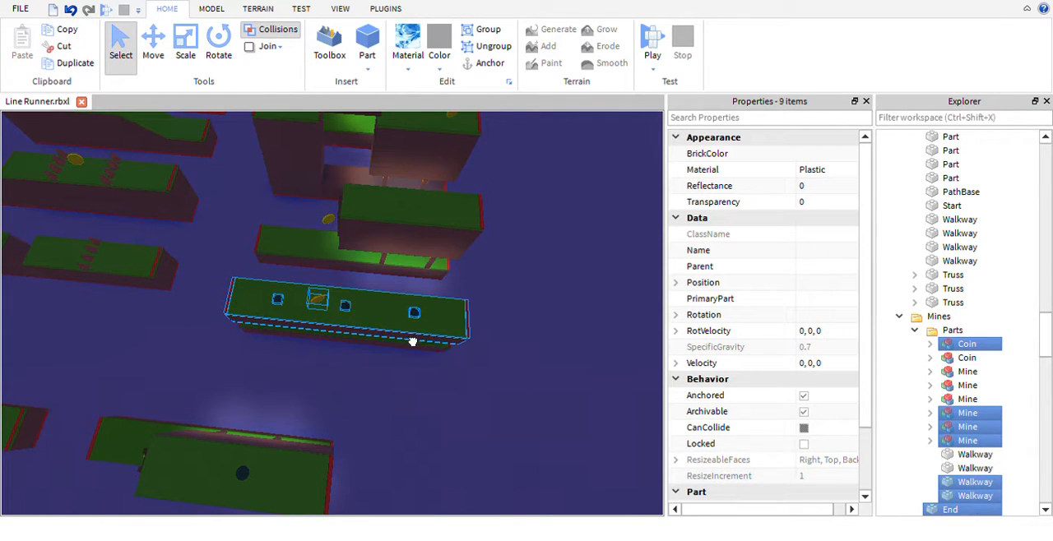
{"action": "left_click_drag", "start_coordinate": [412, 342], "coordinate": [334, 325]}
{"action": "right_click_drag", "start_coordinate": [334, 325], "coordinate": [365, 300]}
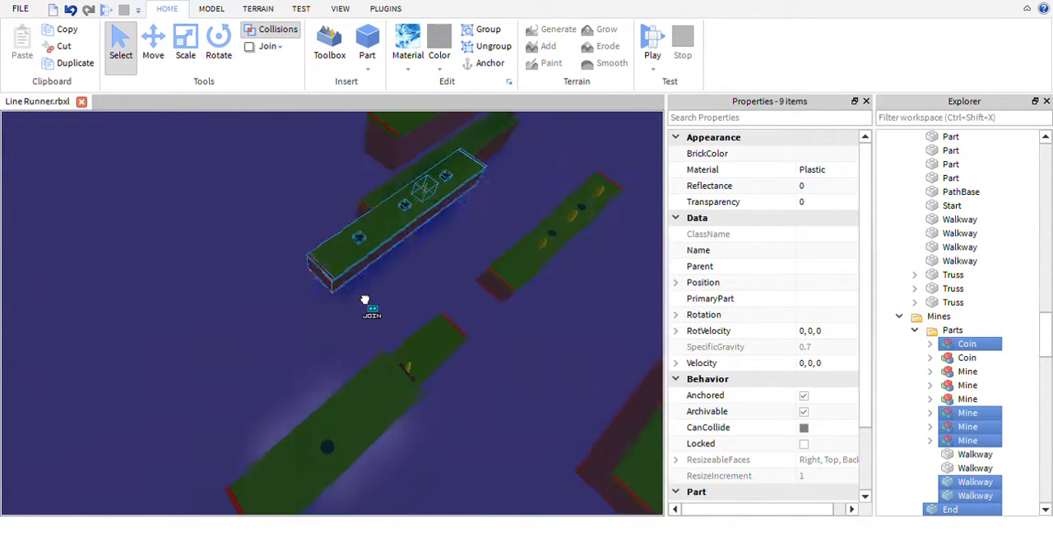
{"action": "left_click_drag", "start_coordinate": [364, 300], "coordinate": [331, 306]}
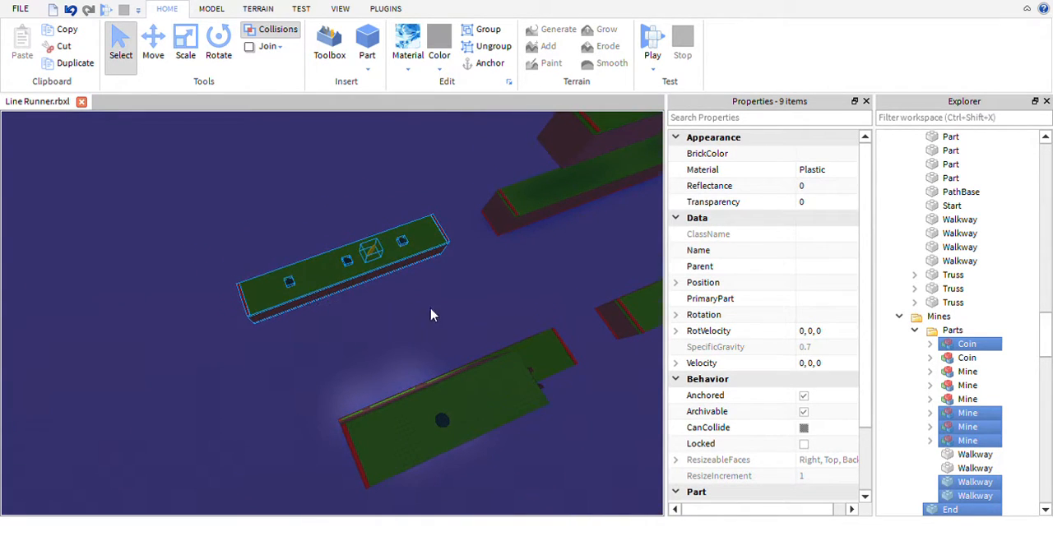
{"action": "right_click_drag", "start_coordinate": [431, 315], "coordinate": [408, 324]}
{"action": "left_click", "coordinate": [397, 324]}
- Select the red End and Start parts of the copied mines section to inspect their properties and place on the track
{"action": "key", "text": "w"}
{"action": "key", "text": "a"}
{"action": "key", "text": "d"}
{"action": "key", "text": "w"}
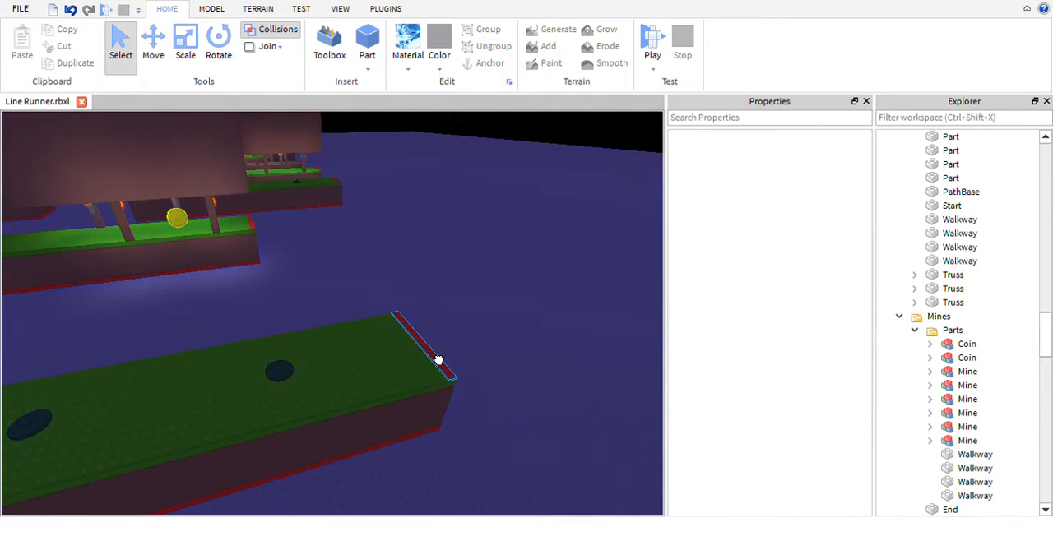
{"action": "left_click", "coordinate": [439, 361]}
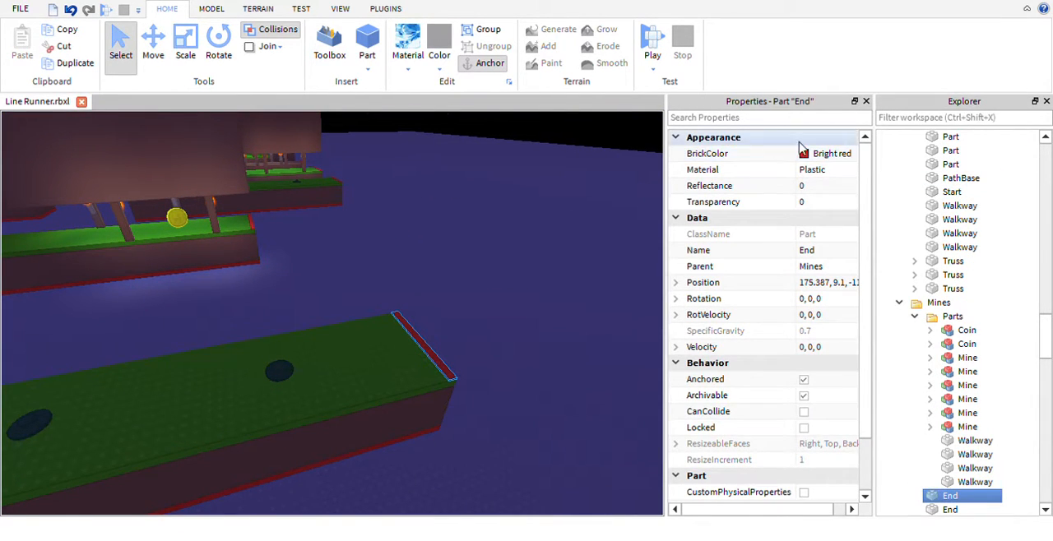
{"action": "key", "text": "a"}
{"action": "right_click_drag", "start_coordinate": [645, 311], "coordinate": [469, 362]}
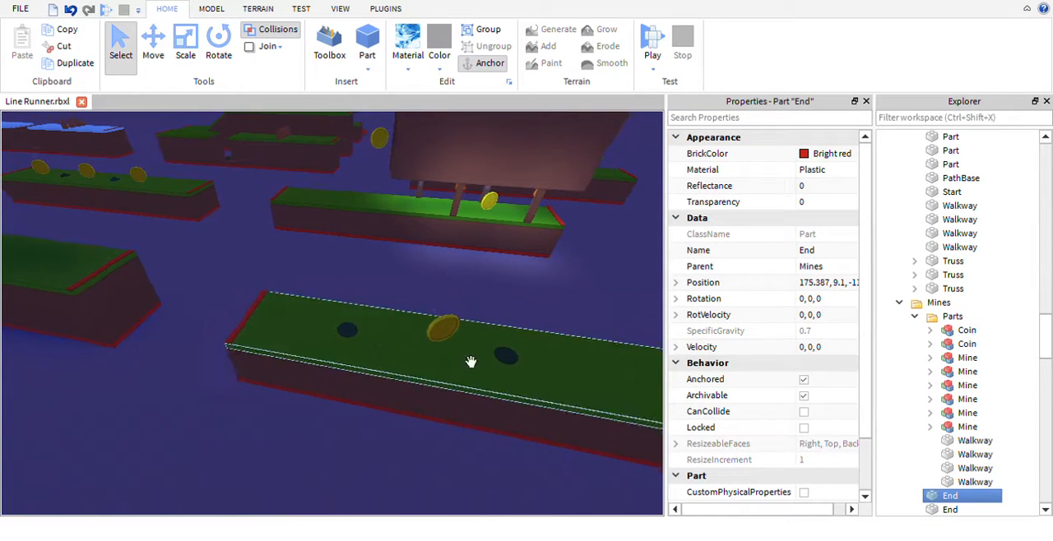
{"action": "left_click", "coordinate": [335, 341]}
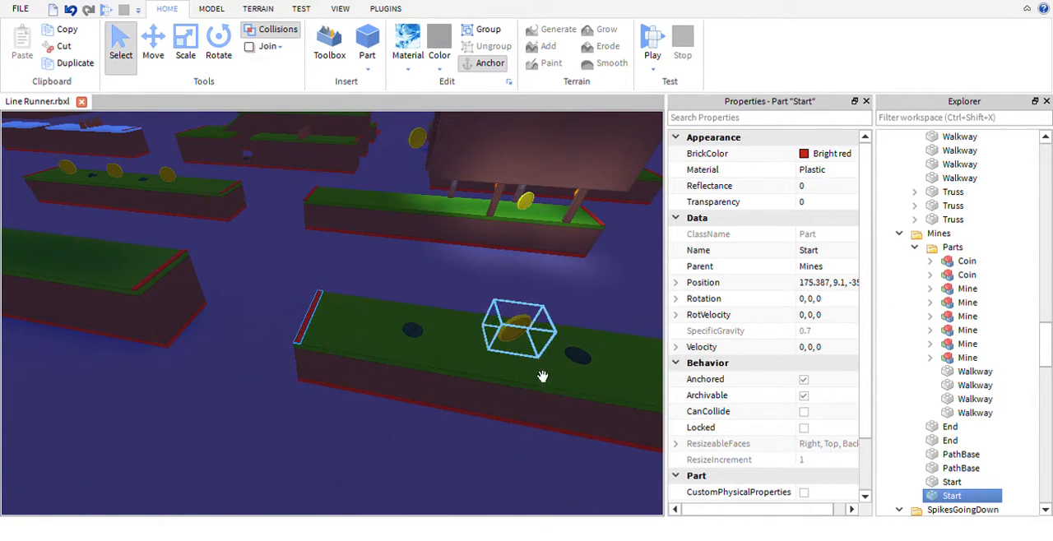
{"action": "right_click_drag", "start_coordinate": [542, 376], "coordinate": [240, 324]}
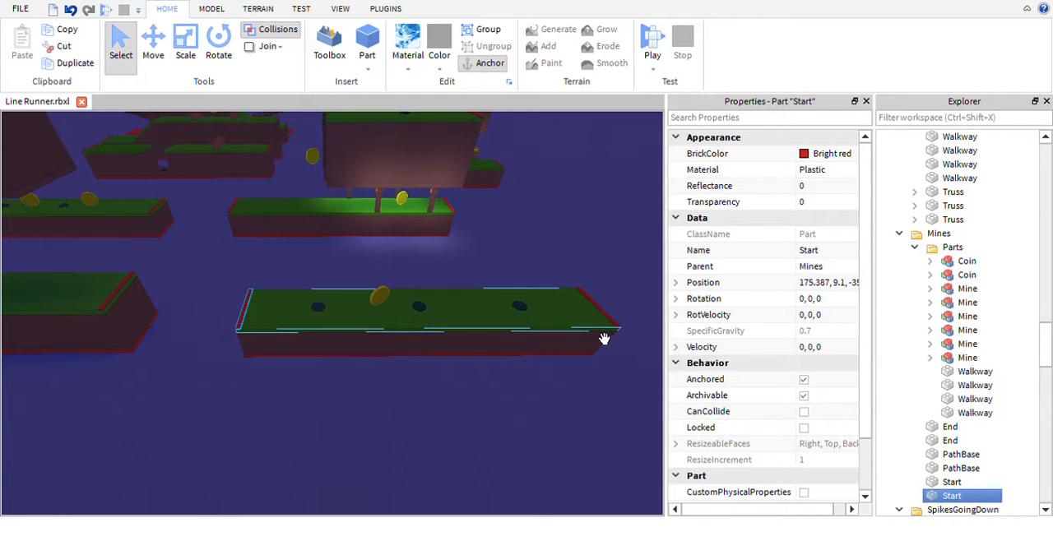
{"action": "key", "text": "a"}
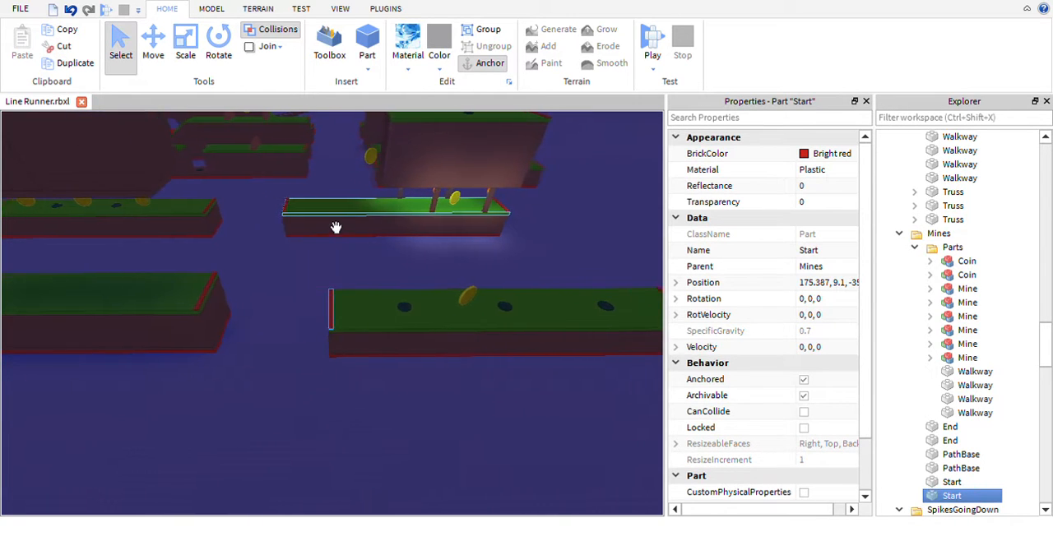
{"action": "scroll", "coordinate": [329, 288], "scroll_direction": "down", "scroll_amount": 2}
{"action": "right_click_drag", "start_coordinate": [336, 228], "coordinate": [394, 305]}
{"action": "scroll", "coordinate": [322, 328], "scroll_direction": "down", "scroll_amount": 3}
{"action": "scroll", "coordinate": [322, 328], "scroll_direction": "down", "scroll_amount": 3}
{"action": "scroll", "coordinate": [299, 308], "scroll_direction": "up", "scroll_amount": 4}
{"action": "scroll", "coordinate": [321, 326], "scroll_direction": "up", "scroll_amount": 4}
{"action": "scroll", "coordinate": [395, 305], "scroll_direction": "down", "scroll_amount": 3}
{"action": "left_click_drag", "start_coordinate": [181, 270], "coordinate": [505, 382]}
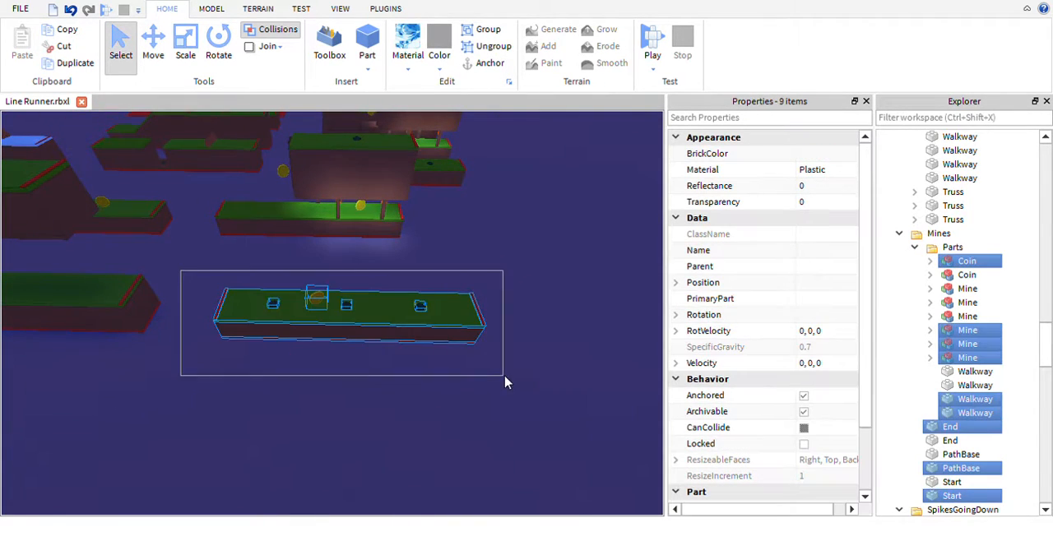
{"action": "key", "text": "ctrl+d"}
{"action": "left_click_drag", "start_coordinate": [359, 310], "coordinate": [367, 465]}
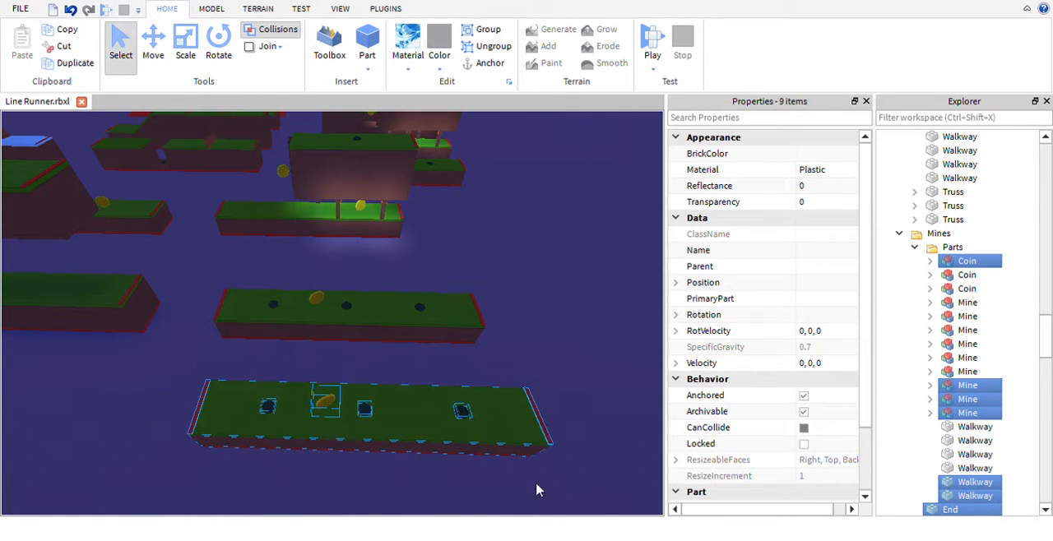
{"action": "key", "text": "ctrl+z"}
{"action": "key", "text": "Delete"}
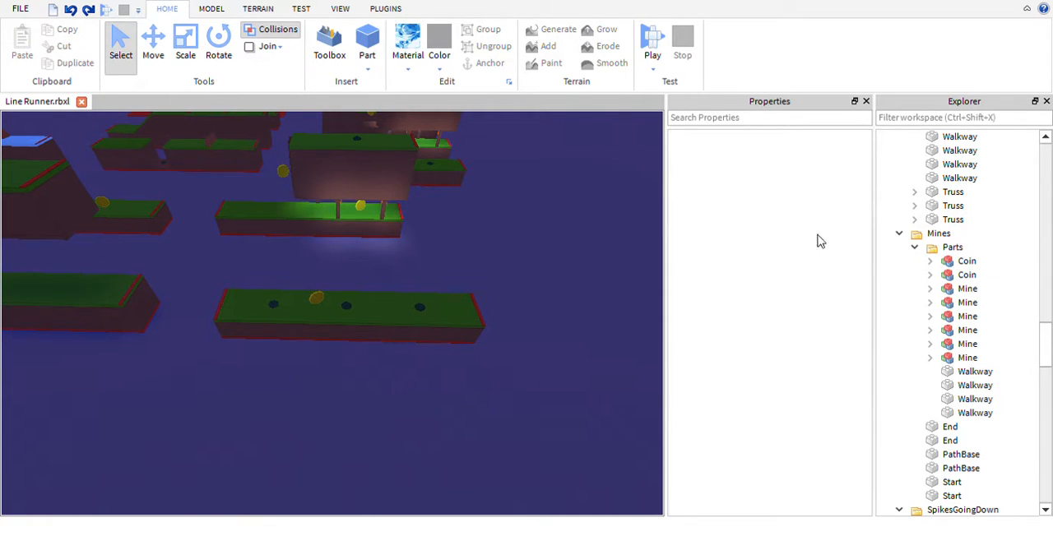
- Collapse all the section folders in the Workspace, from Bridge through tripleCoins
{"action": "scroll", "coordinate": [992, 274], "scroll_direction": "up", "scroll_amount": 15}
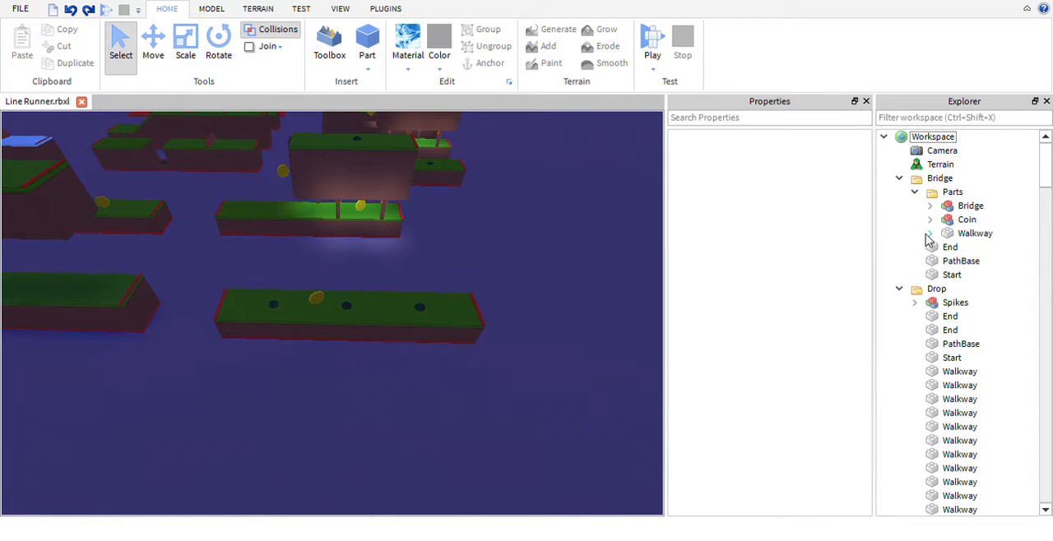
{"action": "left_click", "coordinate": [899, 179]}
{"action": "left_click", "coordinate": [898, 192]}
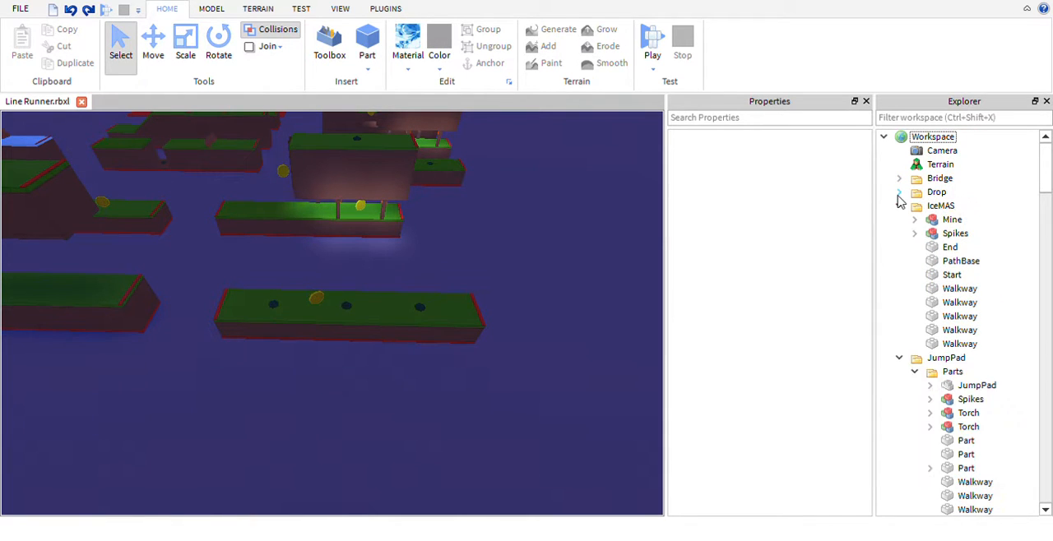
{"action": "left_click", "coordinate": [898, 206]}
{"action": "left_click", "coordinate": [899, 220]}
{"action": "left_click", "coordinate": [899, 234]}
{"action": "left_click", "coordinate": [898, 247]}
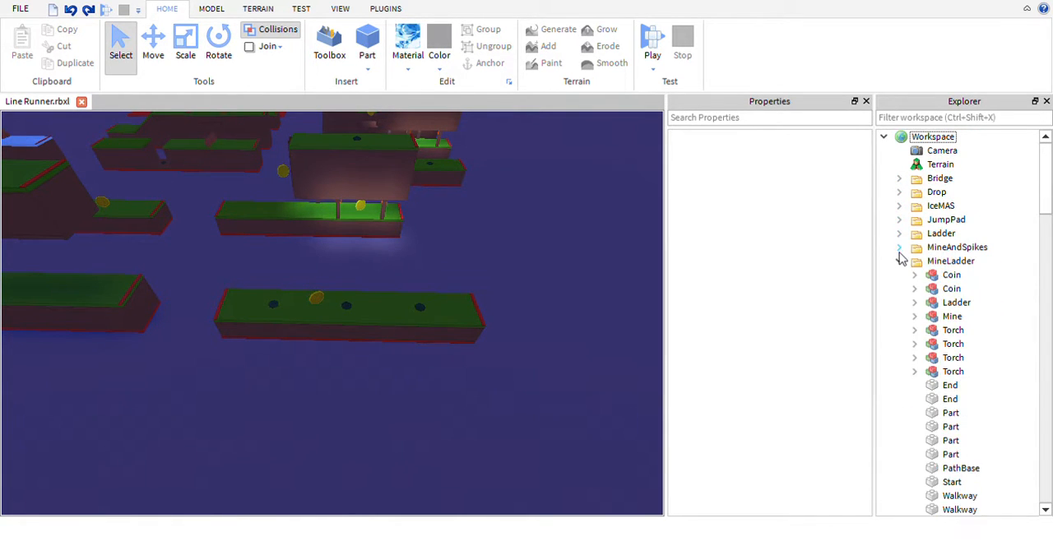
{"action": "left_click", "coordinate": [899, 261]}
{"action": "left_click", "coordinate": [899, 275]}
{"action": "left_click", "coordinate": [899, 289]}
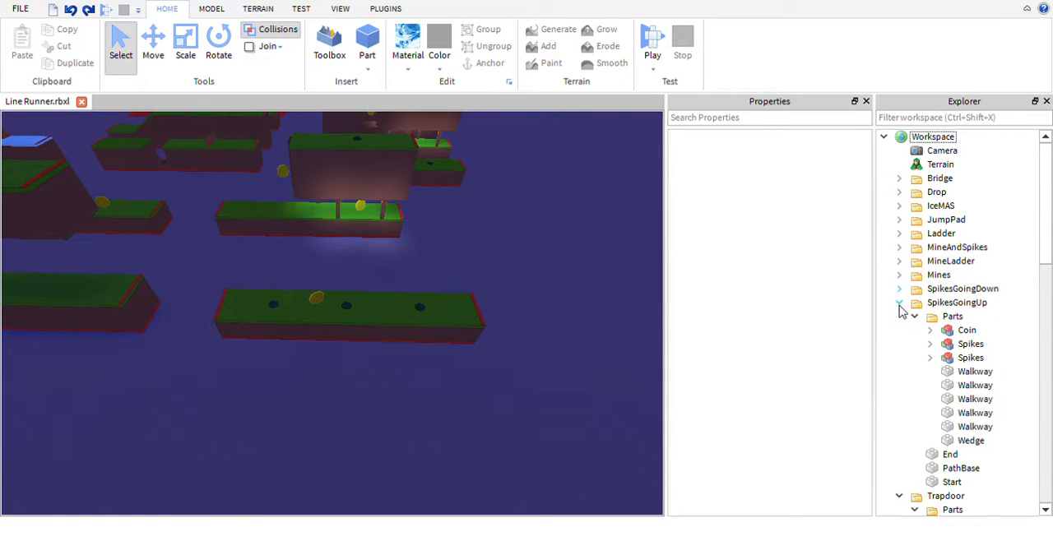
{"action": "left_click", "coordinate": [899, 303]}
{"action": "left_click", "coordinate": [899, 316]}
{"action": "left_click", "coordinate": [898, 329]}
{"action": "left_click", "coordinate": [899, 343]}
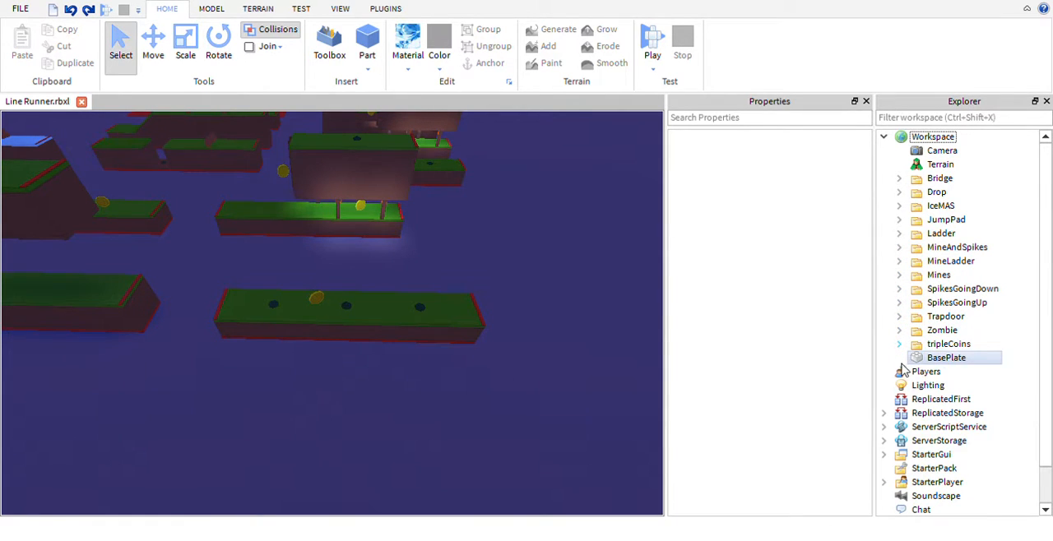
- Add a new folder to the Workspace and name it Pipes
{"action": "left_click_drag", "start_coordinate": [535, 430], "coordinate": [213, 277]}
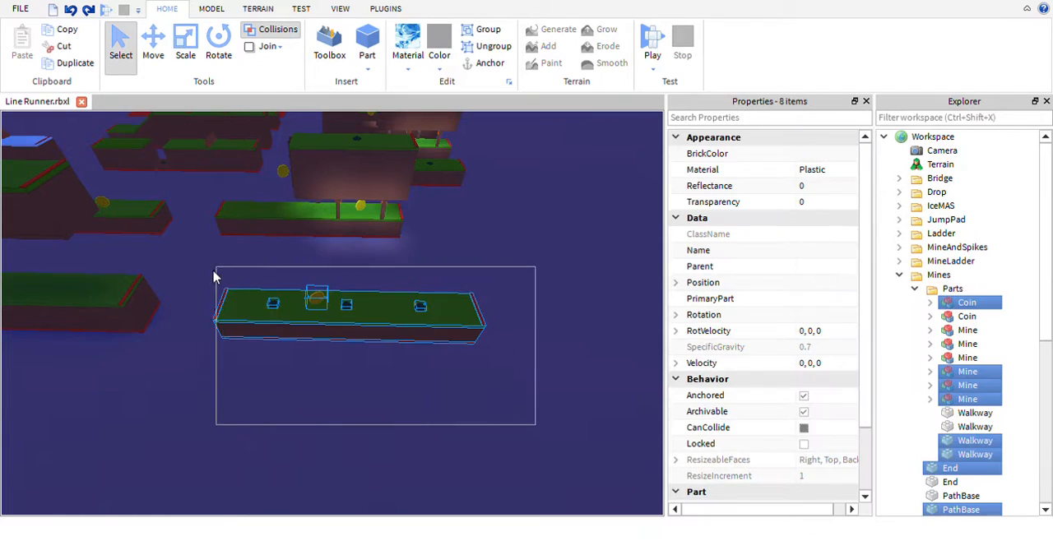
{"action": "left_click", "coordinate": [428, 425]}
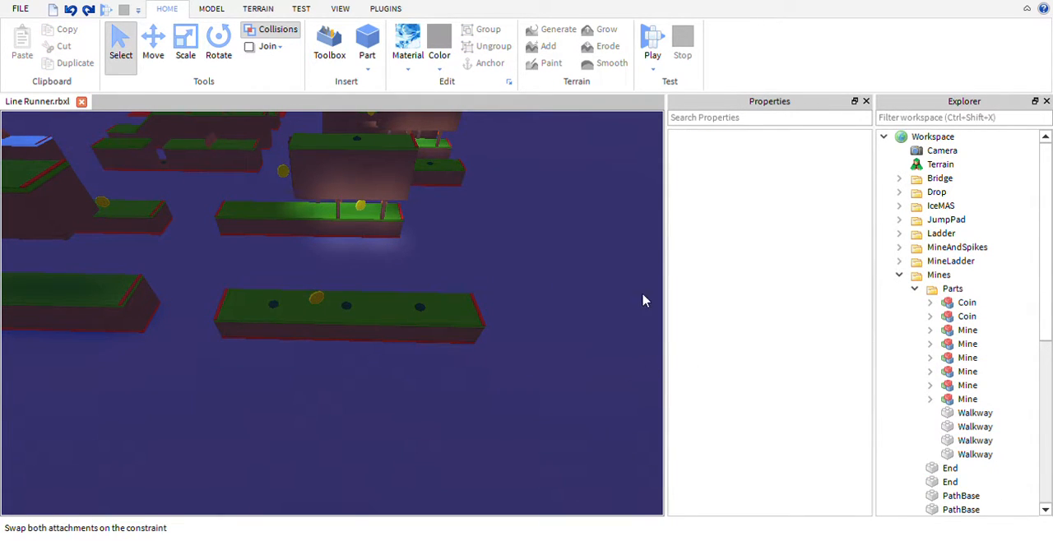
{"action": "key", "text": "ctrl+y"}
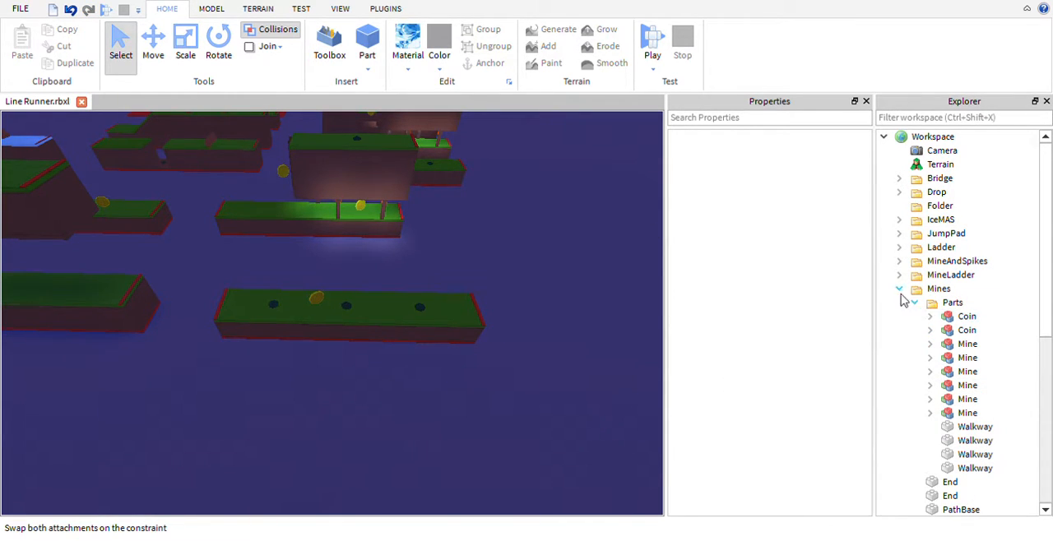
{"action": "left_click", "coordinate": [899, 290]}
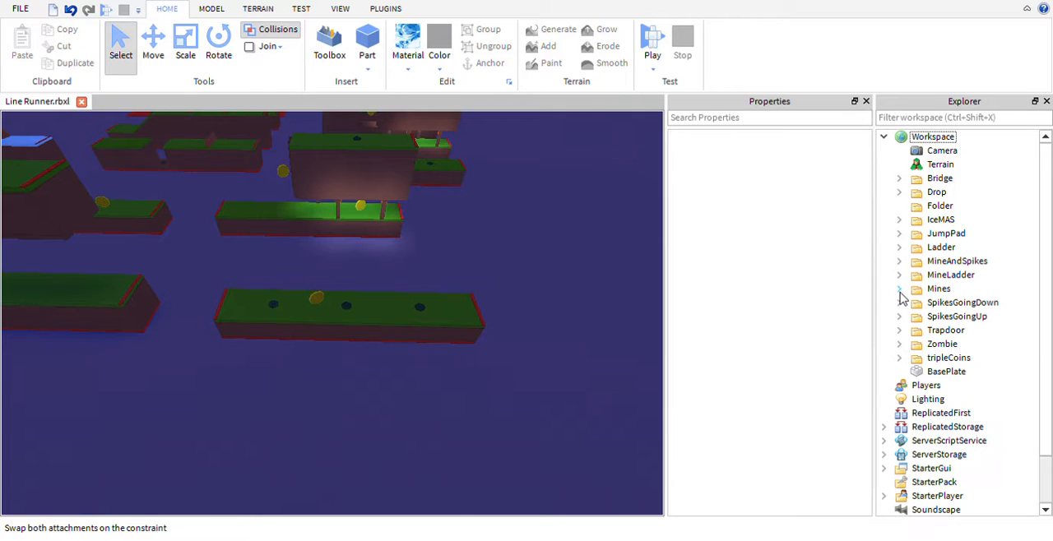
{"action": "left_click", "coordinate": [939, 206]}
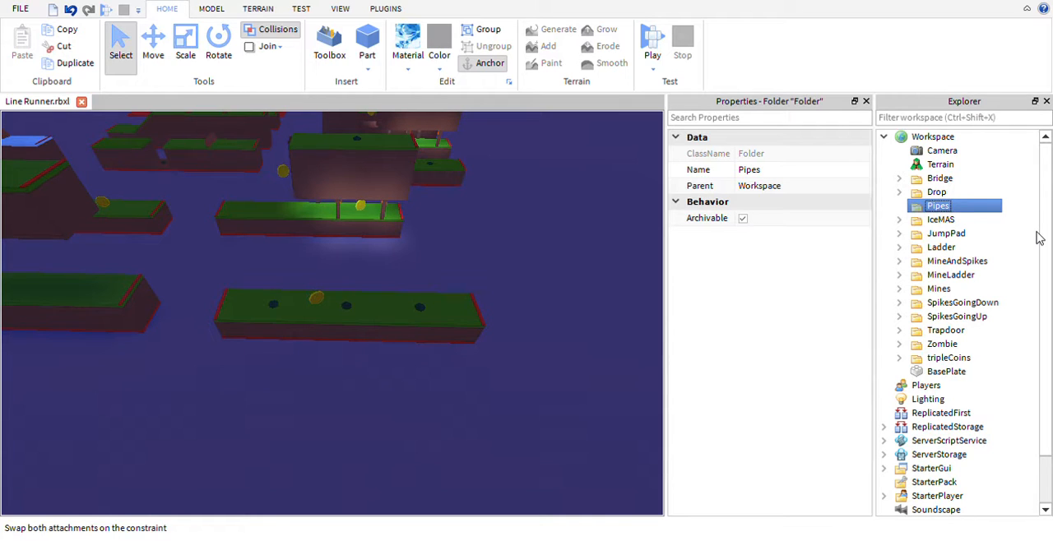
- Move all nine items of the copied mines section into the Pipes folder, and collapse the Pipes and Mines folders
{"action": "left_click_drag", "start_coordinate": [551, 394], "coordinate": [209, 270]}
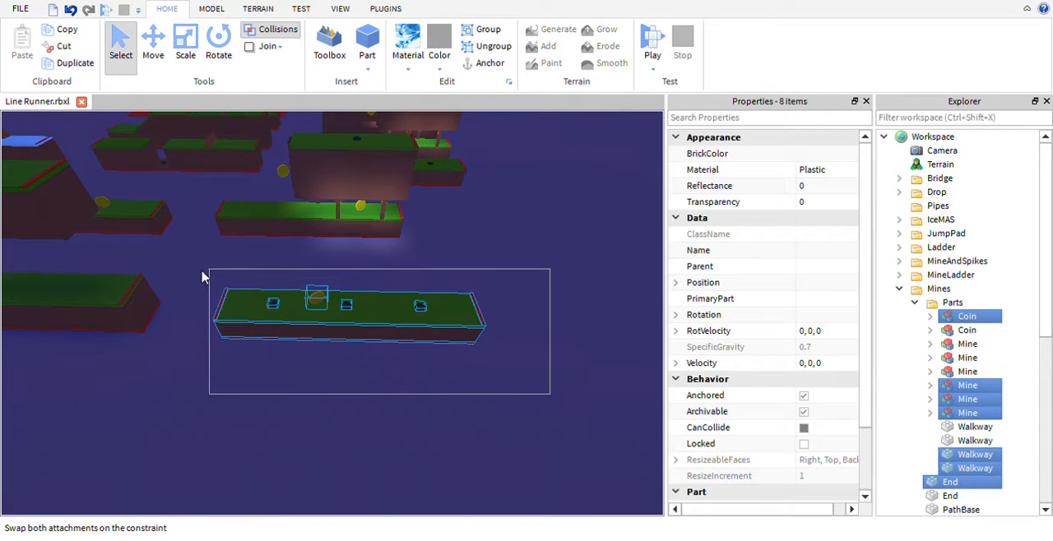
{"action": "left_click_drag", "start_coordinate": [970, 323], "coordinate": [937, 210]}
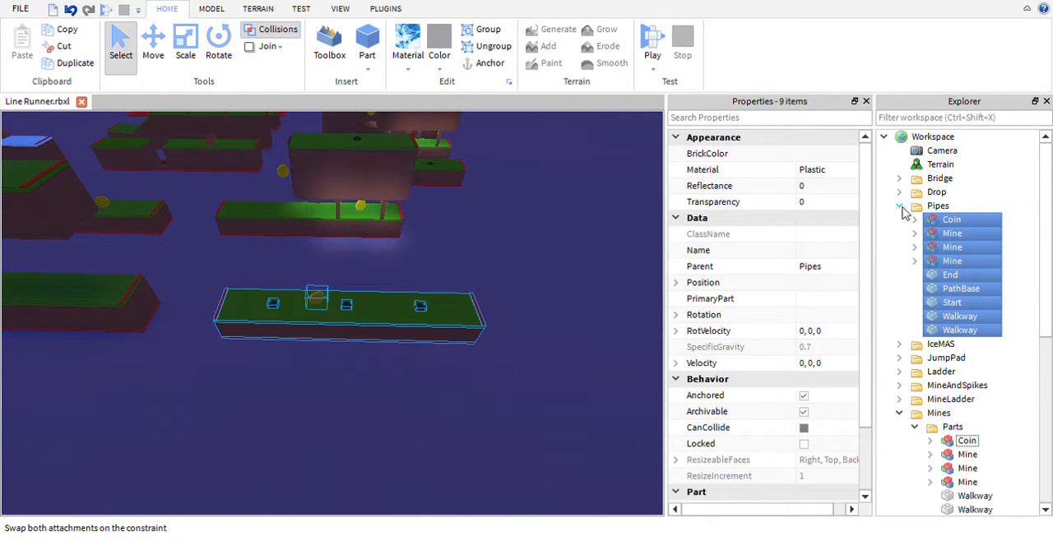
{"action": "left_click", "coordinate": [901, 207]}
{"action": "left_click", "coordinate": [899, 288]}
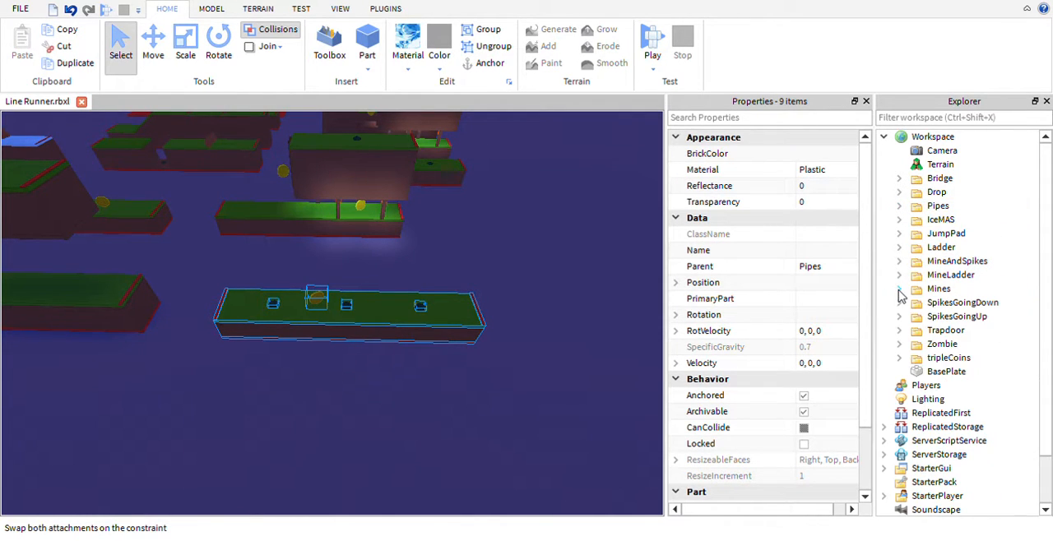
- Select the Zombie folder, view its track section, and expand the folder to examine its parts
{"action": "left_click", "coordinate": [899, 344]}
{"action": "left_click", "coordinate": [899, 345]}
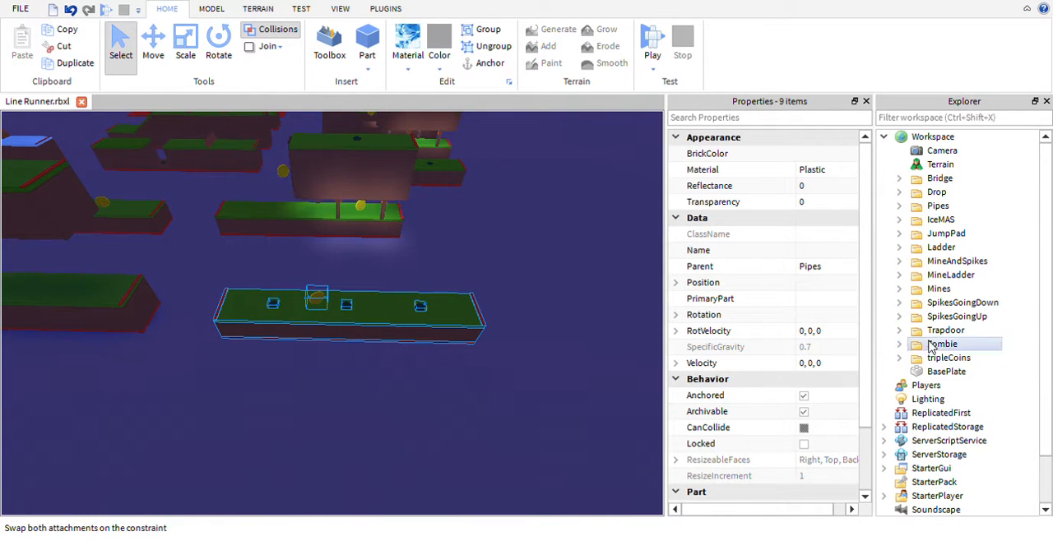
{"action": "left_click", "coordinate": [932, 348]}
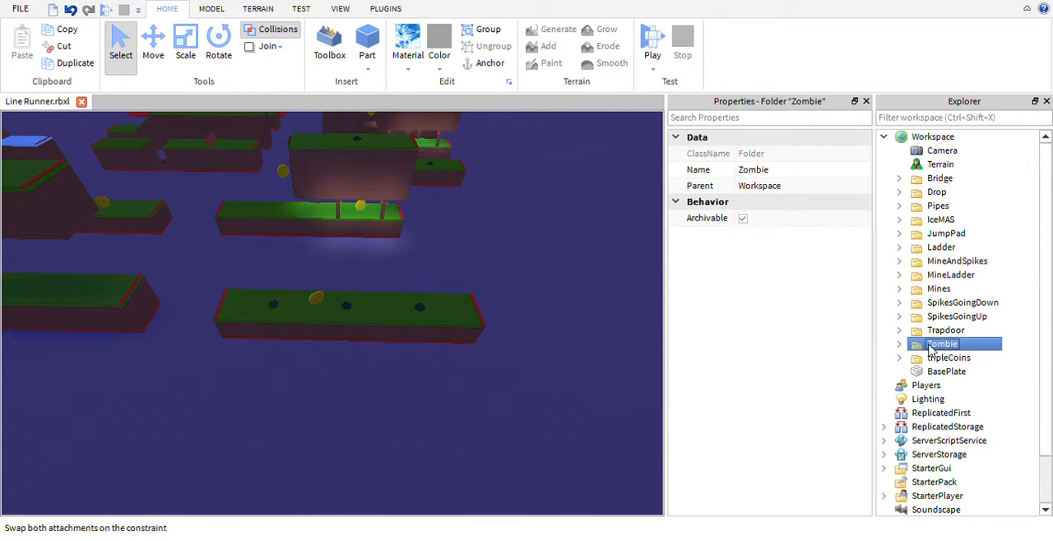
{"action": "key", "text": "f"}
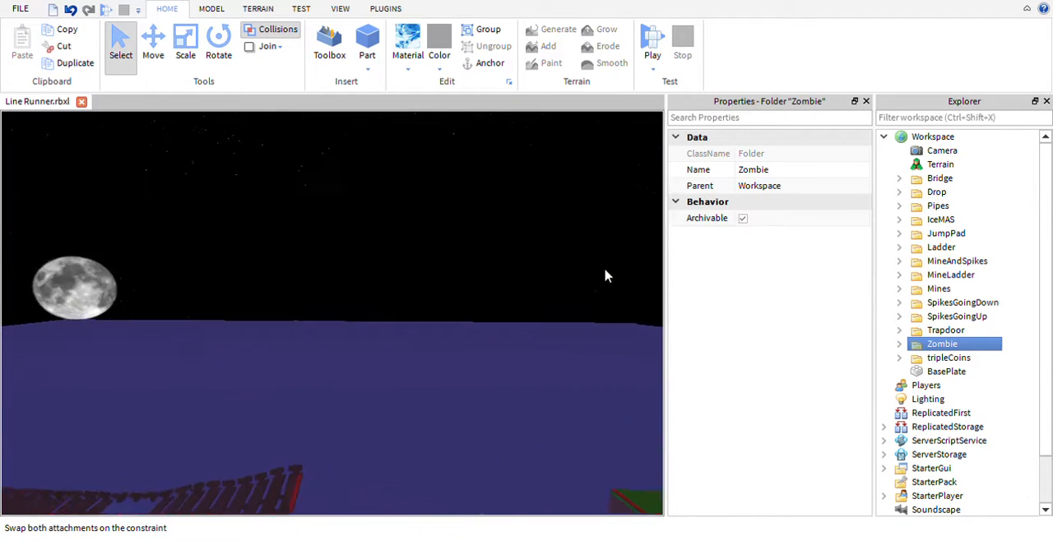
{"action": "right_click_drag", "start_coordinate": [630, 293], "coordinate": [607, 275]}
{"action": "key", "text": "a"}
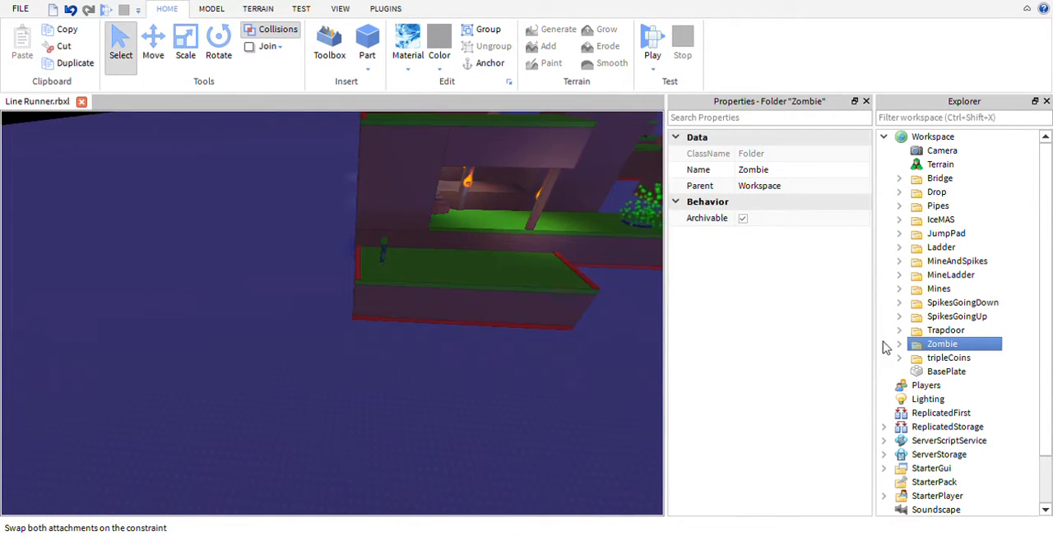
{"action": "left_click", "coordinate": [898, 343]}
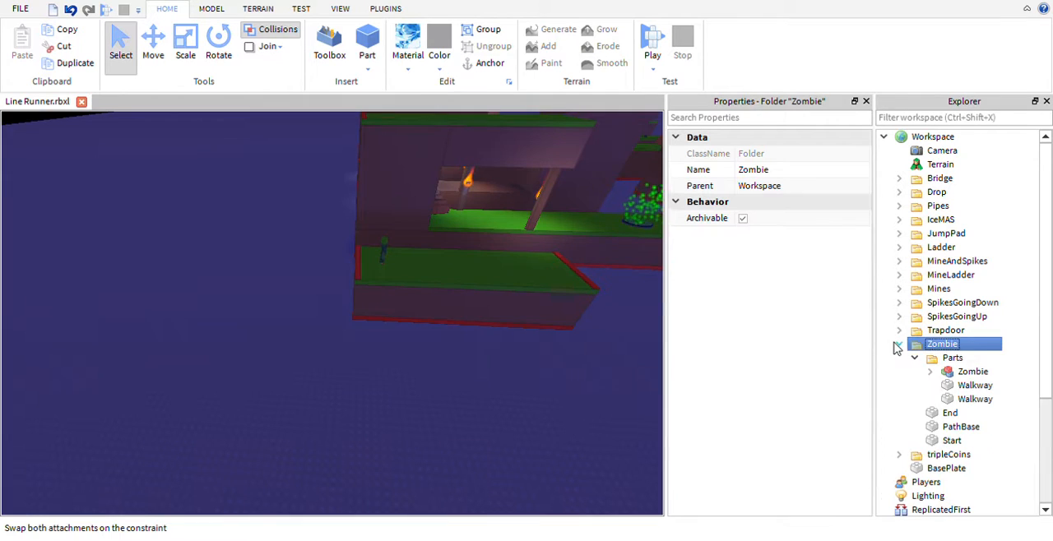
- Select the Zombie model and both Walkway parts in the Zombie section's Parts folder and examine them on the track
{"action": "left_click", "coordinate": [931, 372]}
{"action": "left_click", "coordinate": [930, 372]}
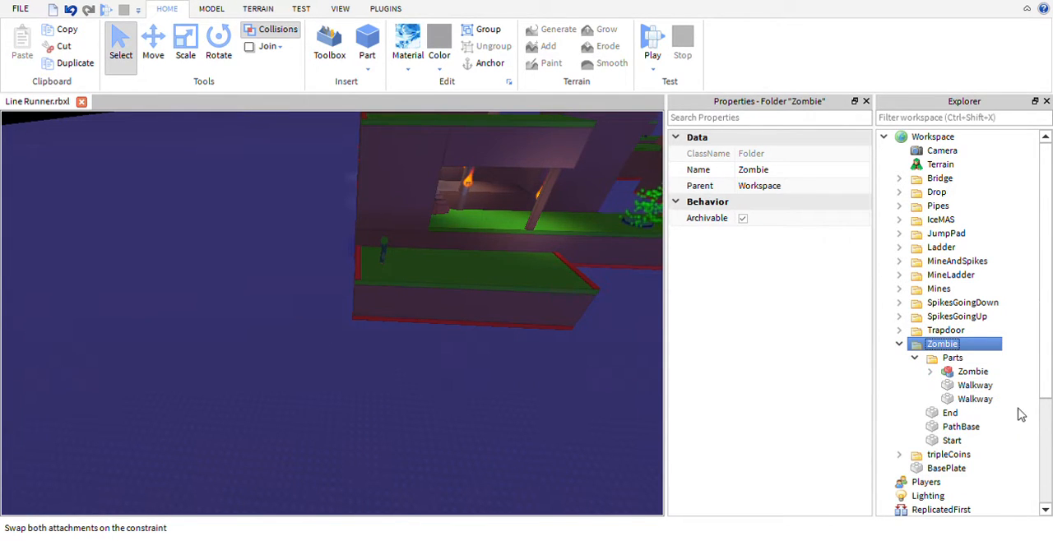
{"action": "left_click_drag", "start_coordinate": [1011, 404], "coordinate": [933, 375]}
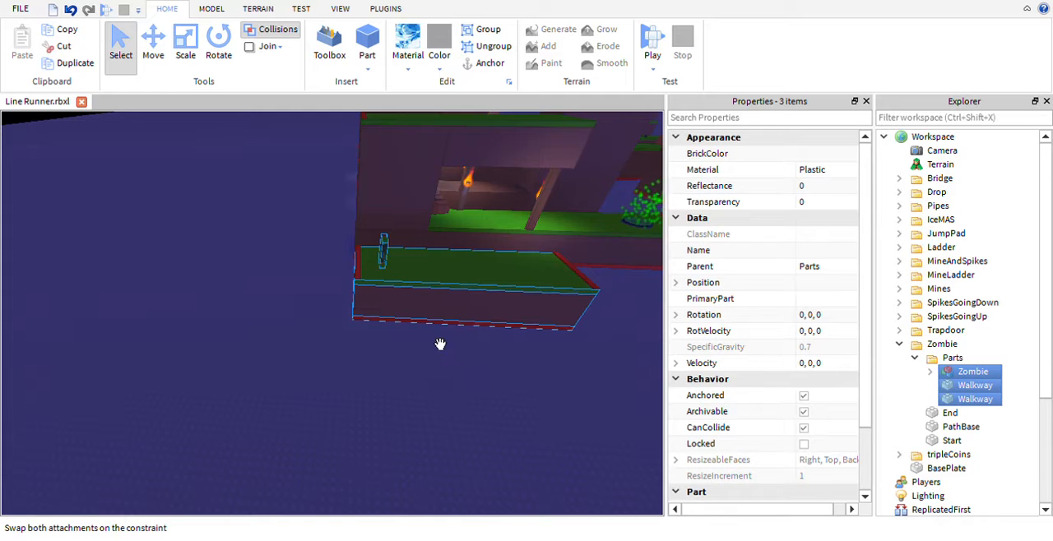
{"action": "right_click_drag", "start_coordinate": [440, 344], "coordinate": [504, 392]}
{"action": "scroll", "coordinate": [504, 392], "scroll_direction": "up", "scroll_amount": 4}
{"action": "scroll", "coordinate": [505, 393], "scroll_direction": "down", "scroll_amount": 3}
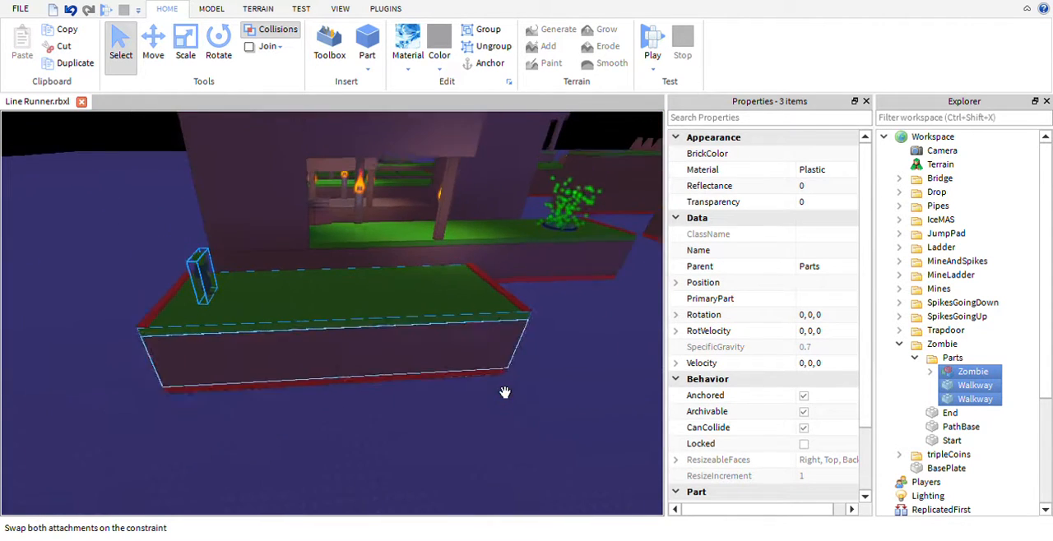
{"action": "scroll", "coordinate": [505, 393], "scroll_direction": "down", "scroll_amount": 1}
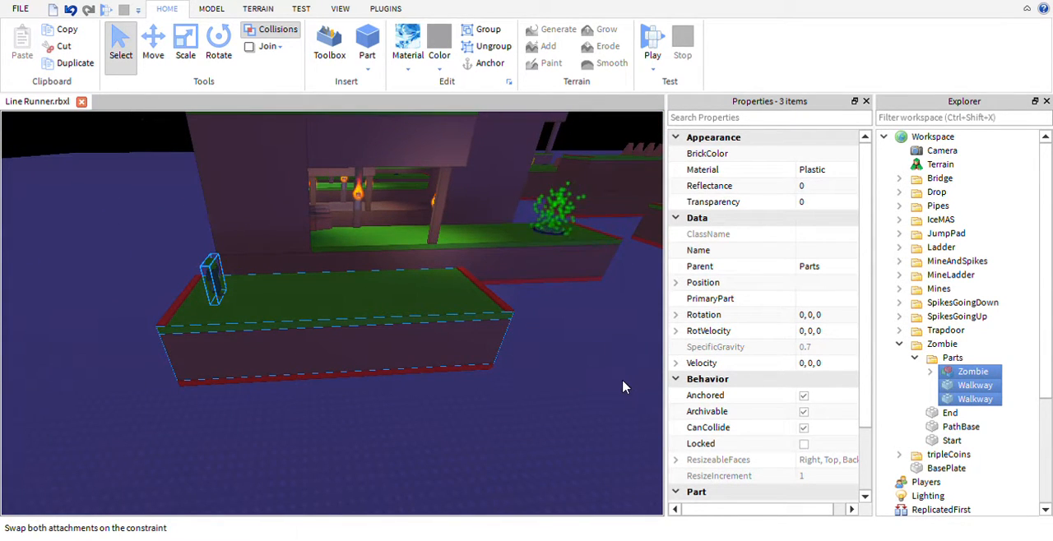
- Inspect the Zombie section's PathBase, select all six section items to view them, and collapse the Parts and Zombie folders
{"action": "left_click", "coordinate": [415, 381]}
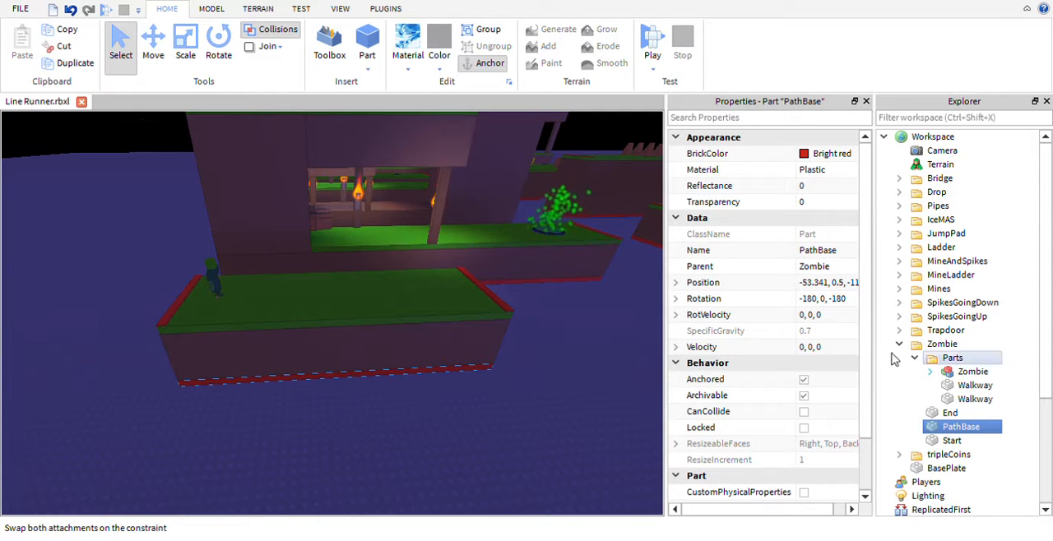
{"action": "left_click_drag", "start_coordinate": [1018, 442], "coordinate": [911, 381]}
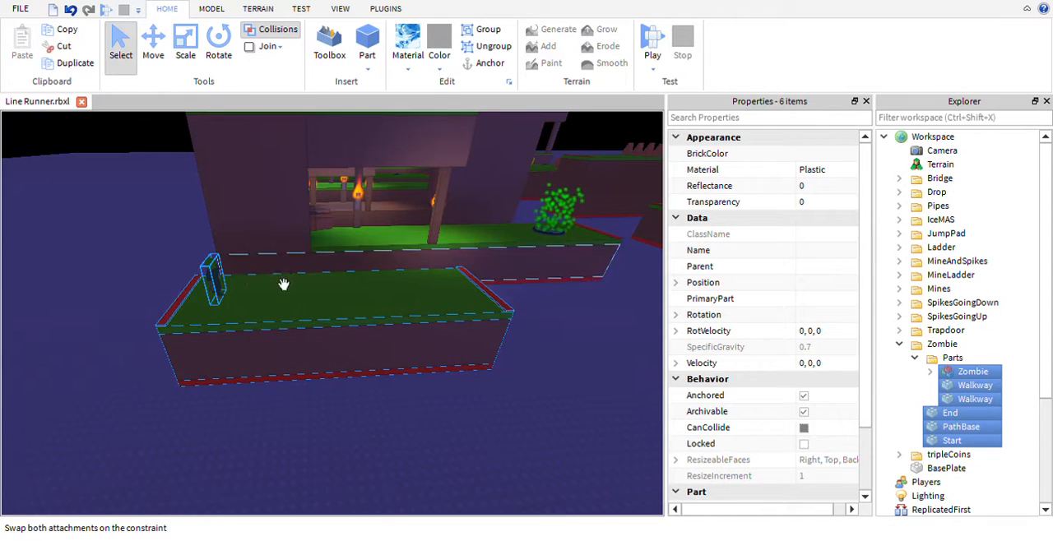
{"action": "key", "text": "a"}
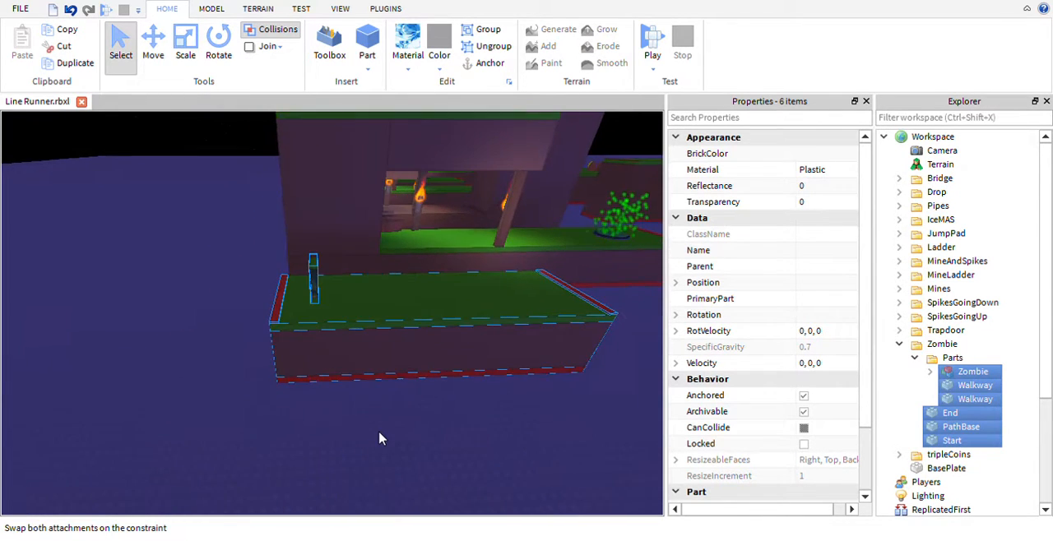
{"action": "left_click", "coordinate": [914, 358]}
{"action": "left_click", "coordinate": [901, 345]}
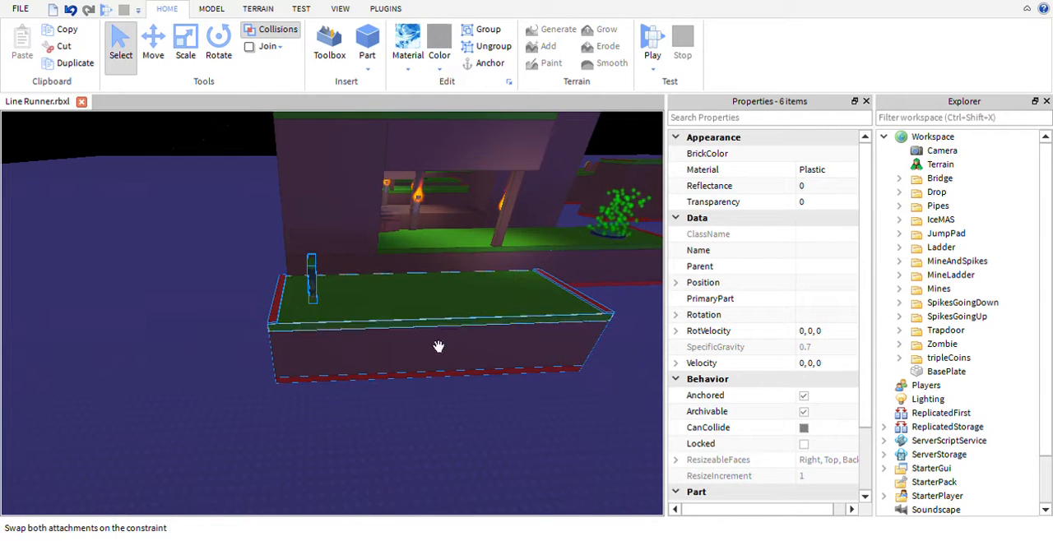
- Select the whole tripleCoins track section in the scene, review its items, and collapse its folder
{"action": "left_click", "coordinate": [541, 397]}
{"action": "mouse_move", "coordinate": [540, 397]}
{"action": "right_mouse_down"}
{"action": "mouse_move", "coordinate": [571, 425]}
{"action": "mouse_move", "coordinate": [549, 402]}
{"action": "right_mouse_up"}
{"action": "key", "text": "s"}
{"action": "key", "text": "w"}
{"action": "key", "text": "a"}
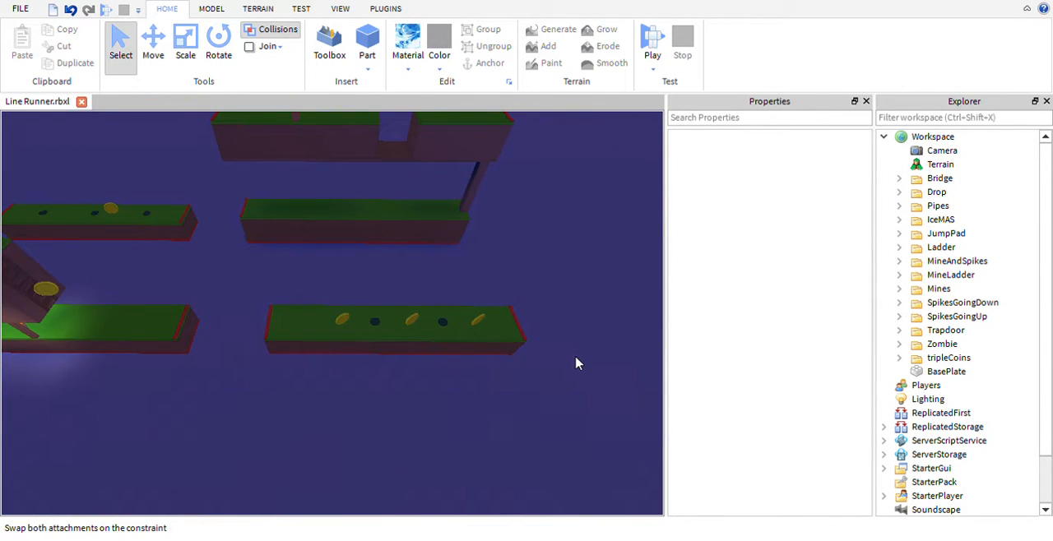
{"action": "left_click_drag", "start_coordinate": [575, 359], "coordinate": [261, 299]}
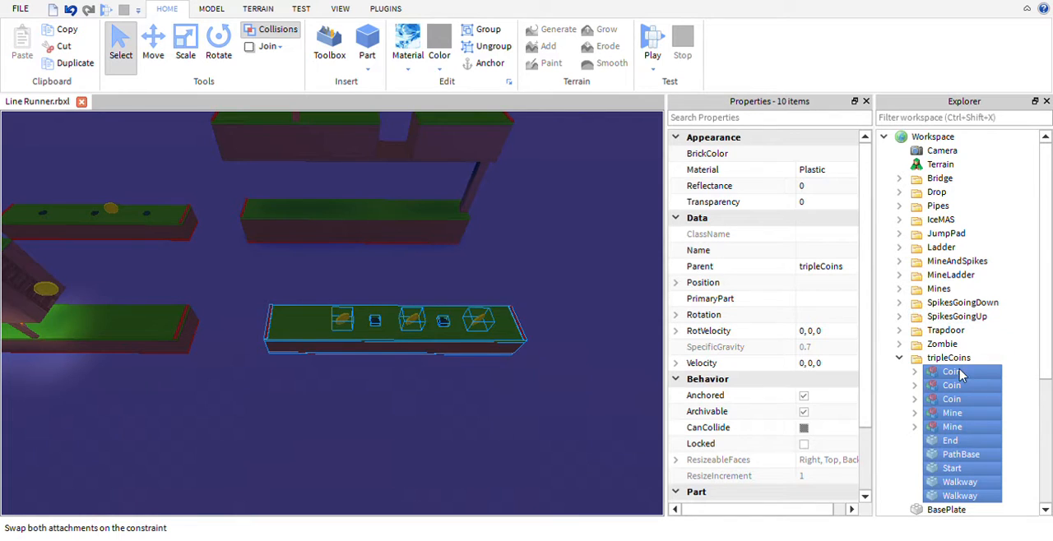
{"action": "scroll", "coordinate": [958, 375], "scroll_direction": "down", "scroll_amount": 1}
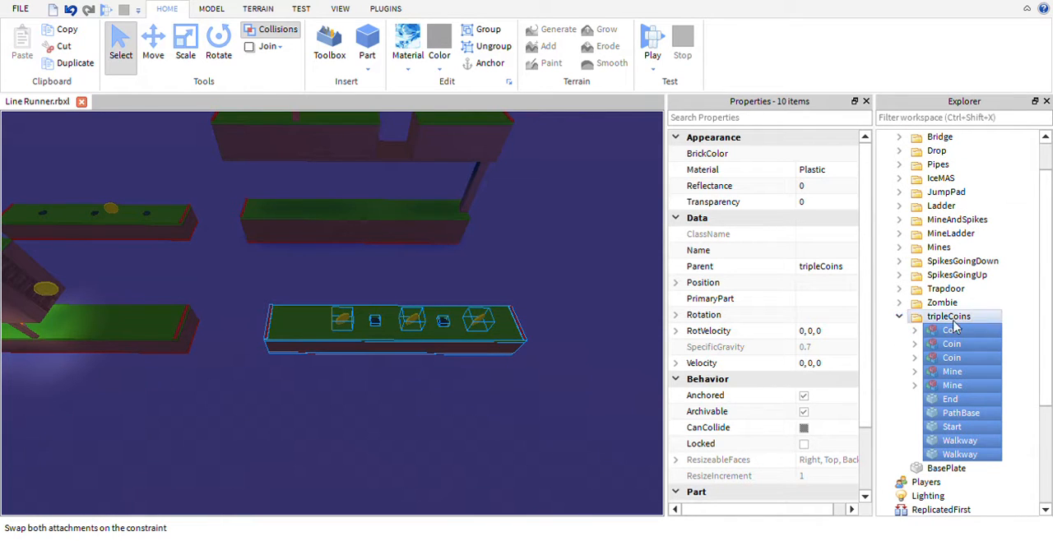
{"action": "left_click", "coordinate": [898, 318]}
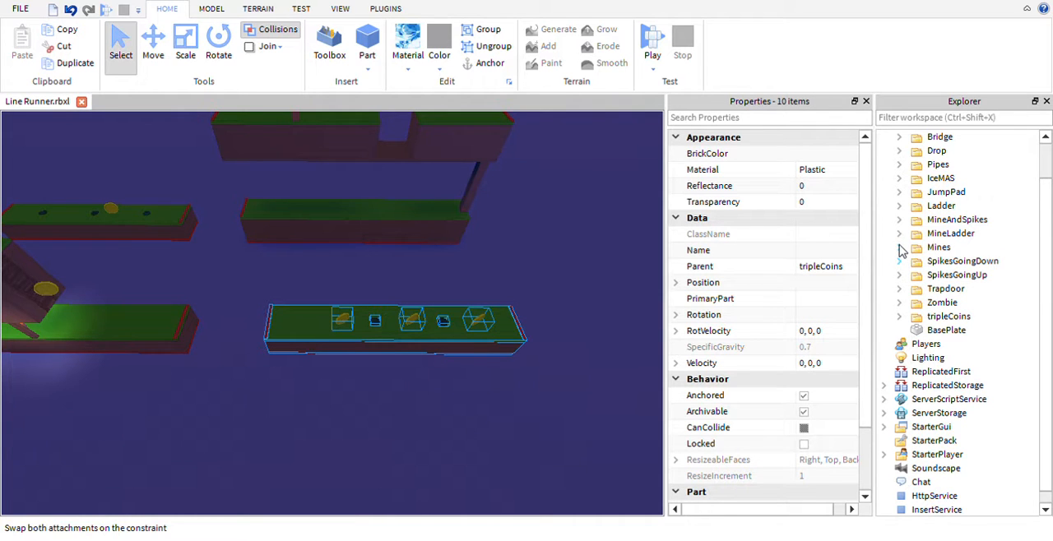
- Examine the Mines track section and its parts, and collapse its Parts and Mines folders
{"action": "left_click", "coordinate": [583, 395]}
{"action": "right_click_drag", "start_coordinate": [583, 395], "coordinate": [545, 409]}
{"action": "scroll", "coordinate": [567, 401], "scroll_direction": "down", "scroll_amount": 2}
{"action": "left_click", "coordinate": [485, 374]}
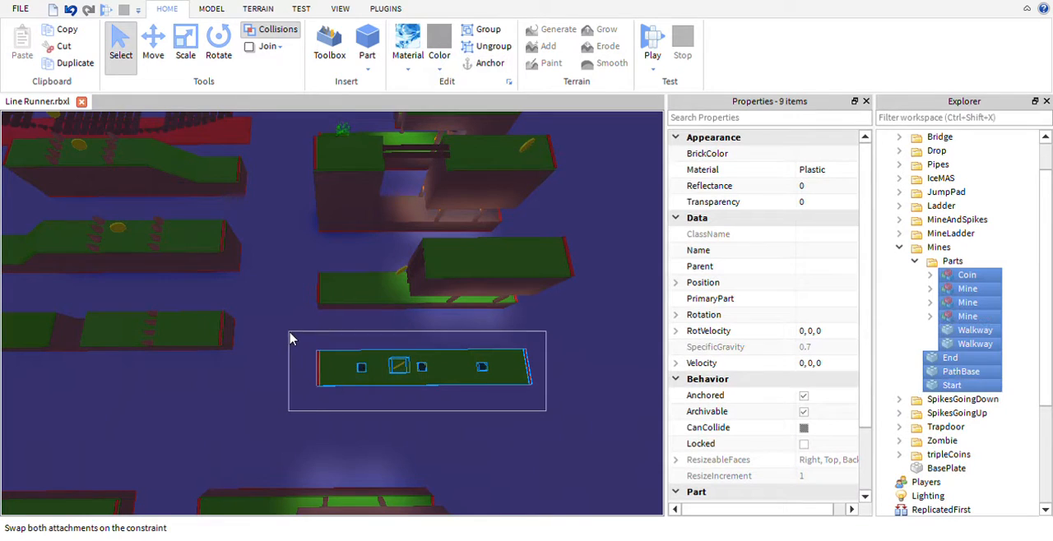
{"action": "left_click", "coordinate": [915, 261]}
{"action": "left_click", "coordinate": [951, 261]}
{"action": "left_click", "coordinate": [898, 247]}
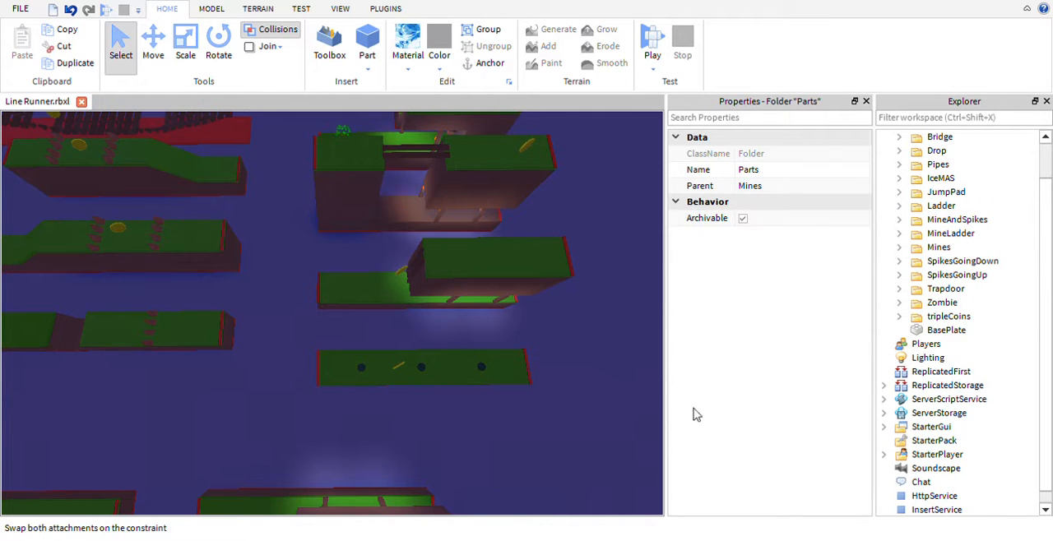
- Select the whole Pipes track section in the scene to show its items, and clear the selection
{"action": "left_click", "coordinate": [641, 389]}
{"action": "mouse_move", "coordinate": [635, 386]}
{"action": "right_mouse_down"}
{"action": "mouse_move", "coordinate": [625, 381]}
{"action": "mouse_move", "coordinate": [648, 400]}
{"action": "mouse_move", "coordinate": [625, 379]}
{"action": "right_mouse_up"}
{"action": "left_click_drag", "start_coordinate": [520, 388], "coordinate": [194, 306]}
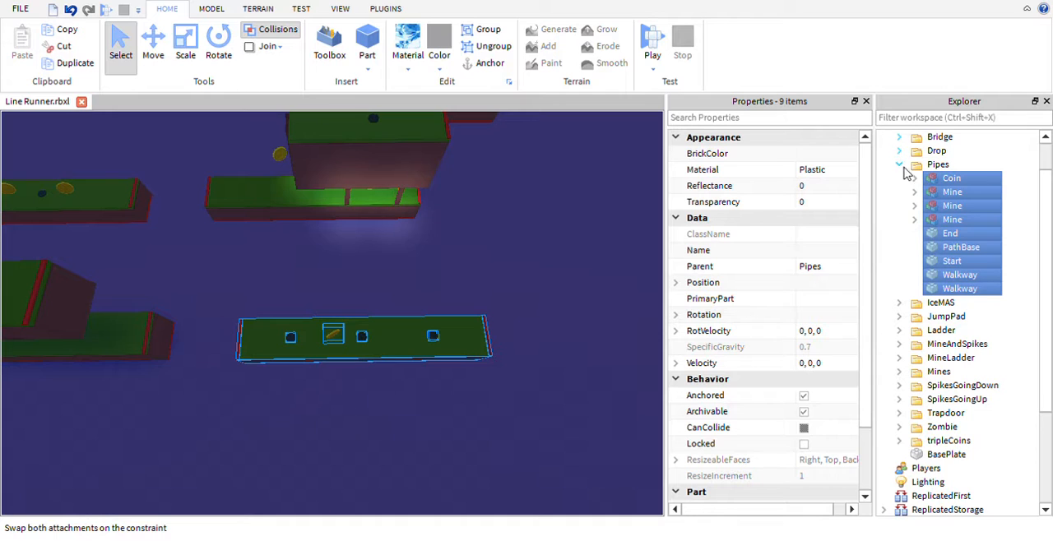
{"action": "left_click", "coordinate": [554, 438]}
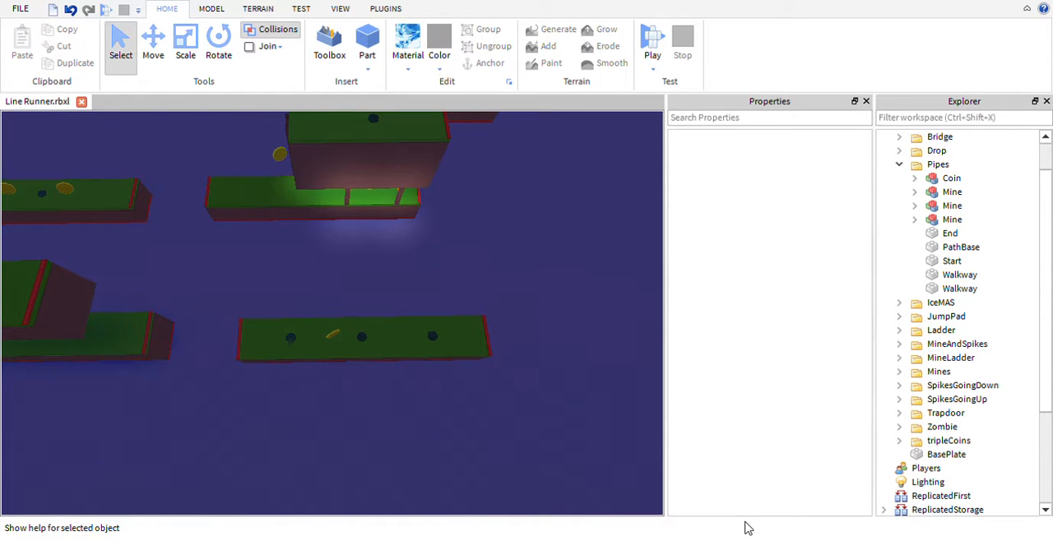
- Insert a new part on the Pipes track between the last mine and the red end strip, and set its material to Plastic
{"action": "key", "text": "ctrl+z"}
{"action": "left_click_drag", "start_coordinate": [564, 379], "coordinate": [480, 365]}
{"action": "scroll", "coordinate": [533, 380], "scroll_direction": "up", "scroll_amount": 5}
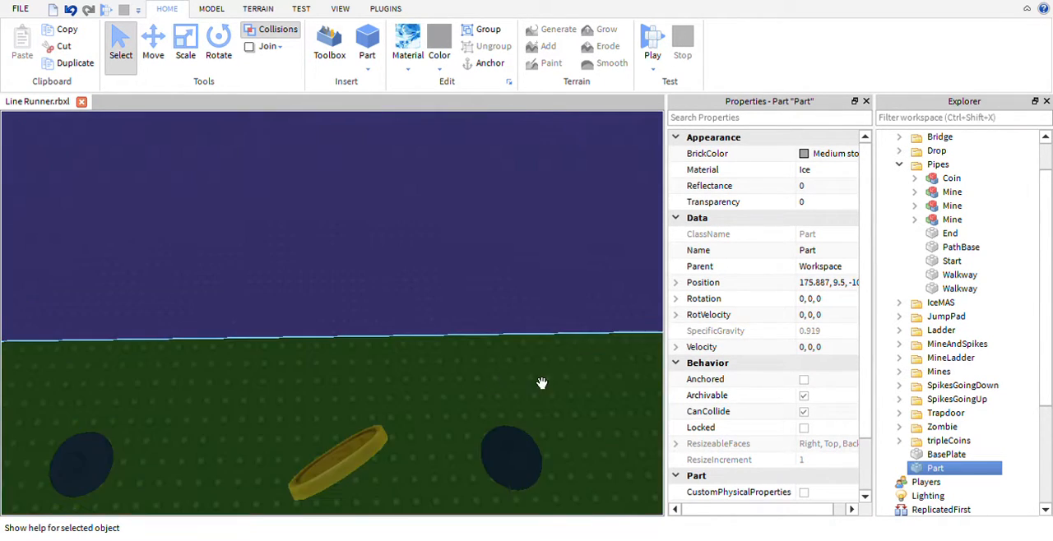
{"action": "scroll", "coordinate": [541, 388], "scroll_direction": "down", "scroll_amount": 2}
{"action": "key", "text": "d"}
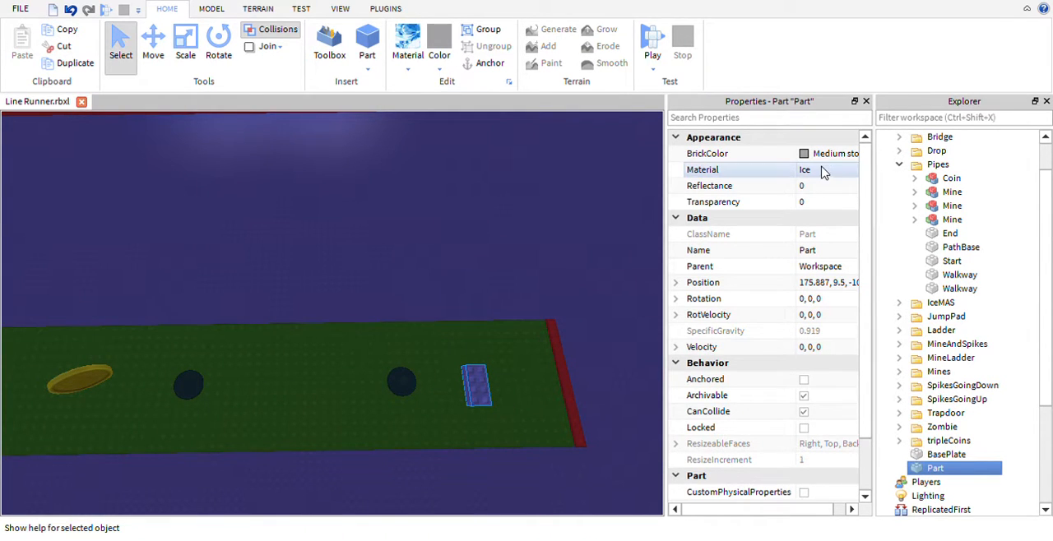
{"action": "left_click", "coordinate": [810, 172]}
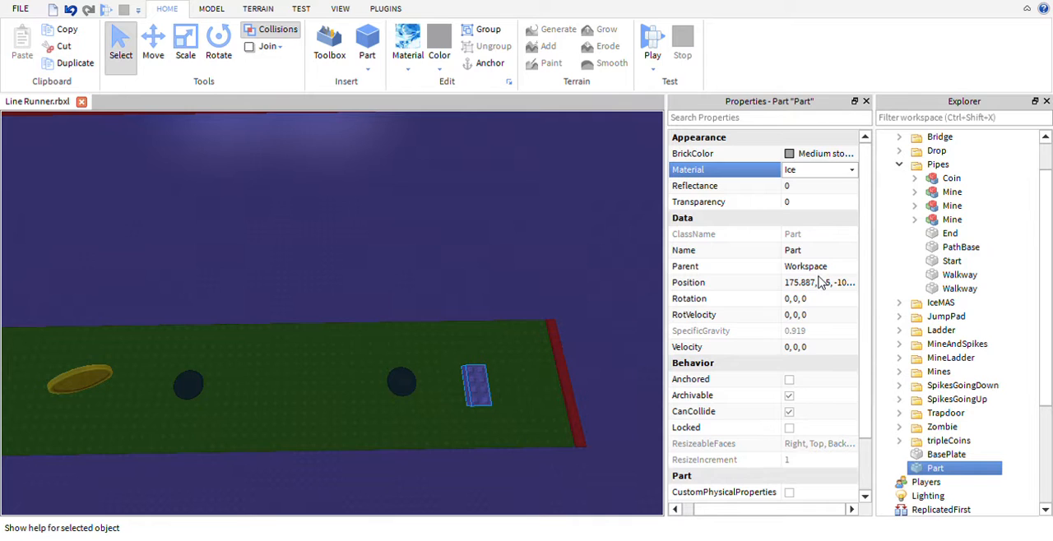
{"action": "left_click", "coordinate": [813, 229]}
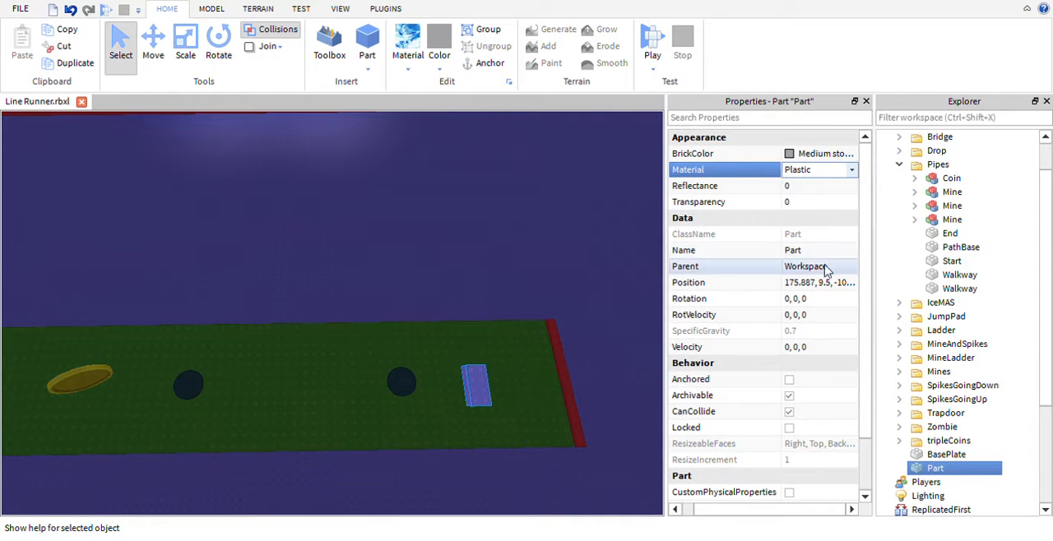
- Change the new part's shape to Cylinder and move it slightly on the track
{"action": "scroll", "coordinate": [829, 328], "scroll_direction": "down", "scroll_amount": 2}
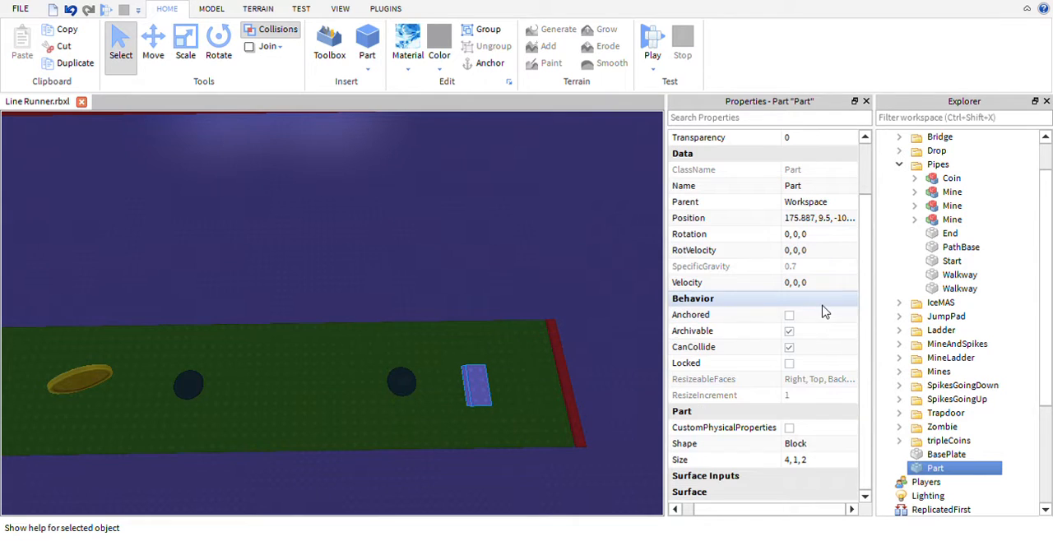
{"action": "left_click", "coordinate": [810, 444]}
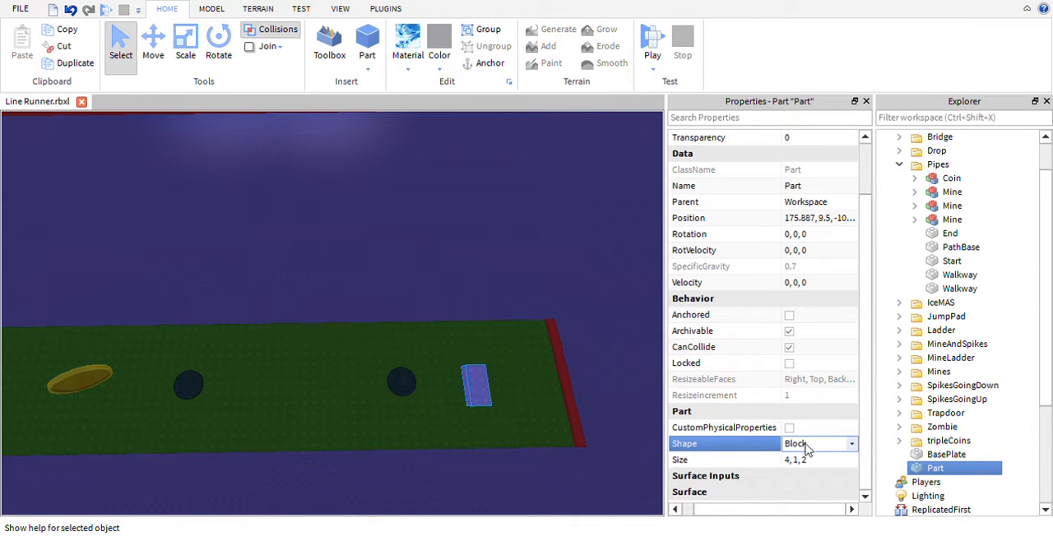
{"action": "left_click", "coordinate": [816, 485]}
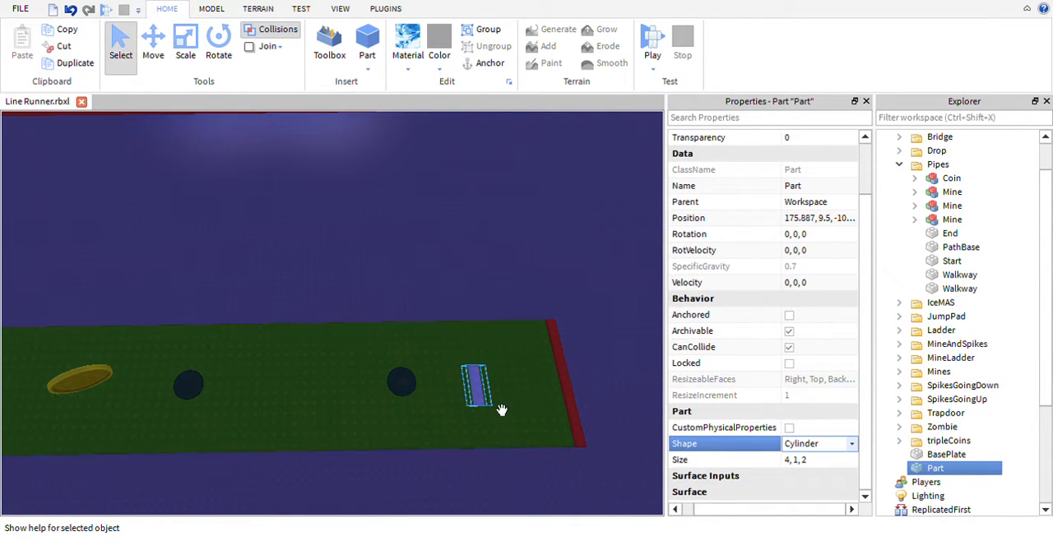
{"action": "left_click_drag", "start_coordinate": [481, 390], "coordinate": [486, 375]}
{"action": "mouse_move", "coordinate": [566, 425]}
{"action": "right_mouse_down"}
{"action": "mouse_move", "coordinate": [543, 407]}
{"action": "mouse_move", "coordinate": [567, 425]}
{"action": "right_mouse_up"}
{"action": "scroll", "coordinate": [545, 406], "scroll_direction": "up", "scroll_amount": 5}
{"action": "scroll", "coordinate": [545, 408], "scroll_direction": "down", "scroll_amount": 4}
{"action": "scroll", "coordinate": [566, 425], "scroll_direction": "up", "scroll_amount": 5}
{"action": "scroll", "coordinate": [567, 425], "scroll_direction": "down", "scroll_amount": 3}
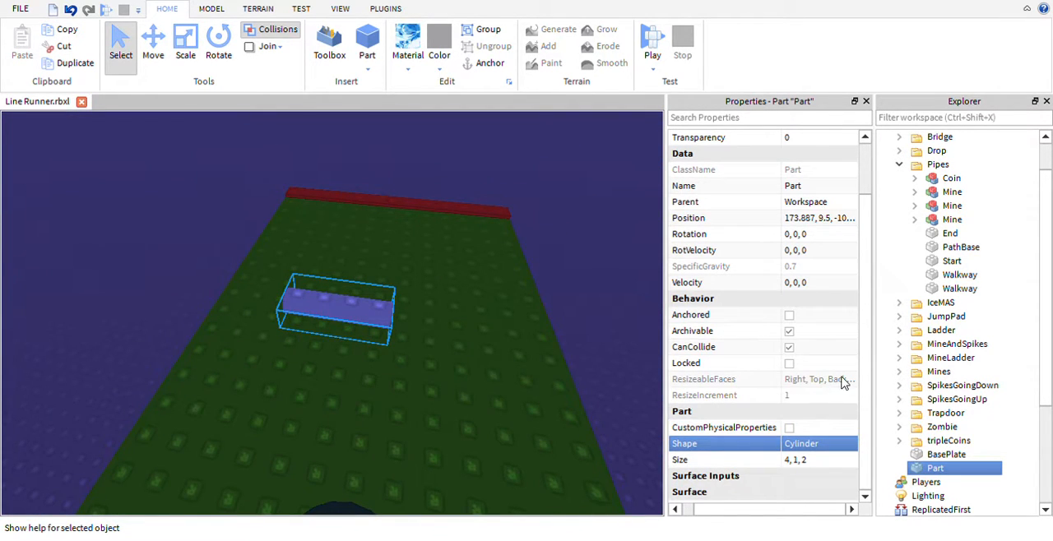
- Set the cylinder's top surface to Smooth and open its bottom surface setting for editing
{"action": "left_click", "coordinate": [685, 481]}
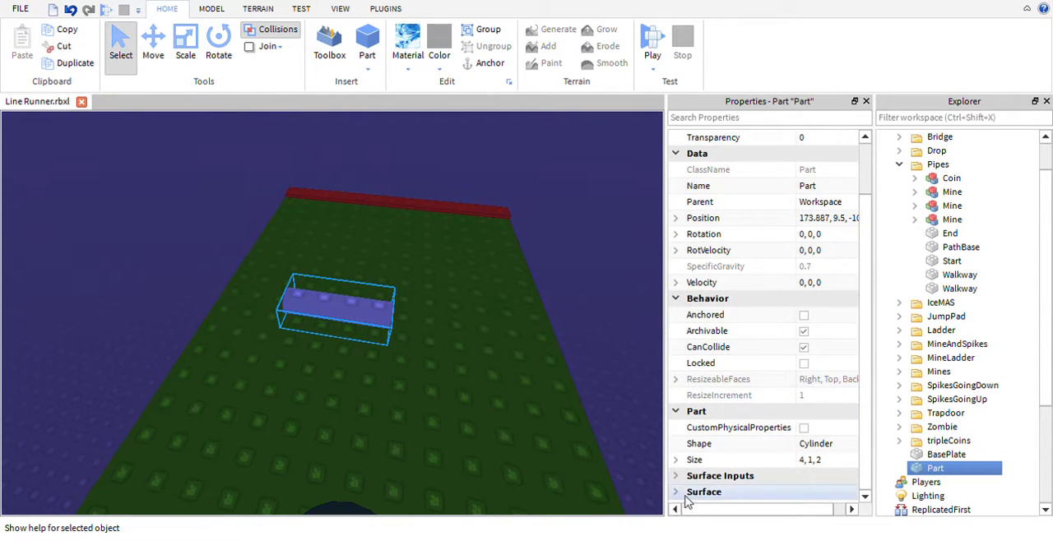
{"action": "left_click", "coordinate": [685, 492]}
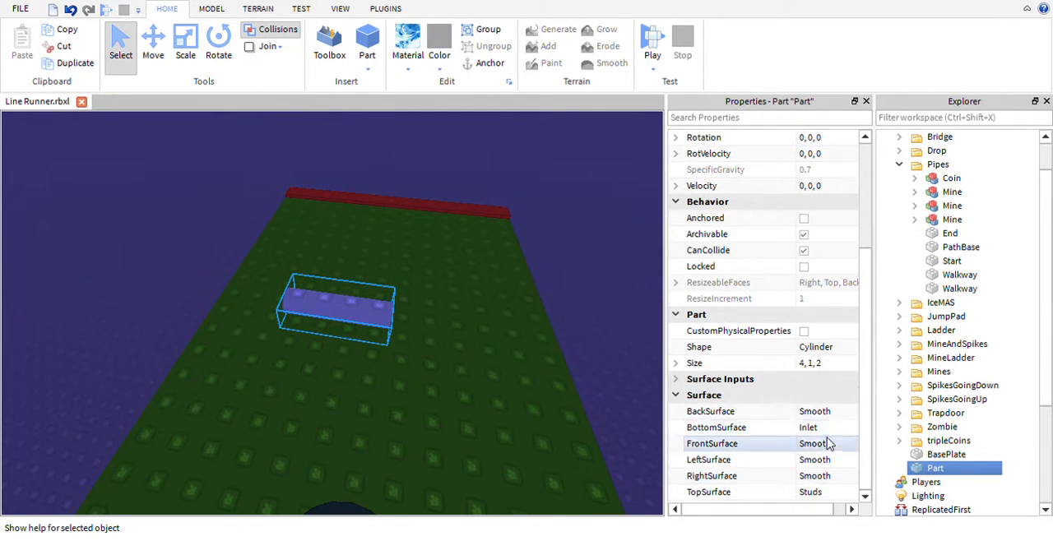
{"action": "left_click", "coordinate": [810, 493]}
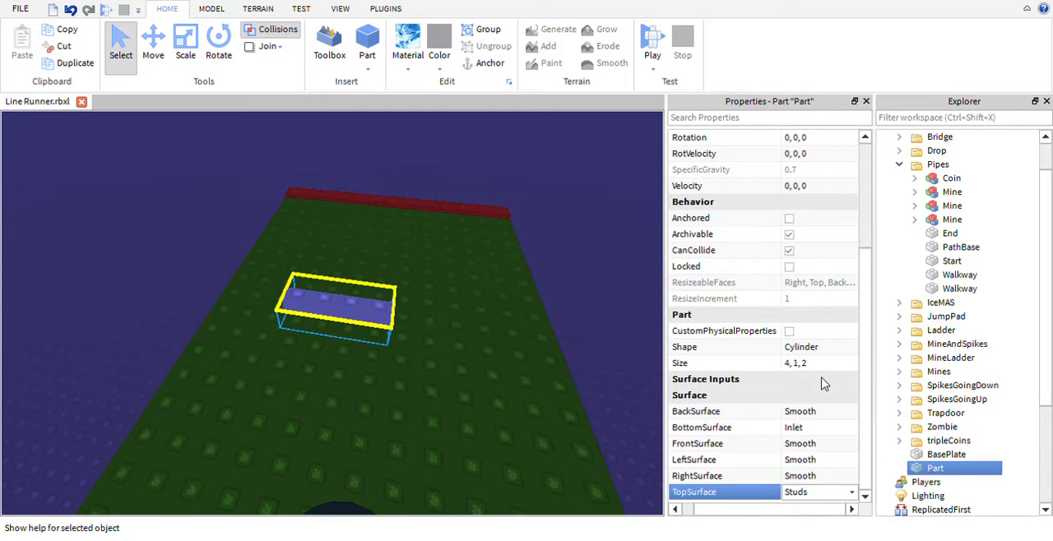
{"action": "left_click", "coordinate": [828, 423]}
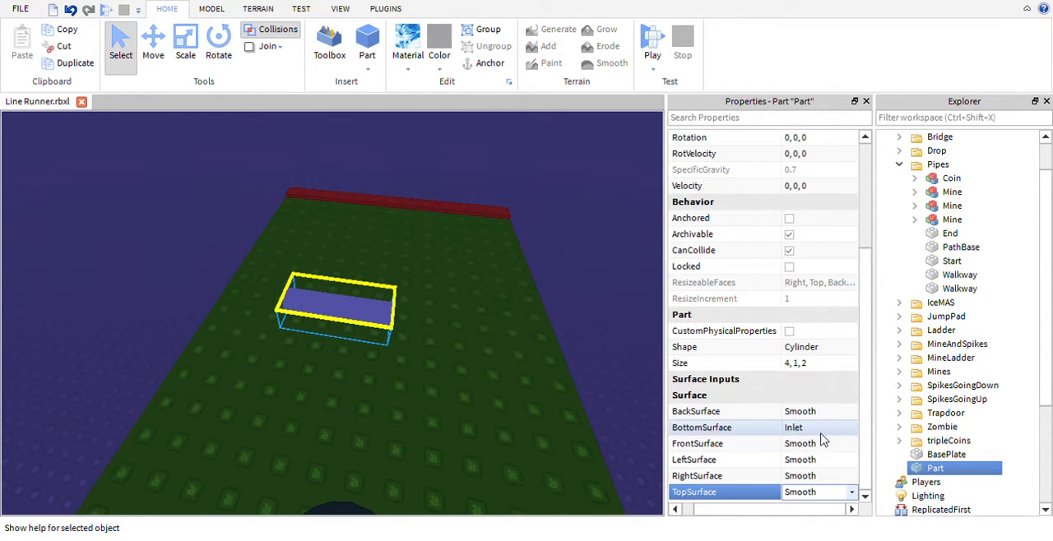
{"action": "left_click", "coordinate": [813, 426]}
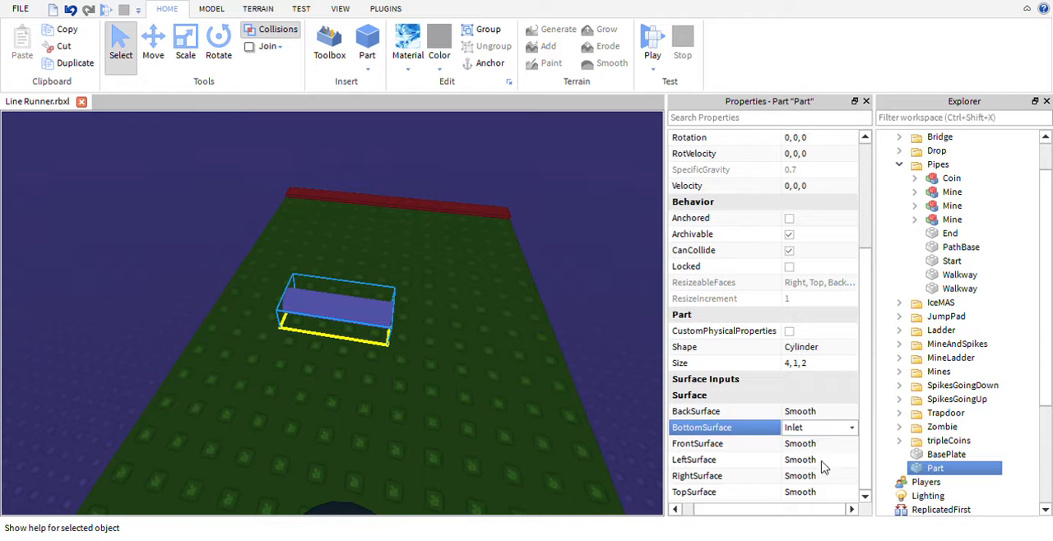
{"action": "left_click", "coordinate": [550, 327]}
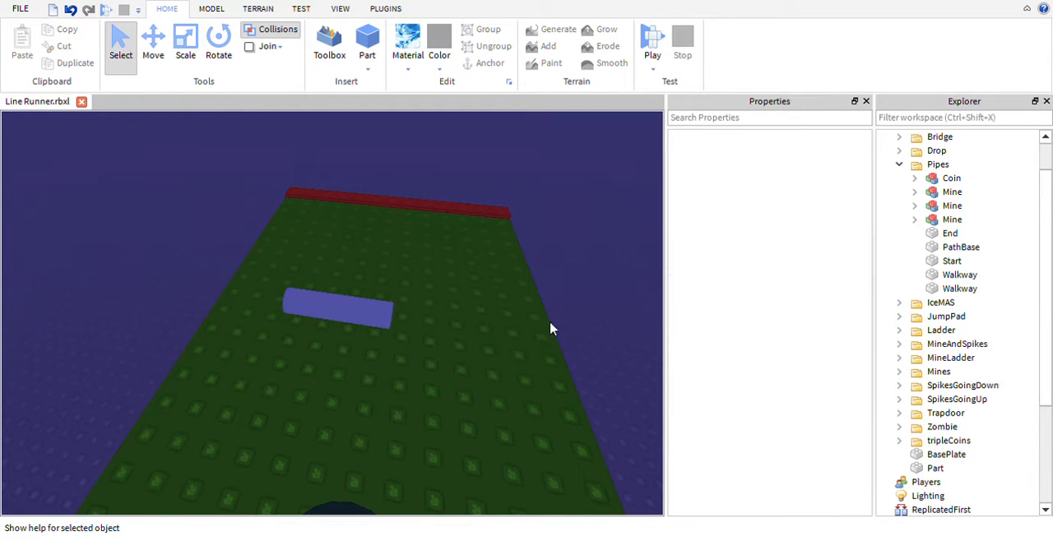
- Scale the cylinder up into a thick, slightly longer pipe lying across the track near the red end strip
{"action": "left_click", "coordinate": [387, 331]}
{"action": "key", "text": "ctrl+3"}
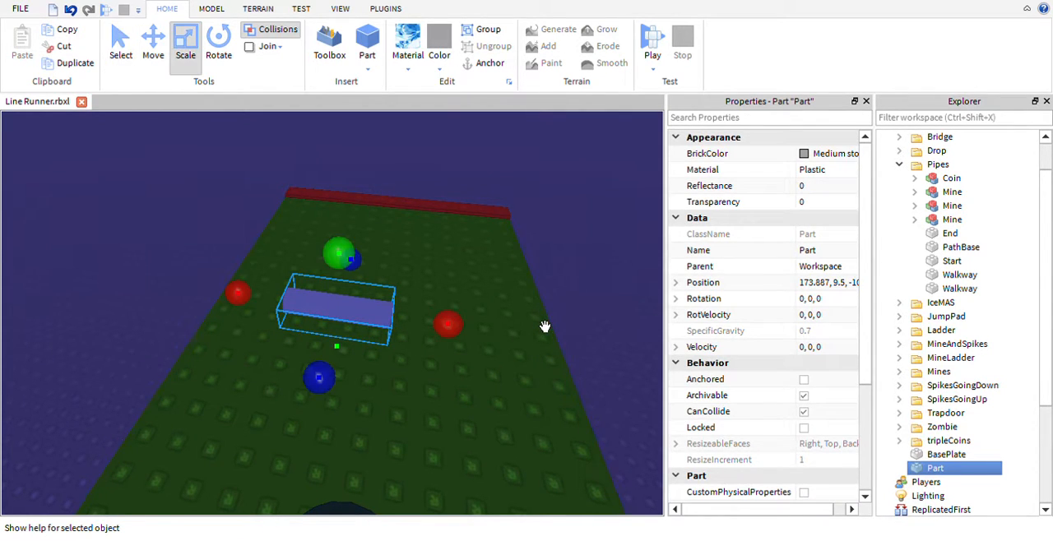
{"action": "left_click", "coordinate": [724, 266]}
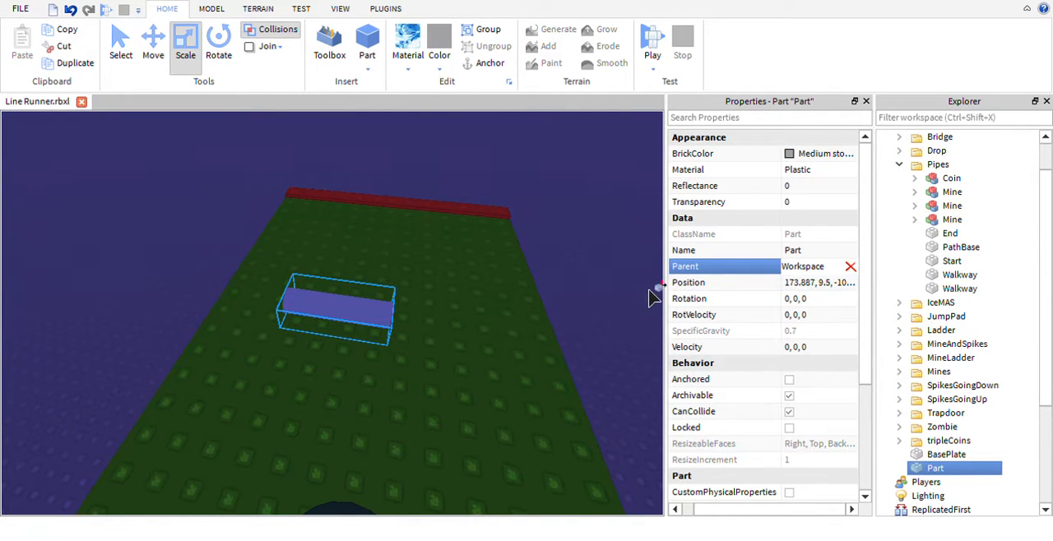
{"action": "left_click", "coordinate": [604, 280]}
{"action": "right_click_drag", "start_coordinate": [604, 281], "coordinate": [598, 290]}
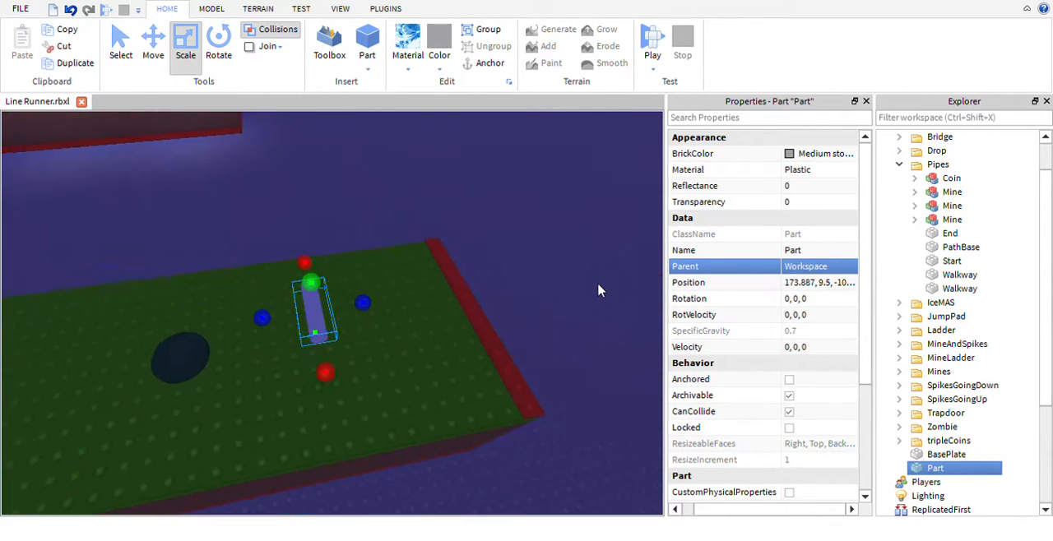
{"action": "left_click_drag", "start_coordinate": [387, 331], "coordinate": [435, 332]}
{"action": "left_click_drag", "start_coordinate": [357, 309], "coordinate": [356, 233]}
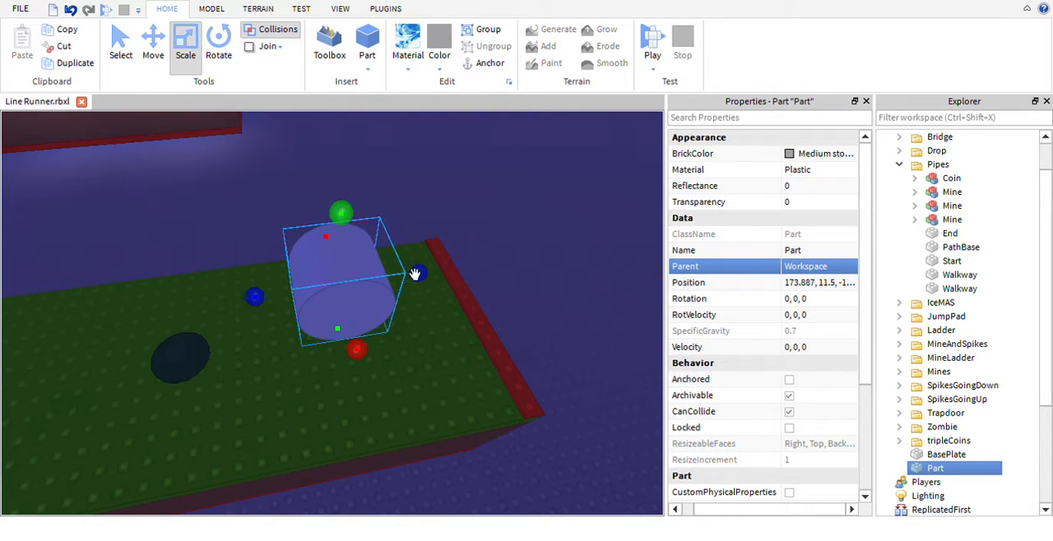
{"action": "left_click_drag", "start_coordinate": [376, 371], "coordinate": [356, 379]}
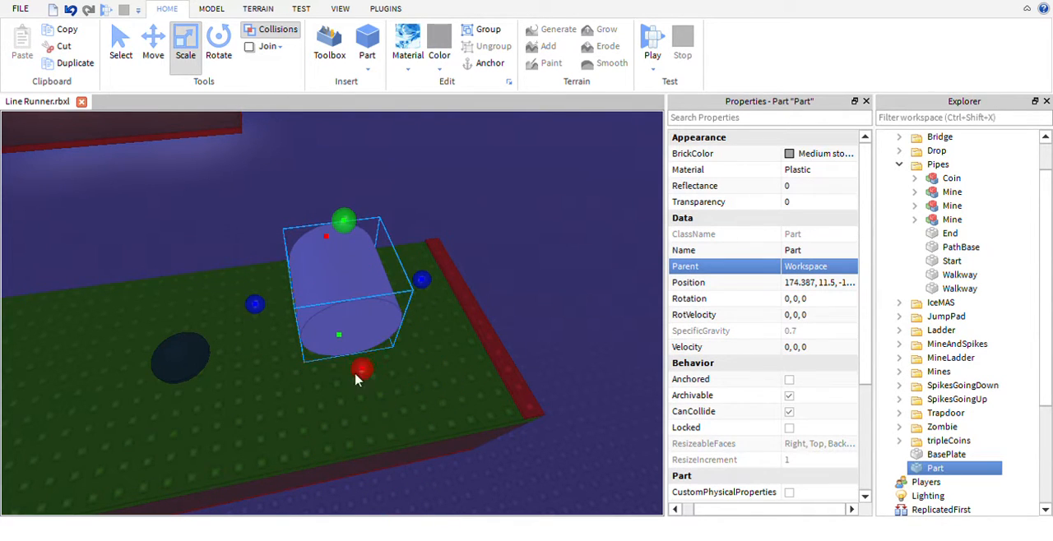
- Scale the cylinder down along the track's length to a size of 5, 5, 1
{"action": "left_click_drag", "start_coordinate": [442, 298], "coordinate": [368, 311]}
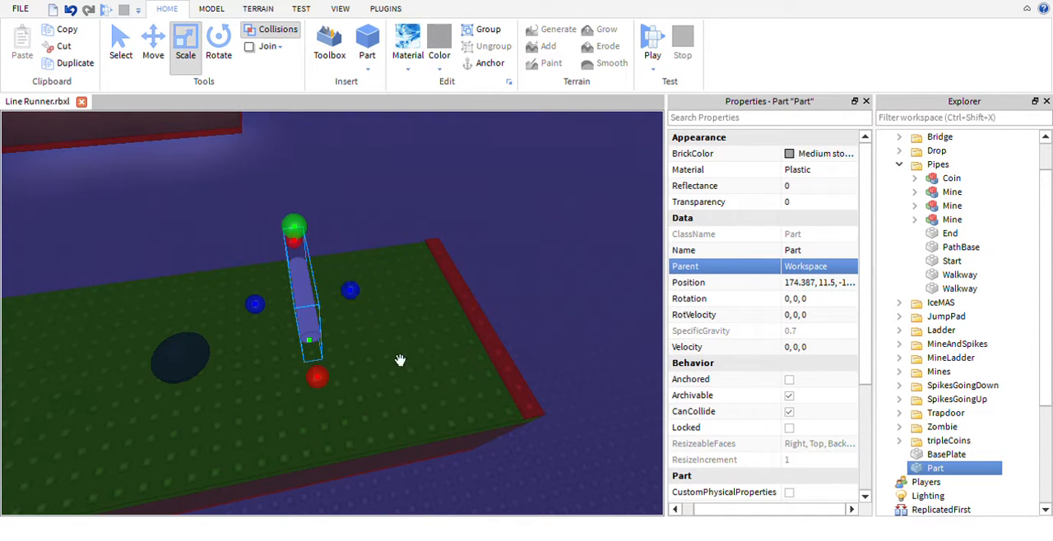
{"action": "scroll", "coordinate": [408, 371], "scroll_direction": "up", "scroll_amount": 5}
{"action": "right_click_drag", "start_coordinate": [408, 372], "coordinate": [476, 324]}
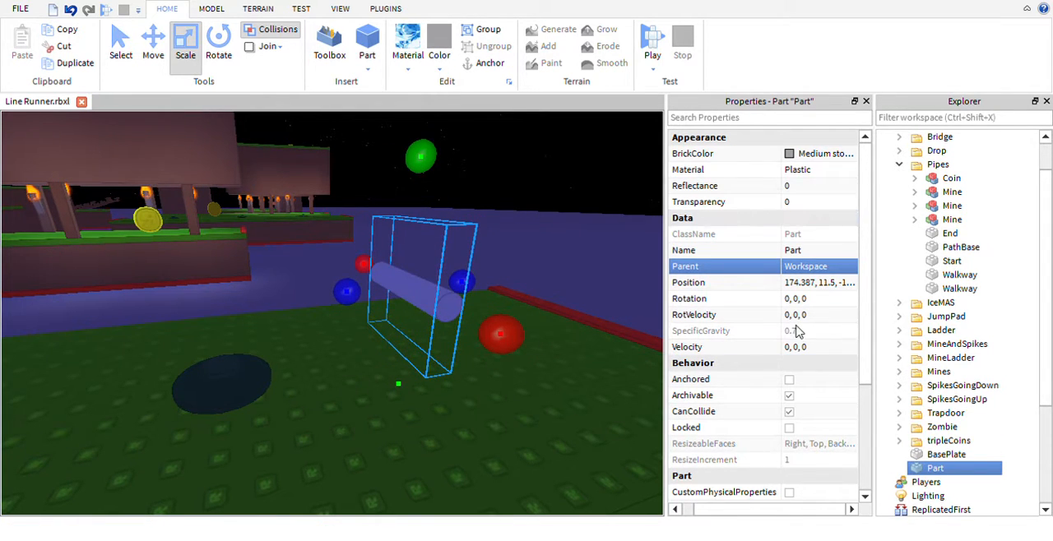
{"action": "left_click", "coordinate": [788, 394]}
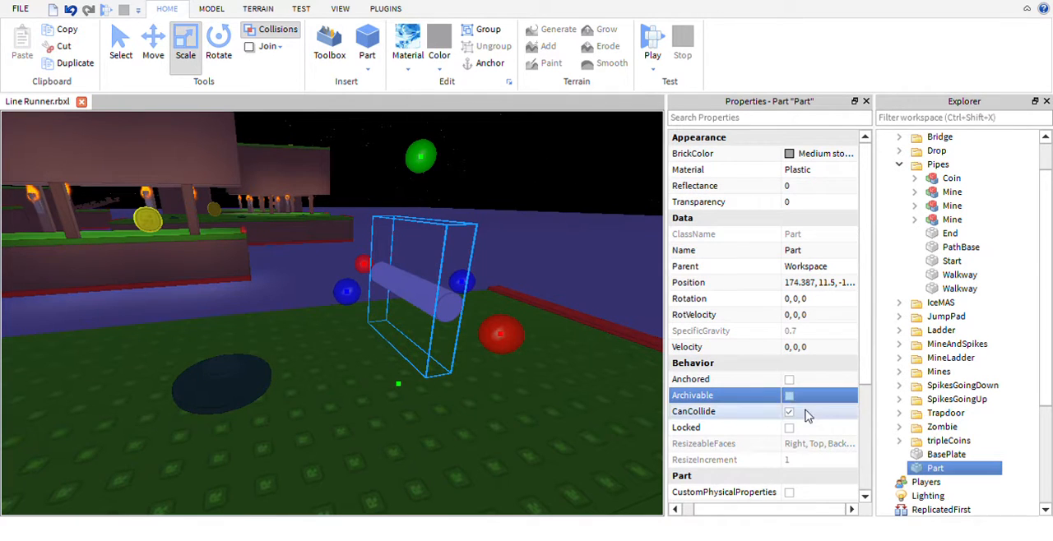
{"action": "scroll", "coordinate": [793, 403], "scroll_direction": "down", "scroll_amount": 1}
{"action": "left_click", "coordinate": [789, 349]}
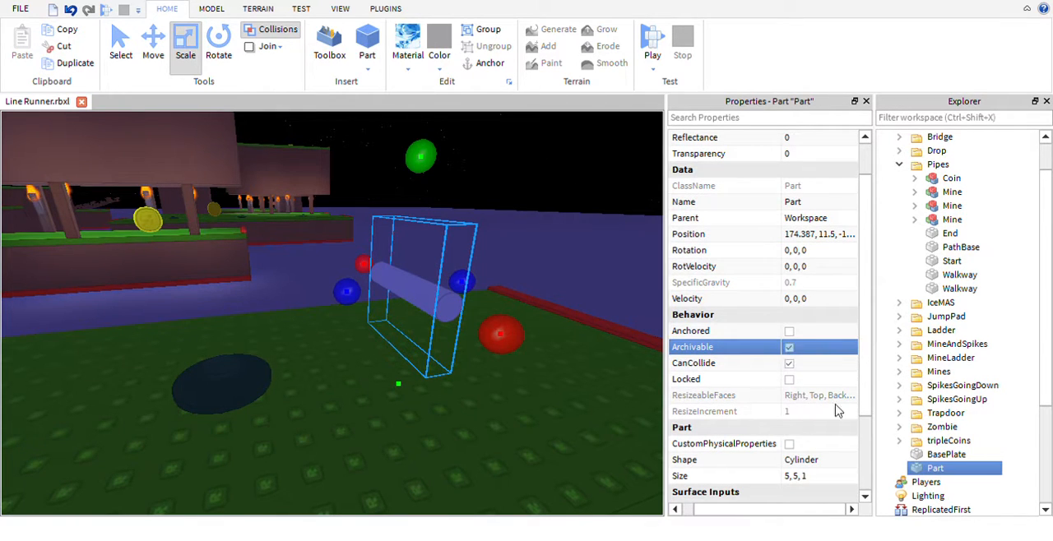
- Try the Ball shape on the part and switch it back to Cylinder
{"action": "scroll", "coordinate": [789, 354], "scroll_direction": "down", "scroll_amount": 3}
{"action": "left_click", "coordinate": [813, 347]}
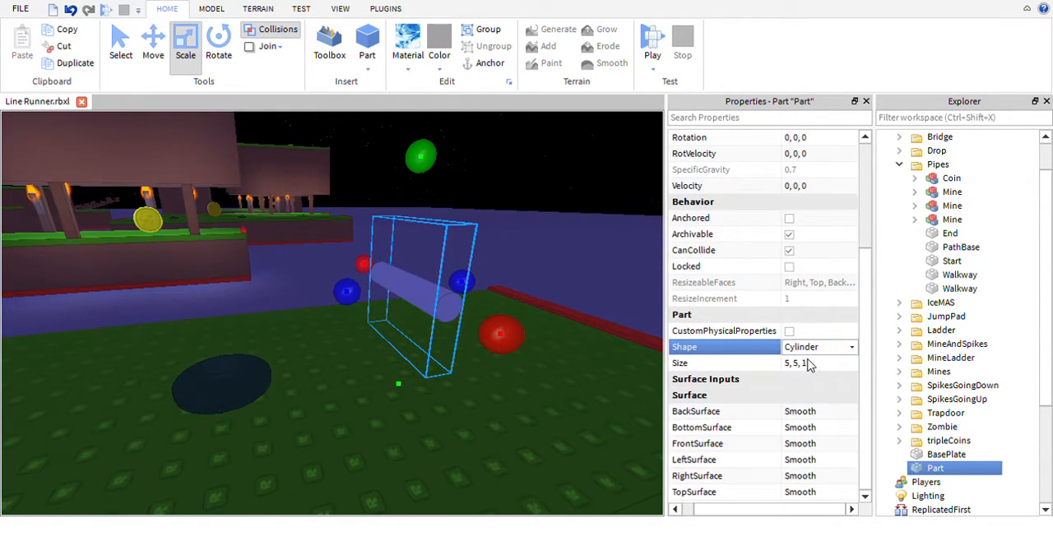
{"action": "left_click", "coordinate": [808, 365]}
{"action": "key", "text": "f"}
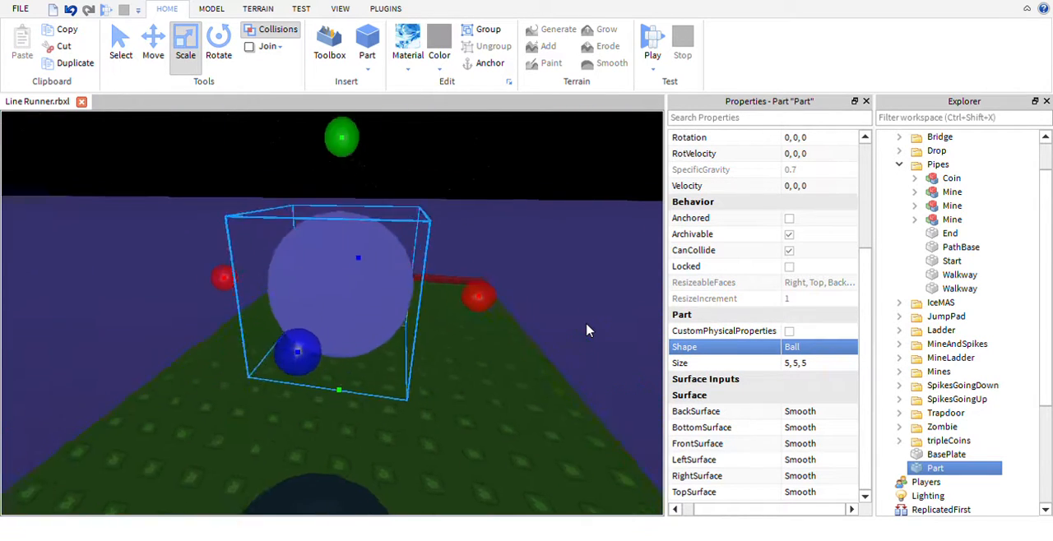
{"action": "scroll", "coordinate": [586, 330], "scroll_direction": "down", "scroll_amount": 2}
{"action": "mouse_move", "coordinate": [544, 335]}
{"action": "left_mouse_down"}
{"action": "mouse_move", "coordinate": [468, 336]}
{"action": "mouse_move", "coordinate": [540, 349]}
{"action": "left_mouse_up"}
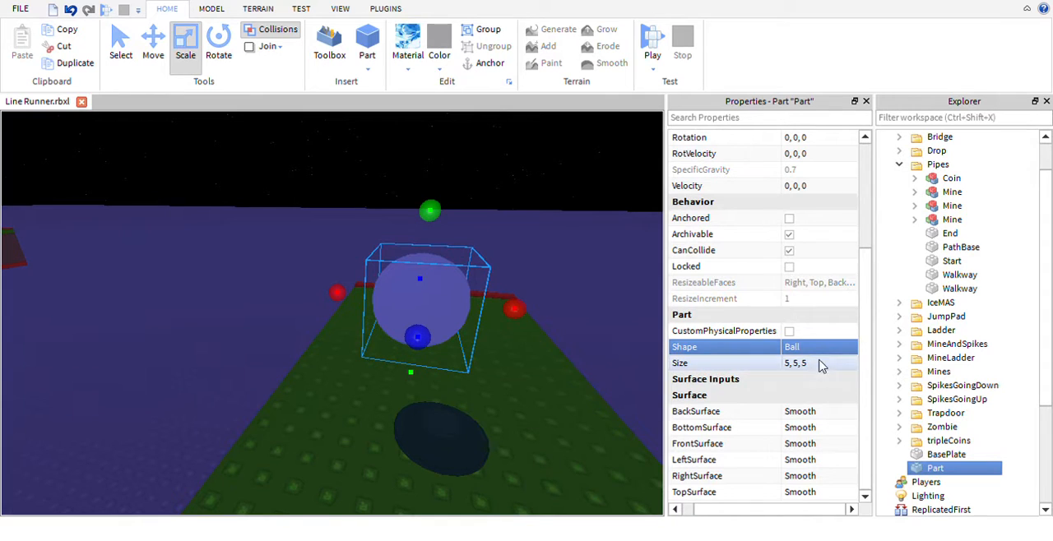
{"action": "left_click", "coordinate": [817, 387]}
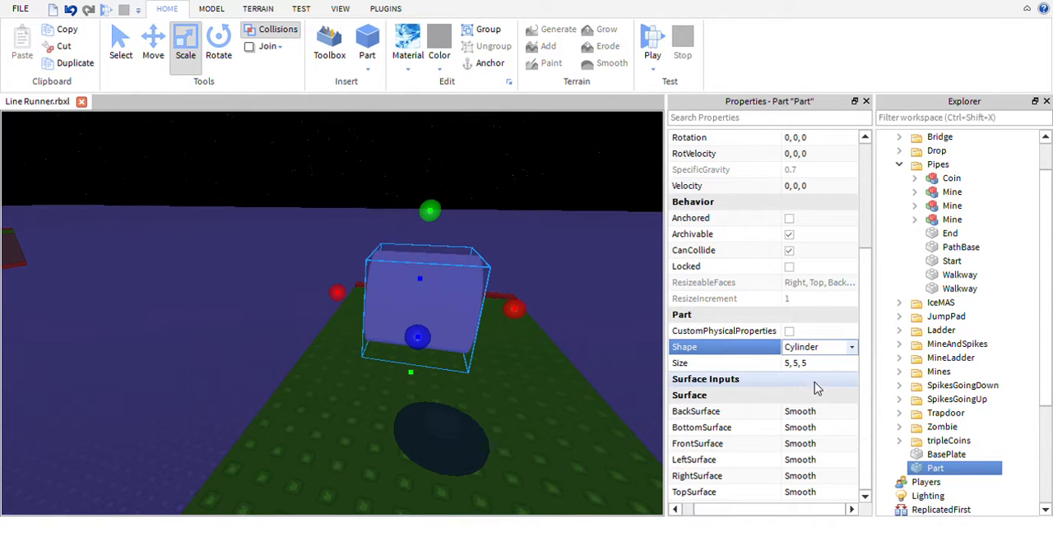
- Scale the cylinder up to a size of 5, 10, 11 near the end of the Pipes track
{"action": "right_click_drag", "start_coordinate": [593, 303], "coordinate": [477, 251]}
{"action": "left_click_drag", "start_coordinate": [417, 258], "coordinate": [463, 412]}
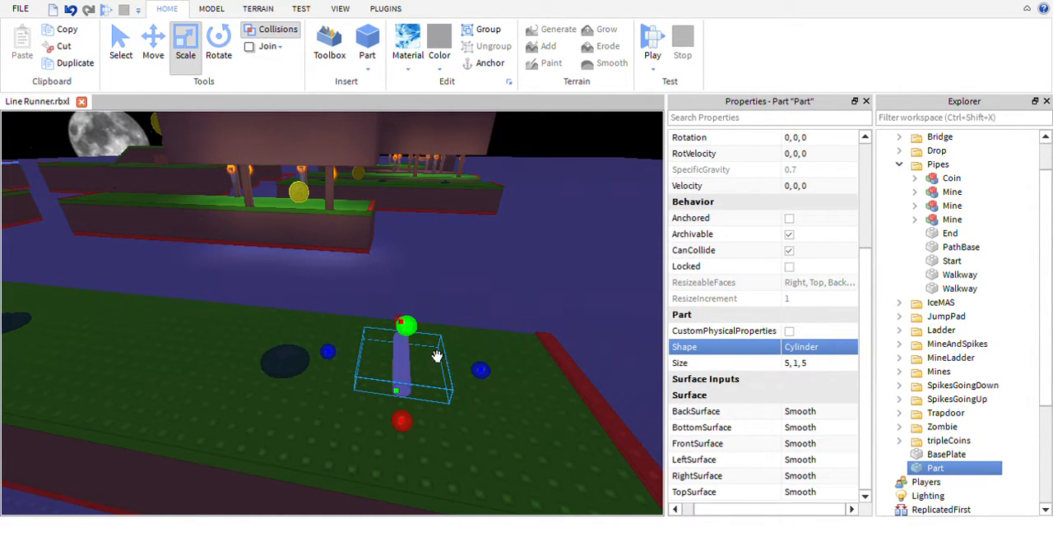
{"action": "left_click_drag", "start_coordinate": [403, 326], "coordinate": [430, 222]}
{"action": "left_click_drag", "start_coordinate": [506, 303], "coordinate": [670, 339]}
{"action": "scroll", "coordinate": [495, 312], "scroll_direction": "down", "scroll_amount": 6}
{"action": "right_click_drag", "start_coordinate": [496, 312], "coordinate": [443, 327]}
{"action": "scroll", "coordinate": [428, 309], "scroll_direction": "up", "scroll_amount": 4}
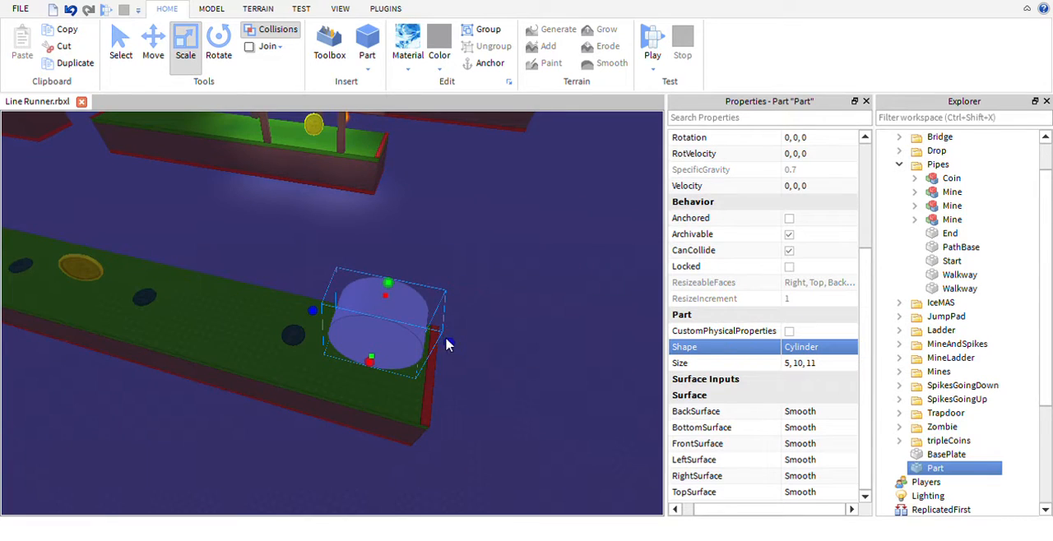
- Resize the cylinder to 5, 2, 2 as a thin round pipe just beyond the end of the track
{"action": "left_click_drag", "start_coordinate": [447, 345], "coordinate": [479, 369]}
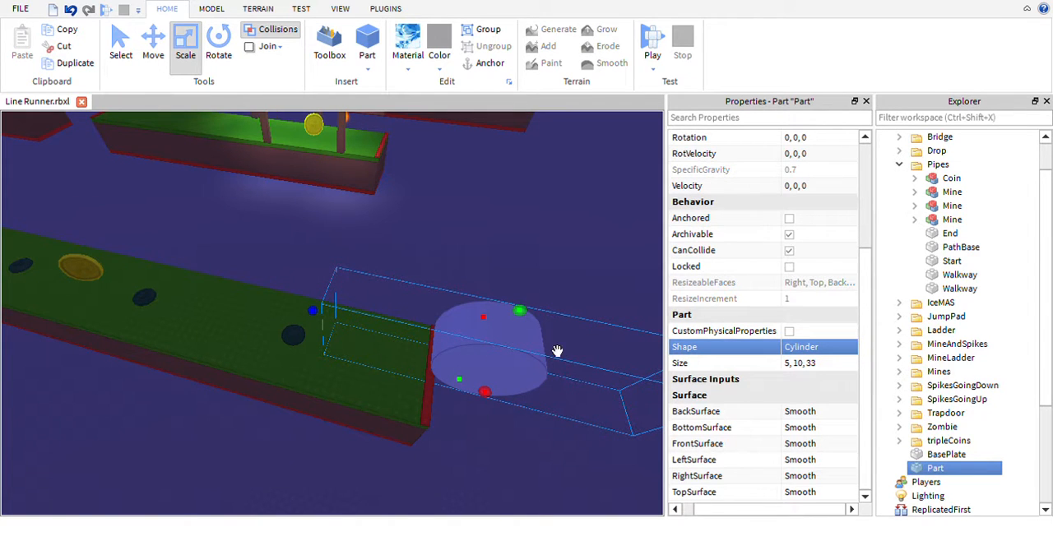
{"action": "left_click_drag", "start_coordinate": [338, 335], "coordinate": [574, 380]}
{"action": "right_click_drag", "start_coordinate": [530, 305], "coordinate": [473, 333]}
{"action": "scroll", "coordinate": [472, 333], "scroll_direction": "up", "scroll_amount": 2}
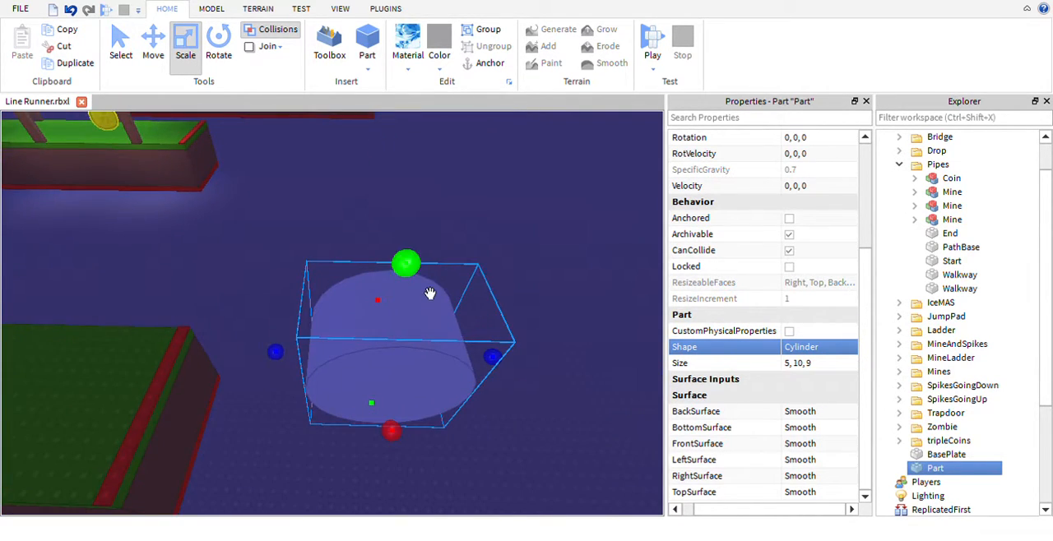
{"action": "left_click_drag", "start_coordinate": [423, 288], "coordinate": [426, 394]}
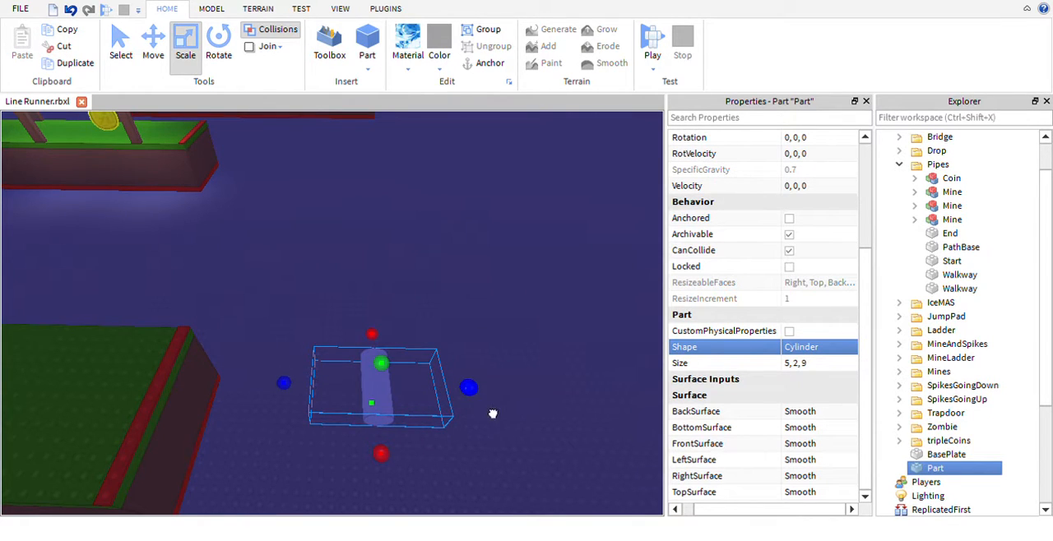
{"action": "left_click_drag", "start_coordinate": [492, 413], "coordinate": [400, 415]}
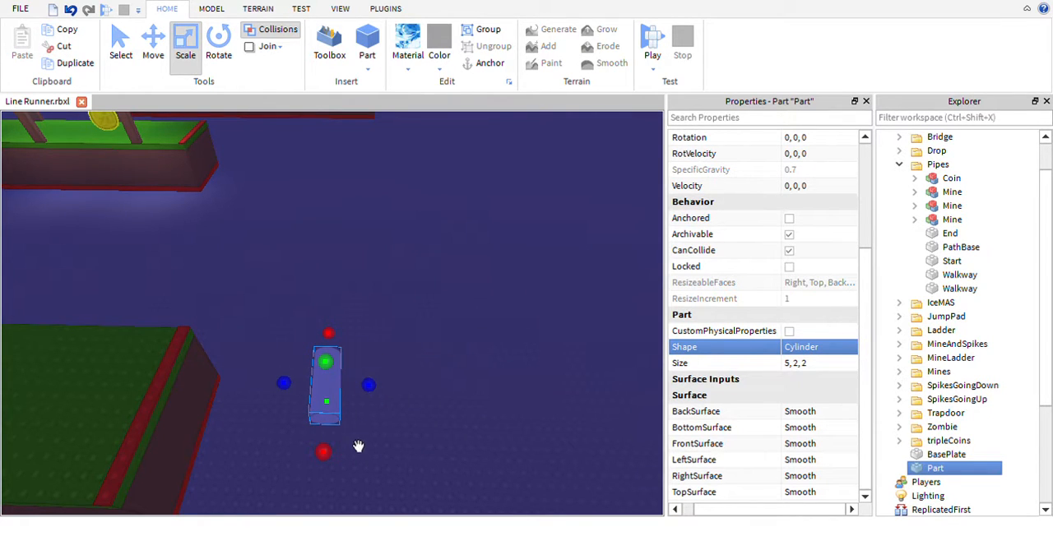
- Move the pipe onto the opposite end of the track, between the red strip and the nearest mine
{"action": "key", "text": "ctrl+1"}
{"action": "left_click_drag", "start_coordinate": [329, 403], "coordinate": [259, 398]}
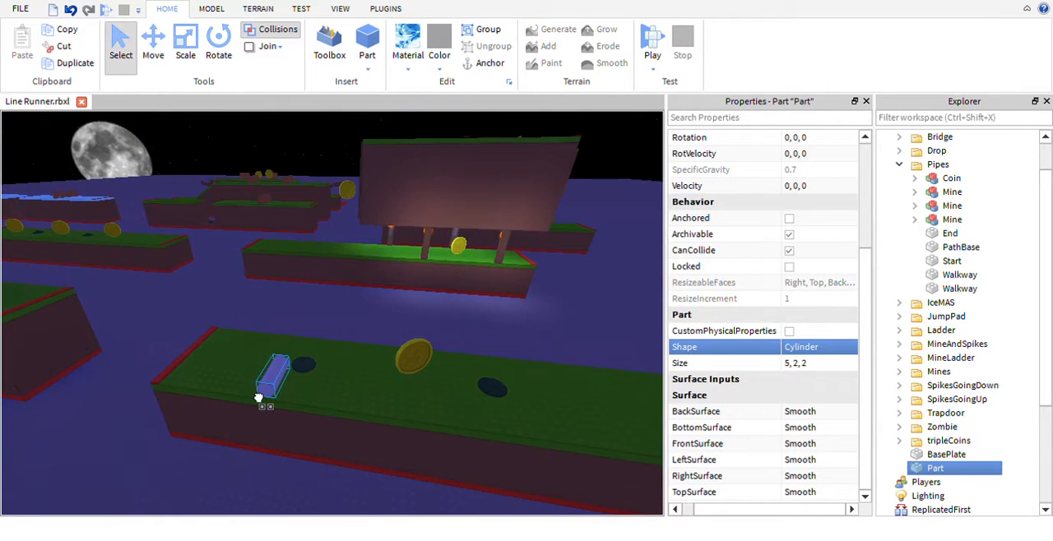
{"action": "left_click_drag", "start_coordinate": [258, 398], "coordinate": [235, 380]}
{"action": "right_click_drag", "start_coordinate": [271, 398], "coordinate": [270, 392]}
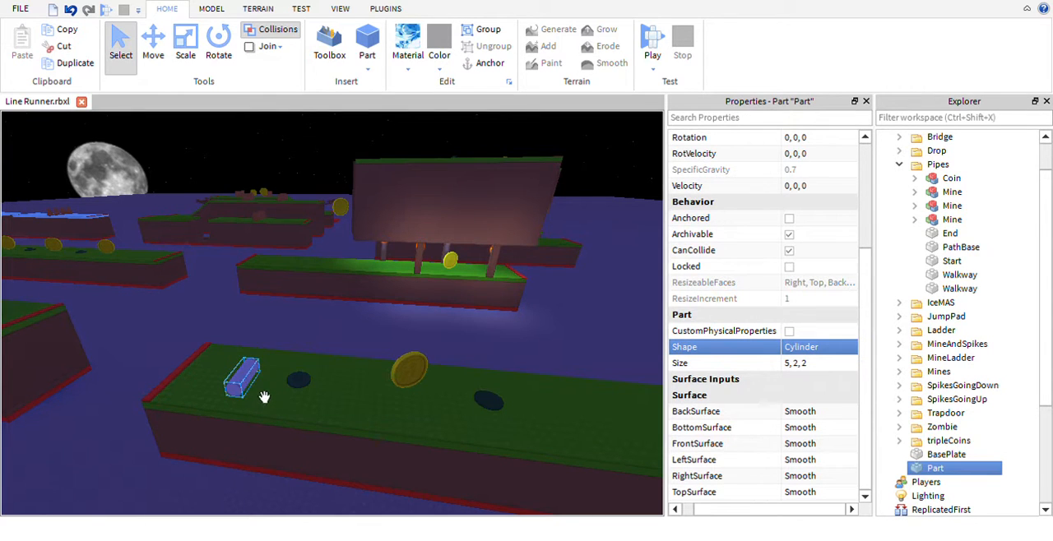
- Delete both Walkway parts of the Pipes section
{"action": "right_click_drag", "start_coordinate": [392, 335], "coordinate": [416, 353]}
{"action": "scroll", "coordinate": [416, 353], "scroll_direction": "down", "scroll_amount": 3}
{"action": "scroll", "coordinate": [417, 352], "scroll_direction": "up", "scroll_amount": 2}
{"action": "left_click", "coordinate": [330, 357]}
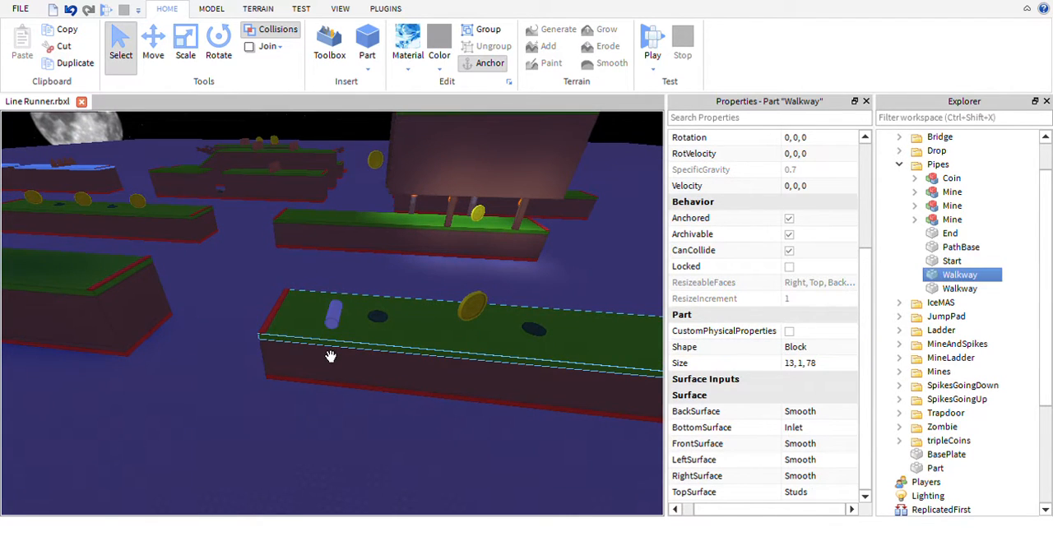
{"action": "key", "text": "Delete"}
{"action": "left_click", "coordinate": [328, 367]}
{"action": "key", "text": "Delete"}
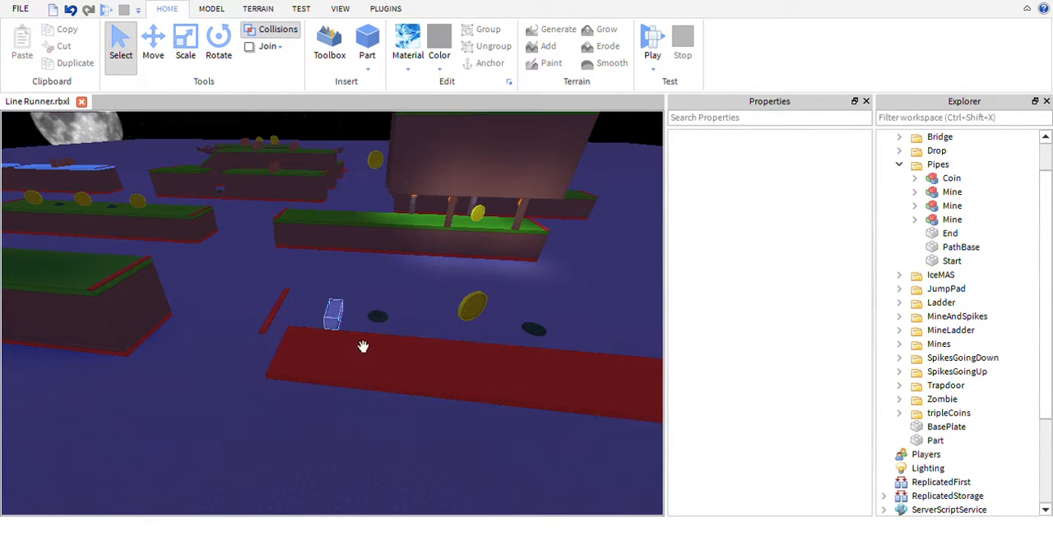
- Delete the coin and all three mines from the Pipes section
{"action": "left_click", "coordinate": [402, 345]}
{"action": "key", "text": "Delete"}
{"action": "left_click", "coordinate": [473, 311]}
{"action": "key", "text": "Delete"}
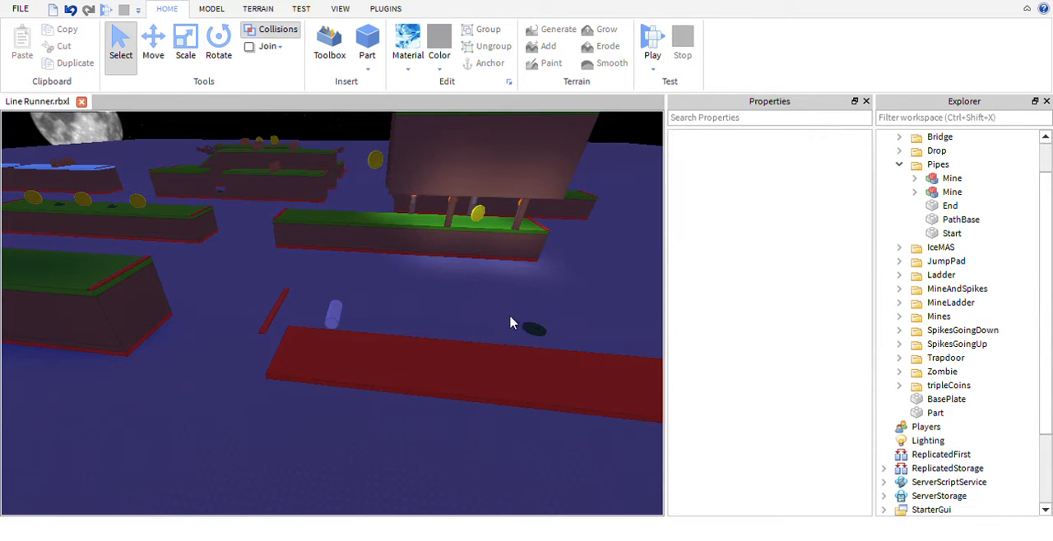
{"action": "left_click", "coordinate": [551, 347]}
{"action": "key", "text": "Delete"}
{"action": "right_click_drag", "start_coordinate": [553, 348], "coordinate": [574, 339]}
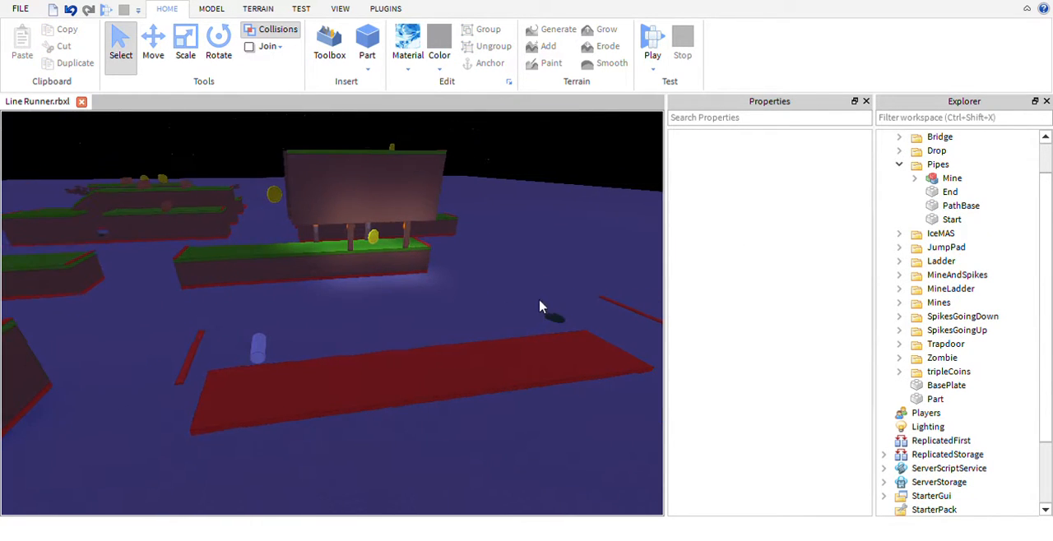
{"action": "left_click", "coordinate": [574, 339]}
{"action": "key", "text": "Delete"}
{"action": "right_click_drag", "start_coordinate": [508, 305], "coordinate": [495, 311]}
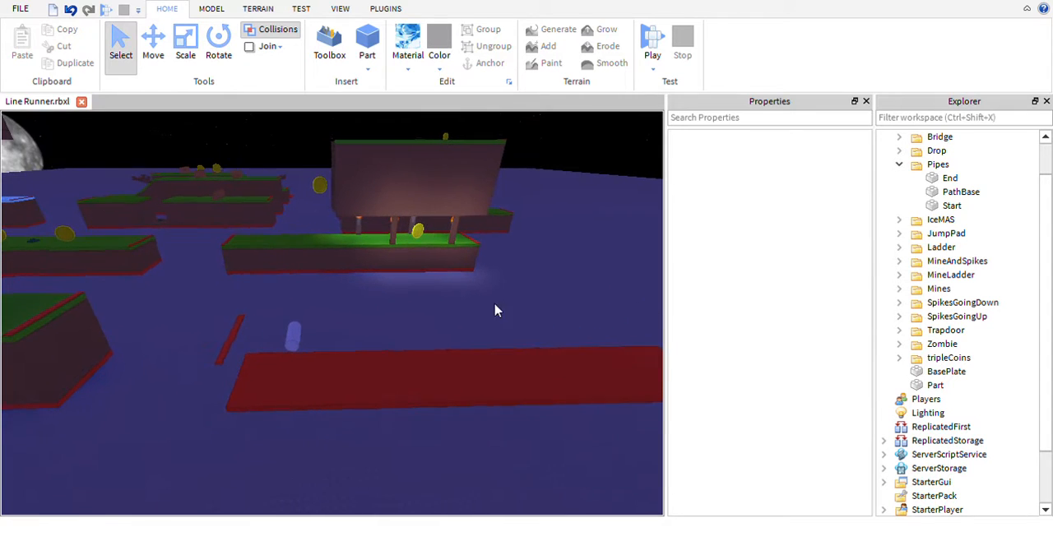
- Select the pipe and move it sideways across the track to an X position of 184.887
{"action": "left_click", "coordinate": [321, 357]}
{"action": "right_click_drag", "start_coordinate": [355, 310], "coordinate": [378, 329]}
{"action": "left_click_drag", "start_coordinate": [405, 400], "coordinate": [398, 325]}
{"action": "key", "text": "ctrl+3"}
{"action": "key", "text": "ctrl+2"}
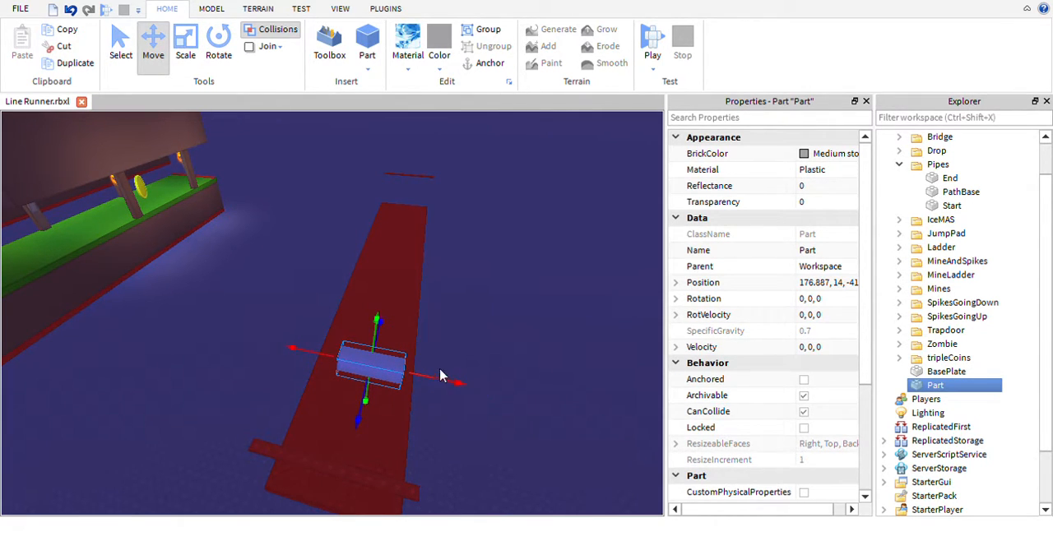
{"action": "left_click_drag", "start_coordinate": [452, 401], "coordinate": [441, 418]}
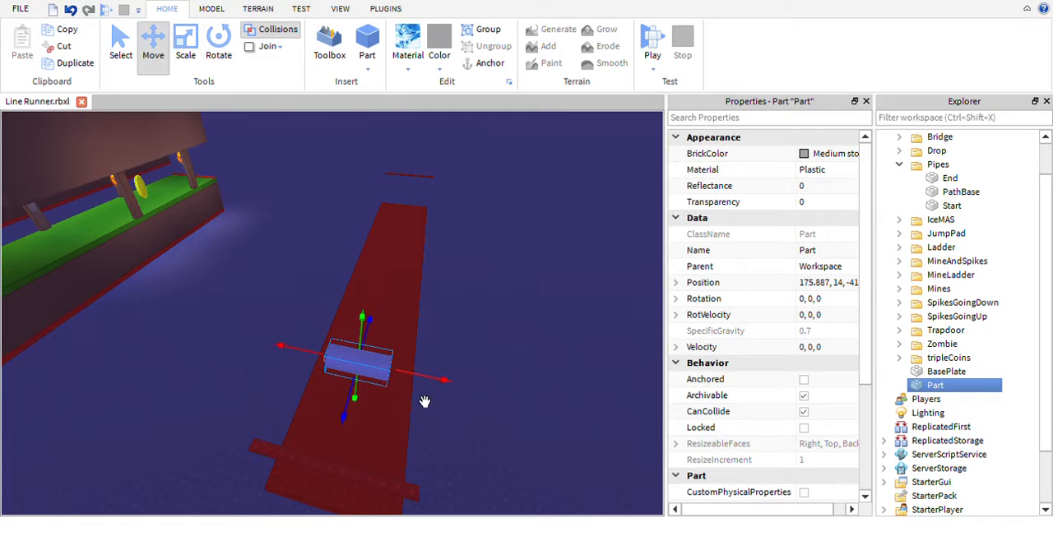
{"action": "right_click_drag", "start_coordinate": [494, 413], "coordinate": [394, 208]}
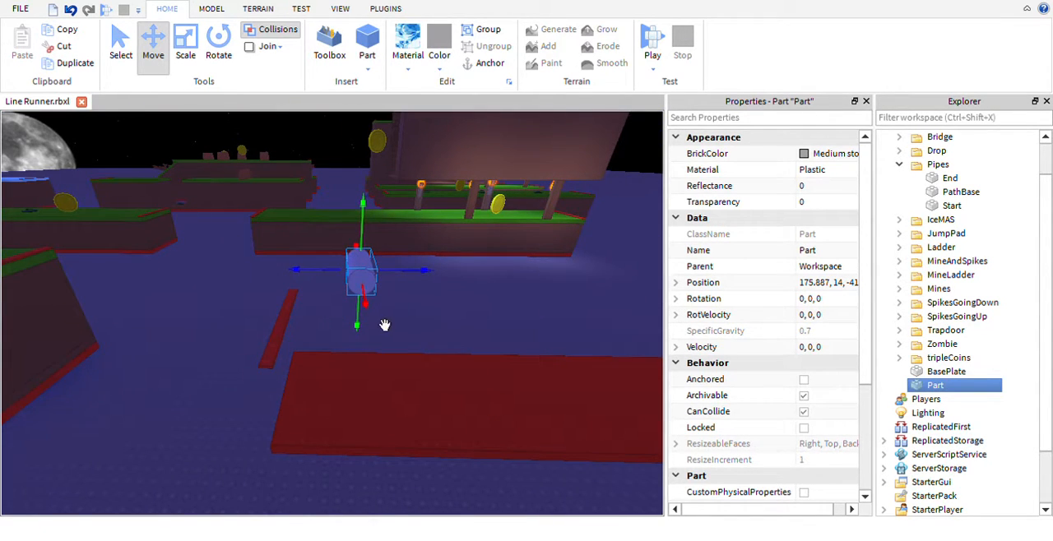
{"action": "left_click_drag", "start_coordinate": [389, 328], "coordinate": [420, 434]}
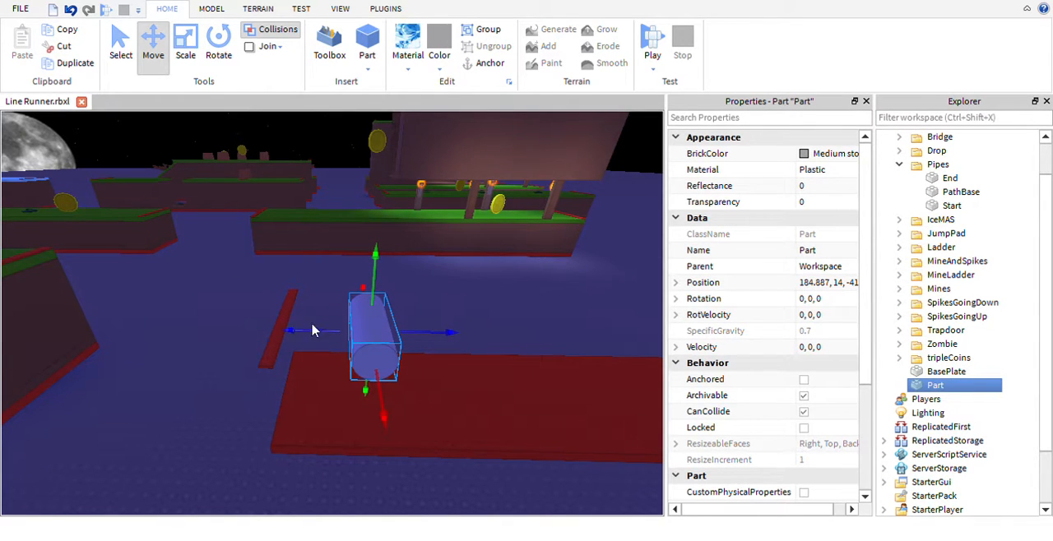
{"action": "right_click_drag", "start_coordinate": [401, 319], "coordinate": [395, 310]}
{"action": "scroll", "coordinate": [395, 310], "scroll_direction": "up", "scroll_amount": 3}
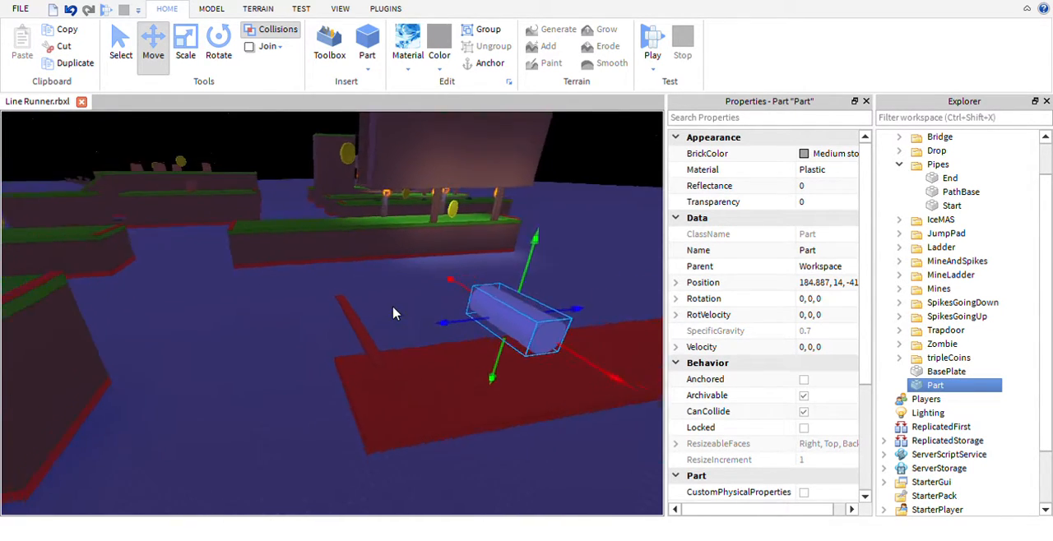
- Move the pipe sideways to an X position of 176.887 and lower it to a height of 9
{"action": "right_click_drag", "start_coordinate": [476, 298], "coordinate": [436, 273]}
{"action": "scroll", "coordinate": [451, 302], "scroll_direction": "down", "scroll_amount": 4}
{"action": "scroll", "coordinate": [436, 273], "scroll_direction": "up", "scroll_amount": 3}
{"action": "key", "text": "w"}
{"action": "key", "text": "w"}
{"action": "key", "text": "w"}
{"action": "key", "text": "w"}
{"action": "key", "text": "d"}
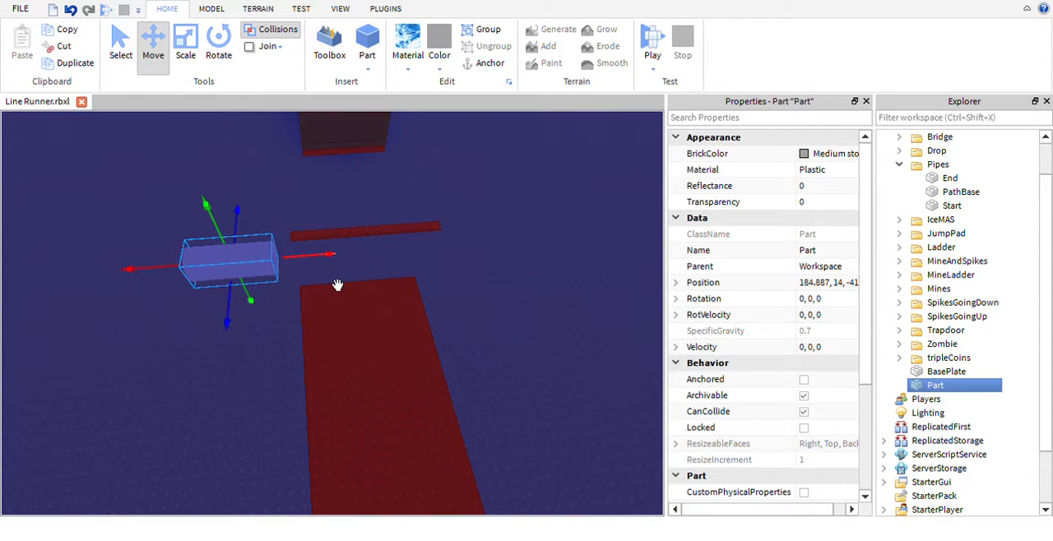
{"action": "left_click_drag", "start_coordinate": [337, 285], "coordinate": [483, 283]}
{"action": "right_click_drag", "start_coordinate": [482, 272], "coordinate": [483, 272]}
{"action": "key", "text": "a"}
{"action": "left_click_drag", "start_coordinate": [403, 211], "coordinate": [392, 268]}
{"action": "key", "text": "a"}
{"action": "key", "text": "w"}
{"action": "right_click_drag", "start_coordinate": [318, 273], "coordinate": [319, 277]}
{"action": "key", "text": "s"}
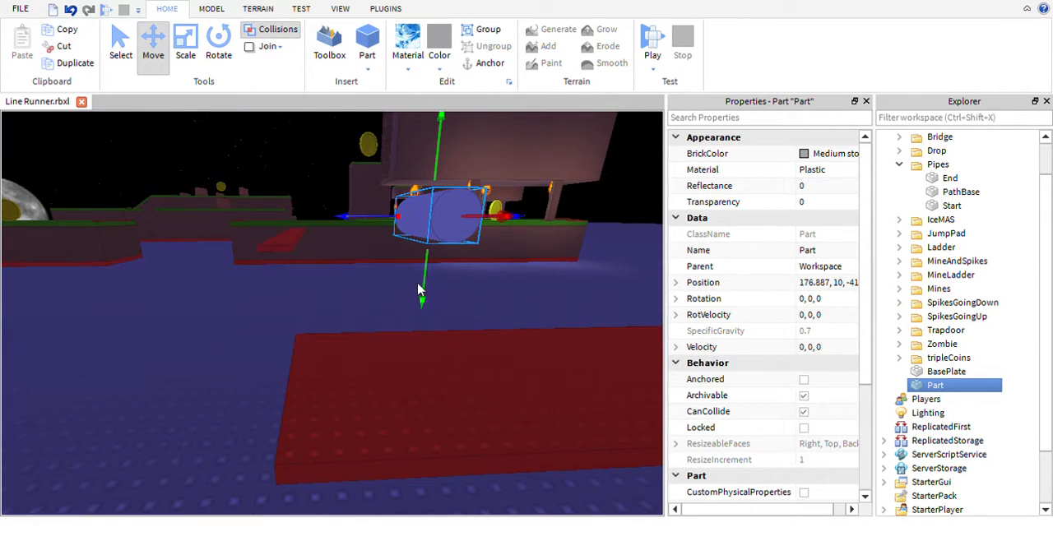
{"action": "left_click_drag", "start_coordinate": [445, 319], "coordinate": [447, 340]}
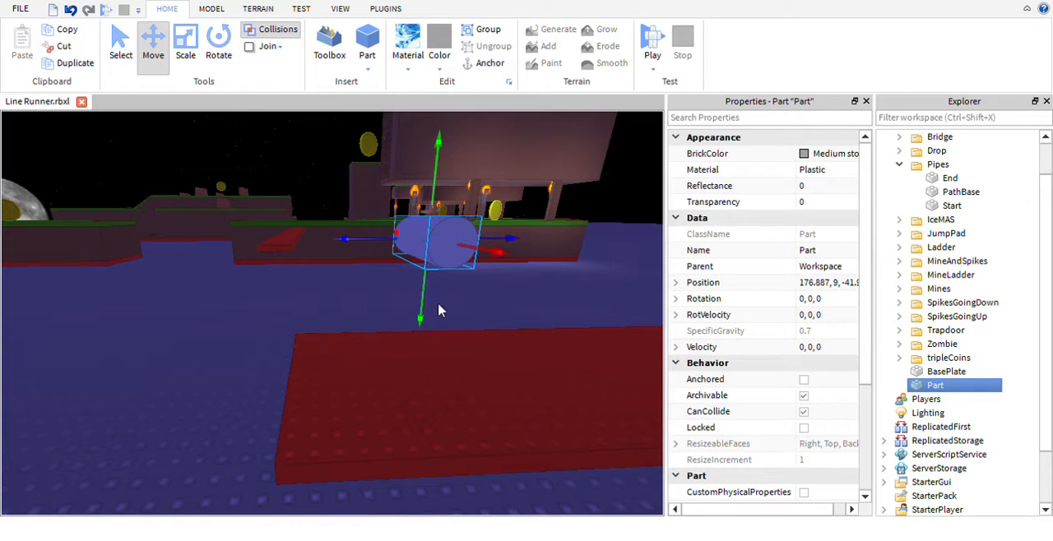
- Duplicate the pipe and place the copy directly above the original at a height of 11
{"action": "key", "text": "d"}
{"action": "right_click_drag", "start_coordinate": [451, 303], "coordinate": [454, 304]}
{"action": "key", "text": "w"}
{"action": "key", "text": "s"}
{"action": "key", "text": "a"}
{"action": "key", "text": "ctrl+3"}
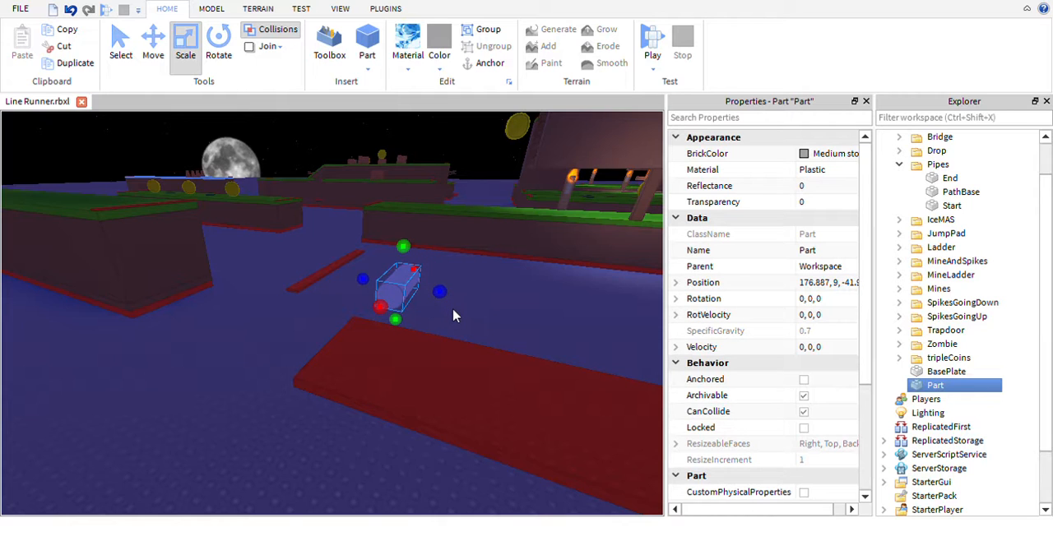
{"action": "key", "text": "ctrl+1"}
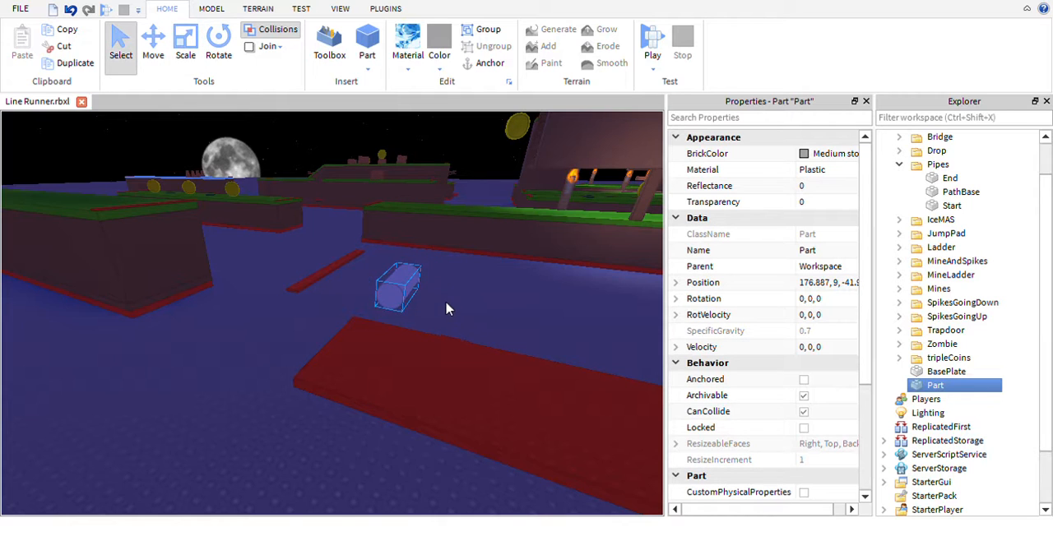
{"action": "key", "text": "ctrl+d"}
{"action": "mouse_move", "coordinate": [425, 280]}
{"action": "left_mouse_down"}
{"action": "mouse_move", "coordinate": [472, 321]}
{"action": "mouse_move", "coordinate": [432, 313]}
{"action": "mouse_move", "coordinate": [428, 290]}
{"action": "left_mouse_up"}
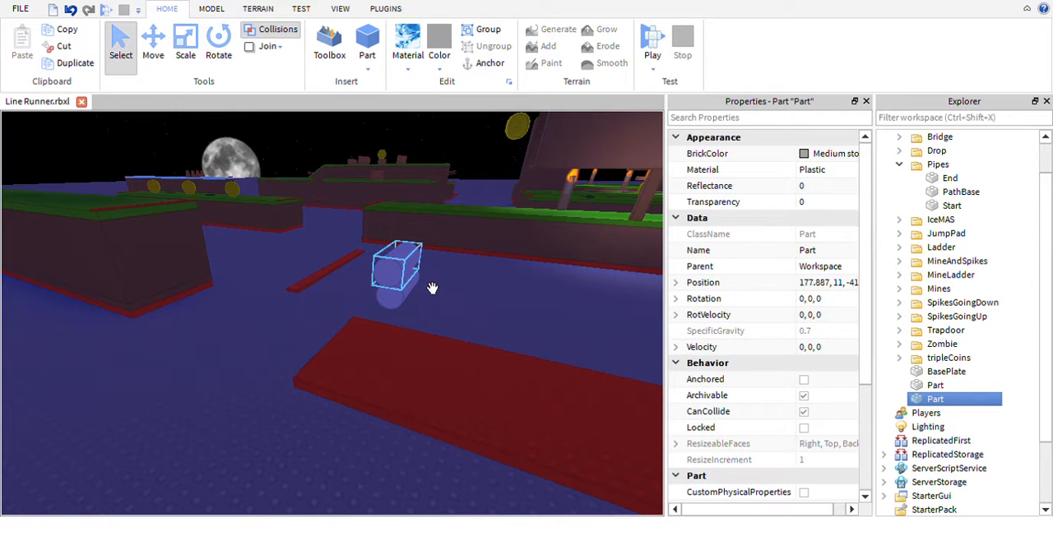
- Align the copied pipe at X 176.887 and move it farther along the track to a Z position of about -52
{"action": "key", "text": "ctrl+2"}
{"action": "left_click_drag", "start_coordinate": [396, 317], "coordinate": [397, 317]}
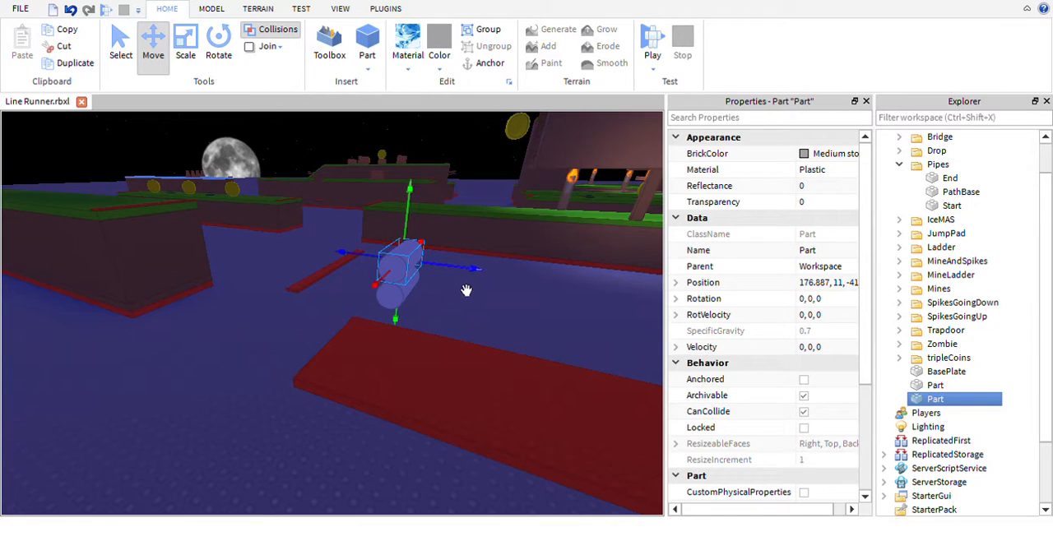
{"action": "left_click_drag", "start_coordinate": [465, 290], "coordinate": [663, 324]}
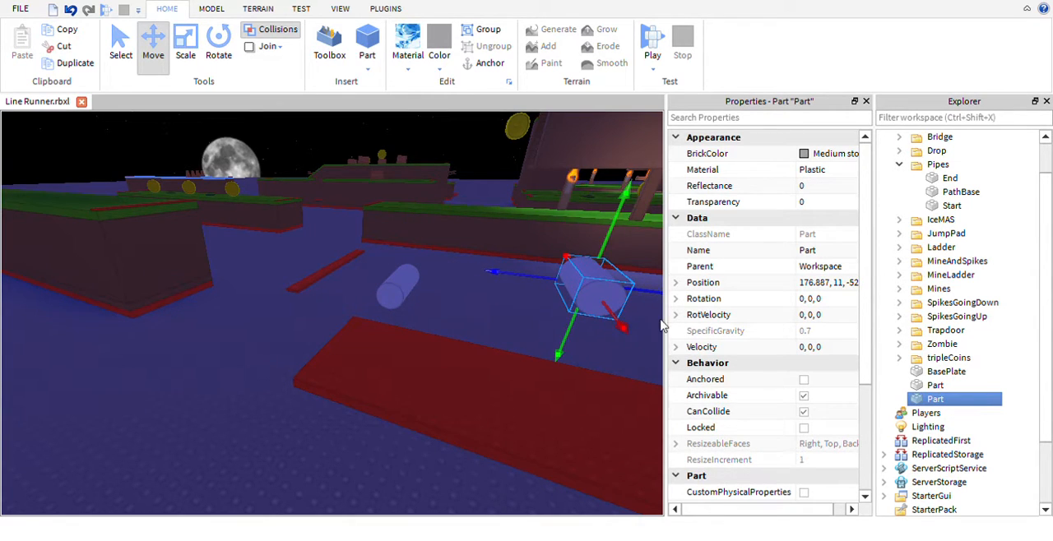
{"action": "right_click_drag", "start_coordinate": [451, 340], "coordinate": [472, 329]}
{"action": "key", "text": "d"}
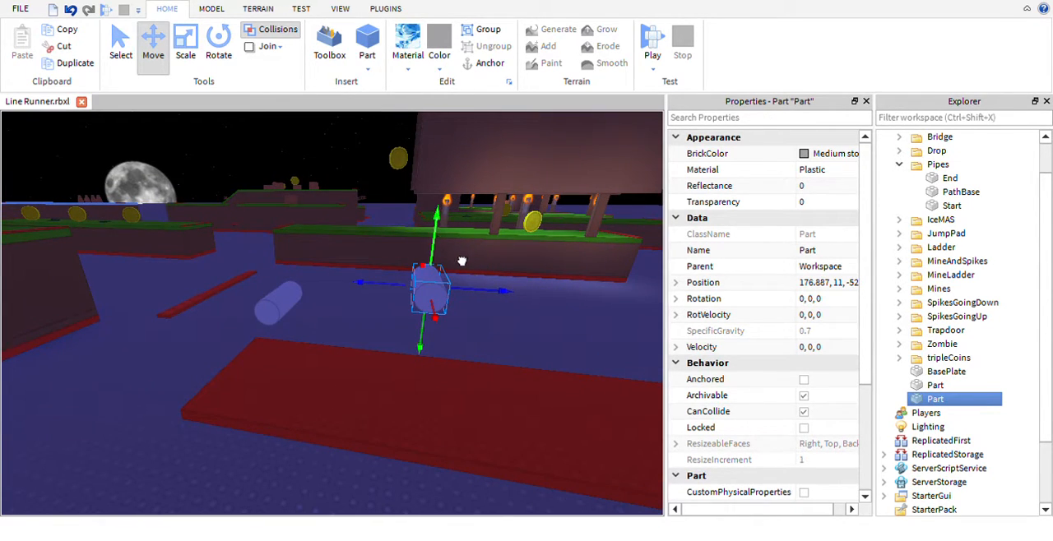
- Lower the copied second pipe to a height of 9
{"action": "left_click_drag", "start_coordinate": [461, 261], "coordinate": [458, 302]}
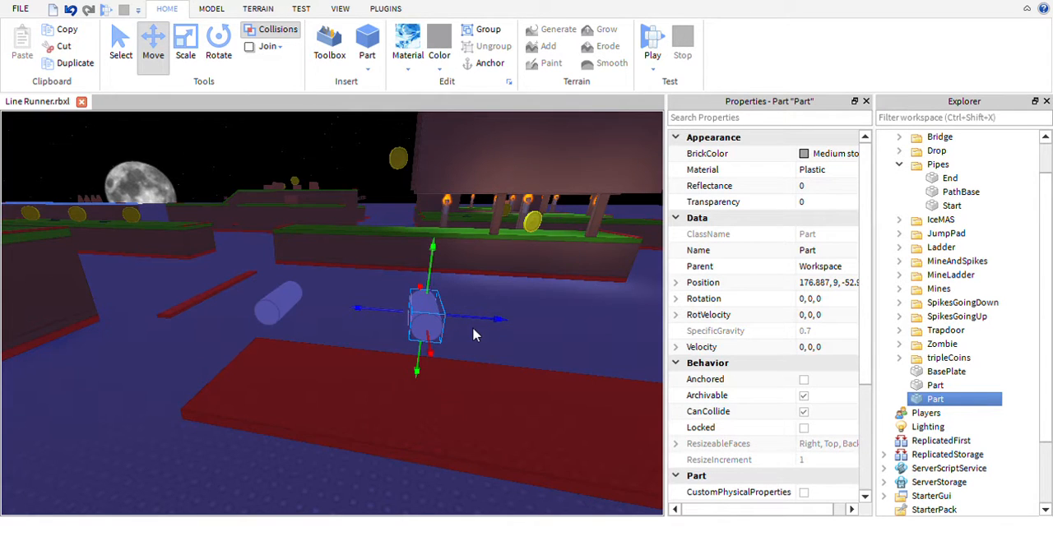
{"action": "key", "text": "d"}
{"action": "right_click_drag", "start_coordinate": [472, 329], "coordinate": [473, 293]}
{"action": "key", "text": "a"}
- Duplicate the second pipe and place the copy farther along the track at height 9 and a Z position of about -62
{"action": "key", "text": "ctrl+d"}
{"action": "left_click_drag", "start_coordinate": [469, 261], "coordinate": [670, 304]}
{"action": "left_click_drag", "start_coordinate": [611, 200], "coordinate": [611, 233]}
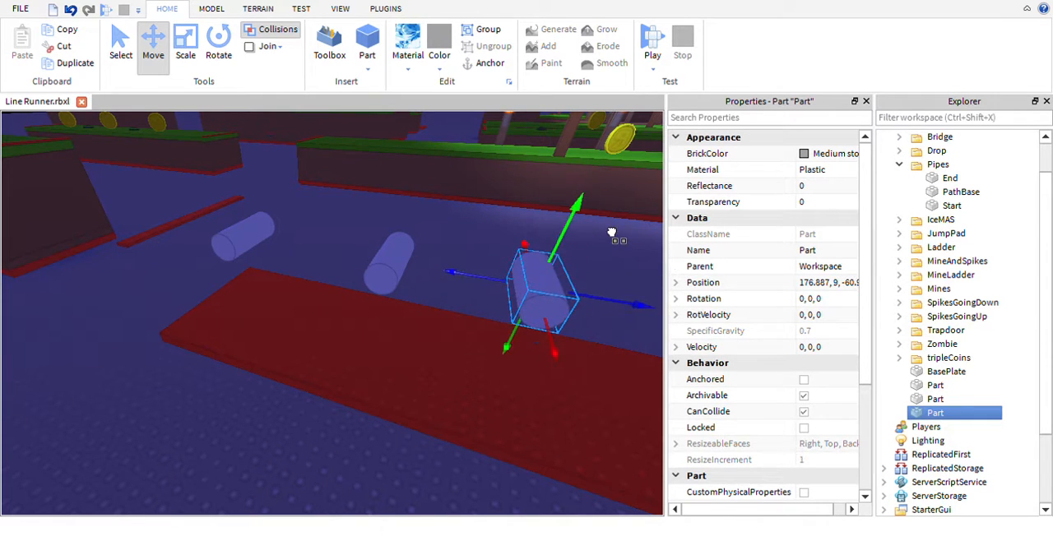
{"action": "right_click_drag", "start_coordinate": [589, 260], "coordinate": [590, 260]}
{"action": "scroll", "coordinate": [590, 261], "scroll_direction": "down", "scroll_amount": 3}
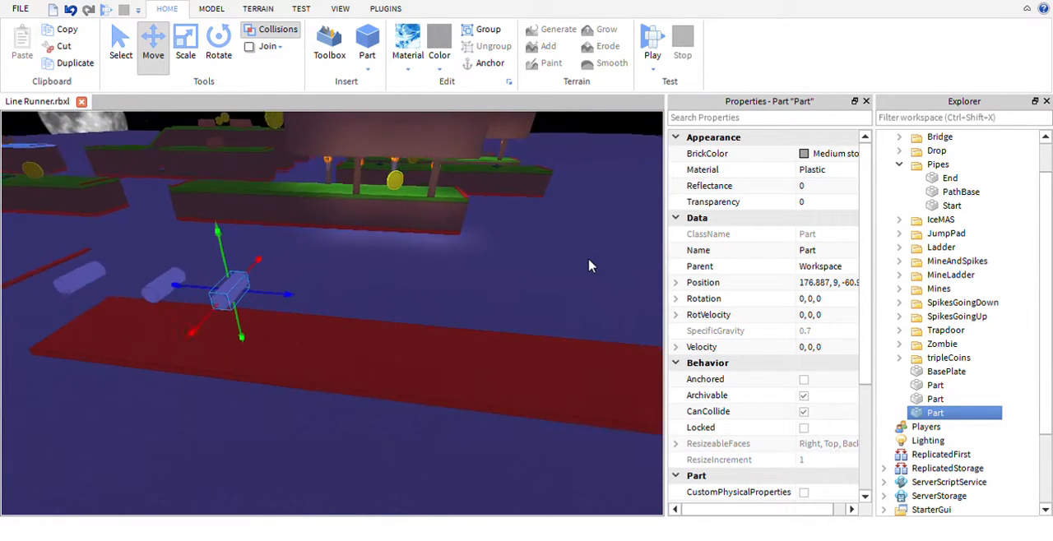
{"action": "left_click_drag", "start_coordinate": [304, 319], "coordinate": [418, 317]}
- Duplicate the pipe twice, placing both copies farther along the track at height 8, at Z positions of about -74 and -89
{"action": "key", "text": "ctrl+d"}
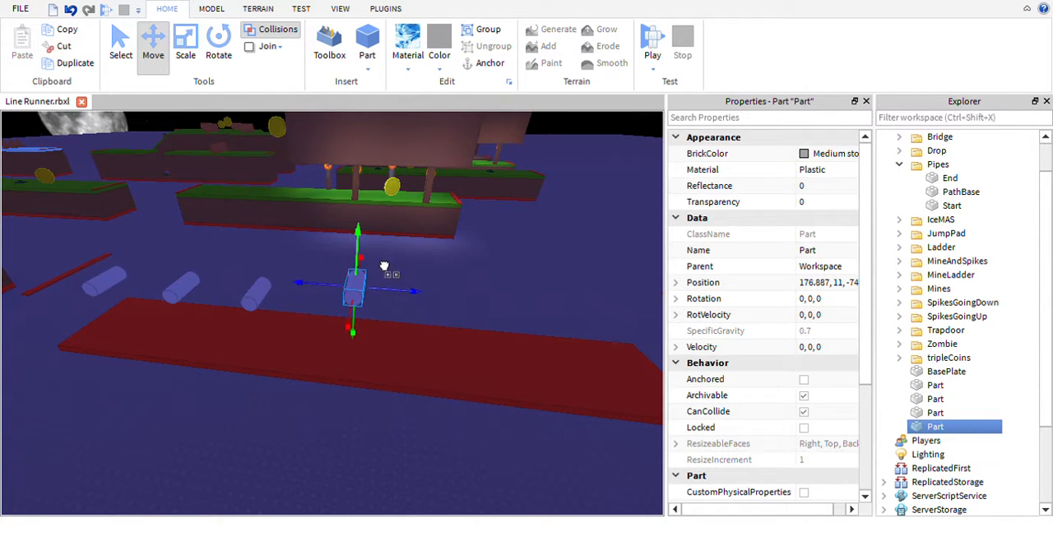
{"action": "left_click_drag", "start_coordinate": [384, 266], "coordinate": [557, 343]}
{"action": "key", "text": "ctrl+d"}
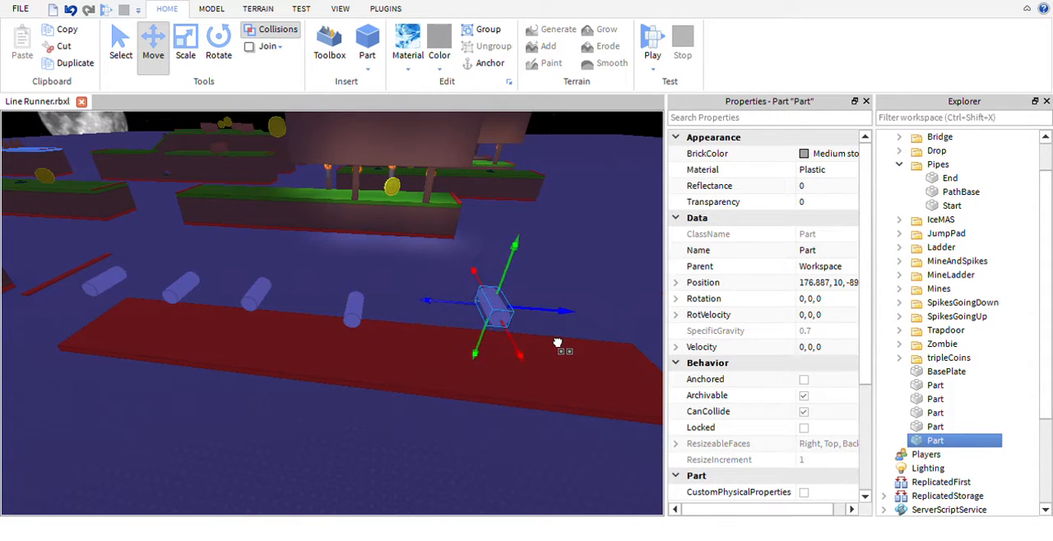
{"action": "left_click_drag", "start_coordinate": [534, 266], "coordinate": [535, 289]}
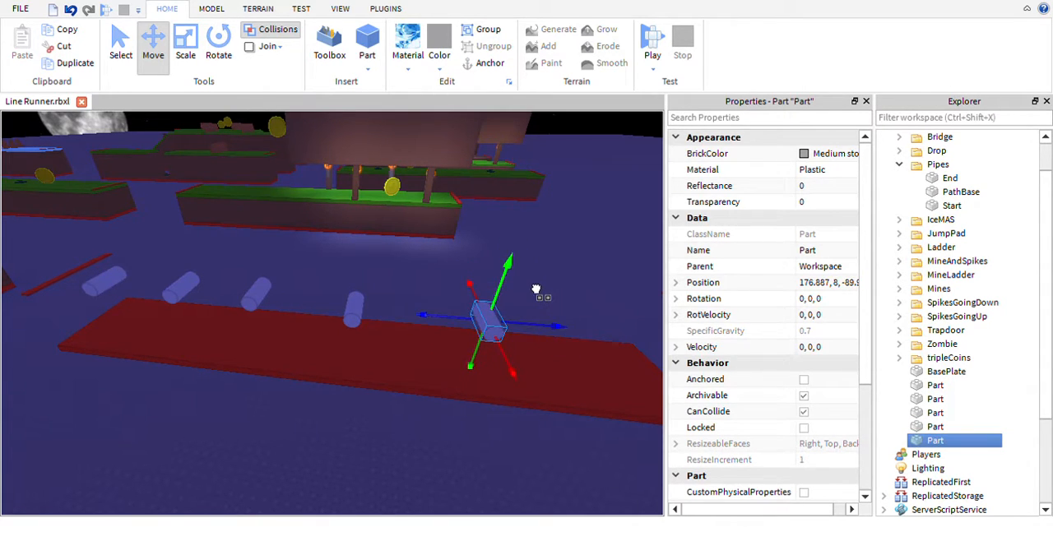
- Duplicate the fifth pipe and place the sixth near the track's end at height 8 and a Z position of about -100
{"action": "key", "text": "ctrl+d"}
{"action": "left_click_drag", "start_coordinate": [560, 330], "coordinate": [671, 337]}
{"action": "left_click_drag", "start_coordinate": [652, 292], "coordinate": [646, 308]}
{"action": "key", "text": "f"}
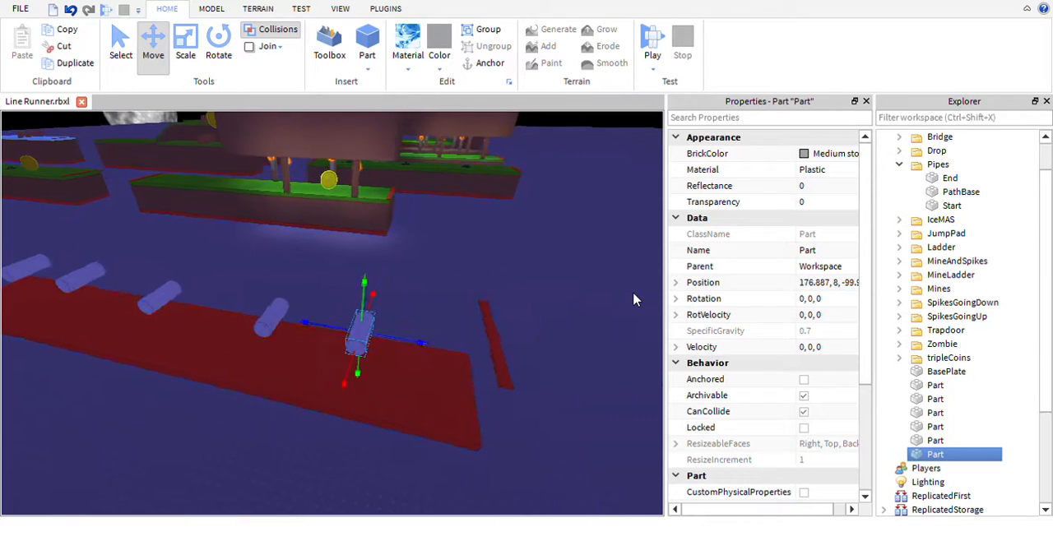
{"action": "right_click_drag", "start_coordinate": [630, 298], "coordinate": [592, 301]}
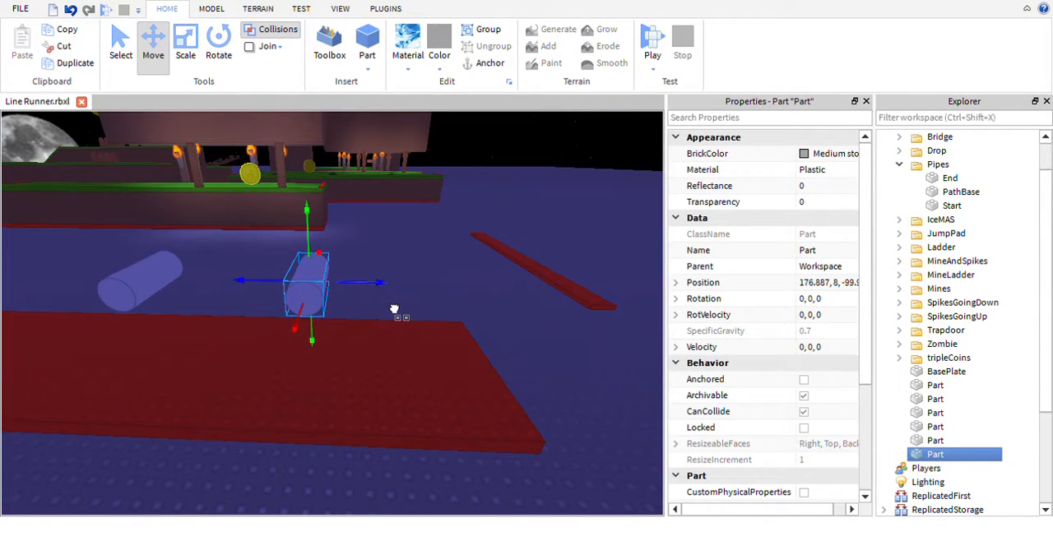
{"action": "left_click_drag", "start_coordinate": [394, 309], "coordinate": [407, 309]}
{"action": "right_click_drag", "start_coordinate": [503, 313], "coordinate": [451, 315]}
- Select all six pipe parts together and move them into the Pipes folder
{"action": "key", "text": "ctrl+1"}
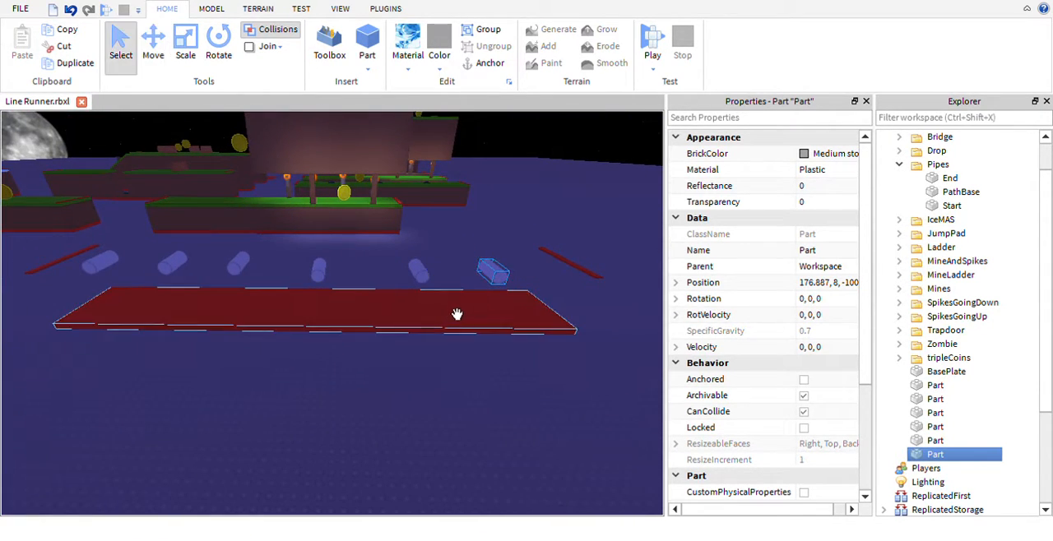
{"action": "left_click", "coordinate": [370, 381]}
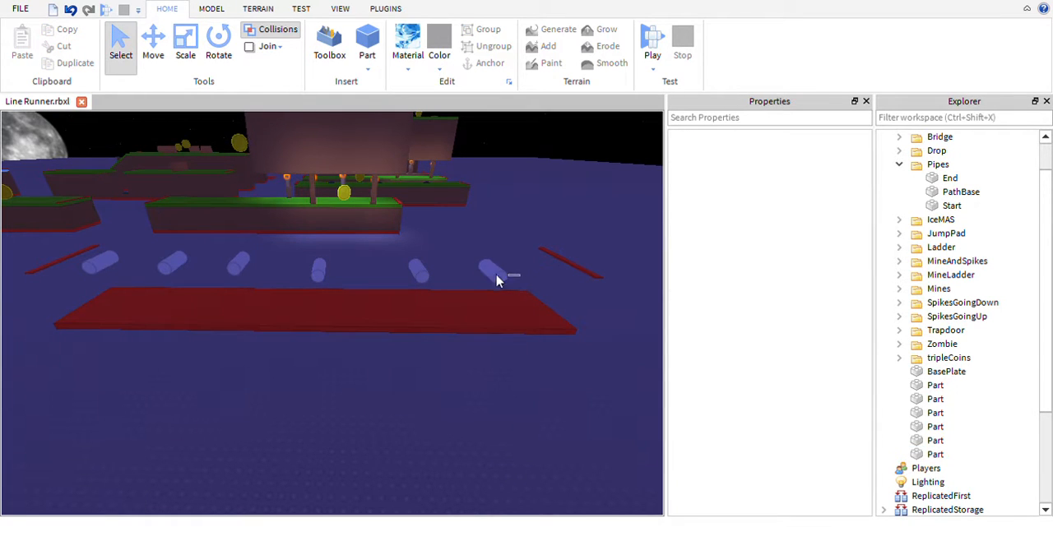
{"action": "left_click_drag", "start_coordinate": [496, 280], "coordinate": [98, 254]}
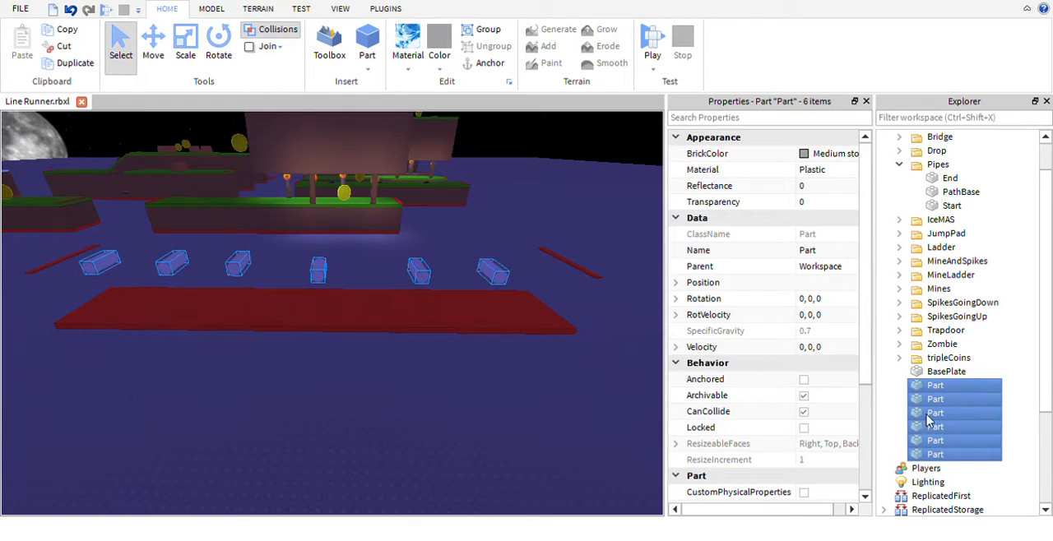
{"action": "mouse_move", "coordinate": [953, 417]}
{"action": "left_mouse_down"}
{"action": "mouse_move", "coordinate": [958, 328]}
{"action": "mouse_move", "coordinate": [950, 410]}
{"action": "left_mouse_up"}
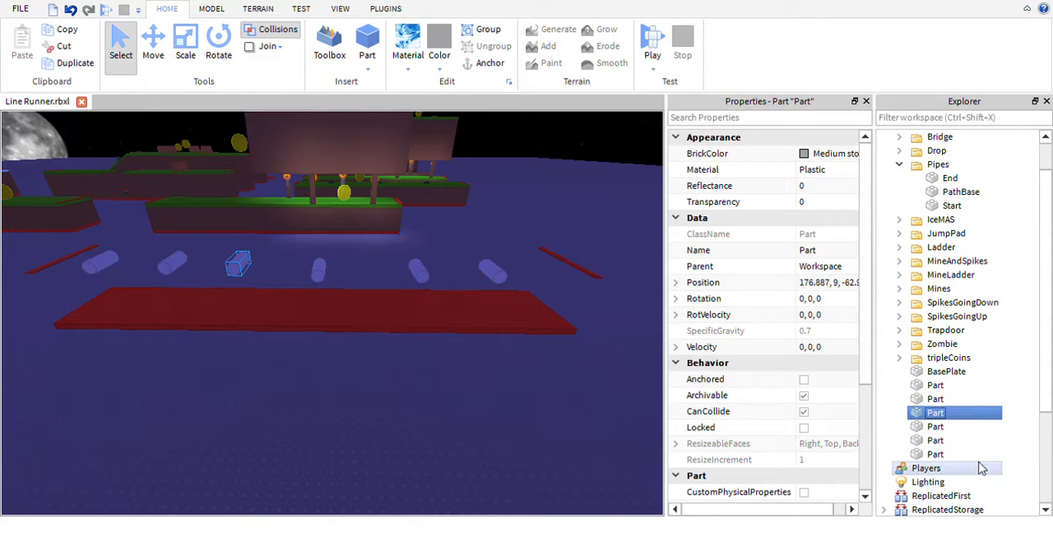
{"action": "left_click_drag", "start_coordinate": [510, 282], "coordinate": [93, 244]}
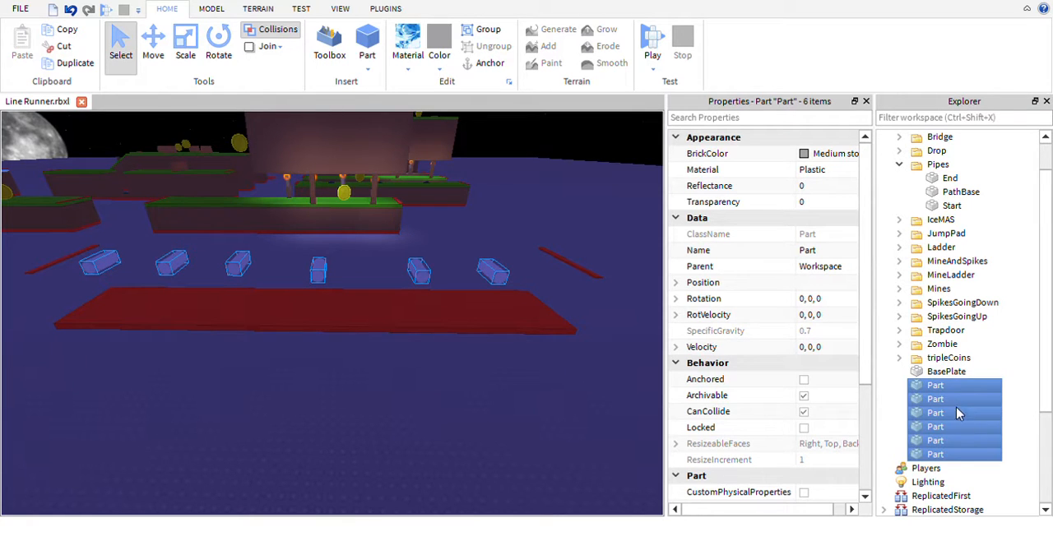
{"action": "left_click_drag", "start_coordinate": [958, 414], "coordinate": [935, 167]}
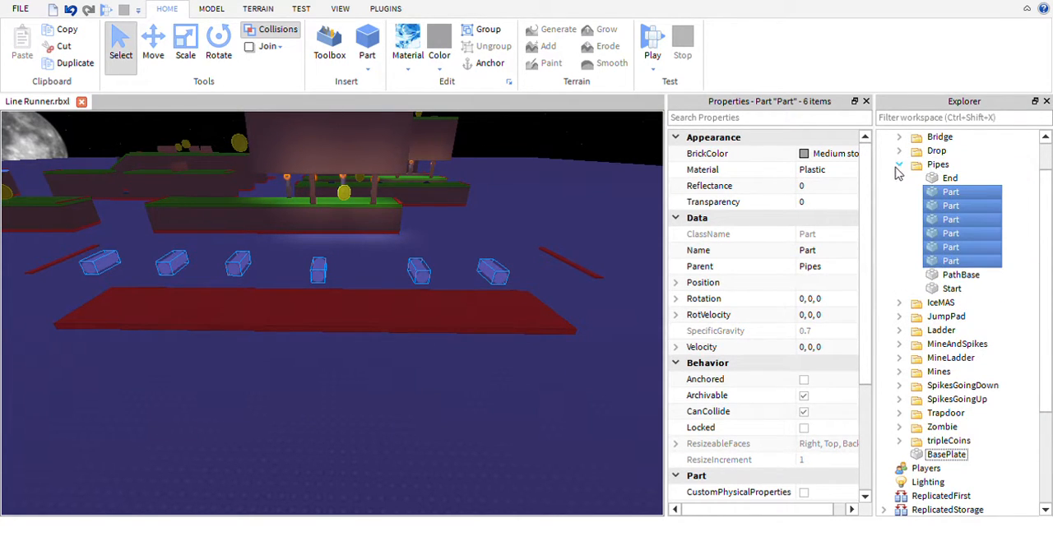
- Check the Pipes folder's contents by highlighting its End, Part, PathBase and Start items, and collapse the folder
{"action": "left_click", "coordinate": [900, 169]}
{"action": "left_click", "coordinate": [901, 169]}
{"action": "left_click", "coordinate": [967, 179], "text": "ctrl"}
{"action": "left_click", "coordinate": [963, 275], "text": "ctrl"}
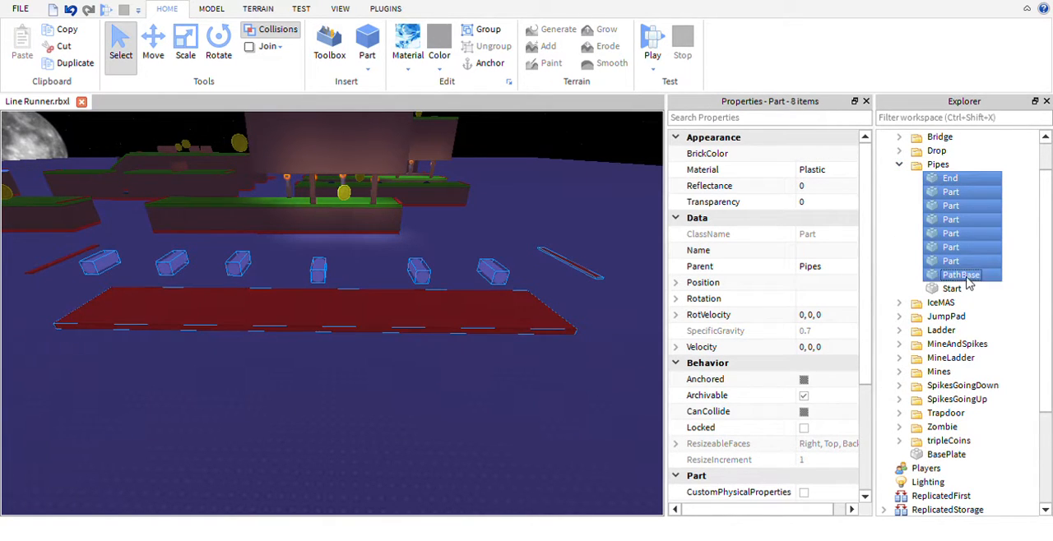
{"action": "left_click", "coordinate": [958, 289], "text": "ctrl"}
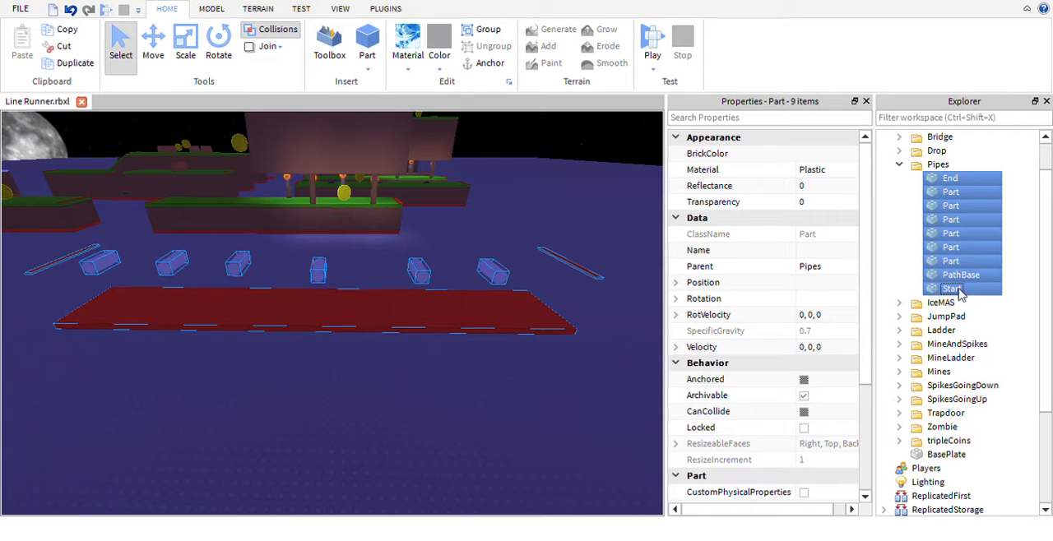
{"action": "left_click", "coordinate": [899, 164]}
{"action": "left_click", "coordinate": [638, 274]}
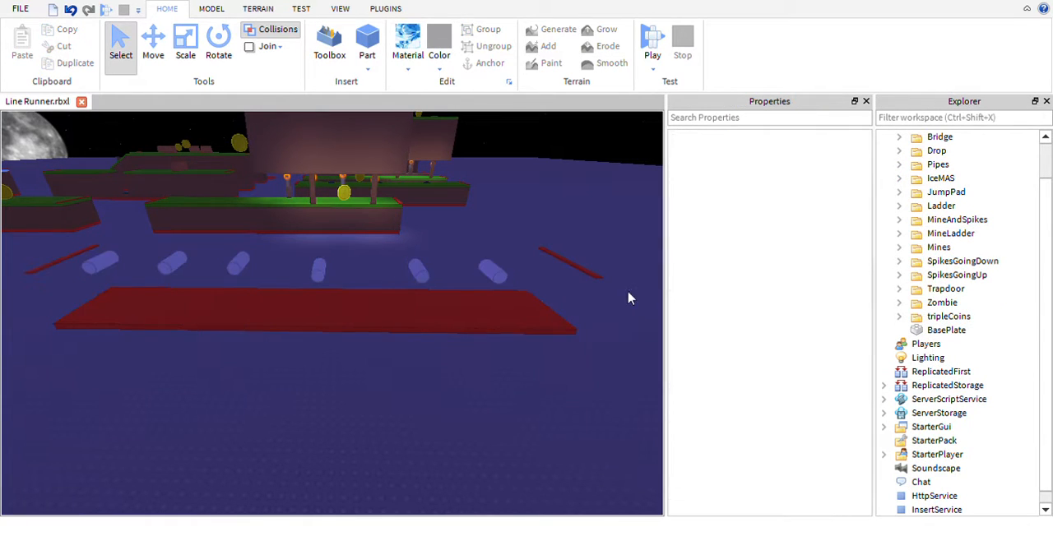
- Playtest the game, jumping through the track sections to check for the new pipes, and stop the test
{"action": "left_click", "coordinate": [657, 45]}
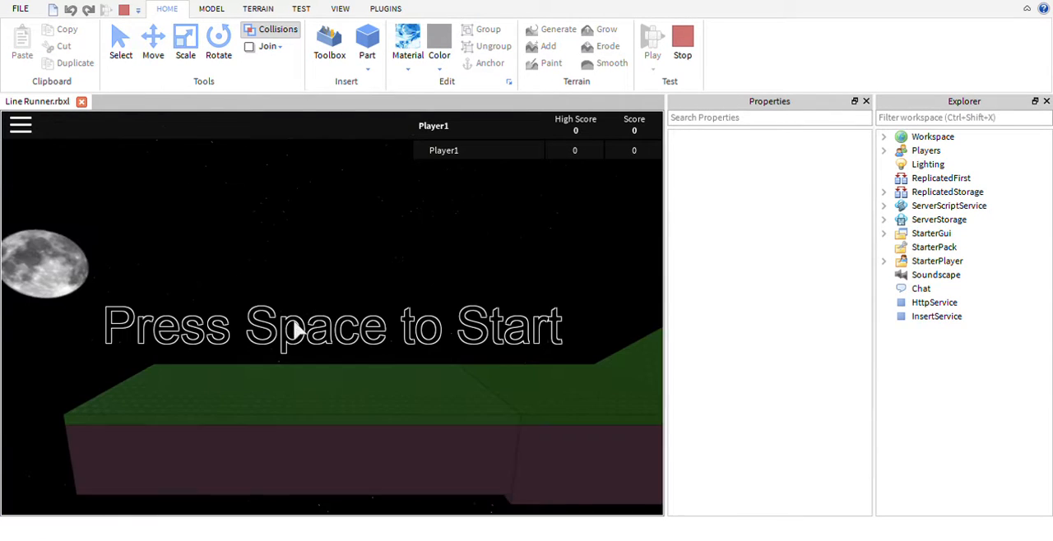
{"action": "key", "text": "space"}
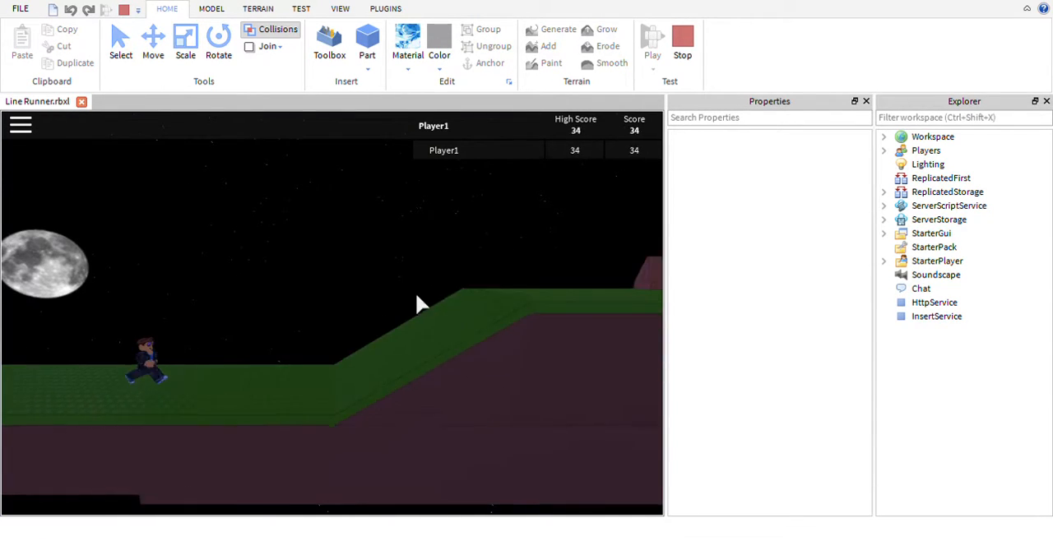
{"action": "key", "text": "space"}
{"action": "key", "text": "space"}
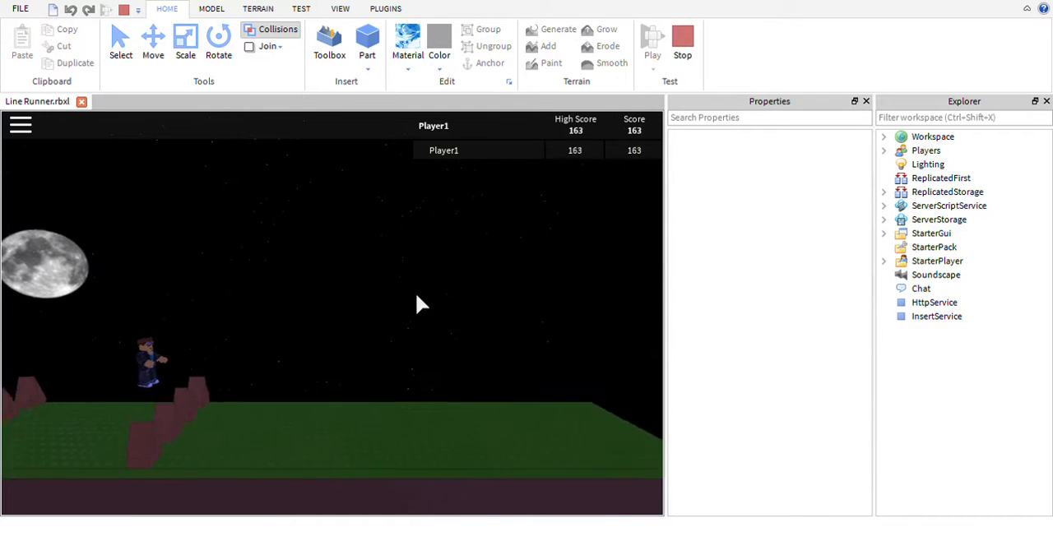
{"action": "key", "text": "space"}
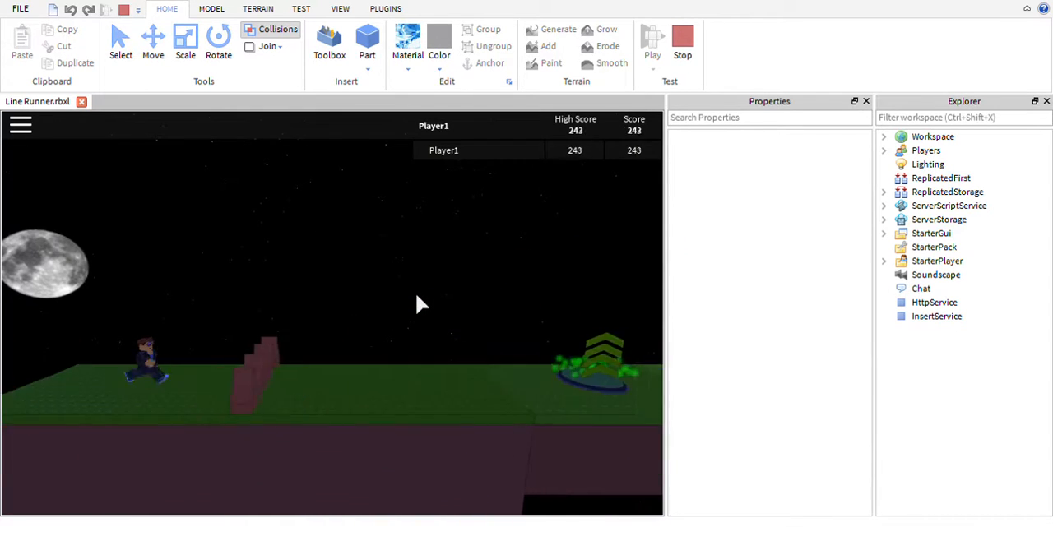
{"action": "key", "text": "space"}
{"action": "key", "text": "space"}
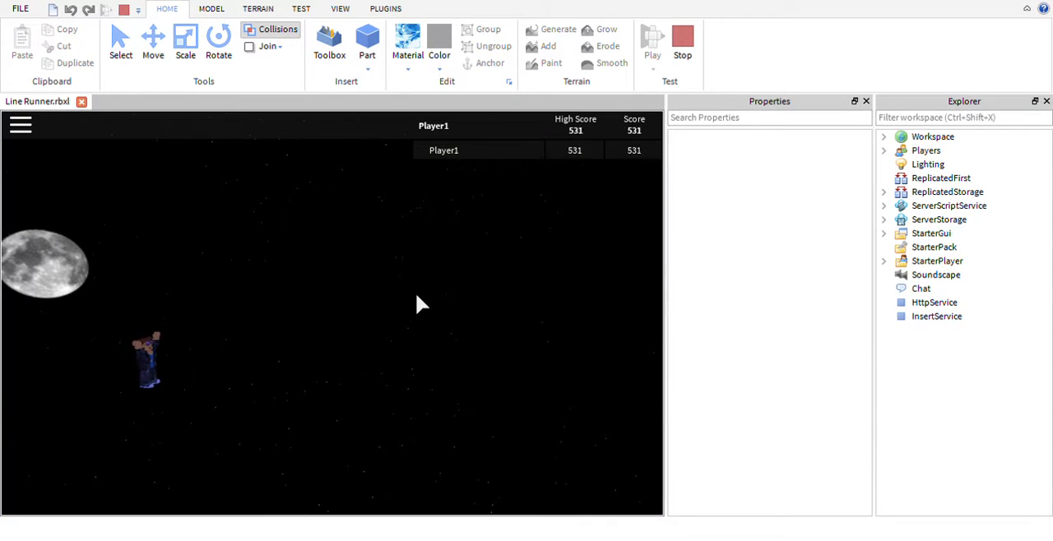
{"action": "left_click", "coordinate": [683, 46]}
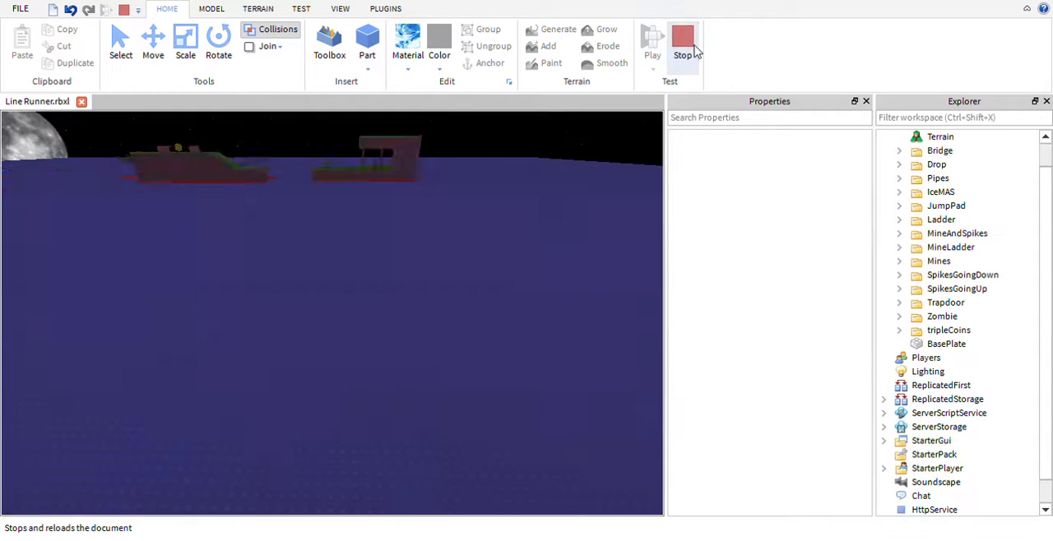
- Anchor each of the six pipes in the Pipes section one by one
{"action": "left_click", "coordinate": [521, 295]}
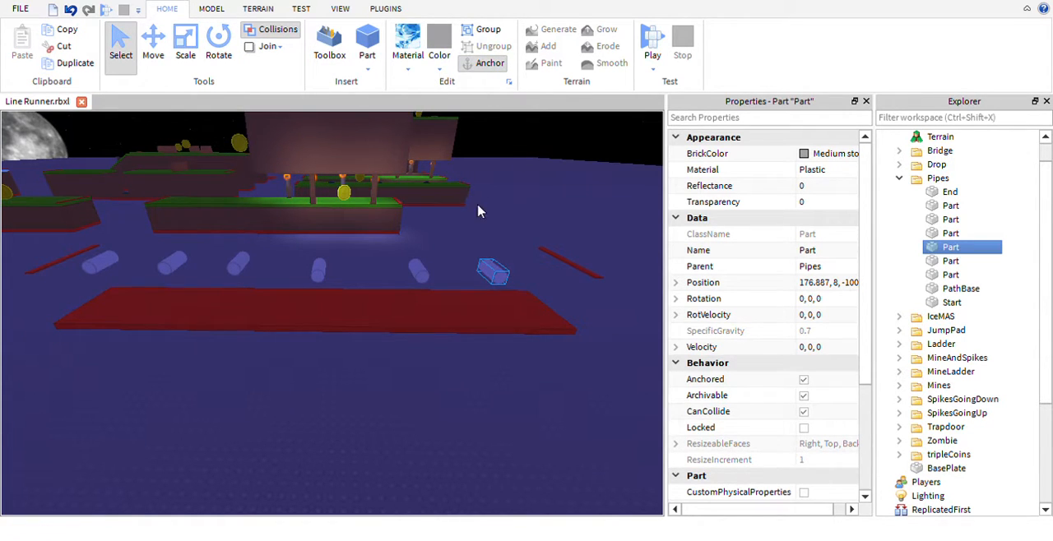
{"action": "left_click", "coordinate": [441, 294]}
{"action": "left_click", "coordinate": [419, 271]}
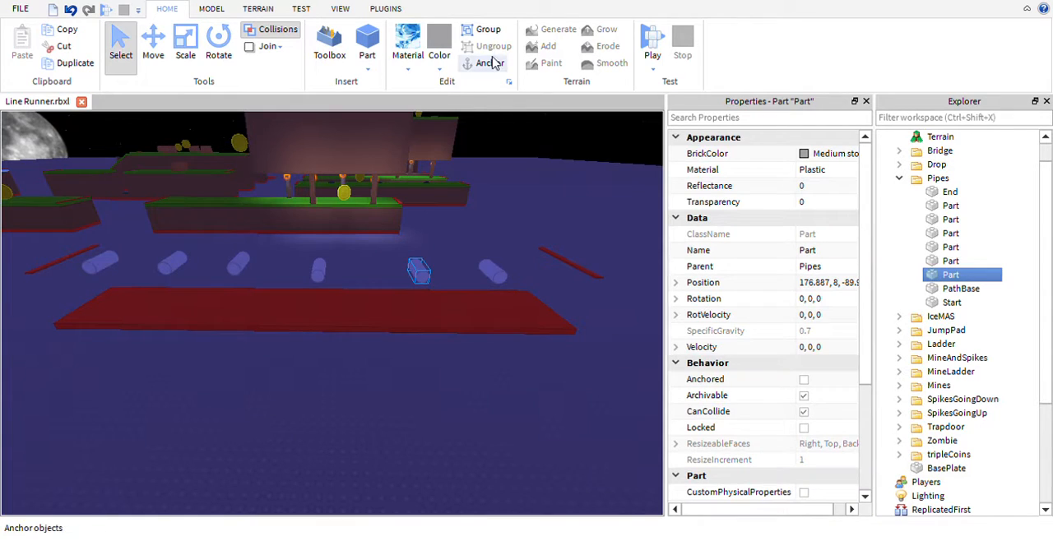
{"action": "left_click", "coordinate": [319, 270]}
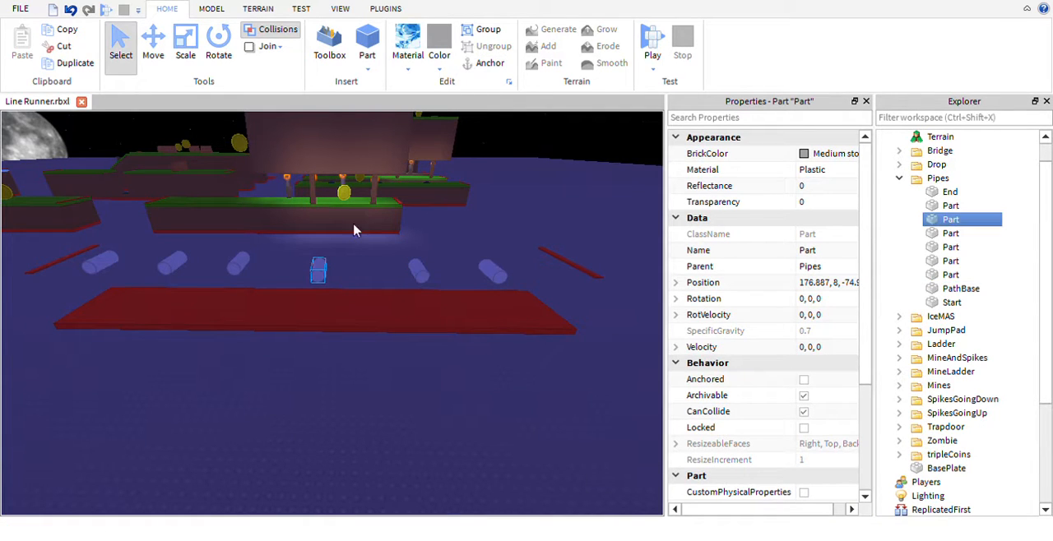
{"action": "left_click", "coordinate": [240, 265]}
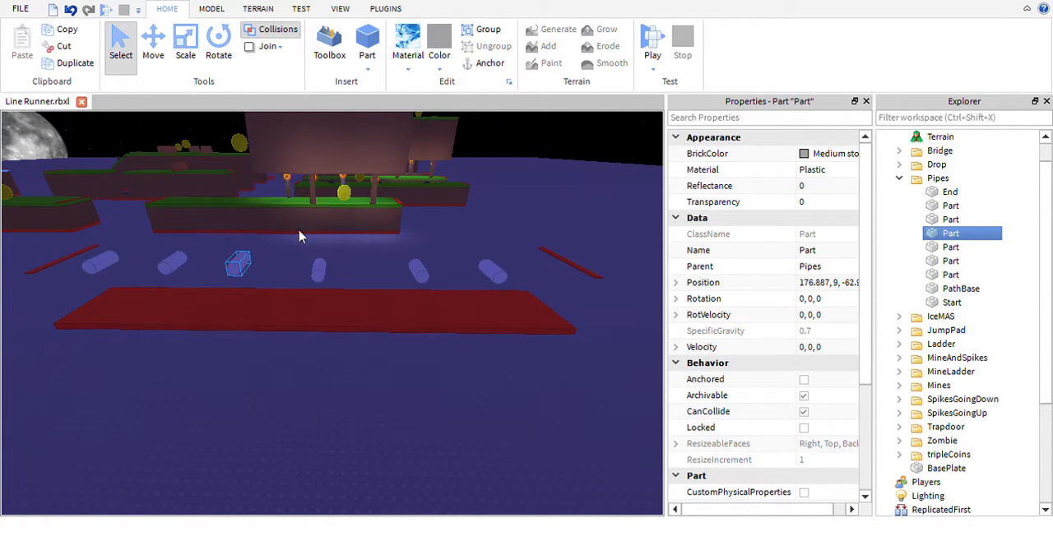
{"action": "left_click", "coordinate": [174, 265]}
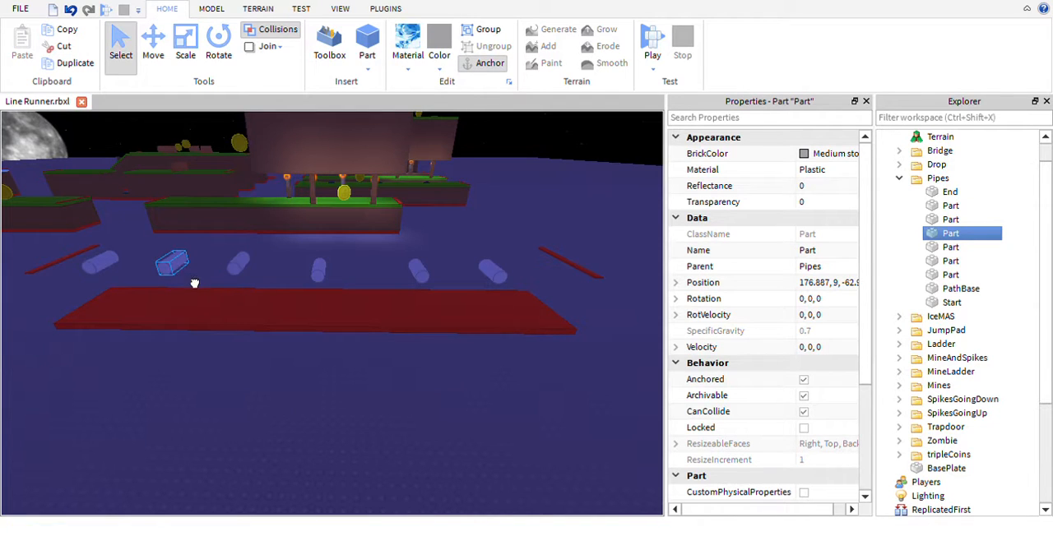
{"action": "left_click", "coordinate": [485, 63]}
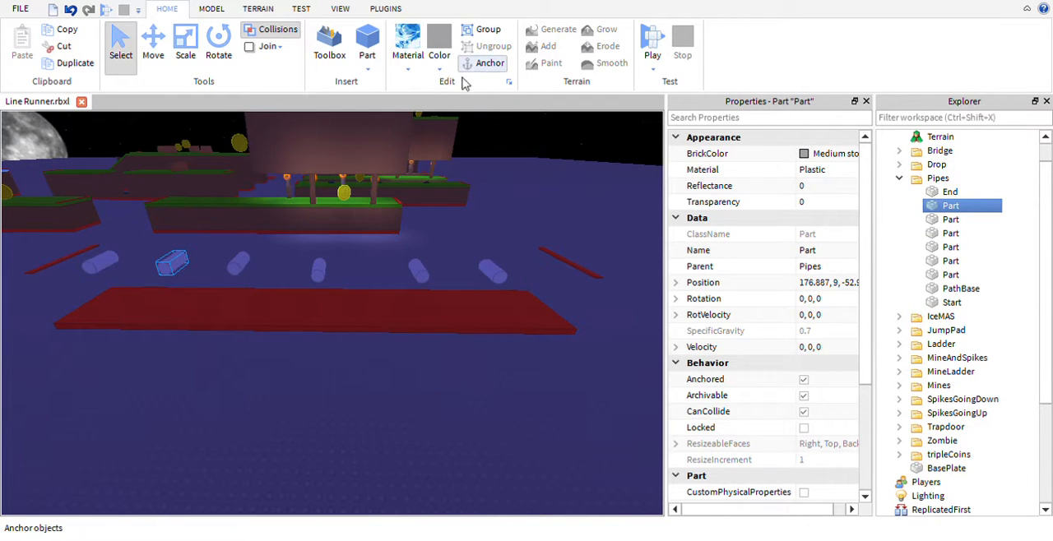
{"action": "left_click", "coordinate": [124, 291]}
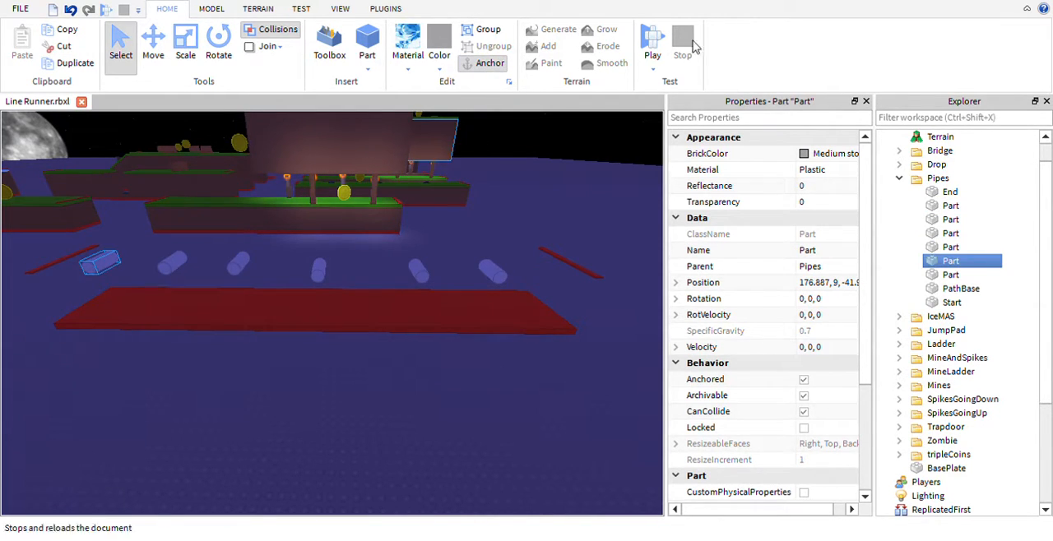
- Run another playtest to check the anchored pipes during play, and stop it
{"action": "left_click", "coordinate": [652, 43]}
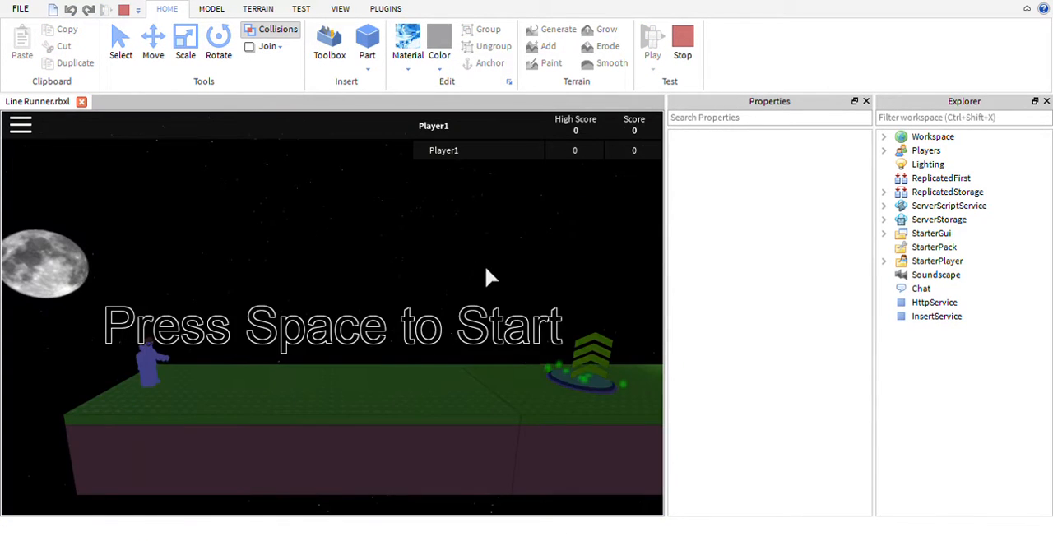
{"action": "key", "text": "space"}
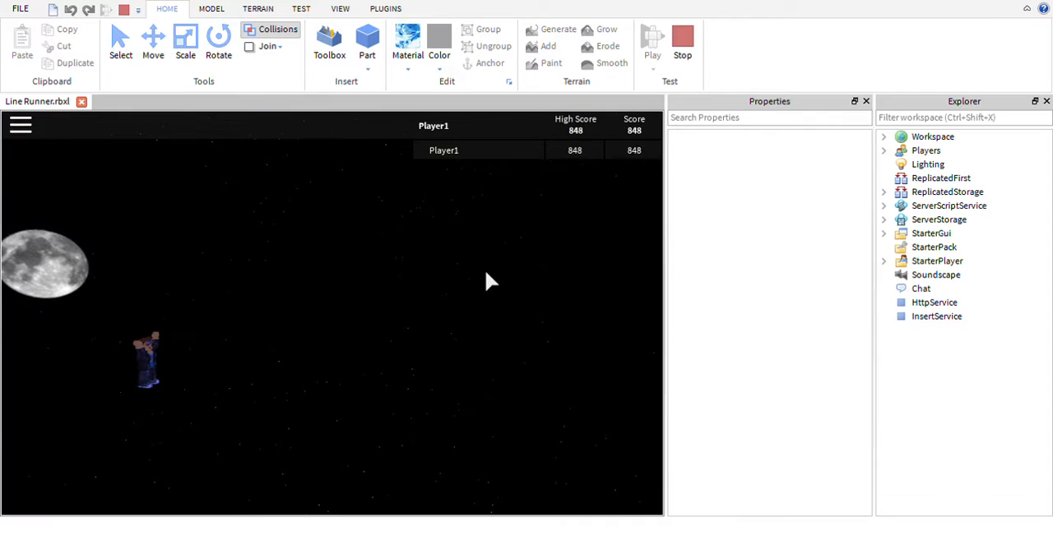
{"action": "left_click", "coordinate": [682, 41]}
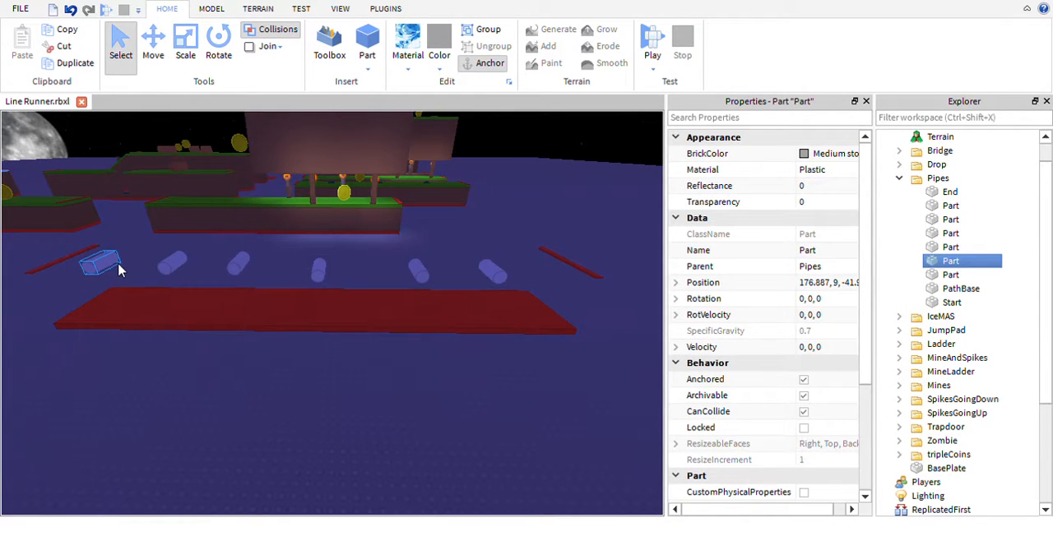
- Enlarge the cross-section of the first two pipes in the row, starting from the one near Z -42, with the Scale tool
{"action": "key", "text": "ctrl+3"}
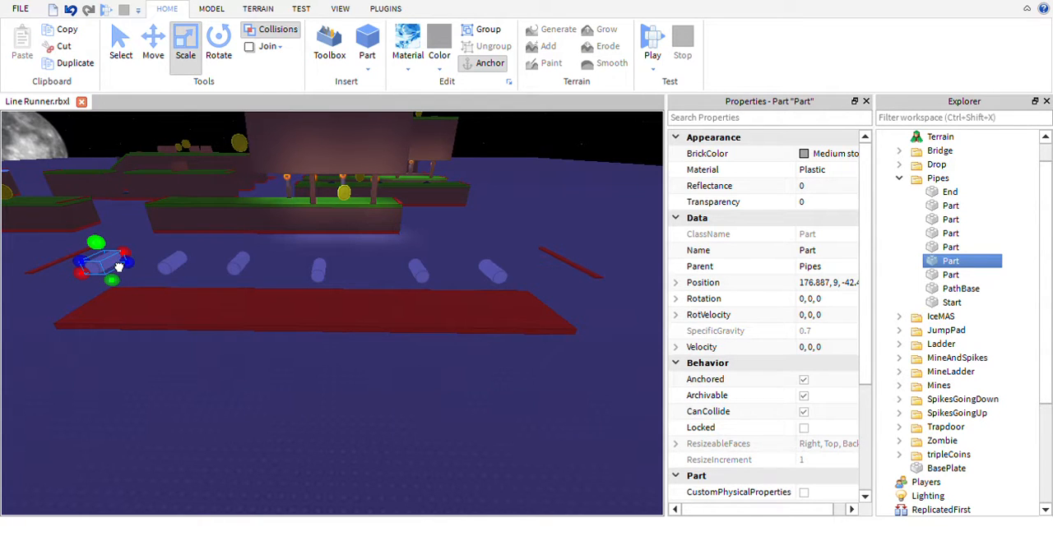
{"action": "left_click_drag", "start_coordinate": [95, 243], "coordinate": [95, 238]}
{"action": "left_click", "coordinate": [169, 272]}
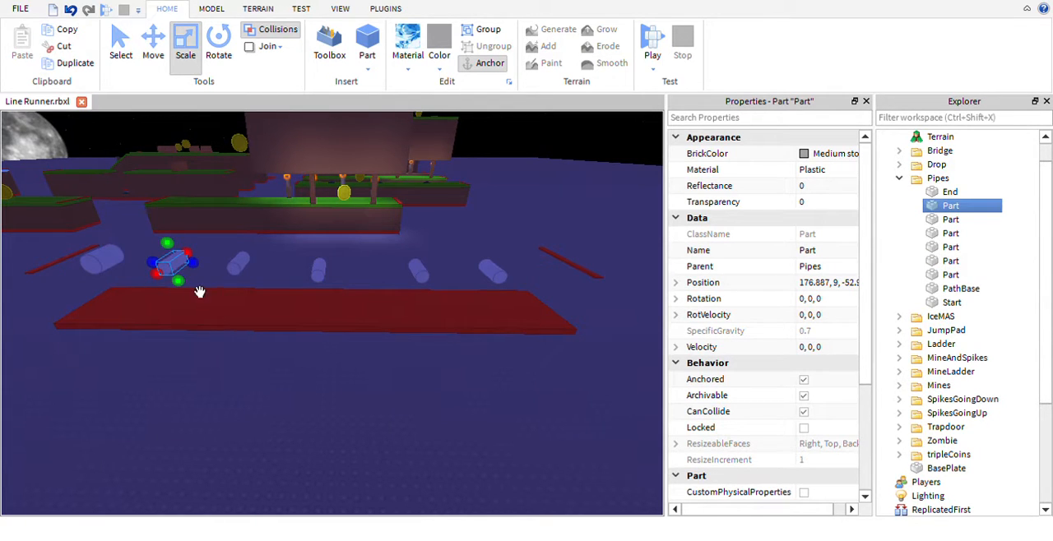
{"action": "key", "text": "ctrl+1"}
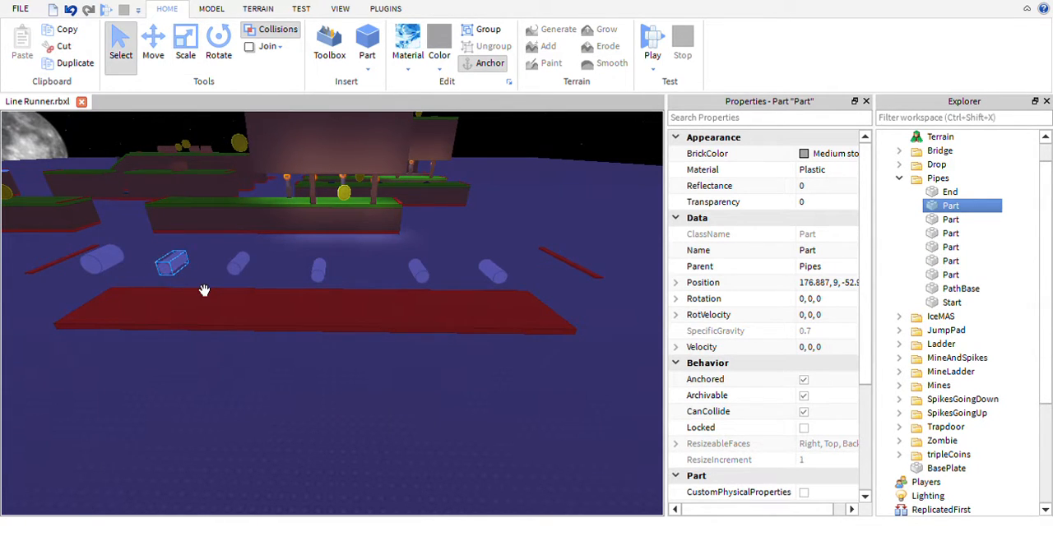
{"action": "key", "text": "ctrl+2"}
{"action": "key", "text": "ctrl+3"}
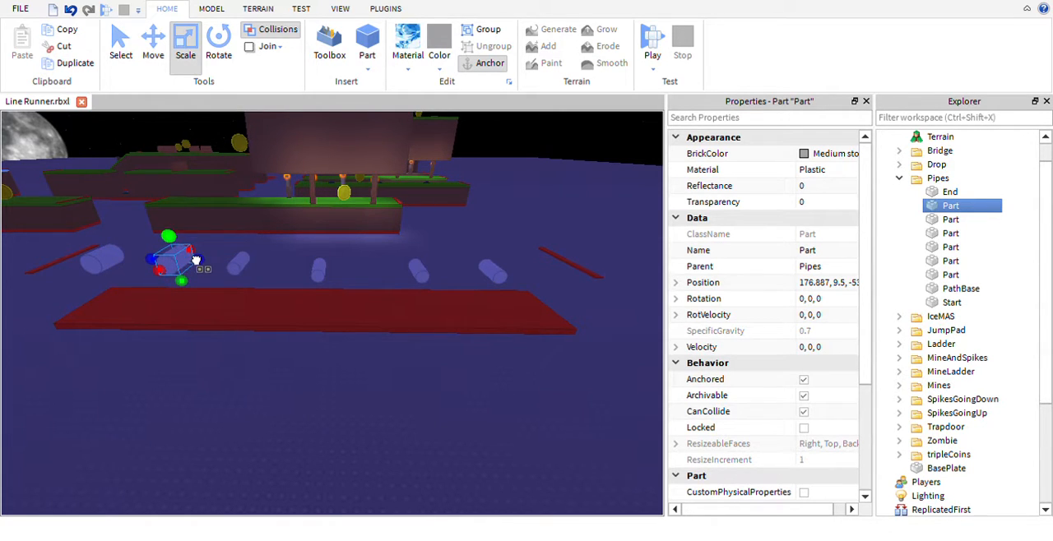
- Enlarge the cross-section of the third and fourth pipes together to match the first two, and clear the selection
{"action": "left_click", "coordinate": [238, 264]}
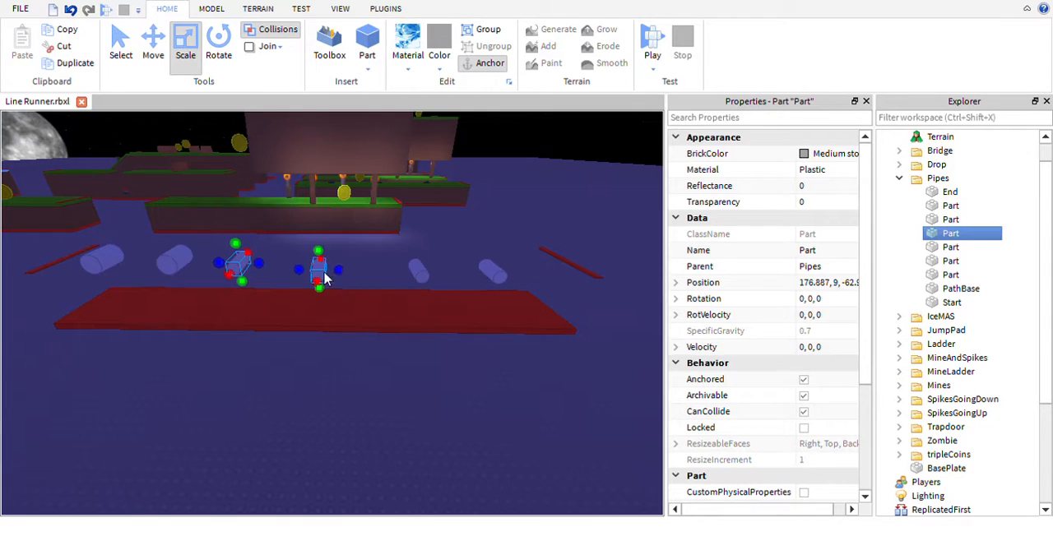
{"action": "left_click", "coordinate": [295, 275]}
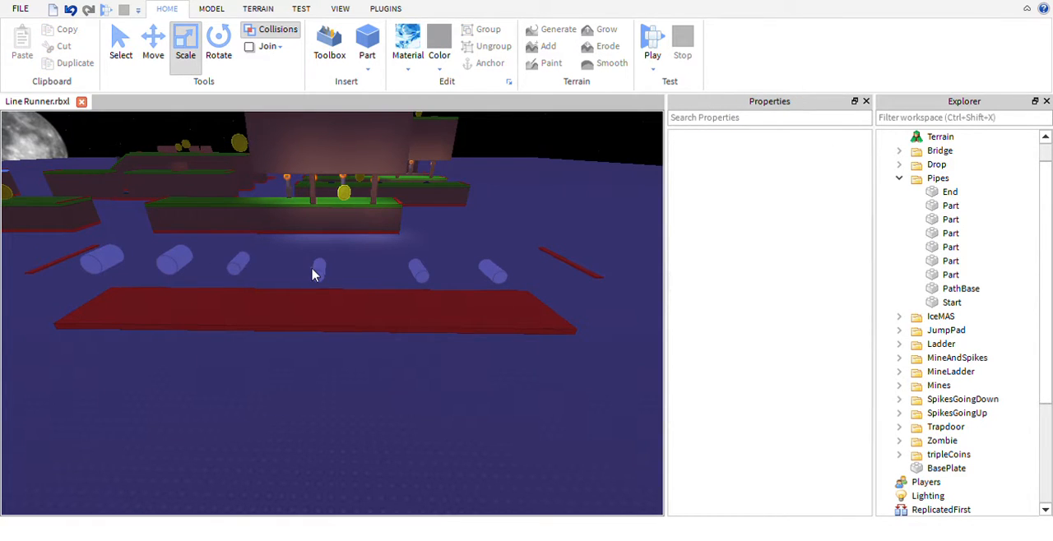
{"action": "left_click", "coordinate": [318, 269]}
{"action": "left_click", "coordinate": [238, 263], "text": "shift"}
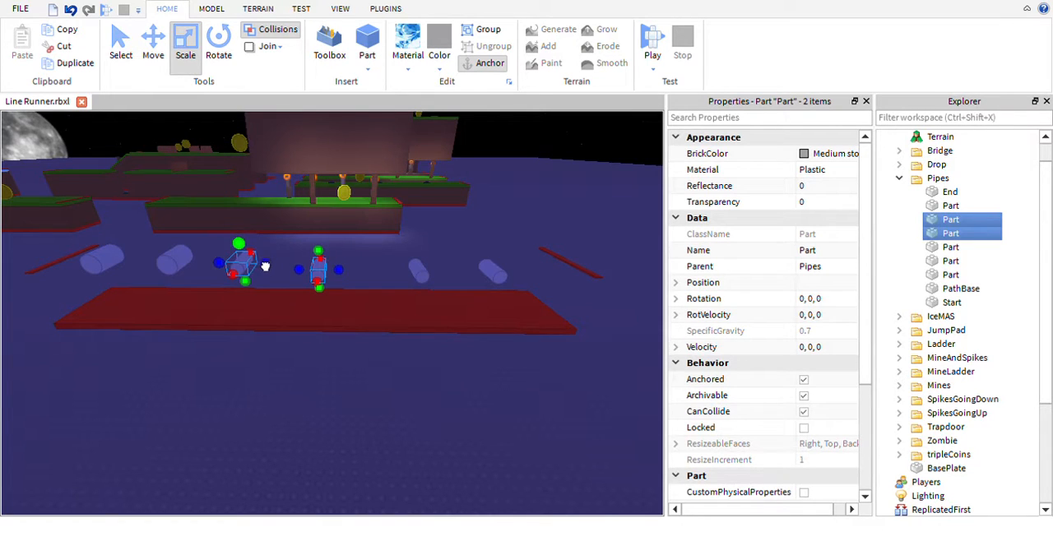
{"action": "left_click_drag", "start_coordinate": [265, 267], "coordinate": [265, 257]}
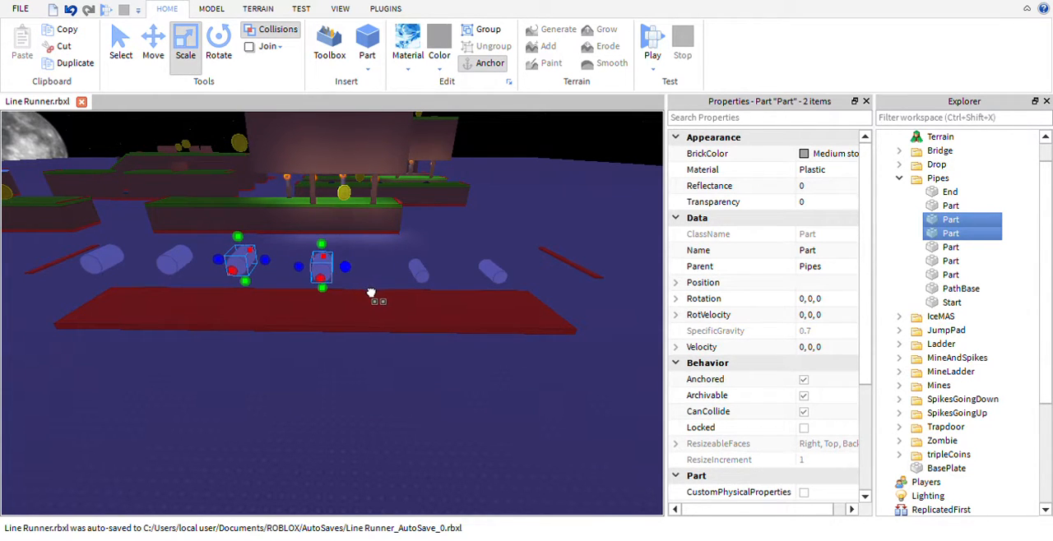
{"action": "left_click", "coordinate": [393, 269]}
- Lower the first pipe in the row to a height of 8.5 with the Move tool
{"action": "key", "text": "d"}
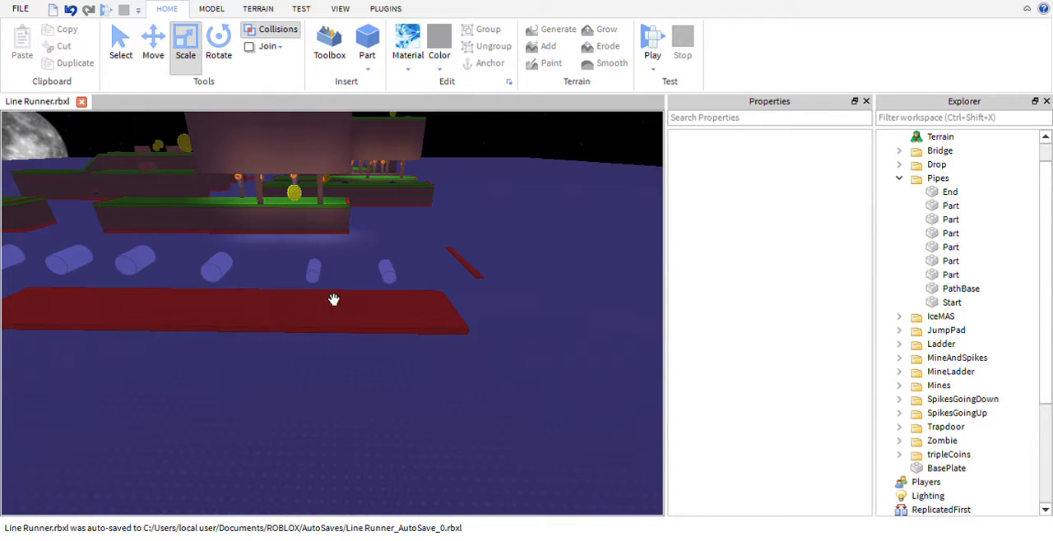
{"action": "mouse_move", "coordinate": [319, 271]}
{"action": "right_mouse_down"}
{"action": "mouse_move", "coordinate": [321, 281]}
{"action": "mouse_move", "coordinate": [299, 261]}
{"action": "mouse_move", "coordinate": [321, 280]}
{"action": "right_mouse_up"}
{"action": "key", "text": "w"}
{"action": "key", "text": "s"}
{"action": "key", "text": "w"}
{"action": "key", "text": "s"}
{"action": "key", "text": "a"}
{"action": "key", "text": "a"}
{"action": "left_click", "coordinate": [315, 277]}
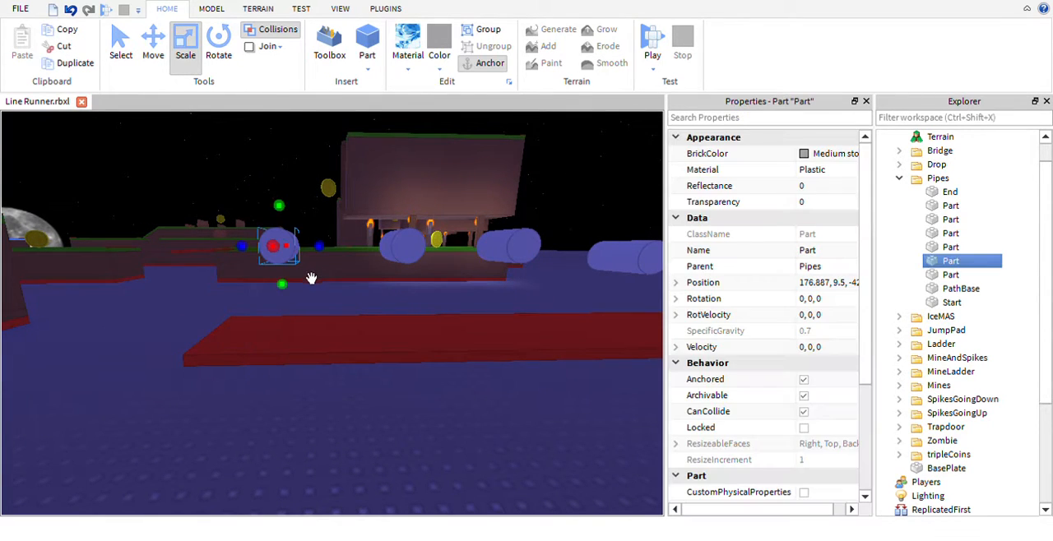
{"action": "key", "text": "ctrl+2"}
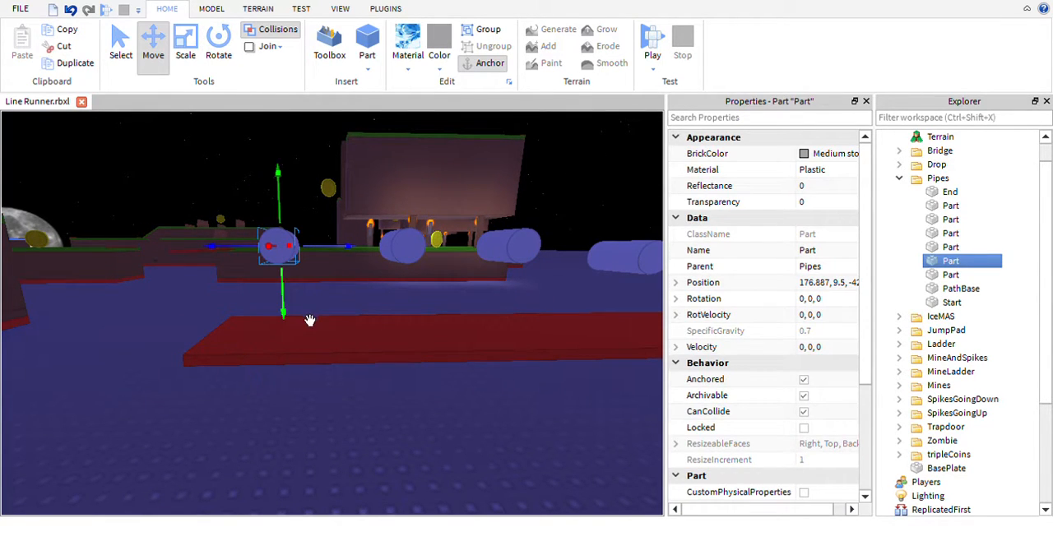
{"action": "left_click_drag", "start_coordinate": [307, 329], "coordinate": [304, 336]}
- Lower the second and third pipes in the row to a height of 8.5 as well
{"action": "key", "text": "d"}
{"action": "left_click", "coordinate": [308, 274]}
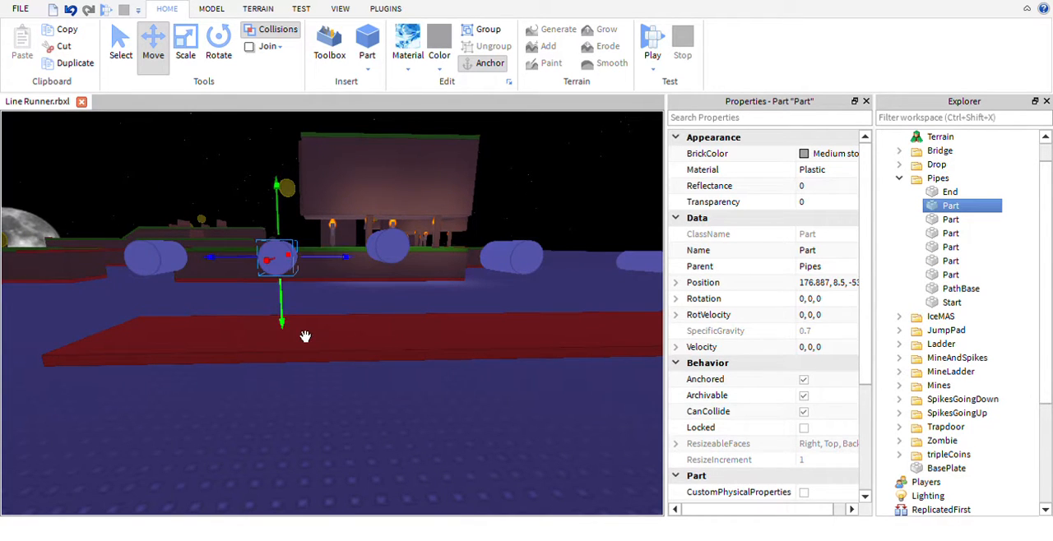
{"action": "key", "text": "d"}
{"action": "left_click", "coordinate": [342, 278]}
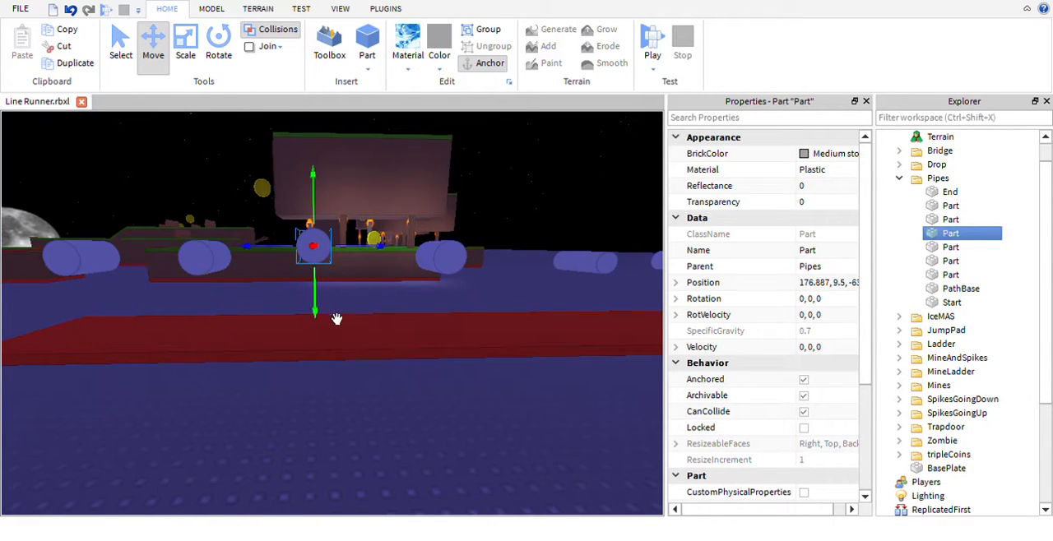
{"action": "left_click_drag", "start_coordinate": [340, 322], "coordinate": [339, 328]}
{"action": "key", "text": "d"}
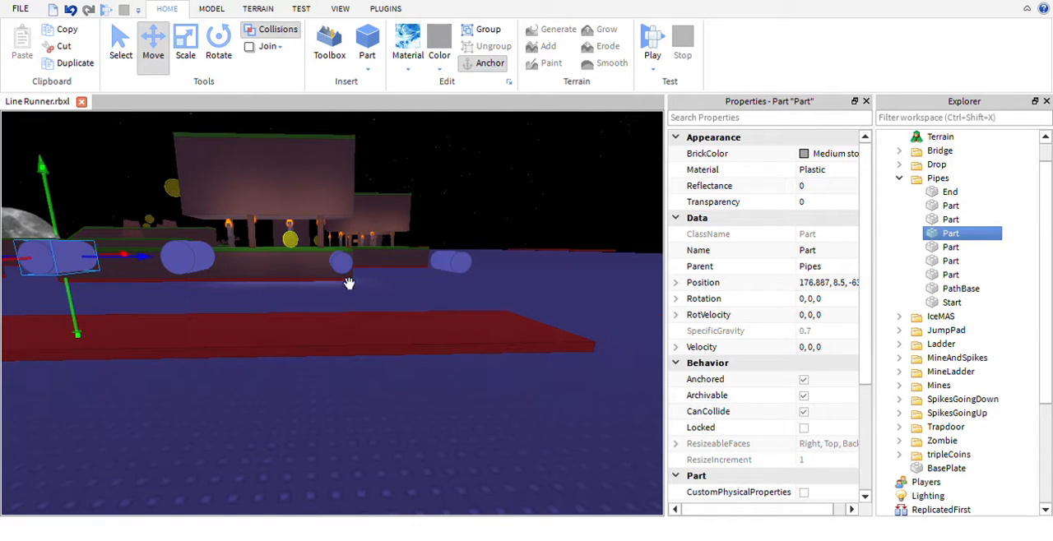
- Enlarge the cross-section of the fifth and sixth pipes to match the others, with their centres at height 8.5
{"action": "left_click", "coordinate": [372, 291]}
{"action": "key", "text": "ctrl+3"}
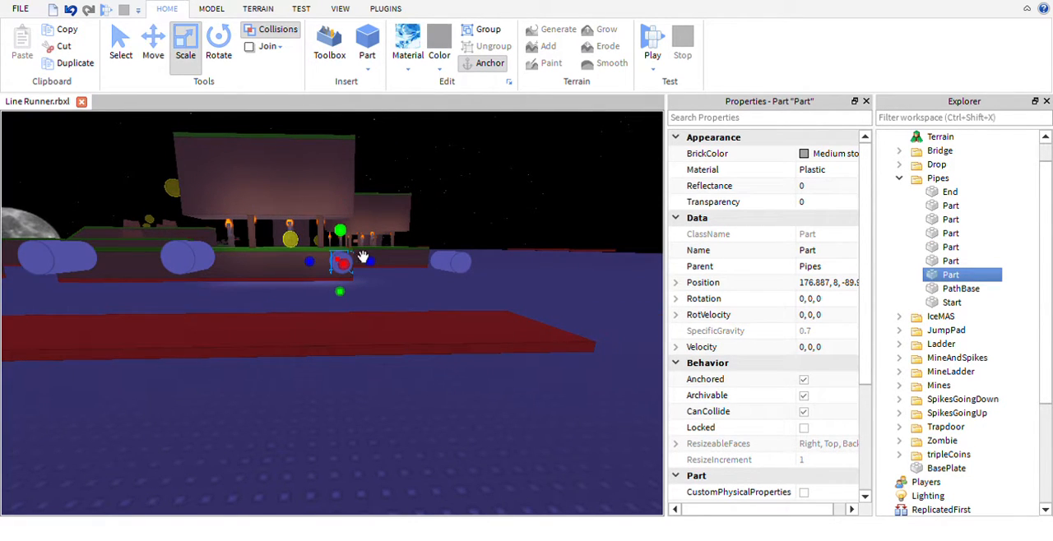
{"action": "left_click_drag", "start_coordinate": [391, 284], "coordinate": [403, 283]}
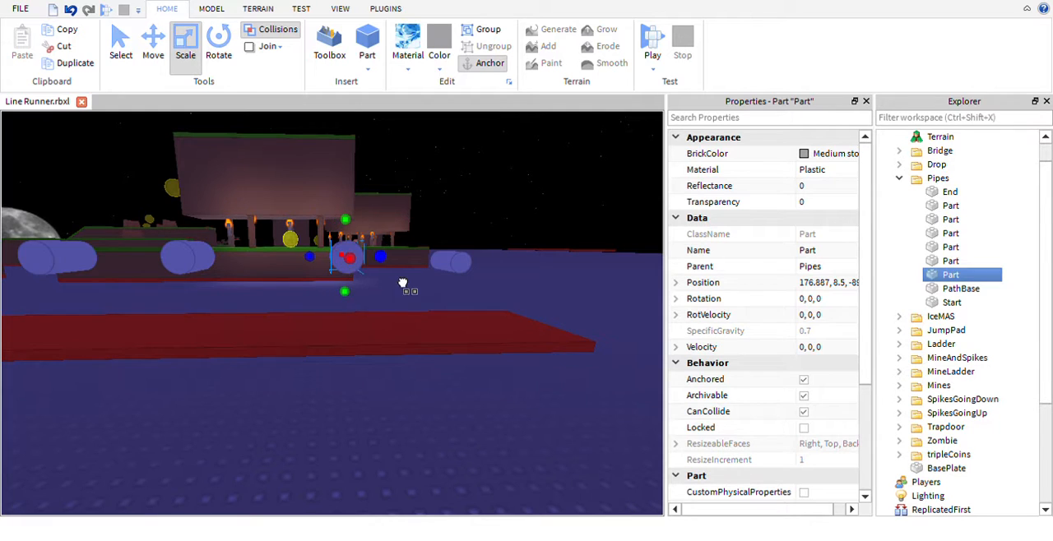
{"action": "left_click", "coordinate": [451, 251]}
{"action": "mouse_move", "coordinate": [474, 253]}
{"action": "left_mouse_down"}
{"action": "mouse_move", "coordinate": [464, 245]}
{"action": "mouse_move", "coordinate": [491, 261]}
{"action": "left_mouse_up"}
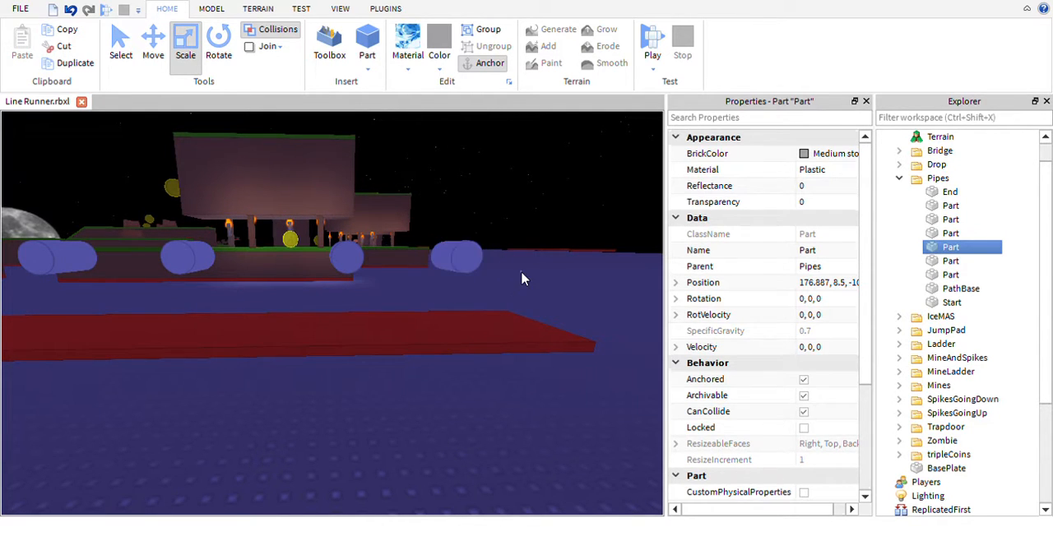
{"action": "left_click", "coordinate": [522, 272]}
- Lengthen the sixth pipe in both directions so it spans the red path base, with its centre at X 175.387
{"action": "right_click_drag", "start_coordinate": [547, 273], "coordinate": [548, 270]}
{"action": "key", "text": "s"}
{"action": "key", "text": "ctrl+2"}
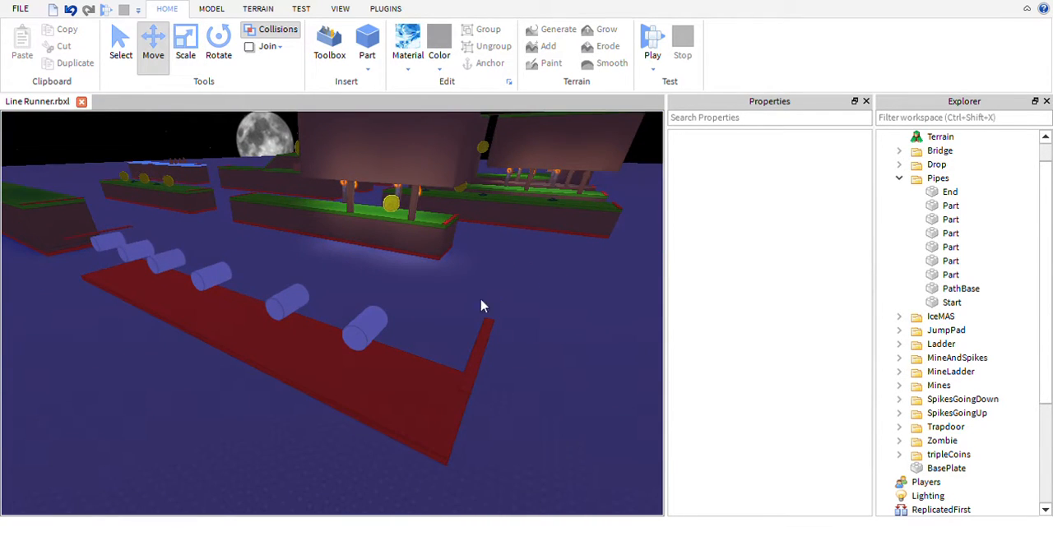
{"action": "key", "text": "ctrl+3"}
{"action": "left_click", "coordinate": [367, 329]}
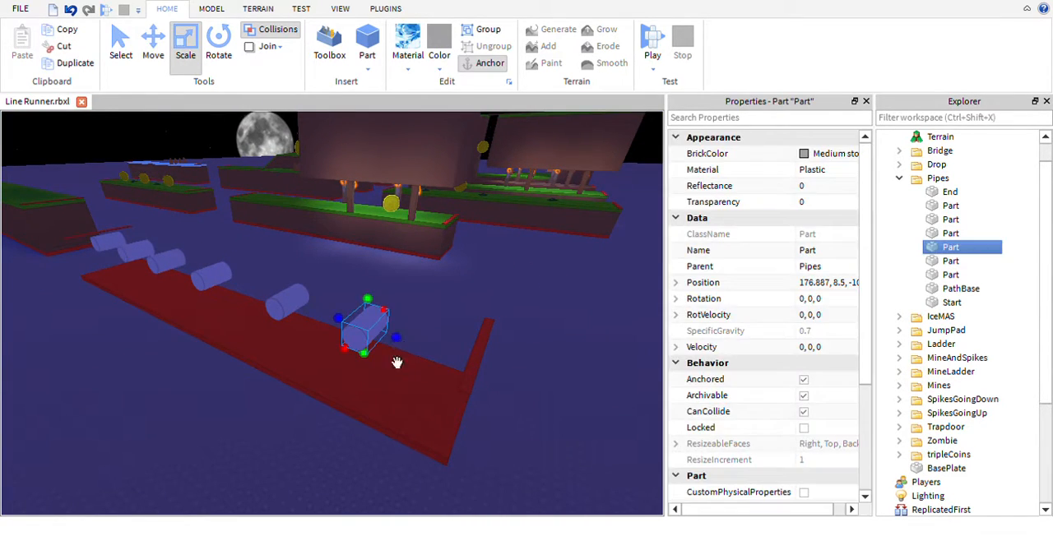
{"action": "left_click_drag", "start_coordinate": [367, 376], "coordinate": [355, 383]}
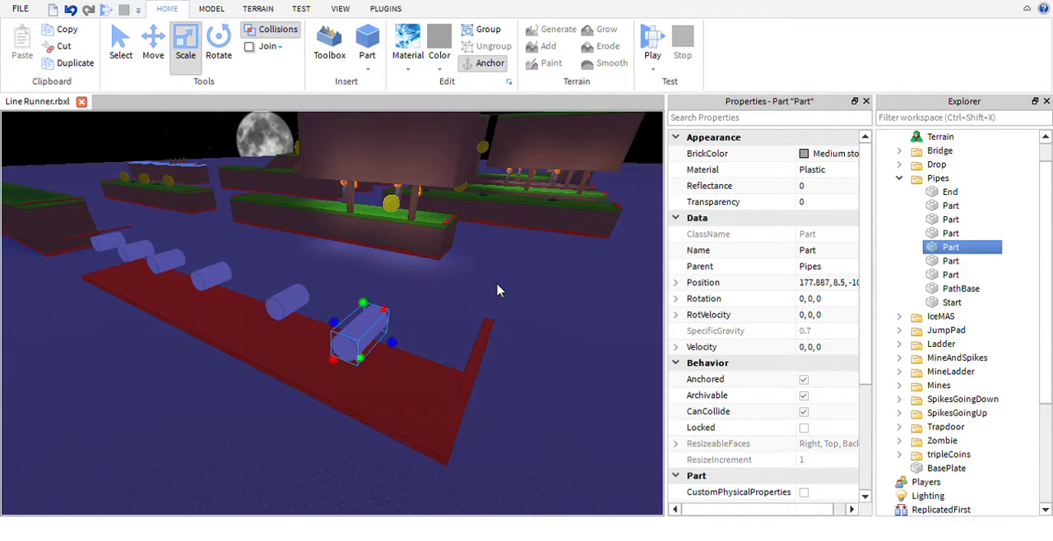
{"action": "right_click_drag", "start_coordinate": [496, 290], "coordinate": [497, 291]}
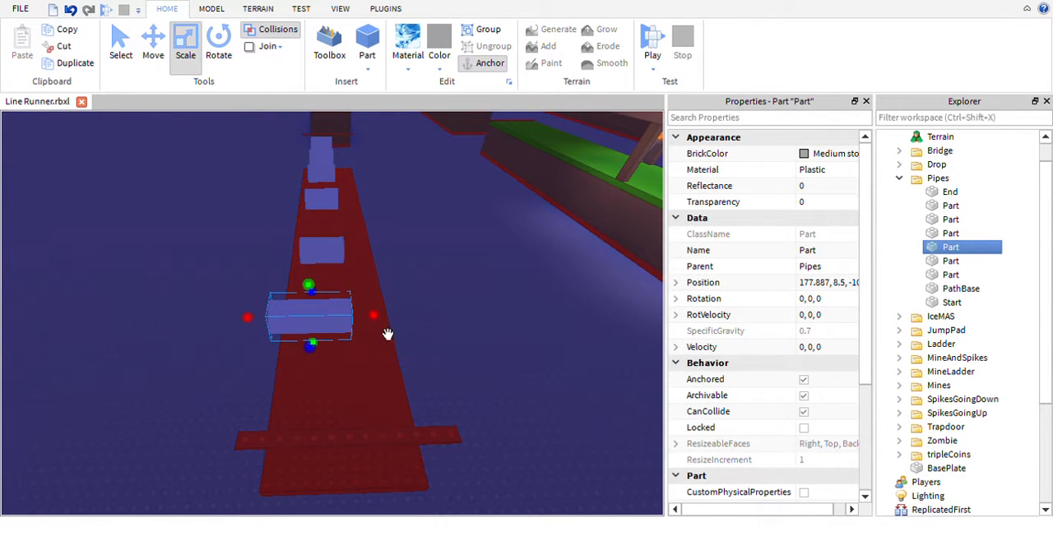
{"action": "left_click_drag", "start_coordinate": [399, 342], "coordinate": [447, 336]}
{"action": "mouse_move", "coordinate": [446, 336]}
{"action": "right_mouse_down"}
{"action": "mouse_move", "coordinate": [469, 351]}
{"action": "mouse_move", "coordinate": [447, 329]}
{"action": "right_mouse_up"}
{"action": "scroll", "coordinate": [469, 351], "scroll_direction": "down", "scroll_amount": 4}
{"action": "right_click_drag", "start_coordinate": [397, 309], "coordinate": [407, 321]}
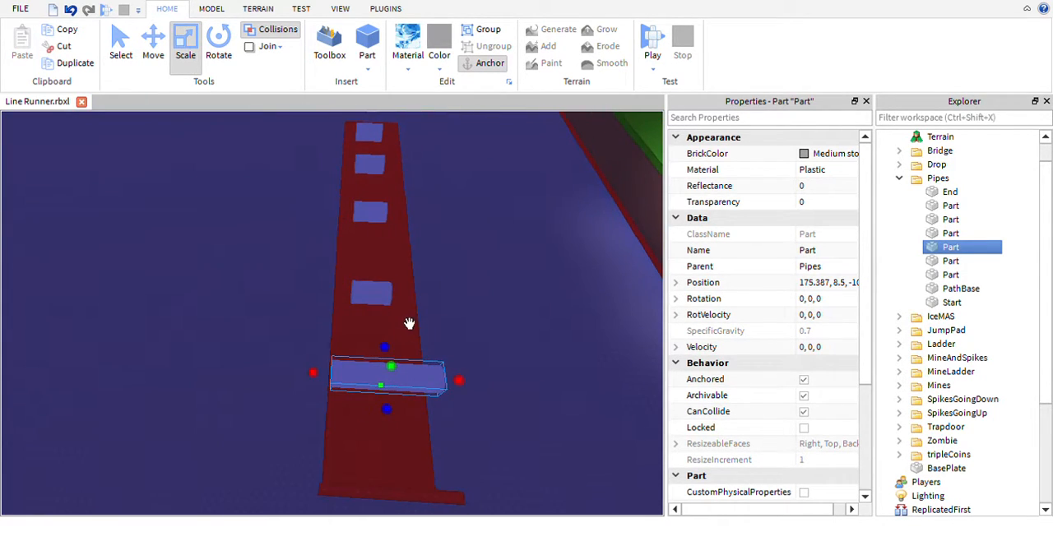
{"action": "left_click", "coordinate": [390, 307]}
{"action": "left_click_drag", "start_coordinate": [406, 324], "coordinate": [367, 308]}
{"action": "key", "text": "ctrl+z"}
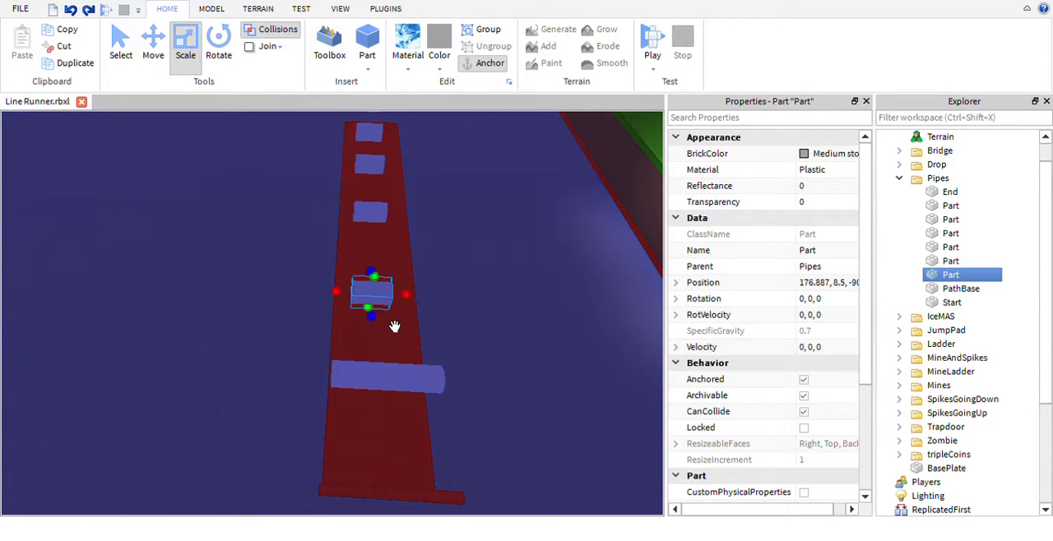
- Select the second to fifth pipes together and move them sideways to the edge of the red path base
{"action": "key", "text": "ctrl+2"}
{"action": "left_click", "coordinate": [385, 206], "text": "ctrl"}
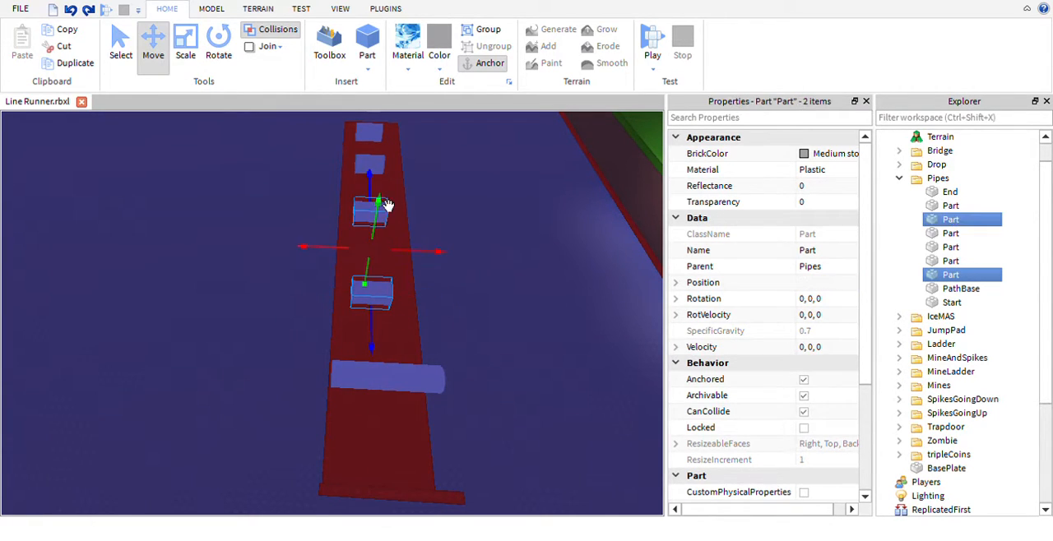
{"action": "left_click", "coordinate": [404, 168], "text": "ctrl"}
{"action": "left_click", "coordinate": [405, 158], "text": "ctrl"}
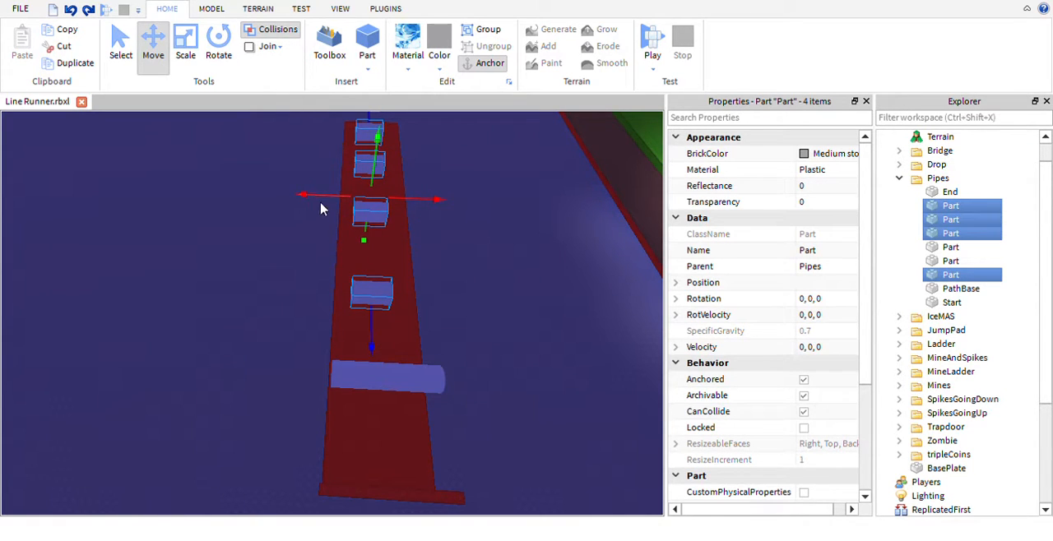
{"action": "left_click_drag", "start_coordinate": [342, 219], "coordinate": [329, 221]}
{"action": "right_click_drag", "start_coordinate": [468, 281], "coordinate": [468, 281]}
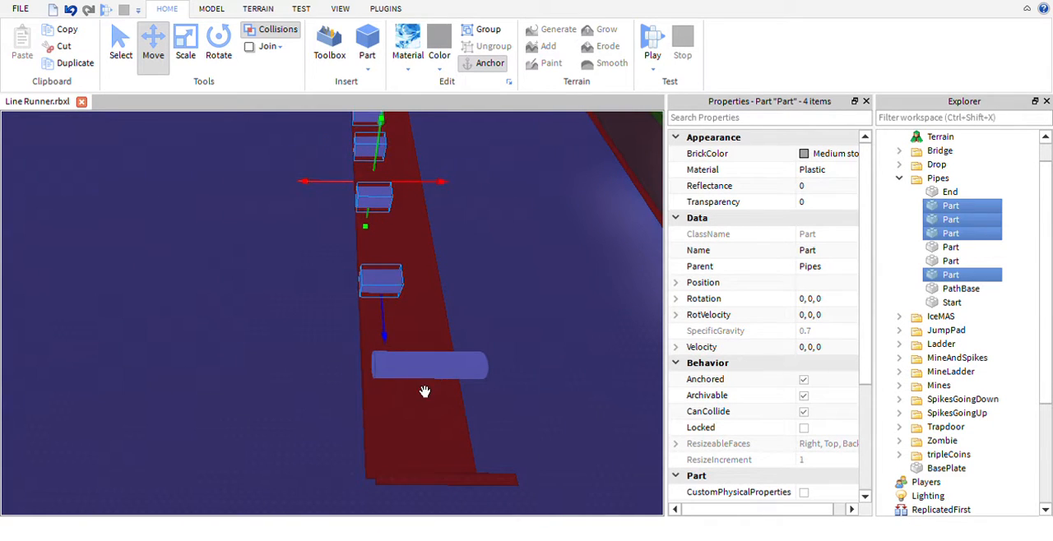
- Align the outer pipes with the path base's edge by moving the long sixth pipe to X 176.387 and the first pipe to X 180.887
{"action": "left_click", "coordinate": [424, 391]}
{"action": "mouse_move", "coordinate": [390, 387]}
{"action": "left_mouse_down"}
{"action": "mouse_move", "coordinate": [361, 389]}
{"action": "mouse_move", "coordinate": [371, 391]}
{"action": "left_mouse_up"}
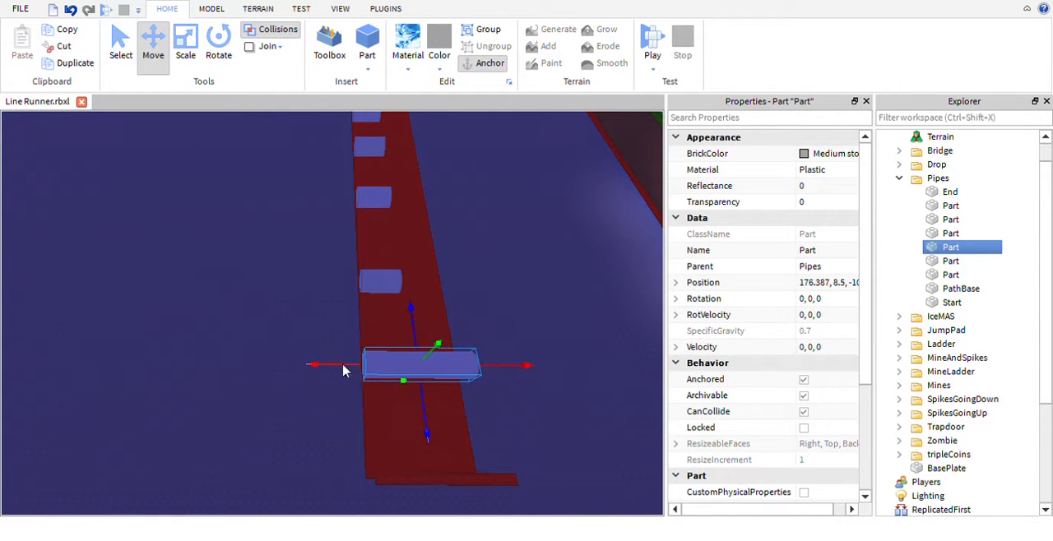
{"action": "key", "text": "w"}
{"action": "right_click_drag", "start_coordinate": [549, 302], "coordinate": [527, 286]}
{"action": "key", "text": "s"}
{"action": "key", "text": "s"}
{"action": "key", "text": "w"}
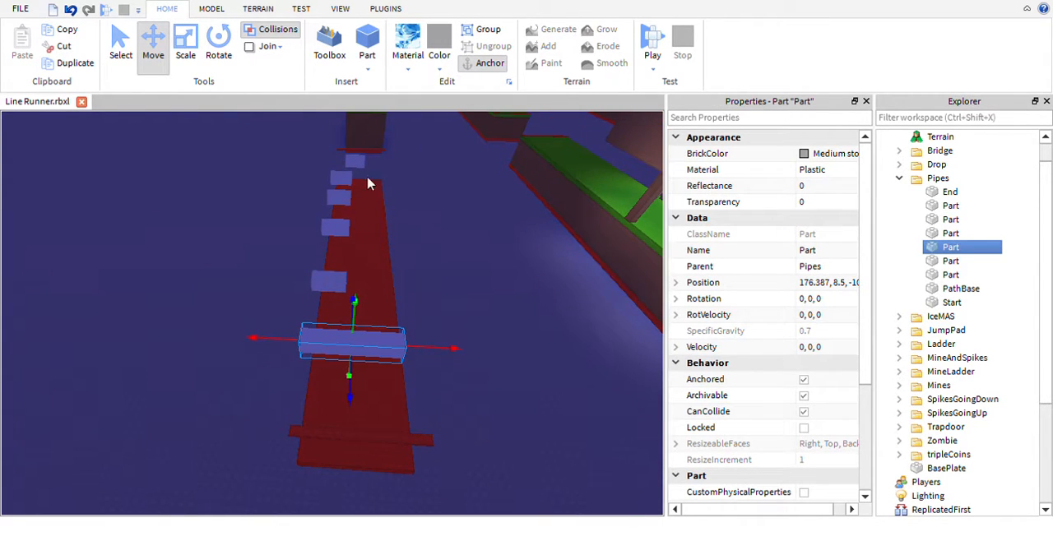
{"action": "left_click", "coordinate": [379, 181]}
{"action": "left_click_drag", "start_coordinate": [351, 186], "coordinate": [340, 184]}
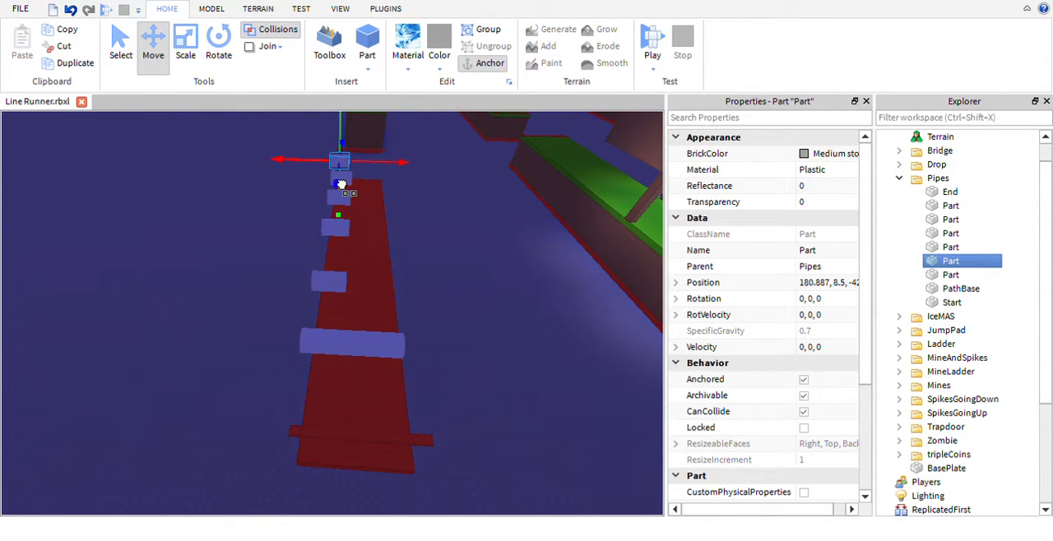
- Lengthen the first pipe across the width of the path base with the Scale tool, bringing its centre to X 175.887
{"action": "key", "text": "a"}
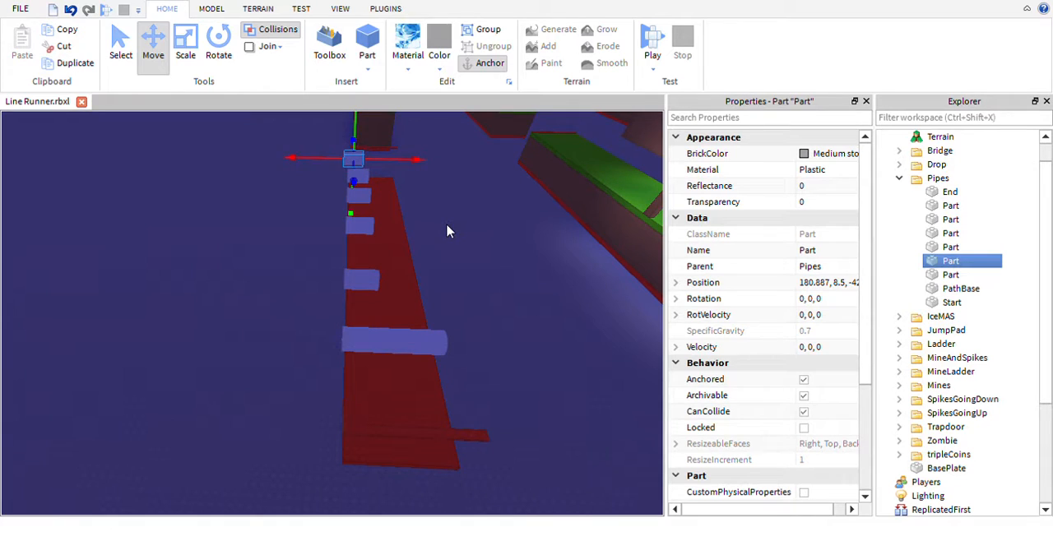
{"action": "key", "text": "ctrl+3"}
{"action": "left_click", "coordinate": [388, 202], "text": "ctrl"}
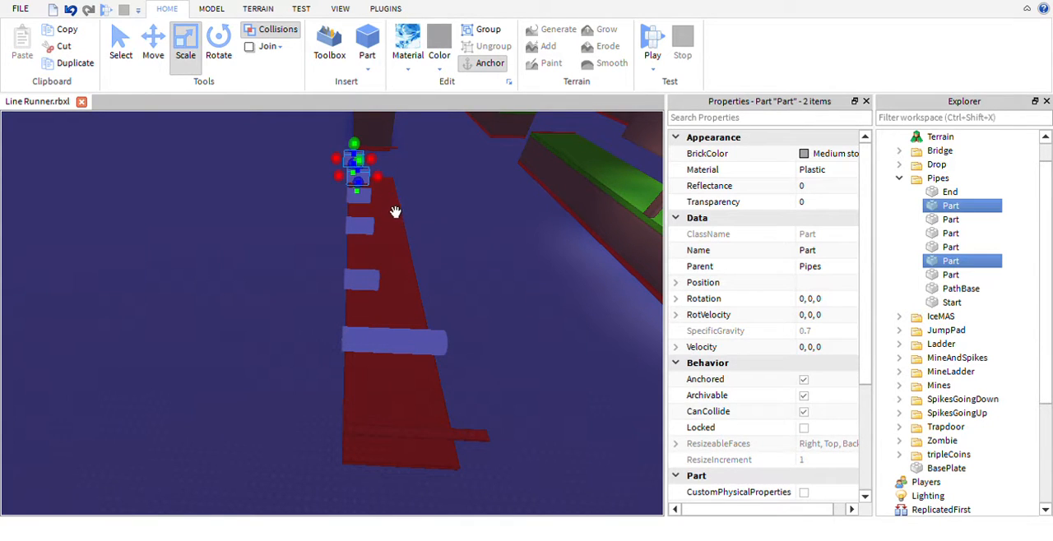
{"action": "left_click", "coordinate": [395, 232], "text": "ctrl"}
{"action": "left_click", "coordinate": [455, 229]}
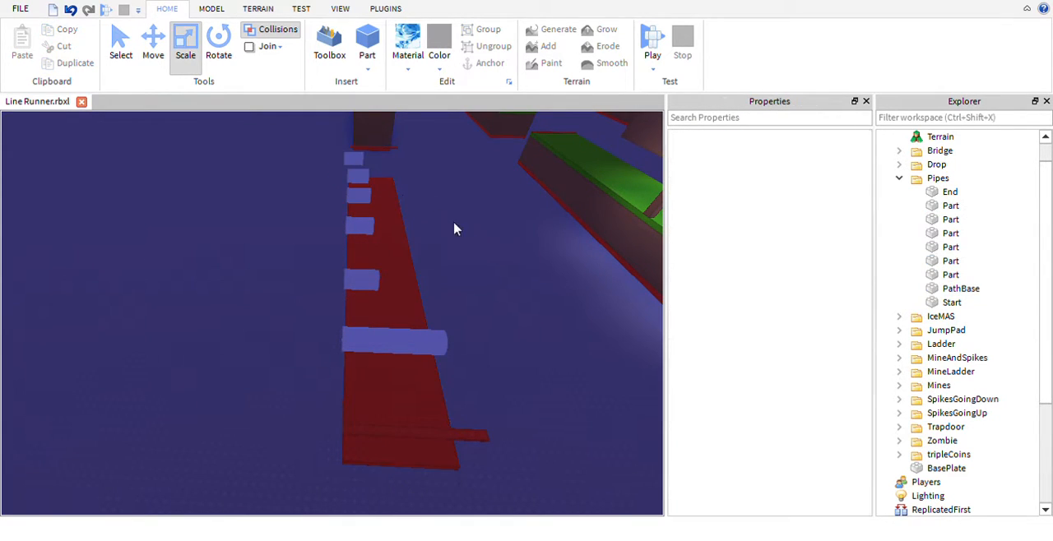
{"action": "left_click", "coordinate": [357, 160]}
{"action": "left_click_drag", "start_coordinate": [403, 187], "coordinate": [437, 189]}
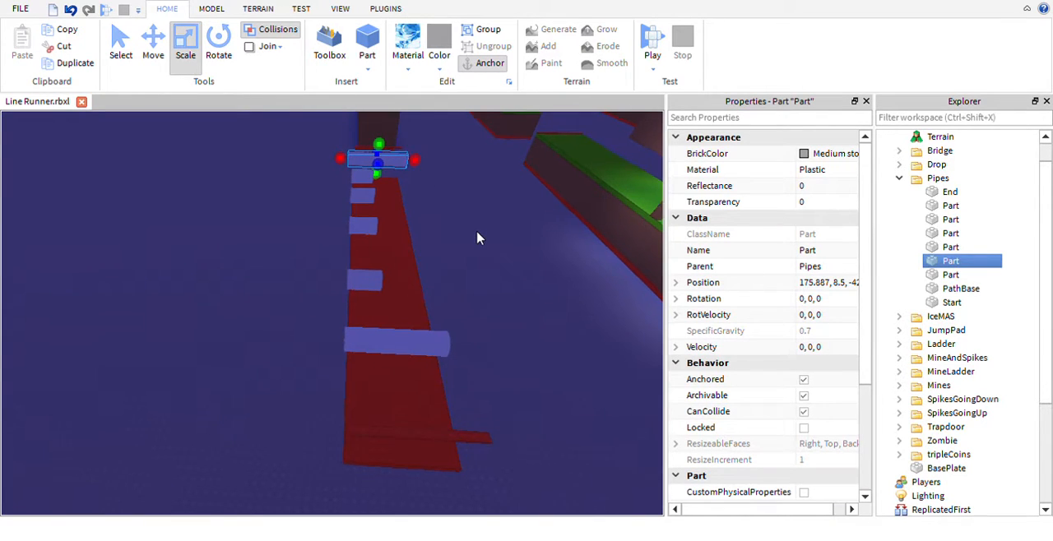
- Lengthen the second pipe across the path base to match the first, bringing its centre to X 175.887
{"action": "right_click_drag", "start_coordinate": [479, 237], "coordinate": [479, 237]}
{"action": "key", "text": "d"}
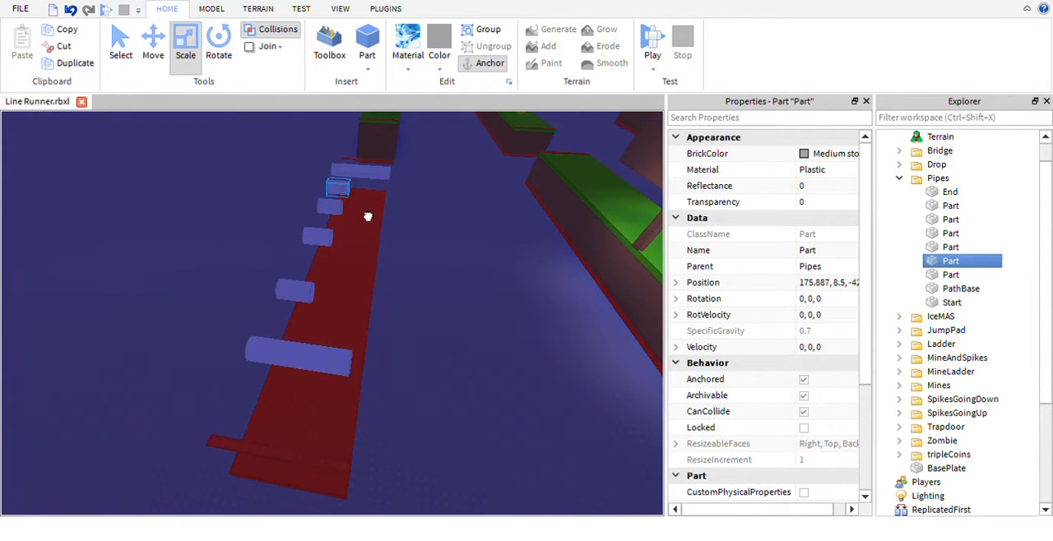
{"action": "left_click", "coordinate": [342, 190]}
{"action": "left_click_drag", "start_coordinate": [357, 190], "coordinate": [391, 191]}
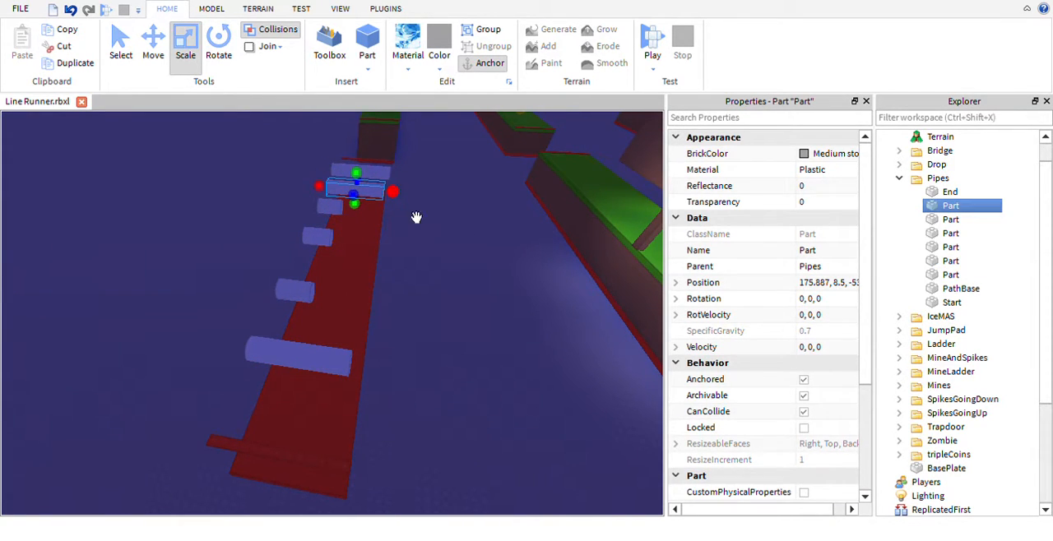
- Lengthen the third and fourth pipes across the path base, bringing the fourth pipe's centre to X 175.887
{"action": "left_click", "coordinate": [328, 206]}
{"action": "left_click_drag", "start_coordinate": [376, 238], "coordinate": [396, 238]}
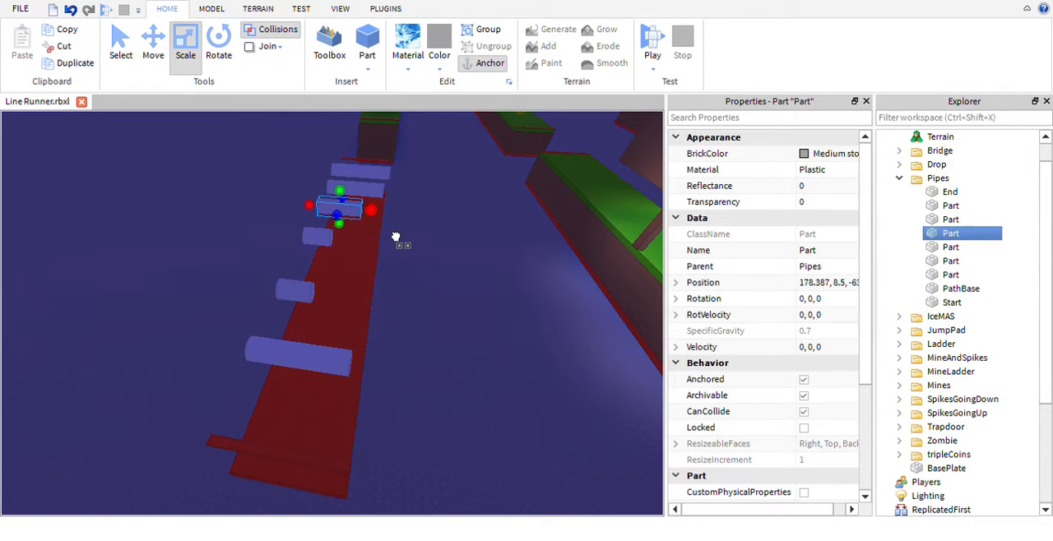
{"action": "left_click", "coordinate": [332, 243]}
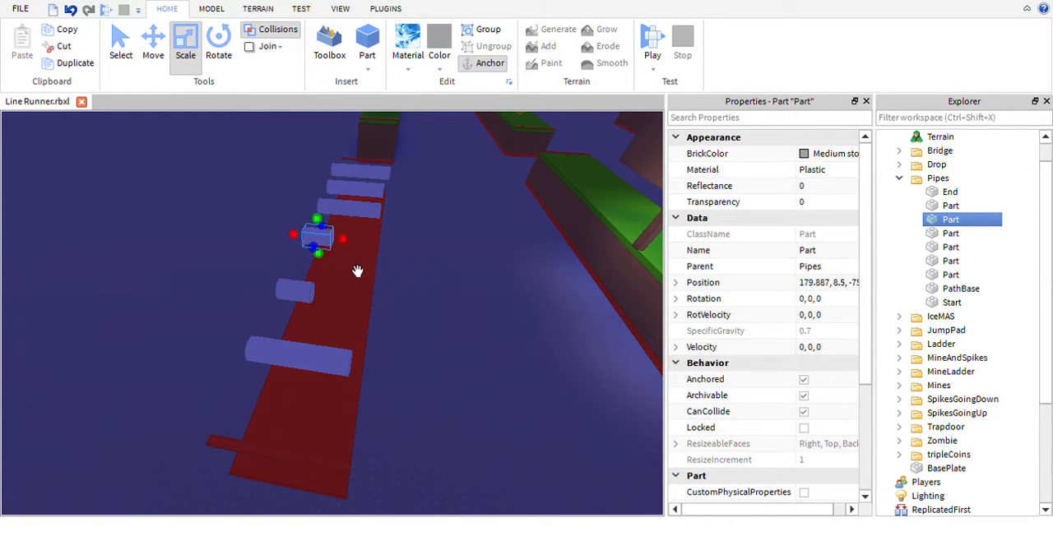
{"action": "left_click_drag", "start_coordinate": [370, 266], "coordinate": [407, 267]}
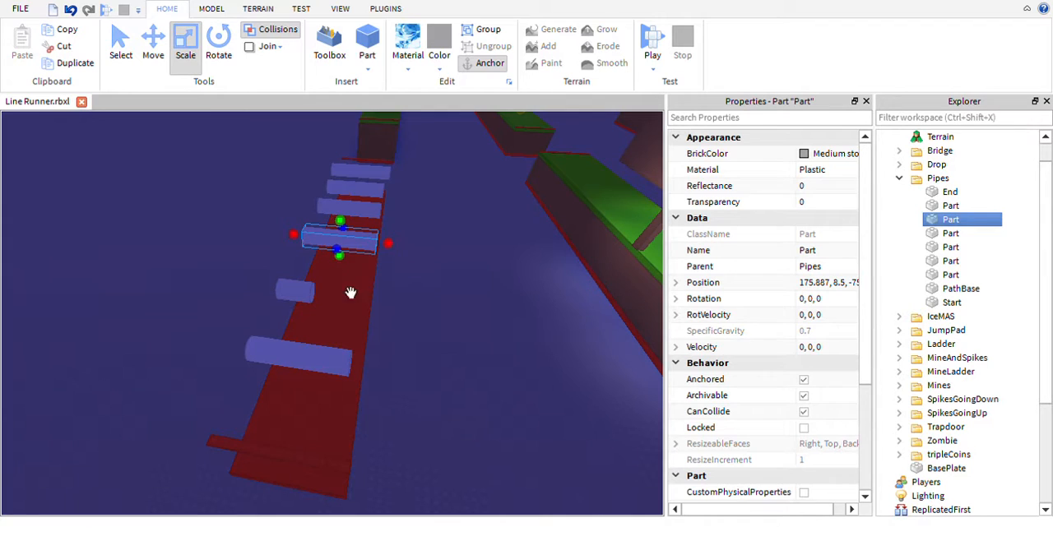
- Lengthen the fifth pipe across the path base and fine-tune its end to the edge, bringing its centre to X 175.887
{"action": "left_click", "coordinate": [309, 293]}
{"action": "left_click_drag", "start_coordinate": [354, 320], "coordinate": [400, 332]}
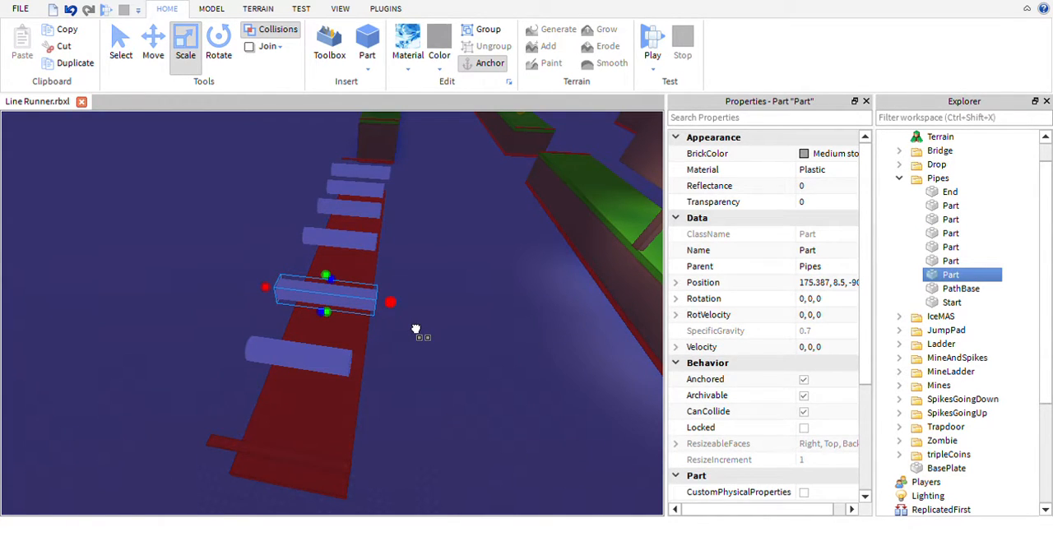
{"action": "scroll", "coordinate": [419, 337], "scroll_direction": "up", "scroll_amount": 10}
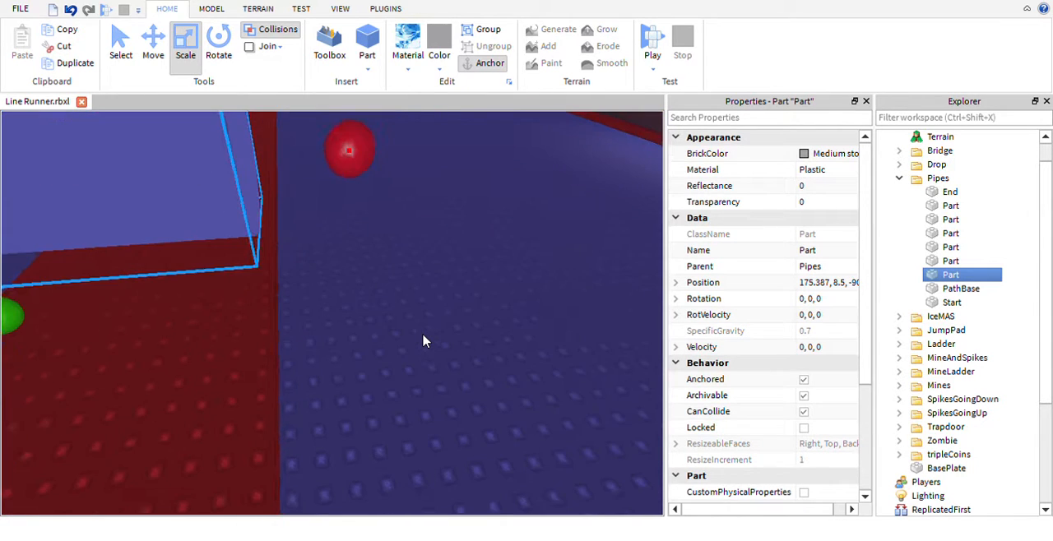
{"action": "scroll", "coordinate": [423, 341], "scroll_direction": "down", "scroll_amount": 10}
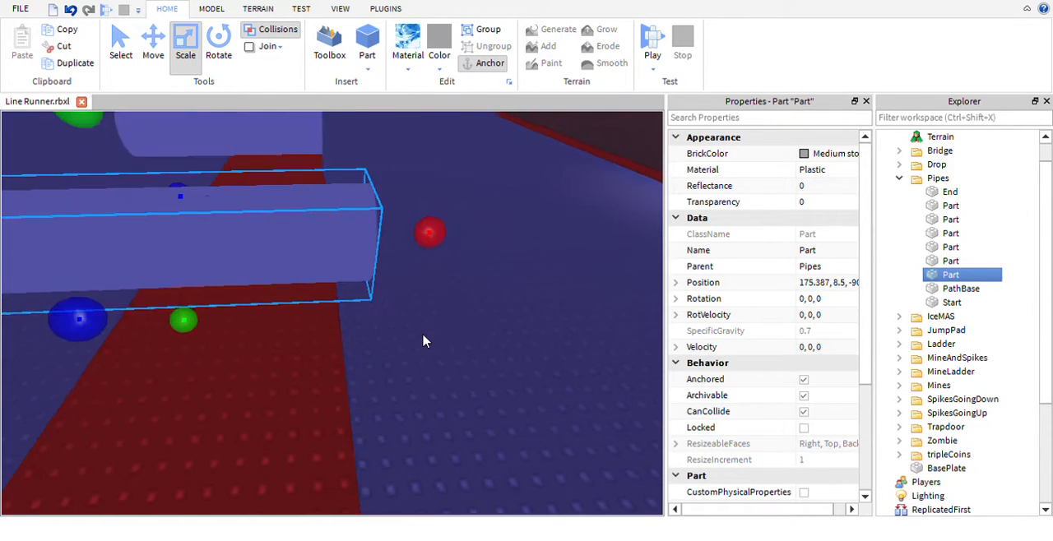
{"action": "right_click_drag", "start_coordinate": [423, 341], "coordinate": [415, 294]}
{"action": "left_click_drag", "start_coordinate": [457, 265], "coordinate": [440, 268]}
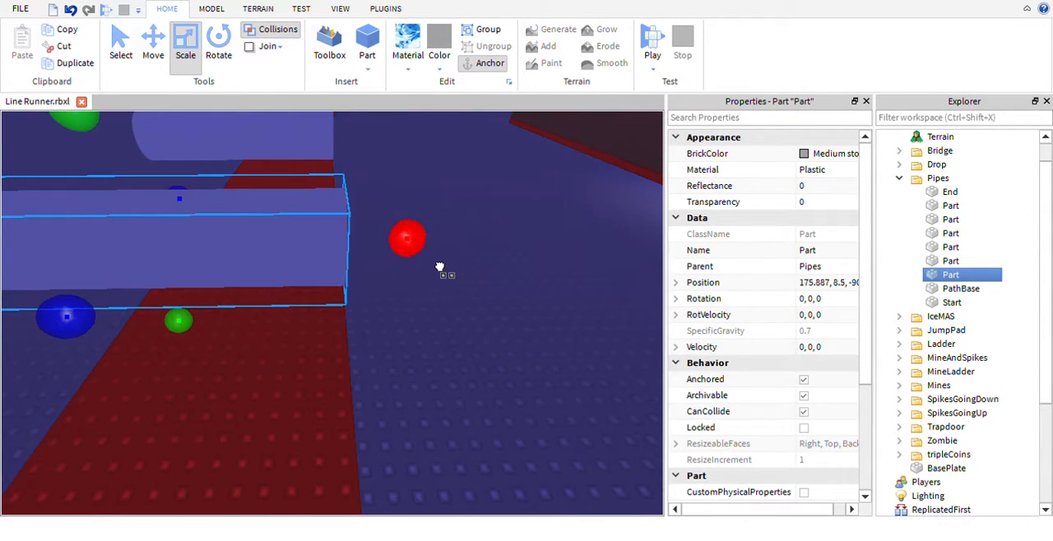
- Extend the sixth pipe to the path base's edge, bringing its centre to X 175.887
{"action": "left_click", "coordinate": [367, 293]}
{"action": "right_click_drag", "start_coordinate": [399, 301], "coordinate": [458, 299]}
{"action": "scroll", "coordinate": [401, 302], "scroll_direction": "down", "scroll_amount": 5}
{"action": "left_click", "coordinate": [421, 309]}
{"action": "key", "text": "w"}
{"action": "key", "text": "w"}
{"action": "scroll", "coordinate": [458, 298], "scroll_direction": "down", "scroll_amount": 5}
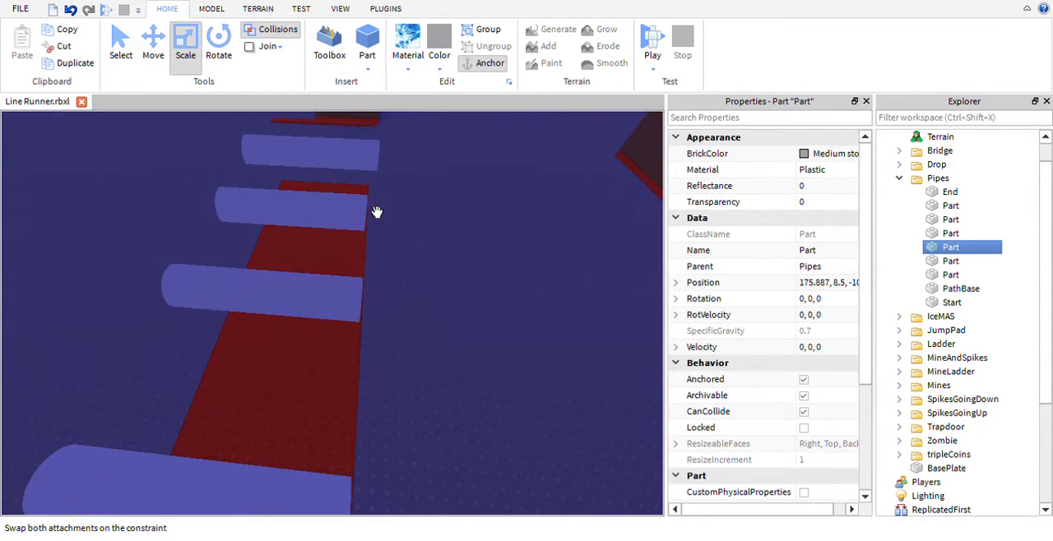
- Trim both ends of the pipe nearest the path's thin red end marker flush with the path base, keeping its centre at X 175.887
{"action": "key", "text": "w"}
{"action": "right_click_drag", "start_coordinate": [458, 249], "coordinate": [458, 249]}
{"action": "key", "text": "s"}
{"action": "key", "text": "w"}
{"action": "left_click", "coordinate": [428, 253]}
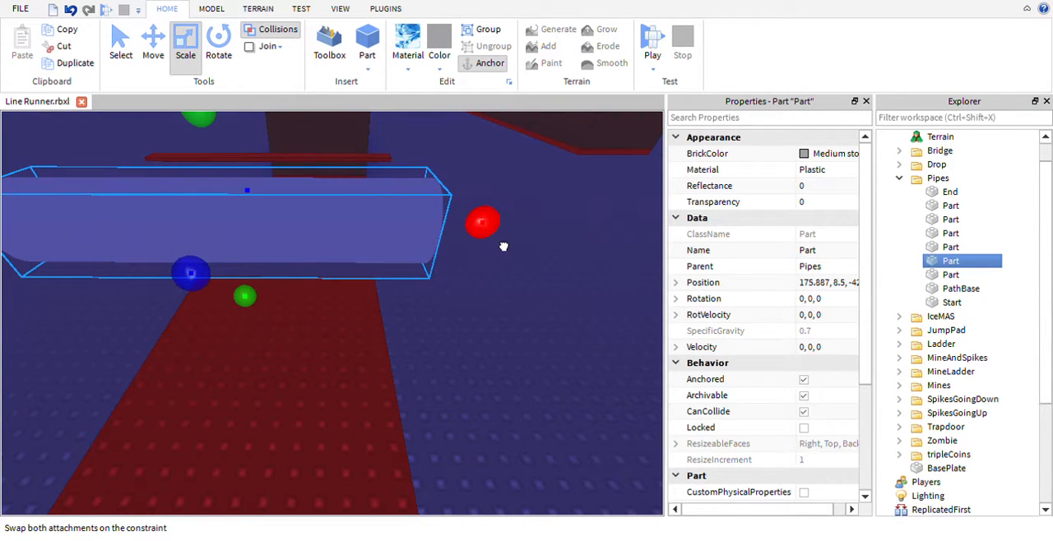
{"action": "left_click_drag", "start_coordinate": [504, 246], "coordinate": [487, 243]}
{"action": "right_click_drag", "start_coordinate": [474, 312], "coordinate": [498, 329]}
{"action": "key", "text": "a"}
{"action": "key", "text": "s"}
{"action": "key", "text": "s"}
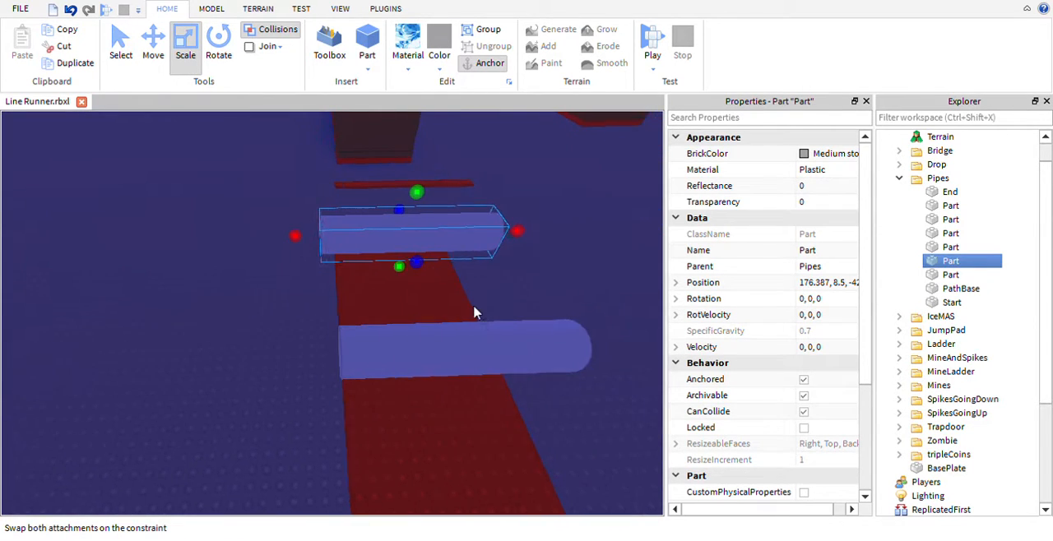
{"action": "left_click_drag", "start_coordinate": [333, 265], "coordinate": [343, 264]}
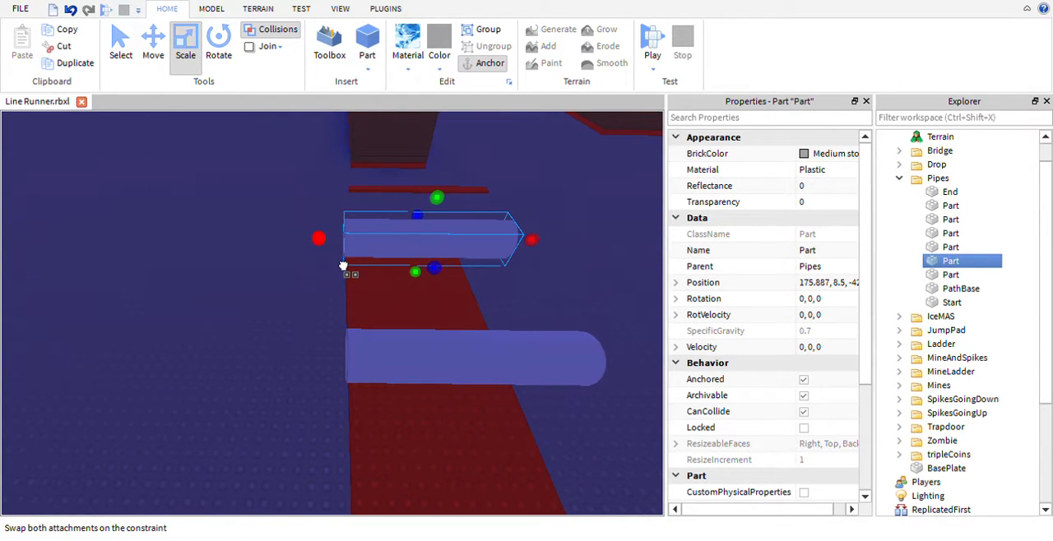
{"action": "key", "text": "d"}
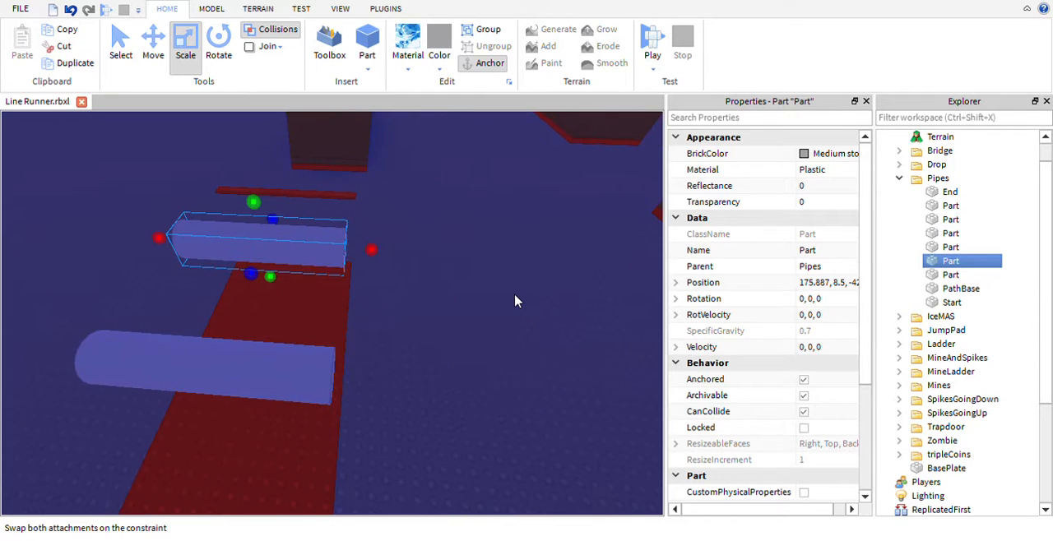
{"action": "key", "text": "a"}
{"action": "key", "text": "s"}
{"action": "right_click_drag", "start_coordinate": [537, 318], "coordinate": [518, 296]}
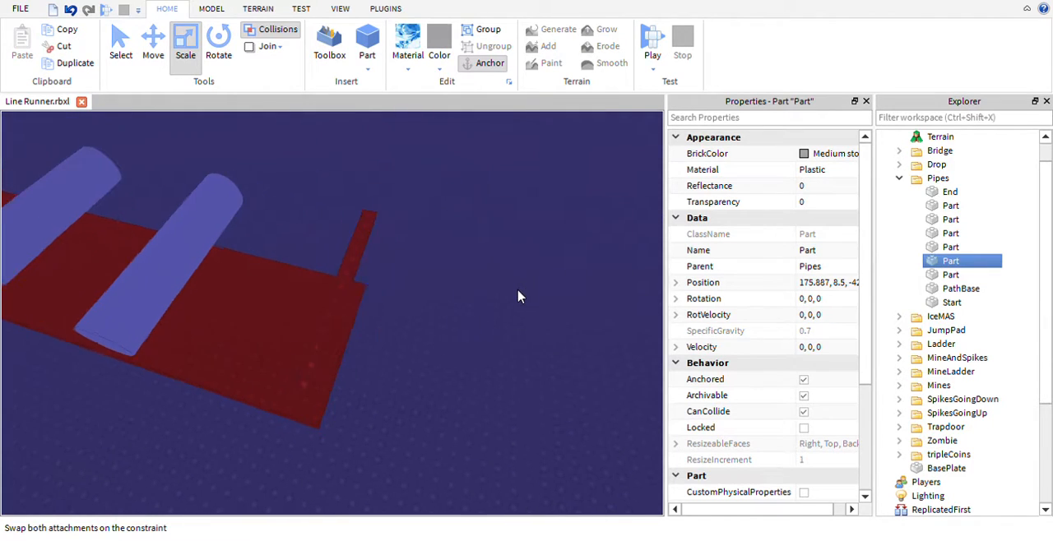
{"action": "key", "text": "d"}
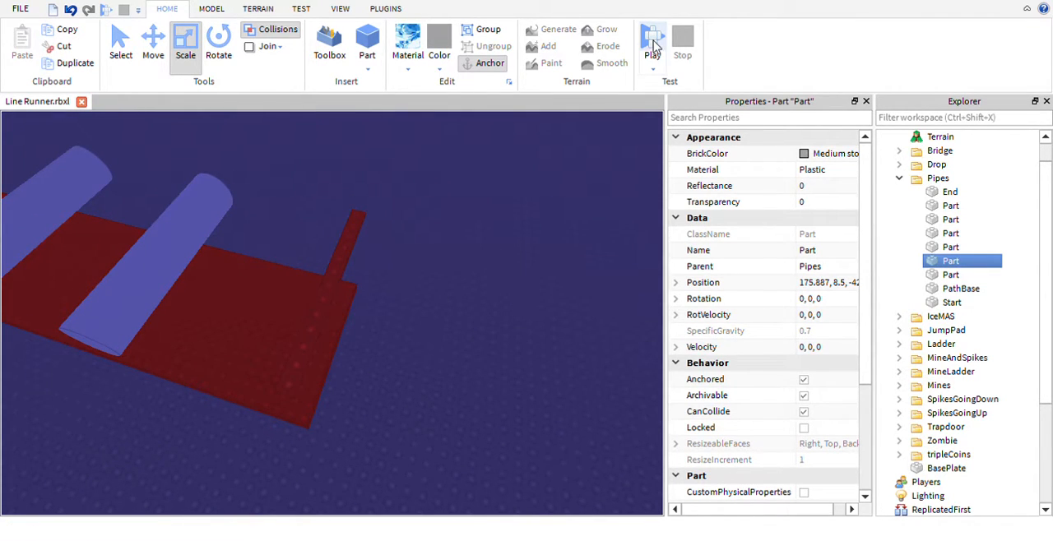
- Launch a playtest of the Line Runner game and start the character's run
{"action": "left_click", "coordinate": [620, 127]}
{"action": "left_click", "coordinate": [649, 44]}
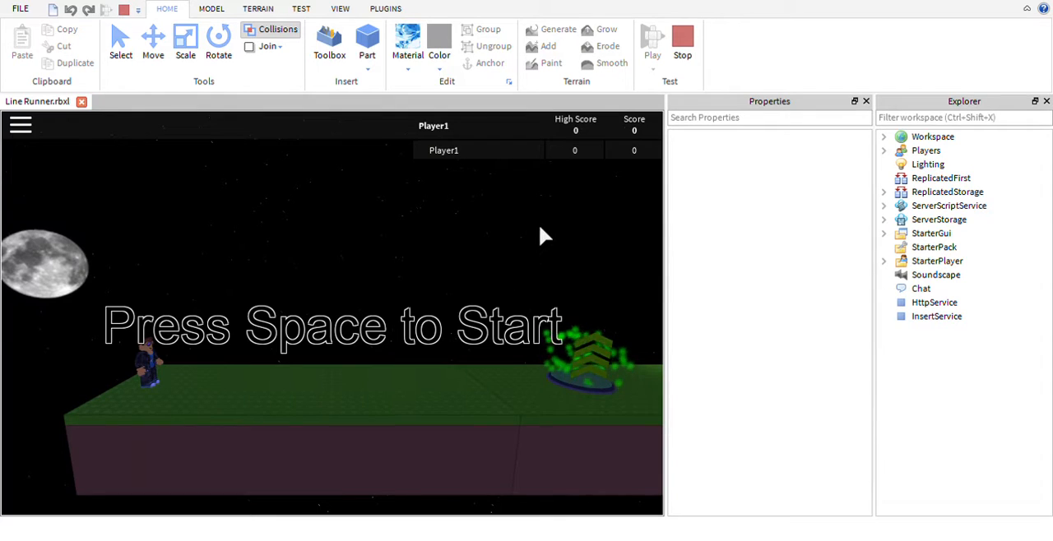
{"action": "key", "text": "space"}
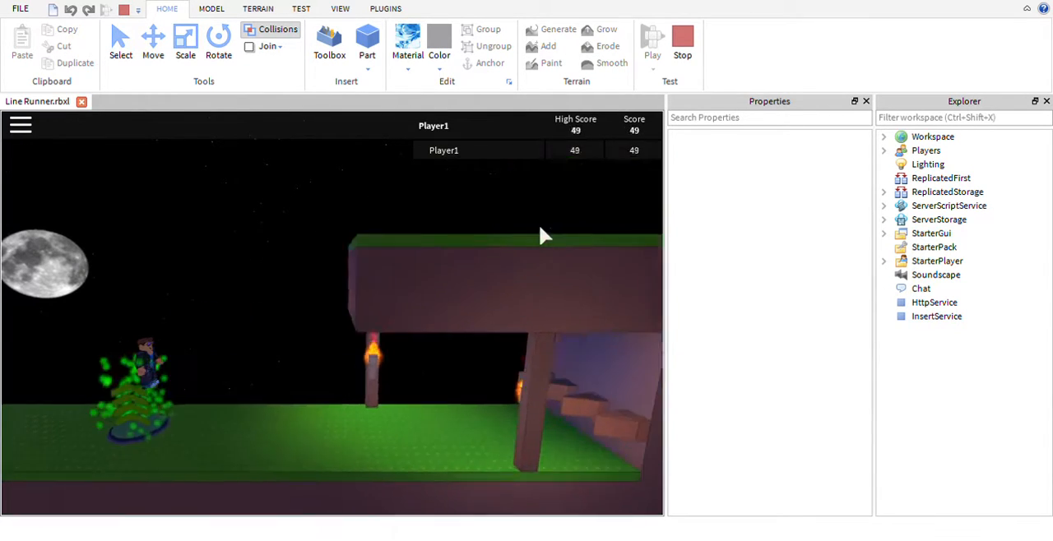
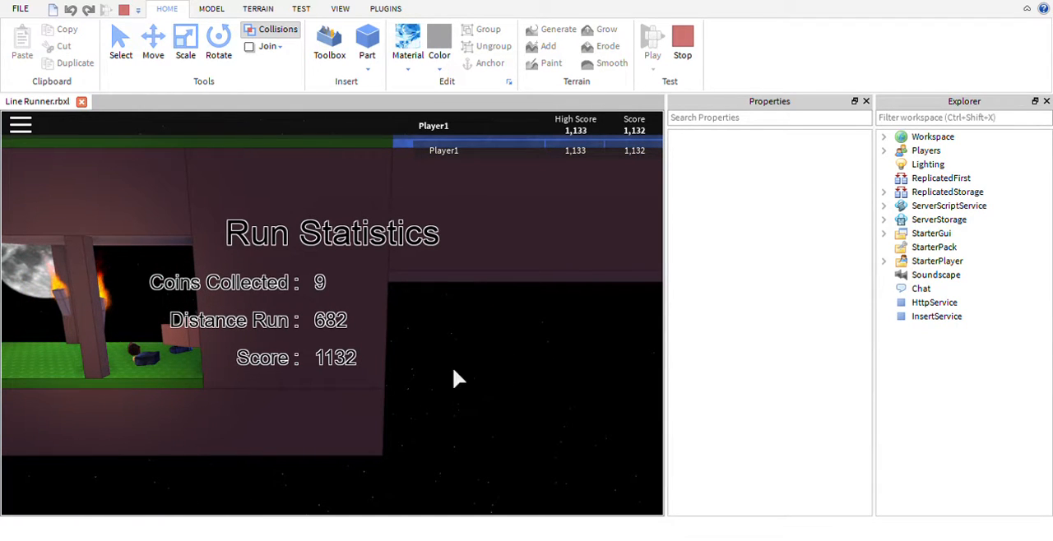
- Playtest the run by jumping over the obstacles, gaps and bridges up to the Pipes section, and end the playtest
{"action": "key", "text": "space"}
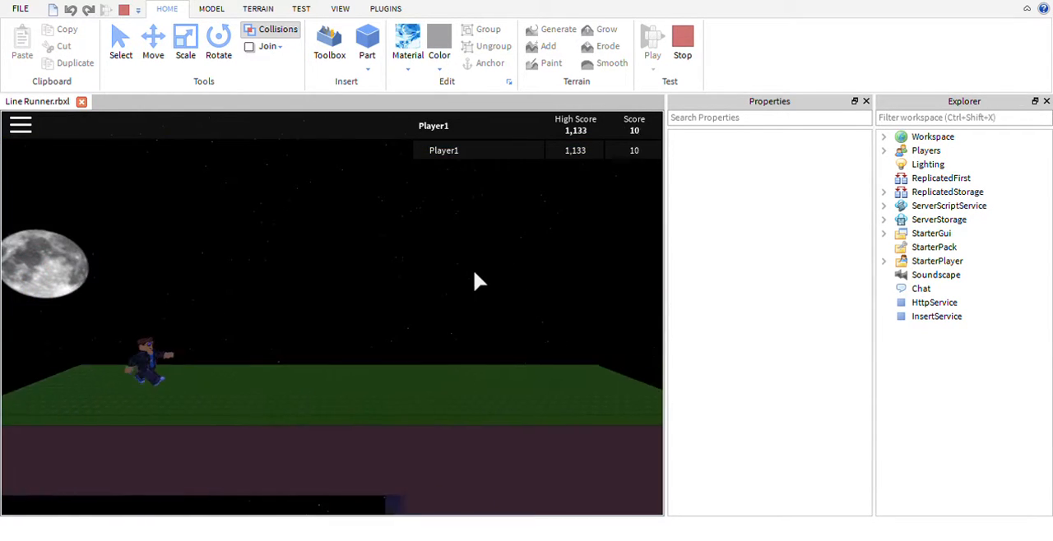
{"action": "key", "text": "space"}
{"action": "key", "text": "space"}
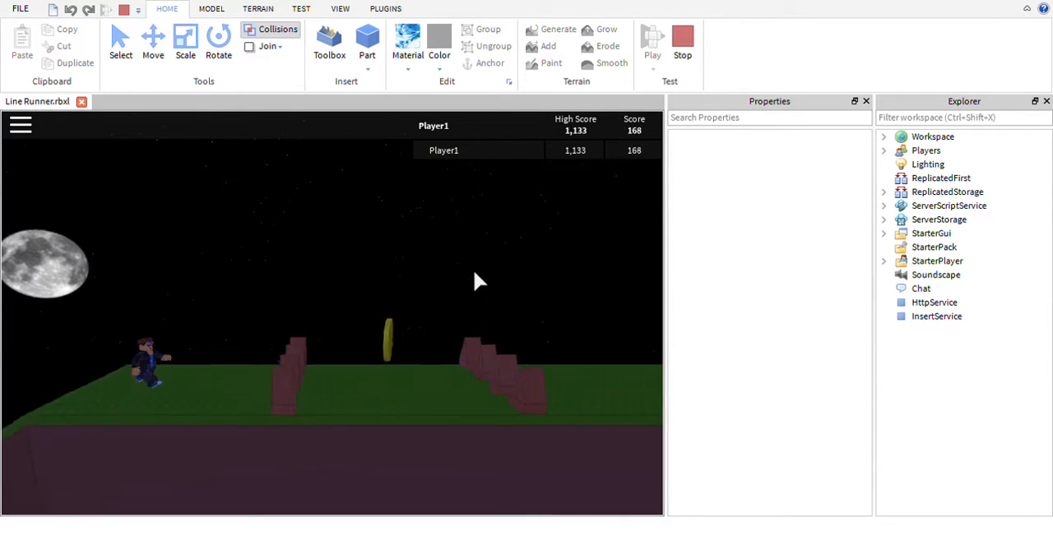
{"action": "key", "text": "space"}
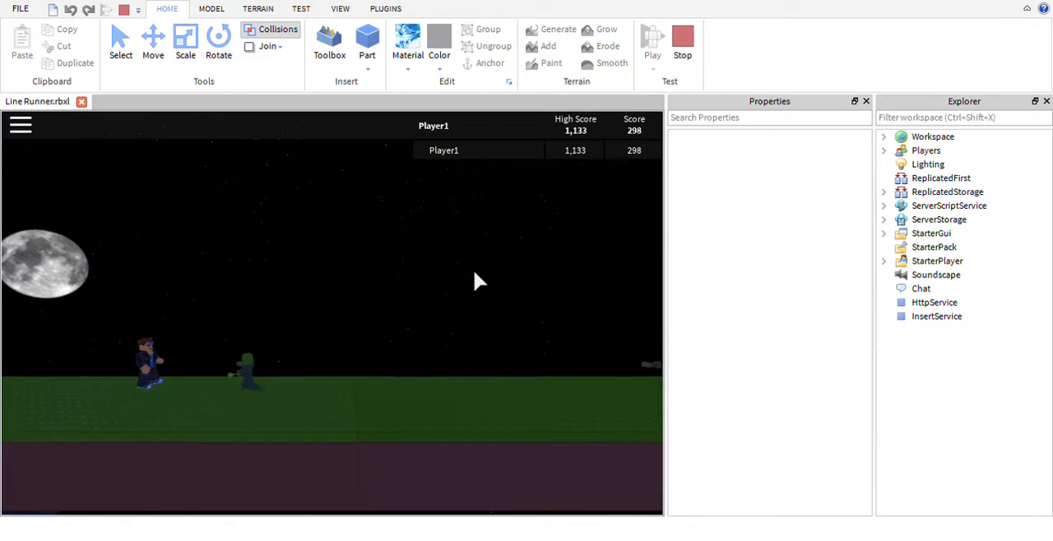
{"action": "key", "text": "space"}
{"action": "key", "text": "space"}
{"action": "key", "text": "space"}
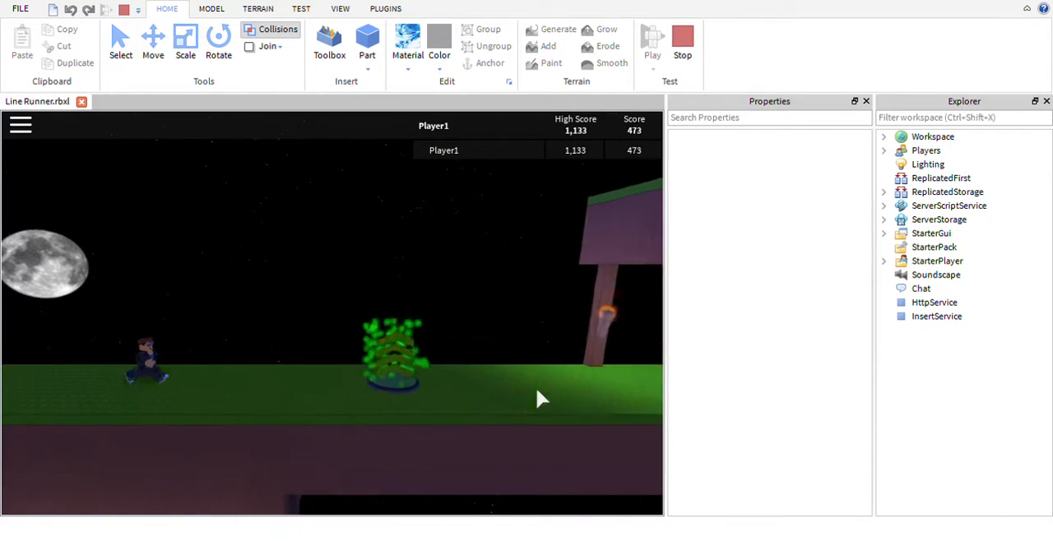
{"action": "key", "text": "space"}
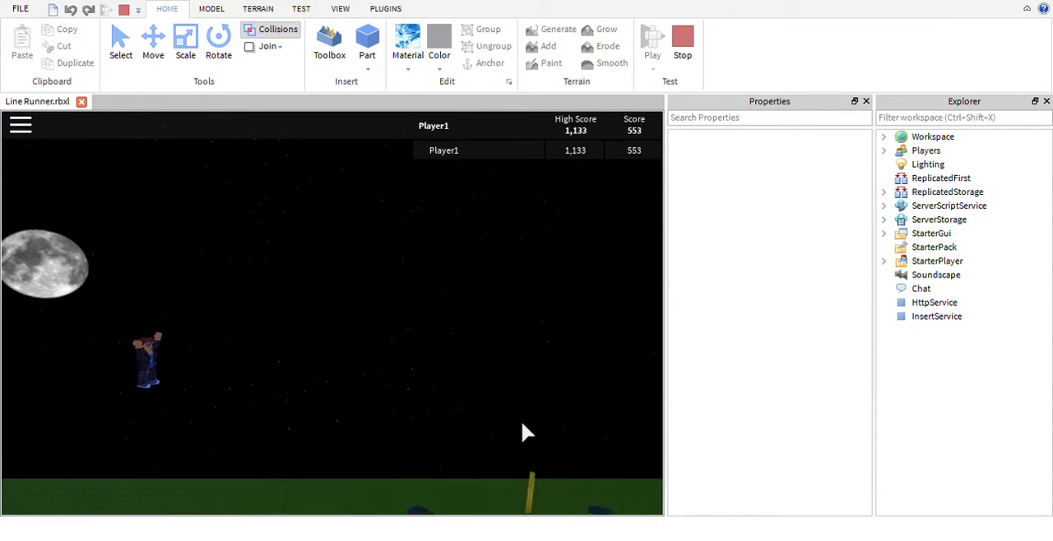
{"action": "key", "text": "space"}
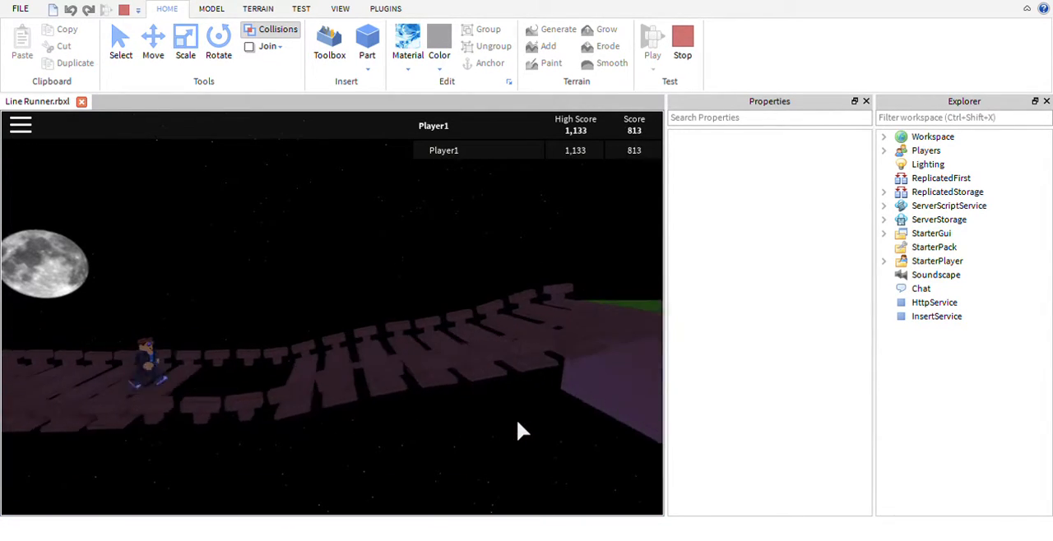
{"action": "key", "text": "space"}
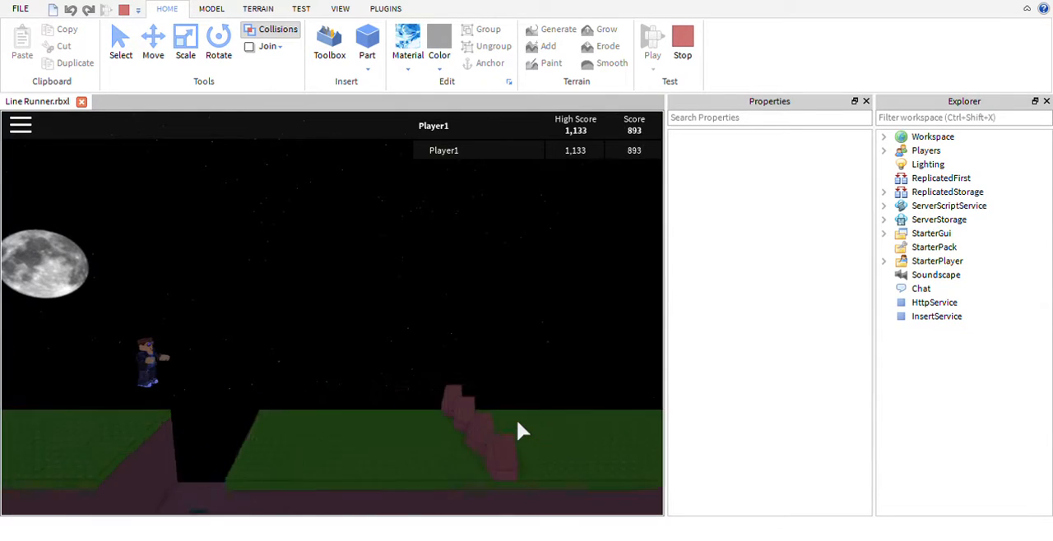
{"action": "key", "text": "space"}
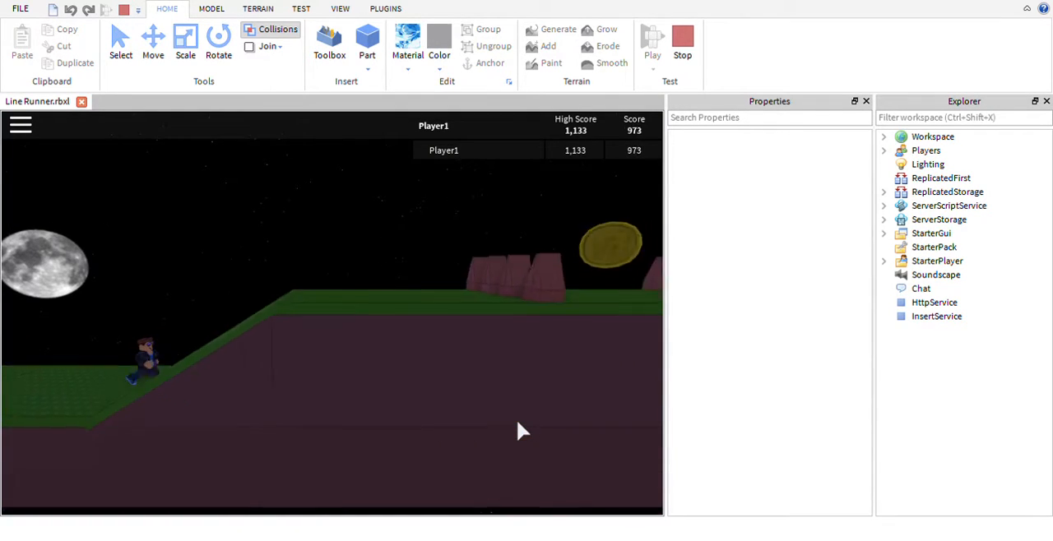
{"action": "key", "text": "space"}
{"action": "key", "text": "space"}
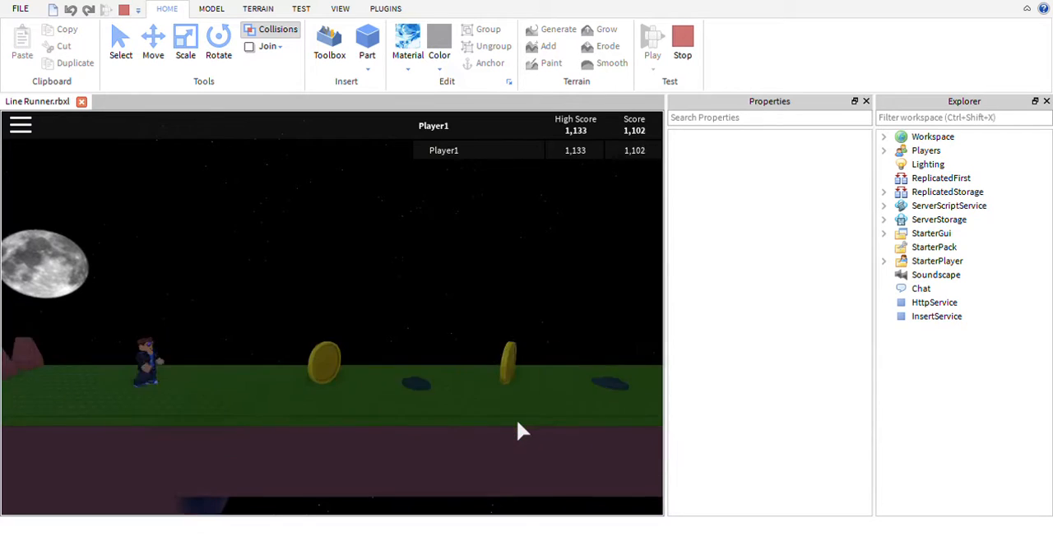
{"action": "key", "text": "space"}
{"action": "key", "text": "space"}
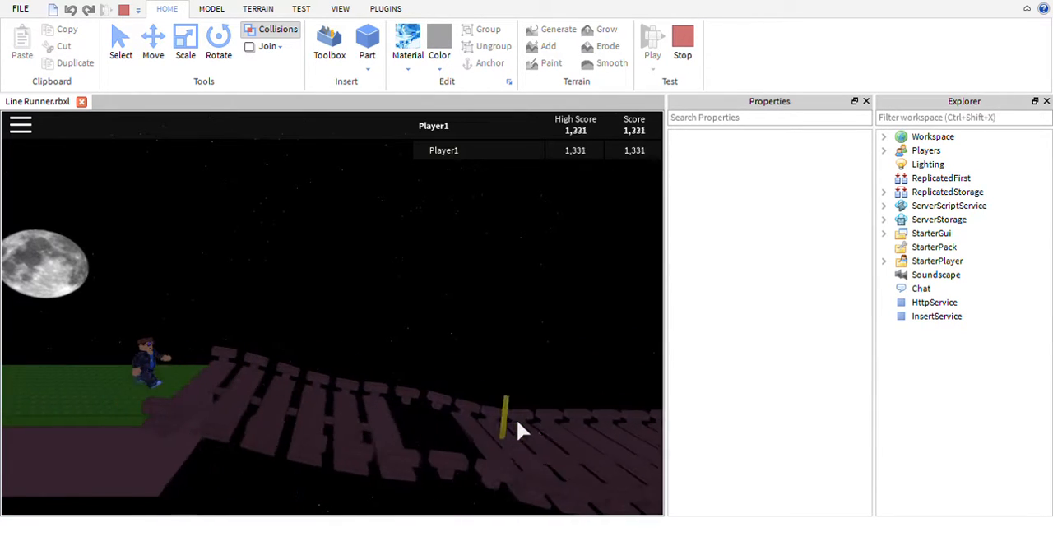
{"action": "key", "text": "space"}
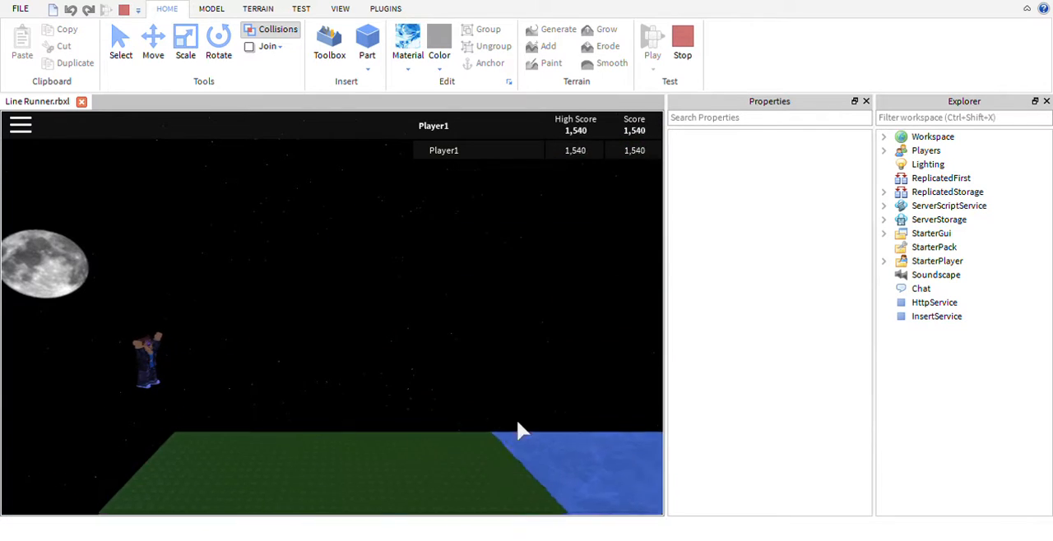
{"action": "key", "text": "space"}
{"action": "key", "text": "space"}
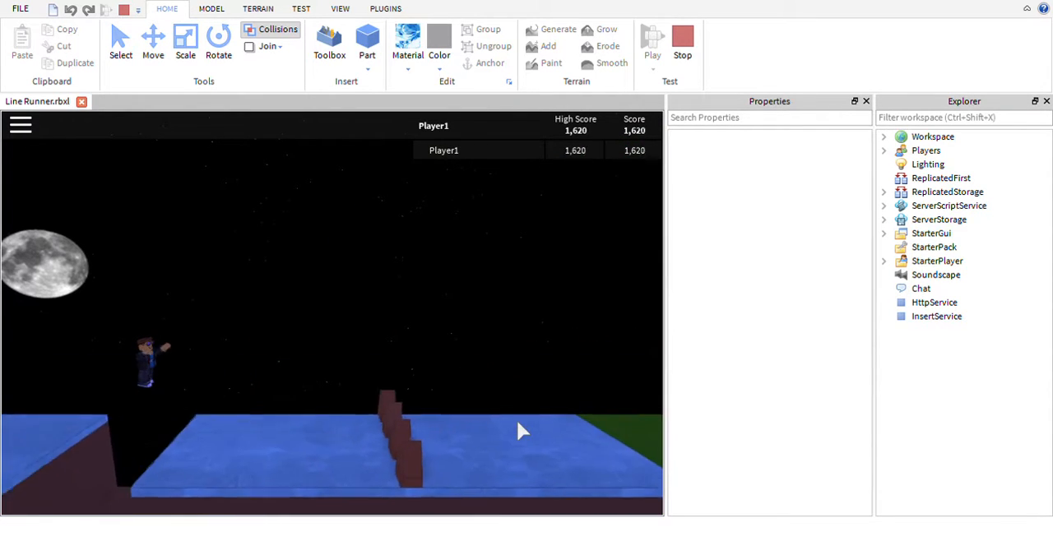
{"action": "key", "text": "space"}
{"action": "key", "text": "space"}
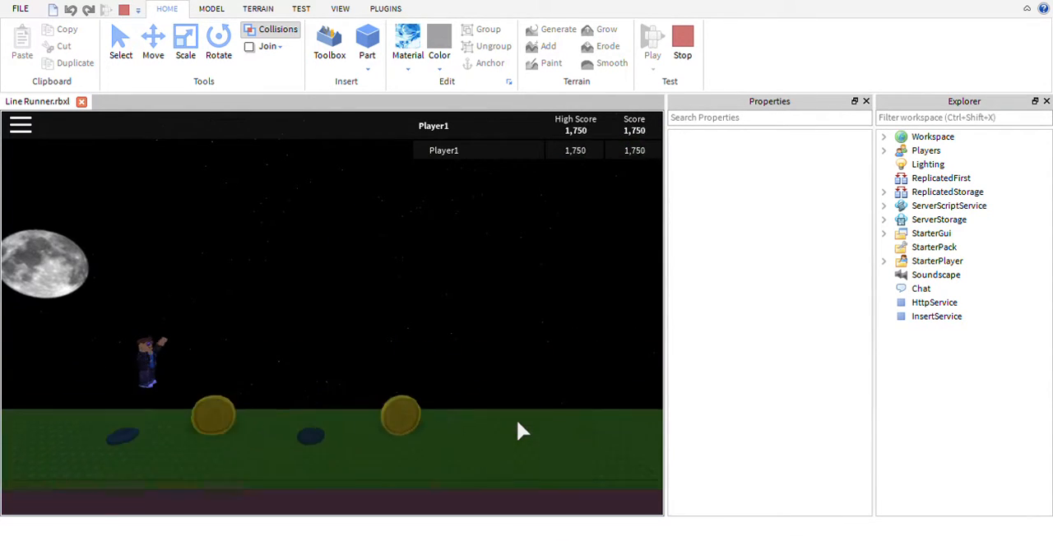
{"action": "key", "text": "space"}
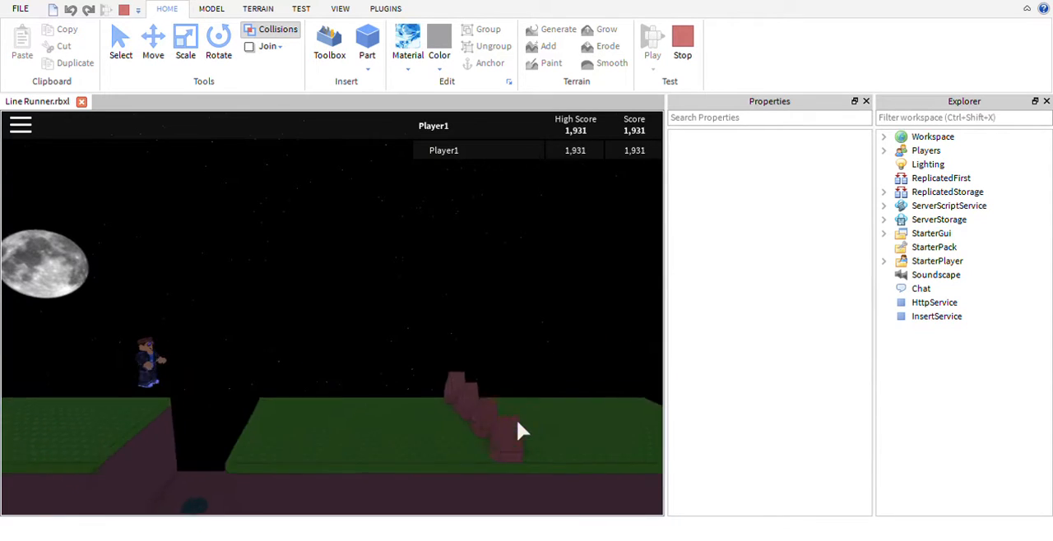
{"action": "key", "text": "space"}
{"action": "key", "text": "space"}
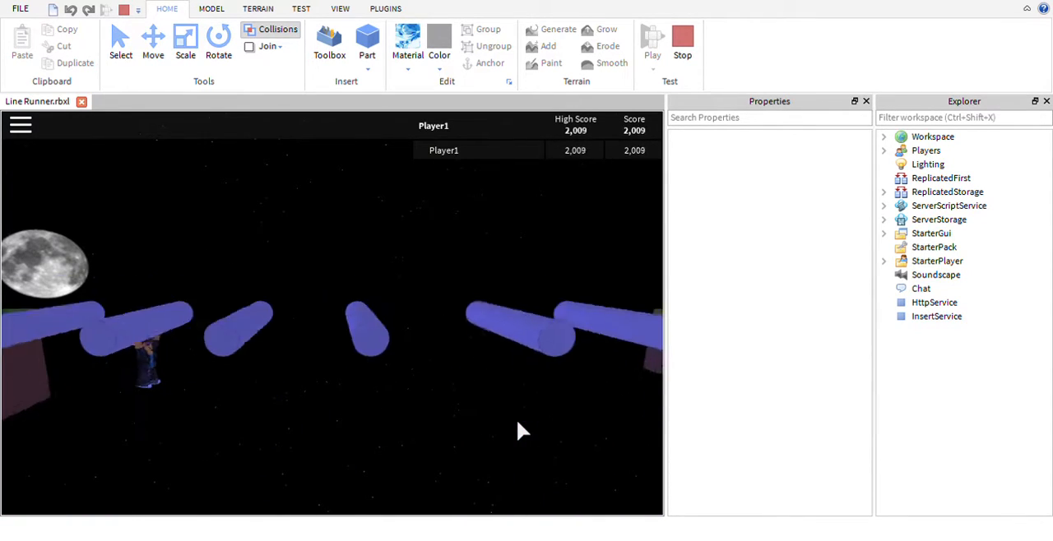
{"action": "left_click", "coordinate": [681, 43]}
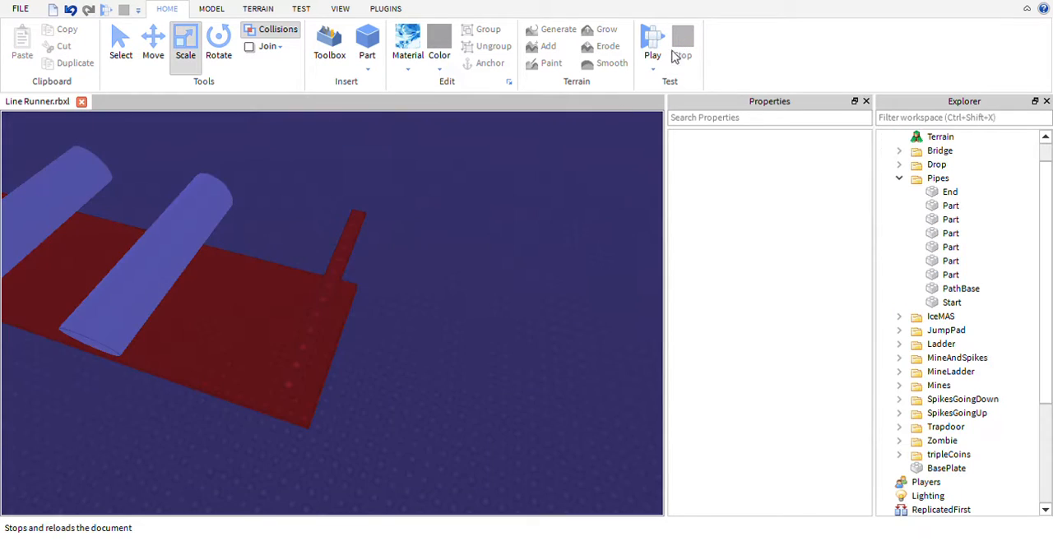
- Delete the last two of the six pipes at the far end of the Pipes path base
{"action": "scroll", "coordinate": [485, 317], "scroll_direction": "down", "scroll_amount": 10}
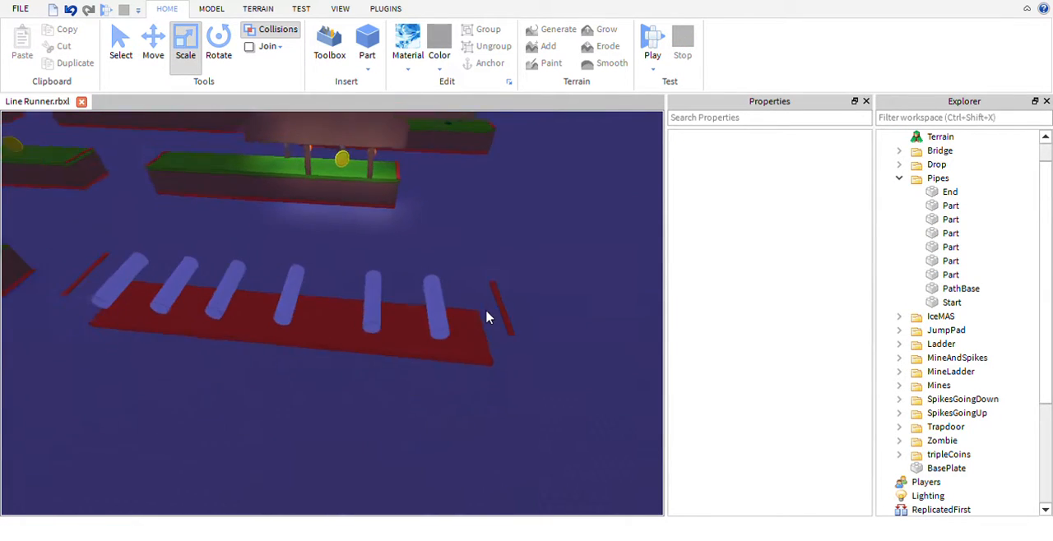
{"action": "scroll", "coordinate": [493, 325], "scroll_direction": "down", "scroll_amount": 3}
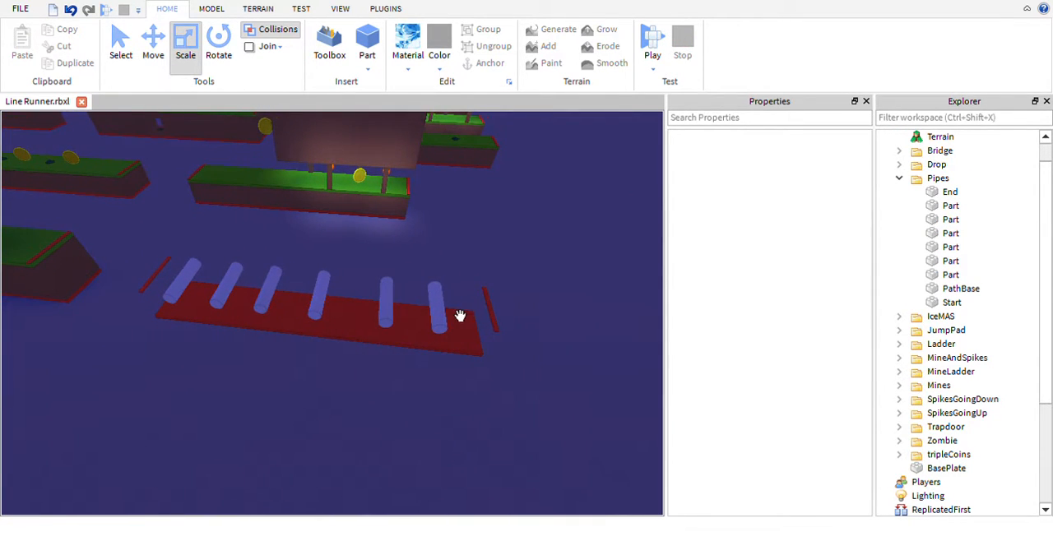
{"action": "left_click", "coordinate": [458, 314]}
{"action": "key", "text": "Delete"}
{"action": "left_click", "coordinate": [386, 311]}
{"action": "key", "text": "Delete"}
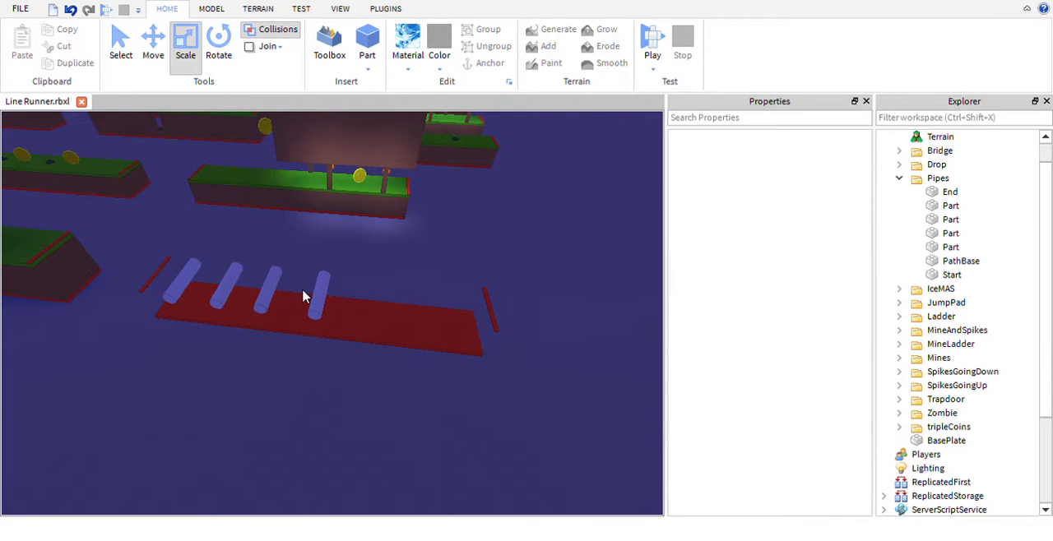
- Spread the four remaining pipes along the path base and enlarge the first one into a thick cylinder
{"action": "left_click", "coordinate": [321, 301]}
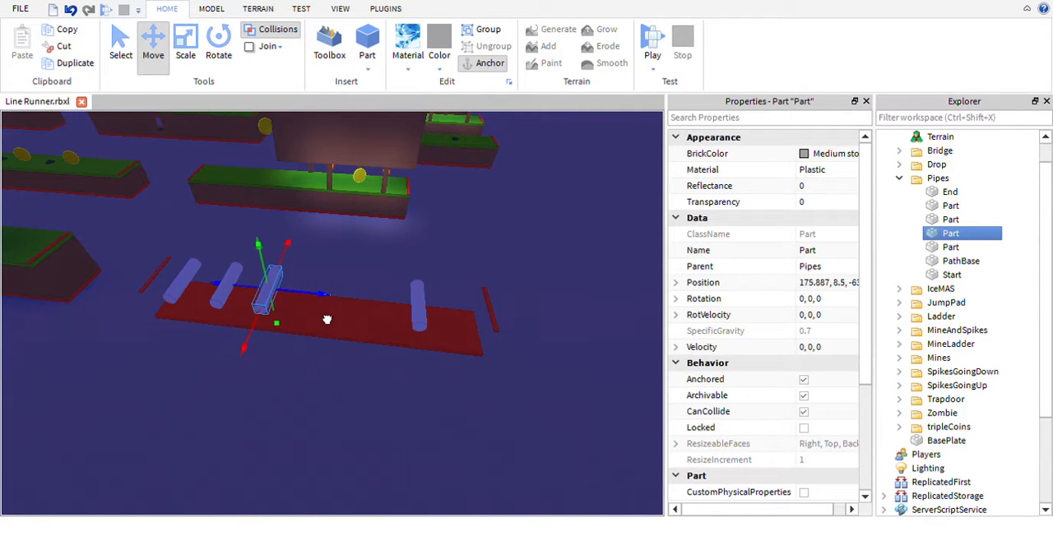
{"action": "left_click", "coordinate": [225, 298]}
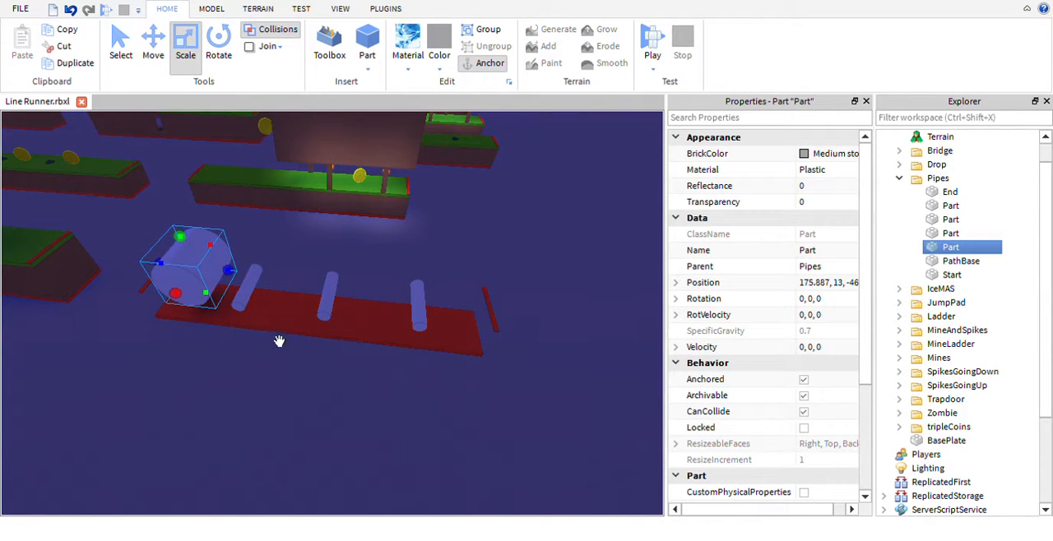
{"action": "key", "text": "f"}
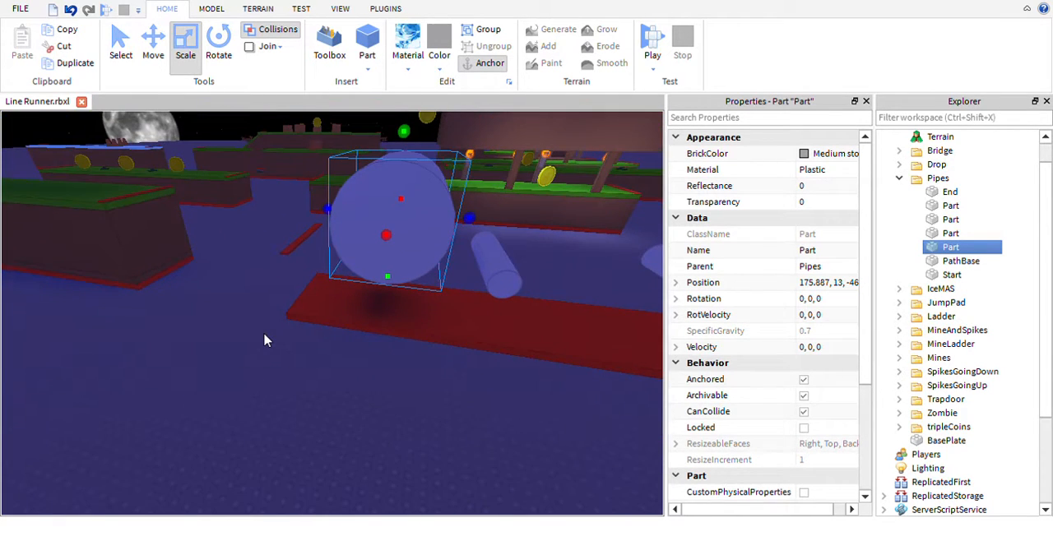
{"action": "right_click_drag", "start_coordinate": [264, 340], "coordinate": [288, 357]}
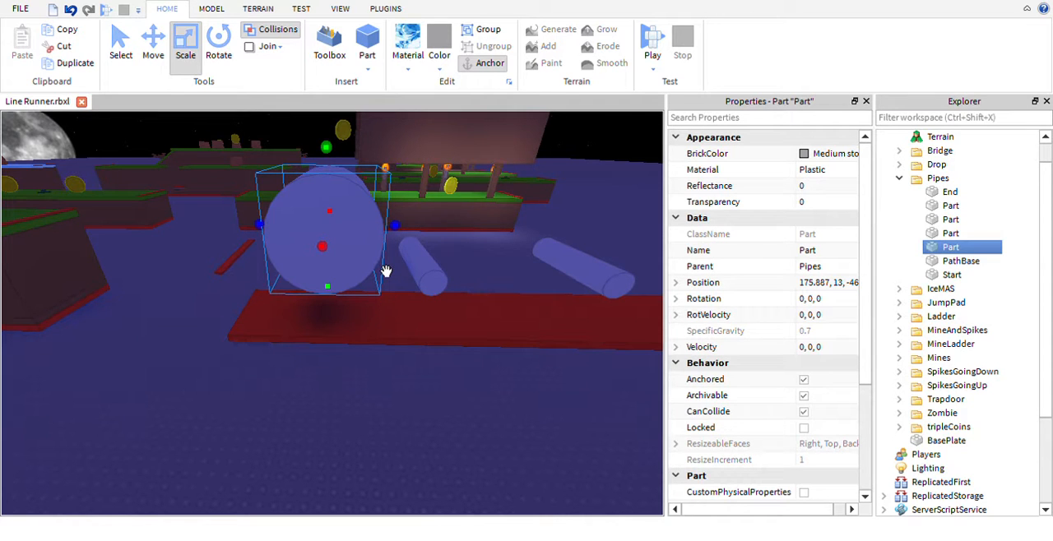
- Delete the enlarged pipe and the two pipes after it, keeping only the pipe at the far end
{"action": "key", "text": "Delete"}
{"action": "left_click", "coordinate": [440, 290]}
{"action": "key", "text": "Delete"}
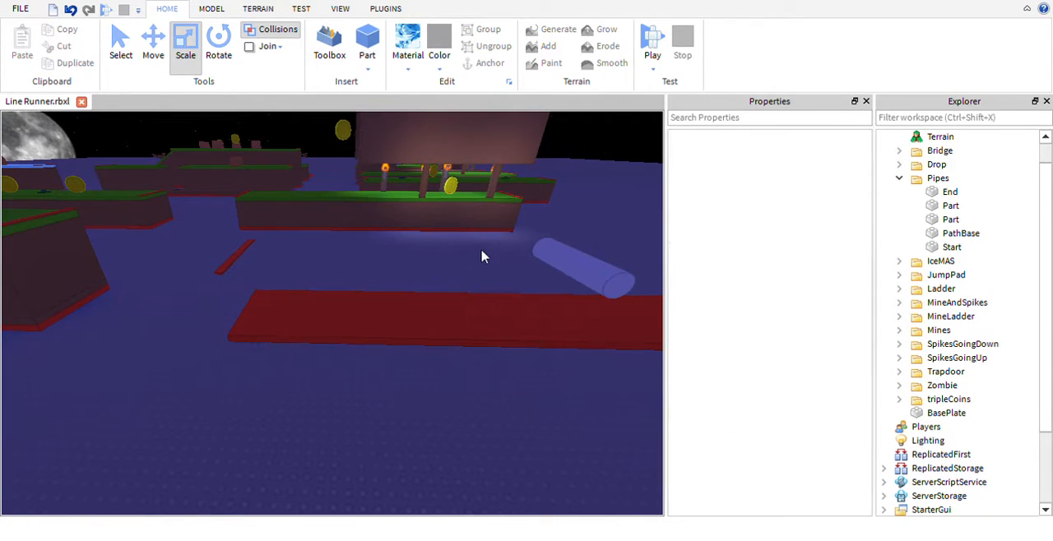
{"action": "right_click_drag", "start_coordinate": [482, 254], "coordinate": [465, 258]}
{"action": "left_click", "coordinate": [424, 274]}
{"action": "key", "text": "Delete"}
{"action": "left_click", "coordinate": [469, 243]}
{"action": "key", "text": "Delete"}
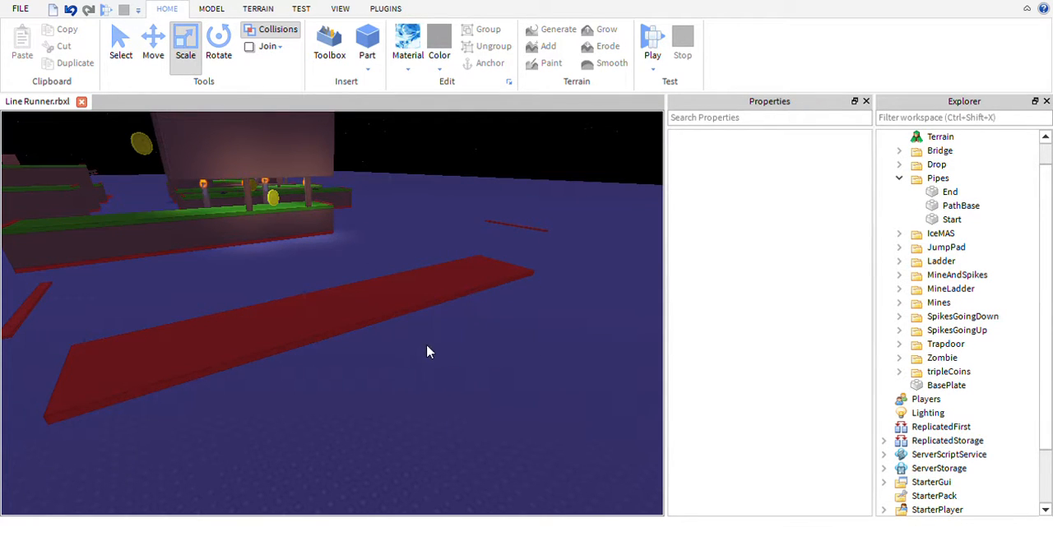
{"action": "key", "text": "ctrl+z"}
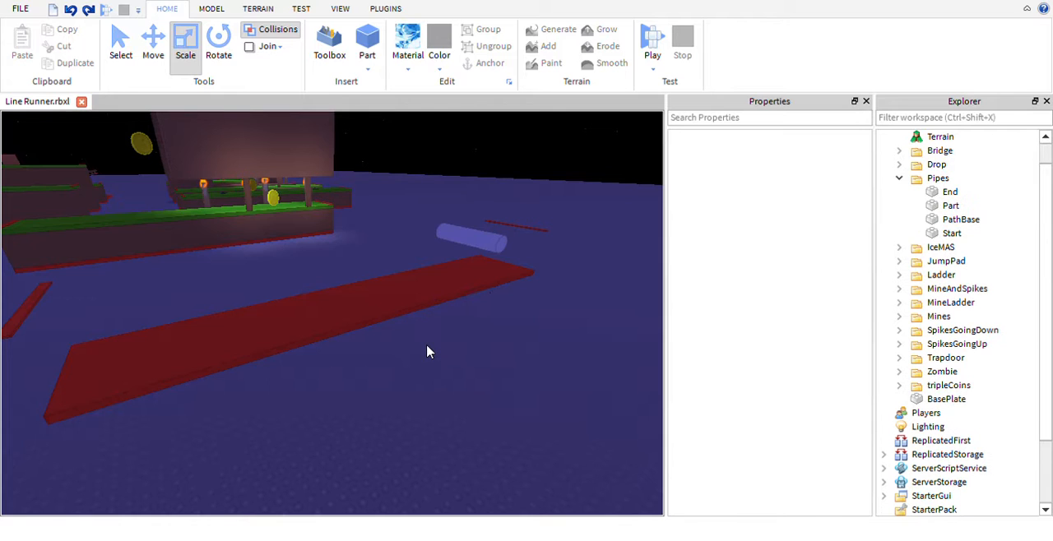
- Rotate the remaining pipe to 0, -90, 0 so it lies lengthwise along the path base
{"action": "left_click", "coordinate": [491, 260]}
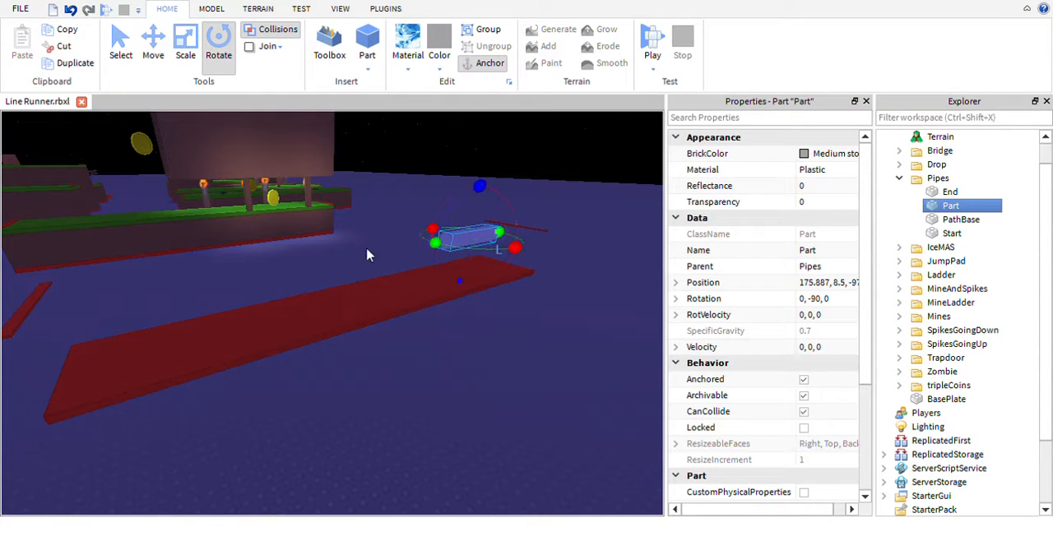
{"action": "right_click_drag", "start_coordinate": [559, 307], "coordinate": [558, 307]}
{"action": "key", "text": "d"}
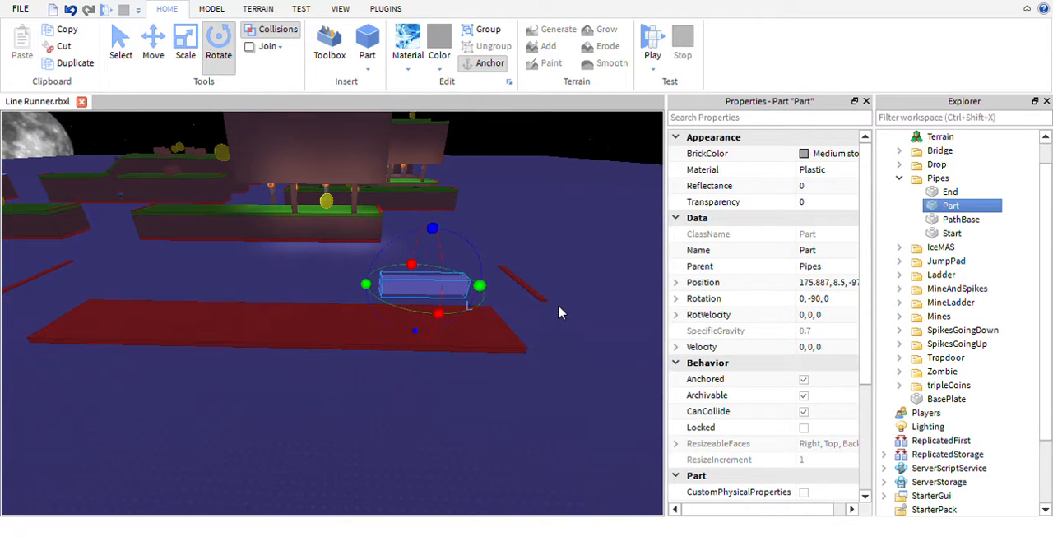
- Duplicate the lengthwise pipe and move the copy to the opposite end of the path base at height 7.5
{"action": "key", "text": "ctrl+d"}
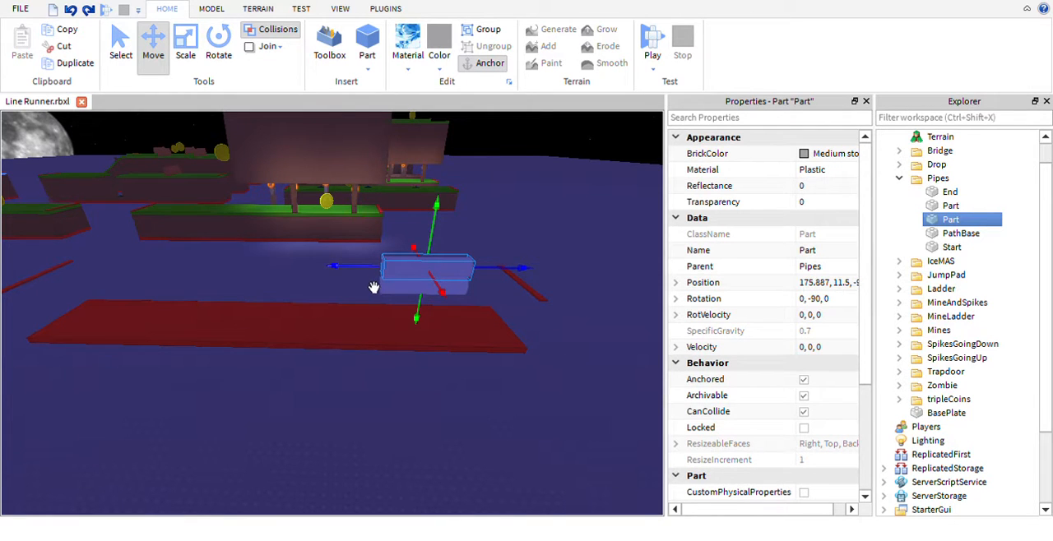
{"action": "left_click_drag", "start_coordinate": [374, 287], "coordinate": [53, 277]}
{"action": "right_click_drag", "start_coordinate": [261, 264], "coordinate": [261, 263]}
{"action": "key", "text": "a"}
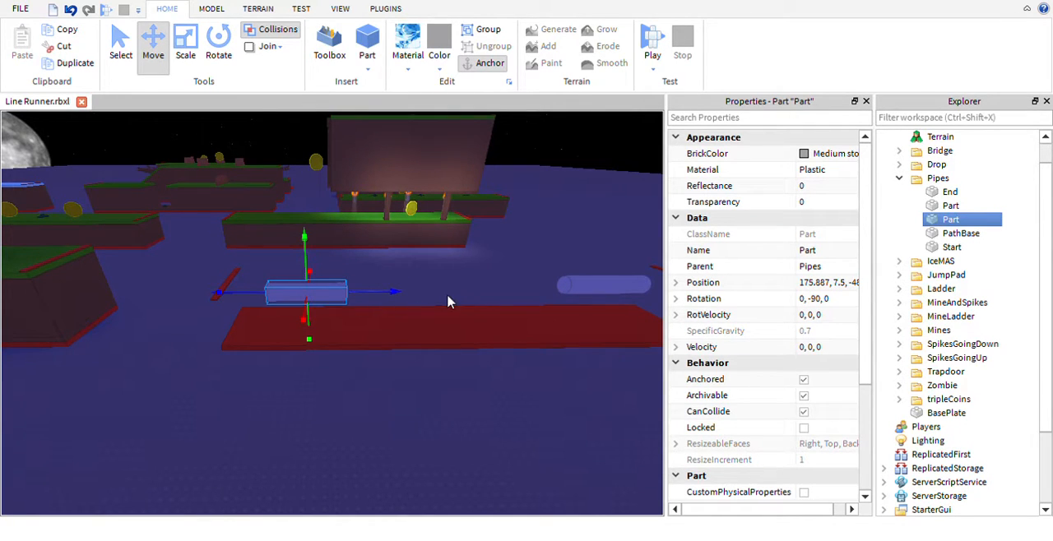
- Slide the original pipe lengthwise toward the thin red marker at its end of the path, keeping its height at 8.5
{"action": "left_click", "coordinate": [539, 319]}
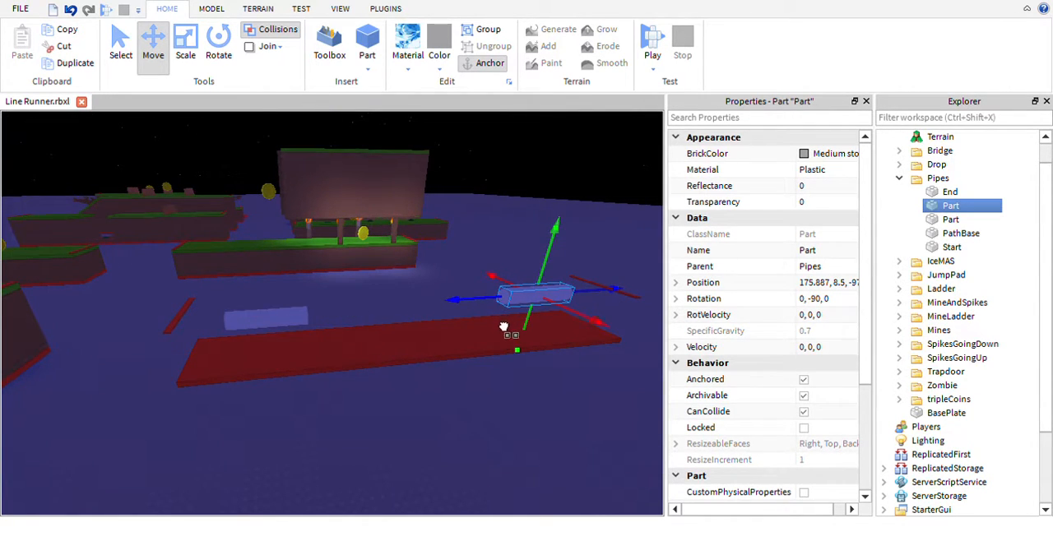
{"action": "right_click_drag", "start_coordinate": [584, 359], "coordinate": [562, 342]}
{"action": "key", "text": "d"}
{"action": "key", "text": "w"}
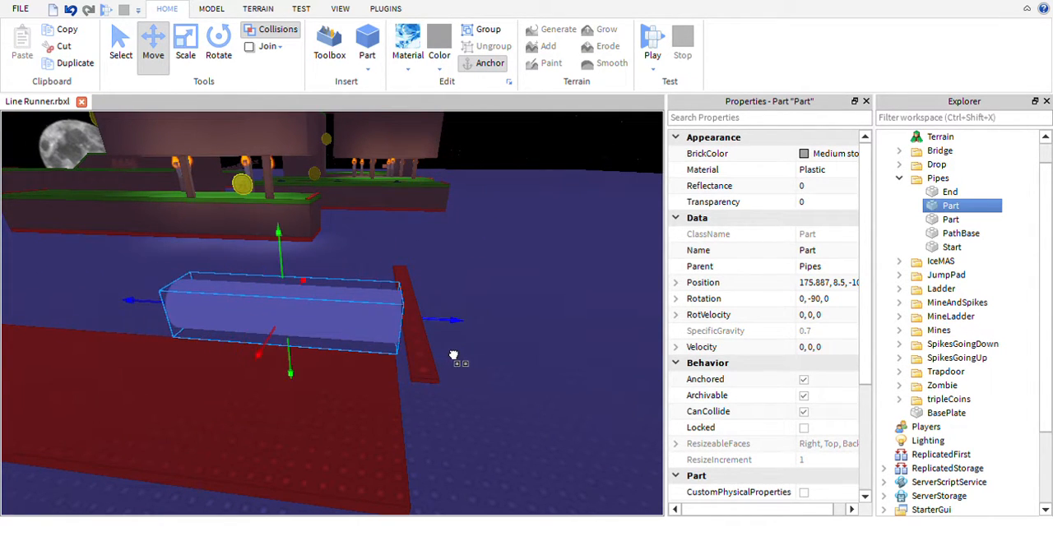
- Slide the 7.5-high pipe lengthwise toward its end marker and the 8.5-high pipe slightly inward from the opposite marker
{"action": "key", "text": "a"}
{"action": "right_click_drag", "start_coordinate": [352, 305], "coordinate": [352, 305]}
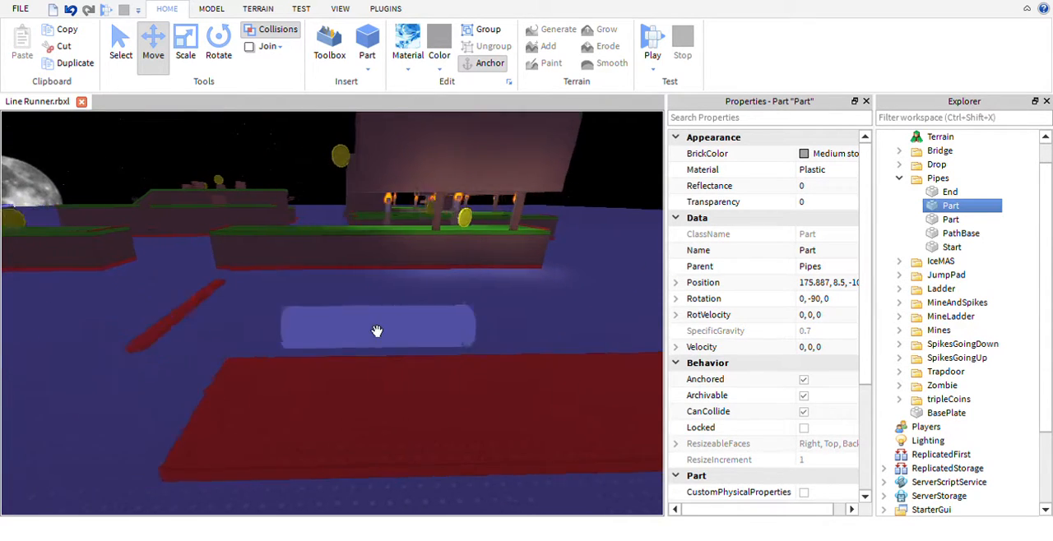
{"action": "key", "text": "w"}
{"action": "left_click", "coordinate": [398, 349]}
{"action": "key", "text": "a"}
{"action": "left_click_drag", "start_coordinate": [307, 356], "coordinate": [294, 371]}
{"action": "key", "text": "d"}
{"action": "key", "text": "a"}
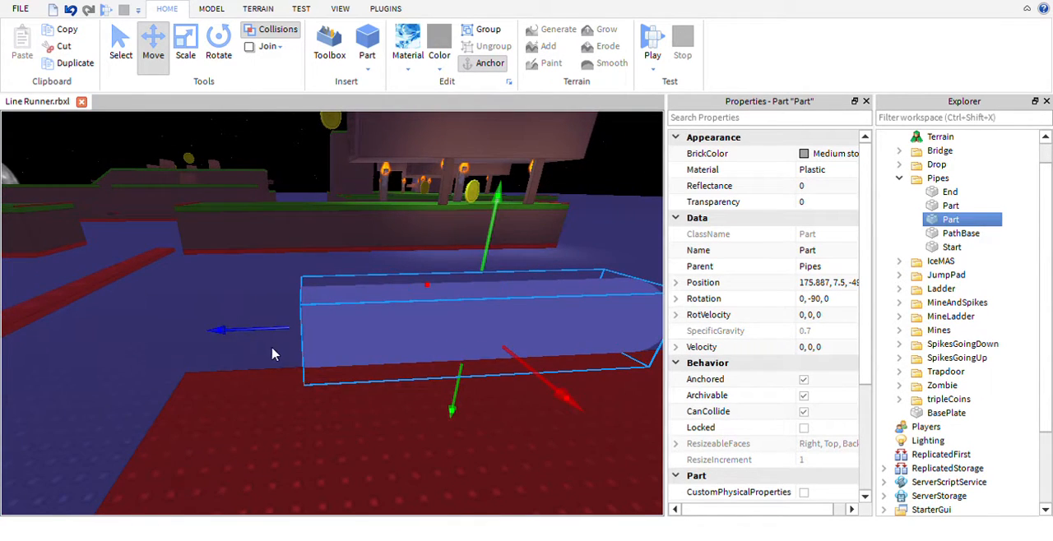
{"action": "key", "text": "d"}
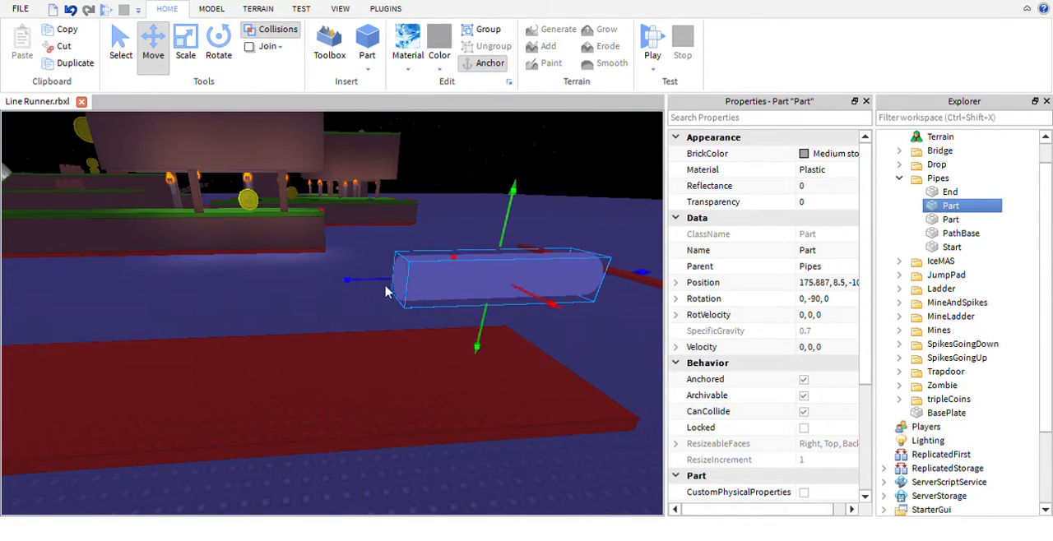
{"action": "left_click_drag", "start_coordinate": [370, 309], "coordinate": [344, 311]}
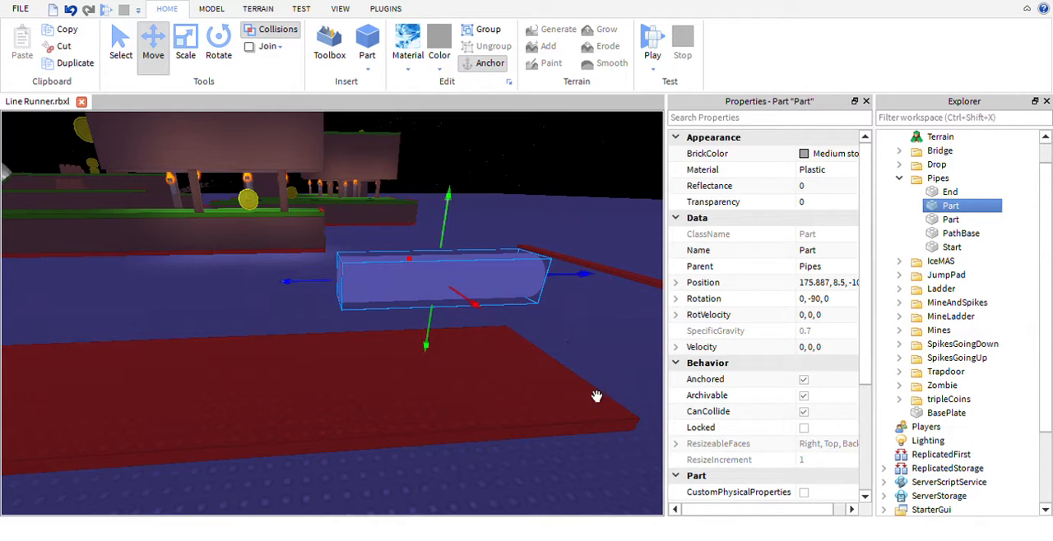
- Duplicate the 8.5-high pipe and place the copy midway between the two end pipes at height 8.5
{"action": "key", "text": "s"}
{"action": "right_click_drag", "start_coordinate": [596, 397], "coordinate": [573, 383]}
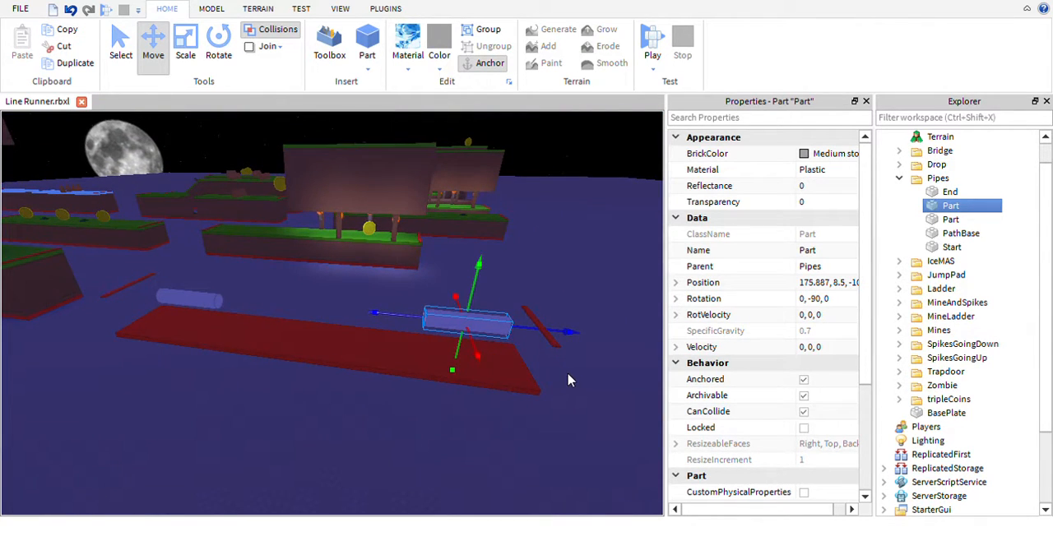
{"action": "key", "text": "ctrl+d"}
{"action": "left_click_drag", "start_coordinate": [424, 327], "coordinate": [271, 308]}
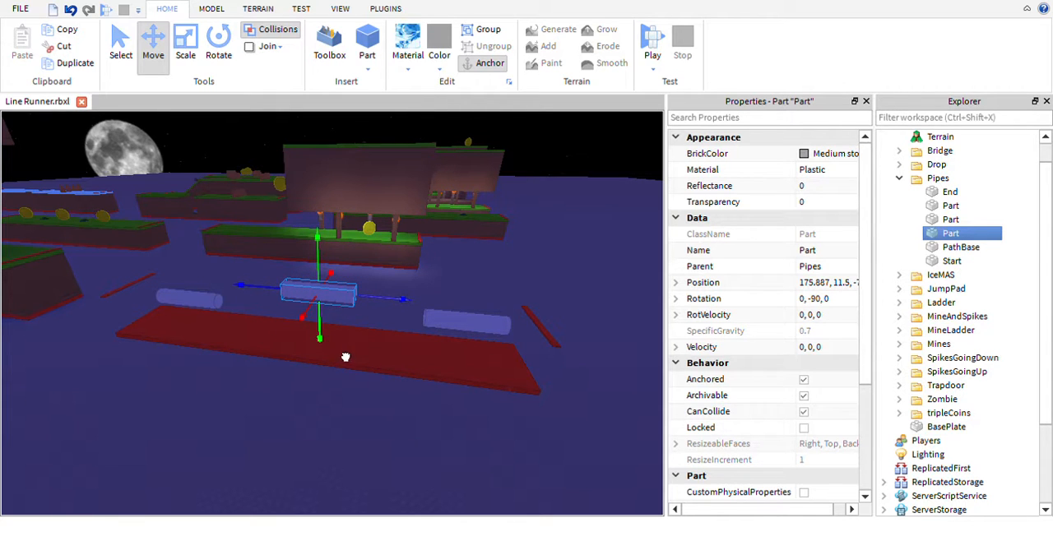
{"action": "right_click_drag", "start_coordinate": [381, 428], "coordinate": [381, 428]}
{"action": "key", "text": "w"}
{"action": "key", "text": "d"}
{"action": "key", "text": "s"}
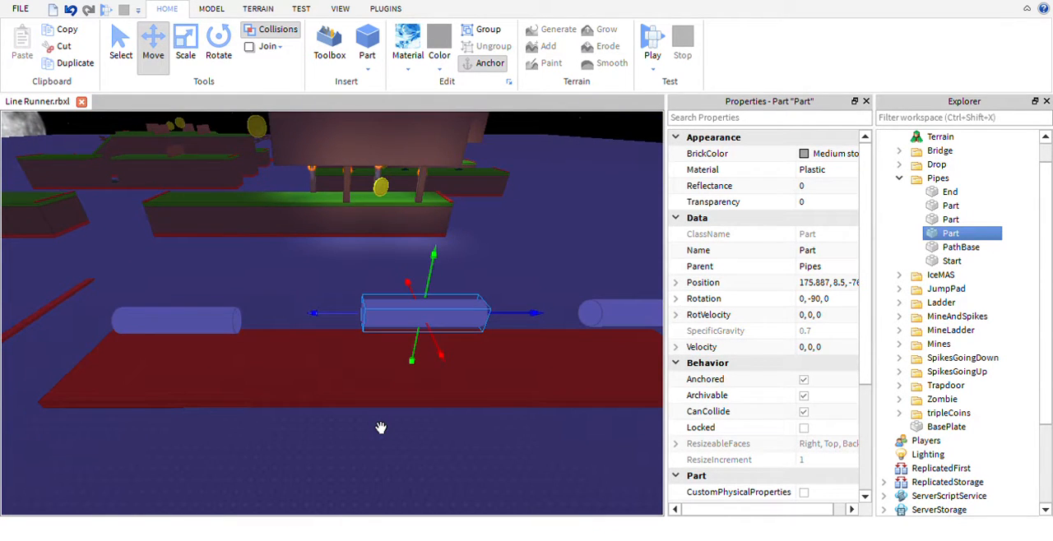
- Playtest the track, jumping over the gaps, spikes, mines and zombie and across the pipes, and stop the test when the run ends
{"action": "left_click", "coordinate": [651, 39]}
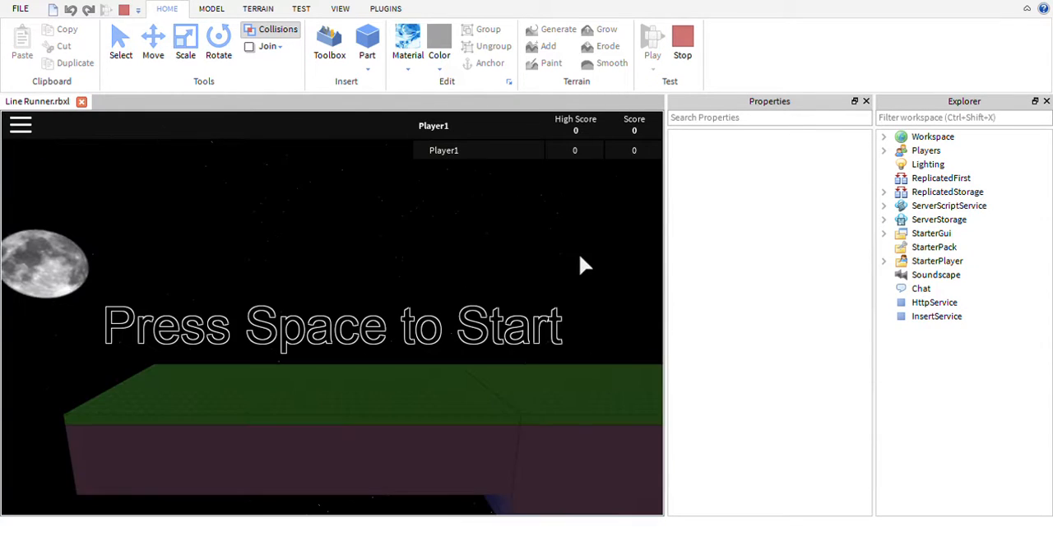
{"action": "key", "text": "space"}
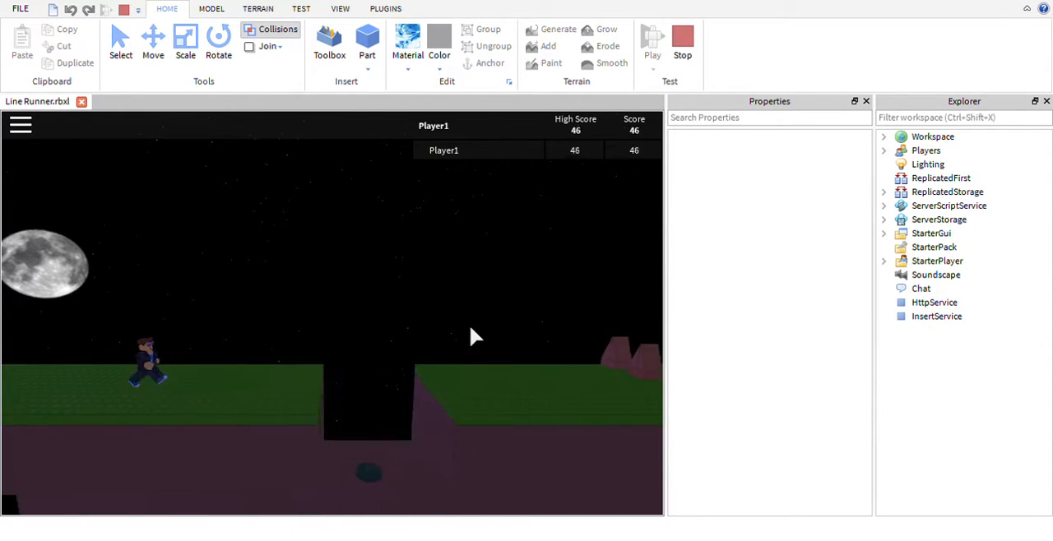
{"action": "key", "text": "space"}
{"action": "key", "text": "space"}
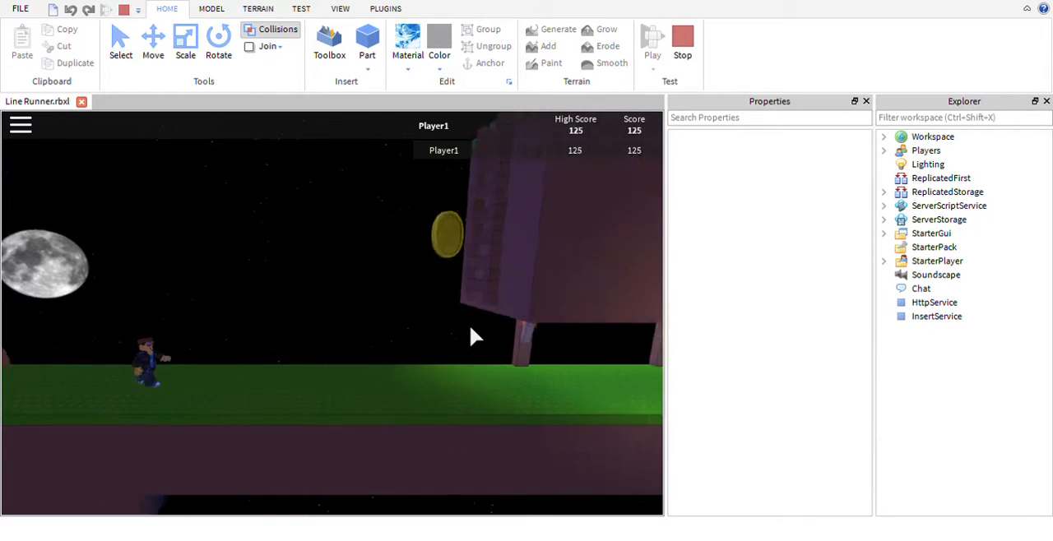
{"action": "key", "text": "space"}
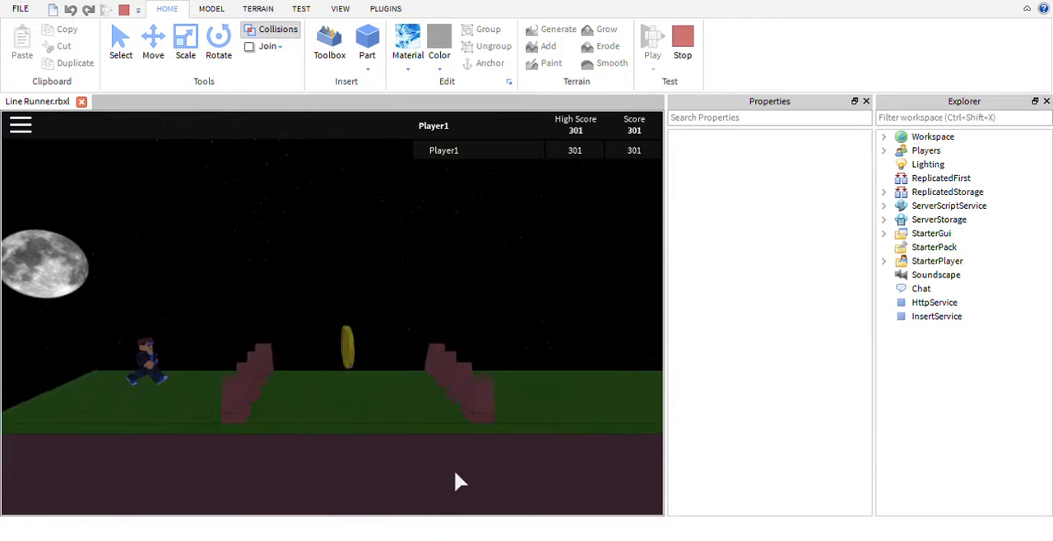
{"action": "key", "text": "space"}
{"action": "key", "text": "space"}
{"action": "key", "text": "space"}
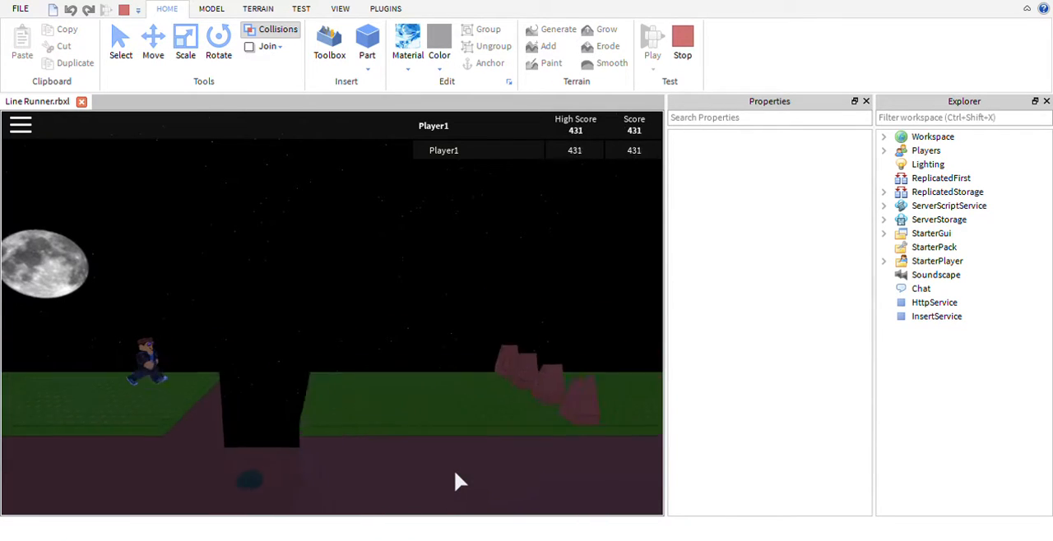
{"action": "key", "text": "space"}
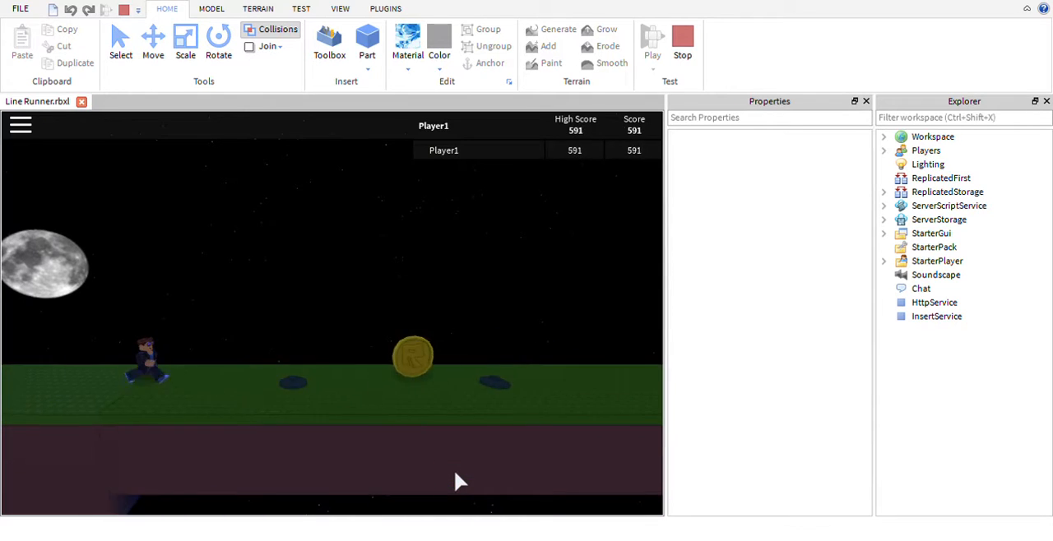
{"action": "key", "text": "space"}
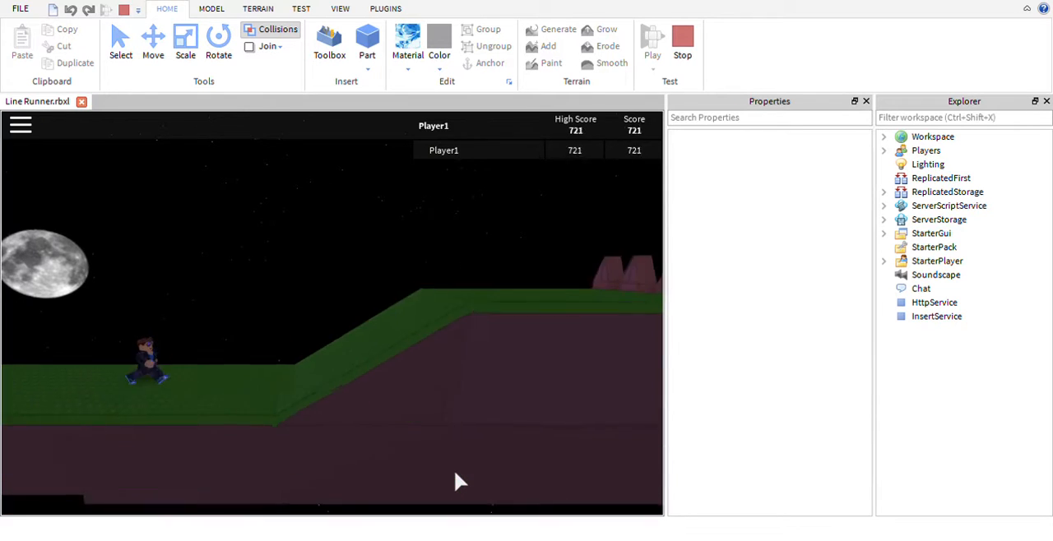
{"action": "key", "text": "space"}
{"action": "key", "text": "space"}
{"action": "key", "text": "space"}
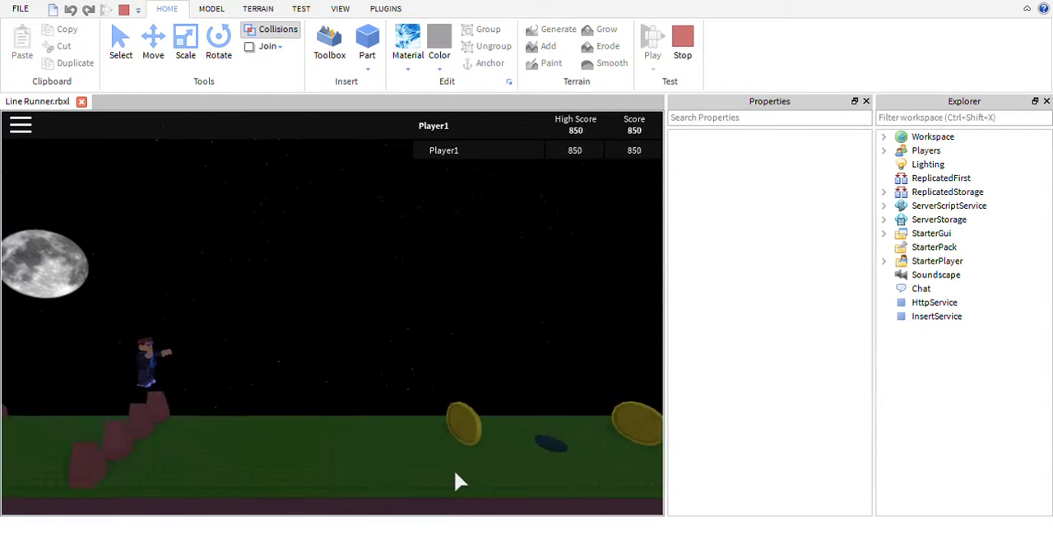
{"action": "key", "text": "space"}
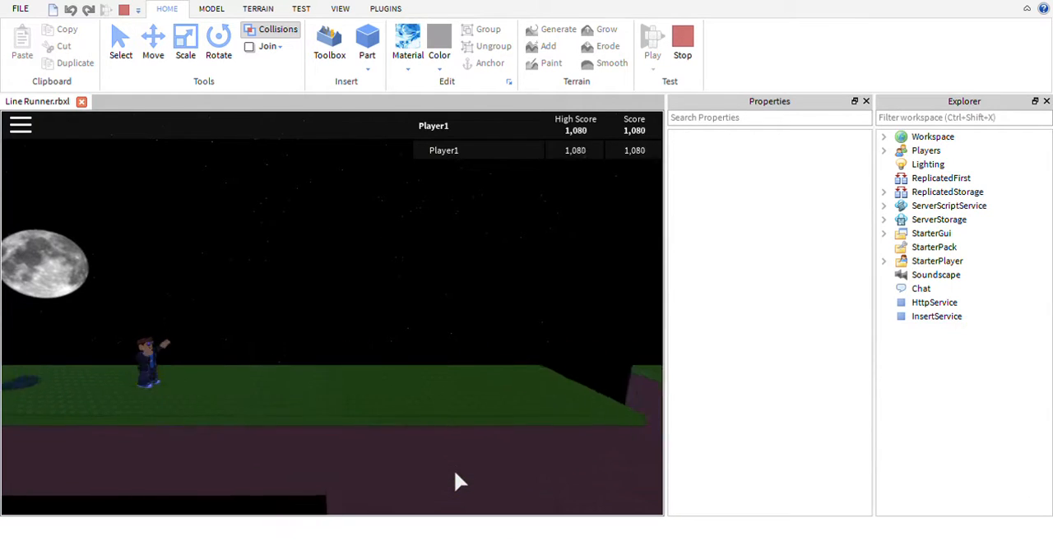
{"action": "key", "text": "space"}
{"action": "key", "text": "space"}
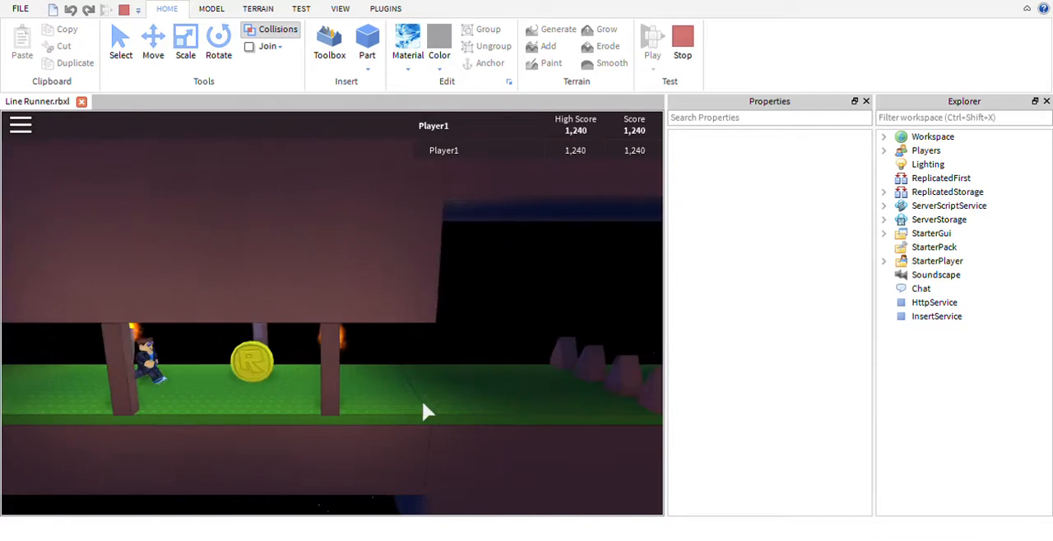
{"action": "key", "text": "space"}
{"action": "key", "text": "space"}
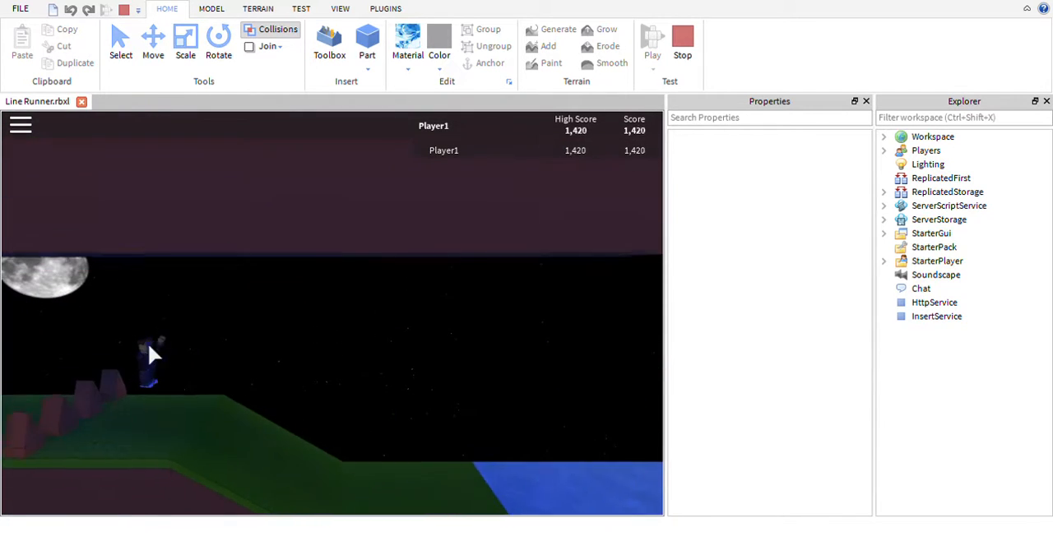
{"action": "key", "text": "space"}
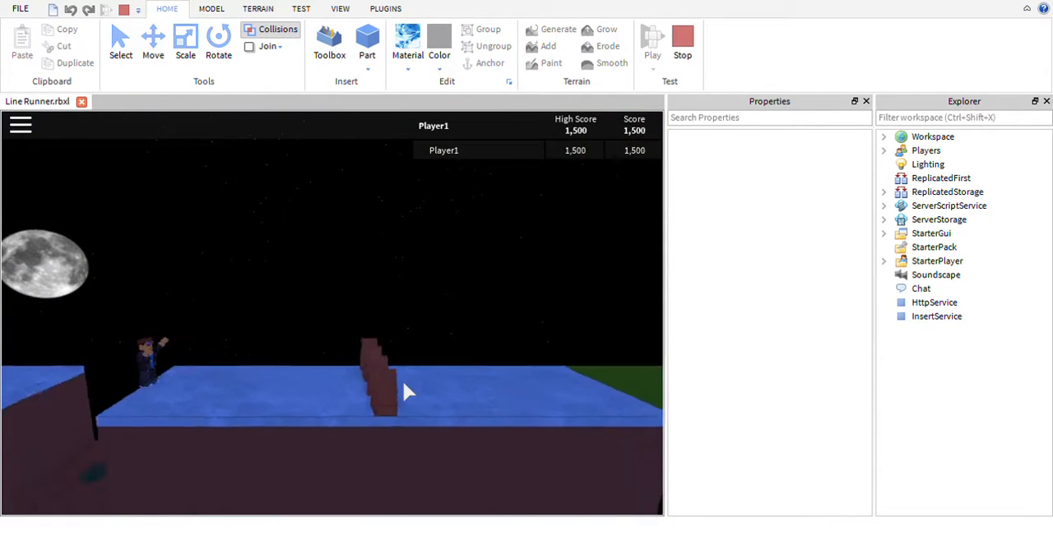
{"action": "key", "text": "space"}
{"action": "key", "text": "space"}
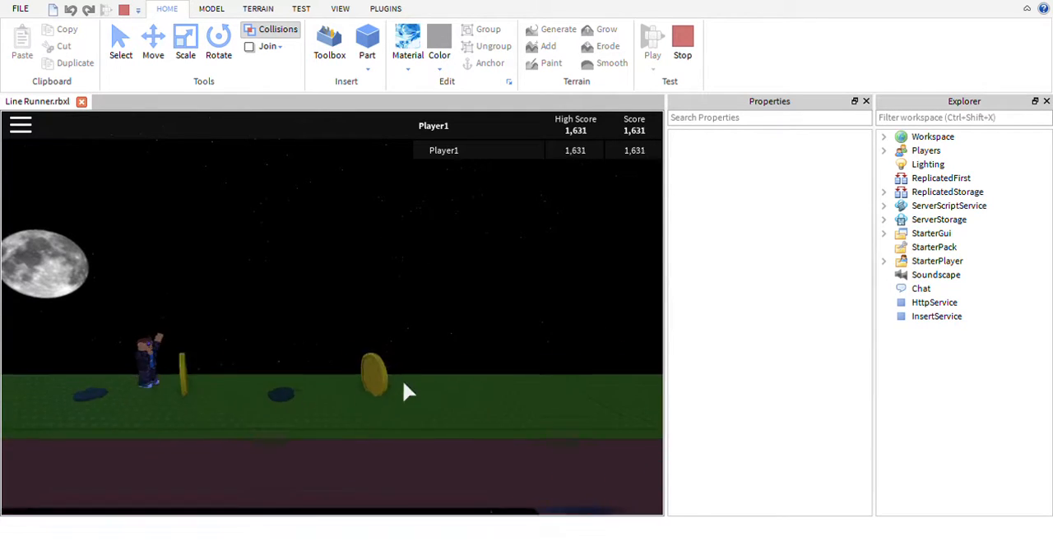
{"action": "key", "text": "space"}
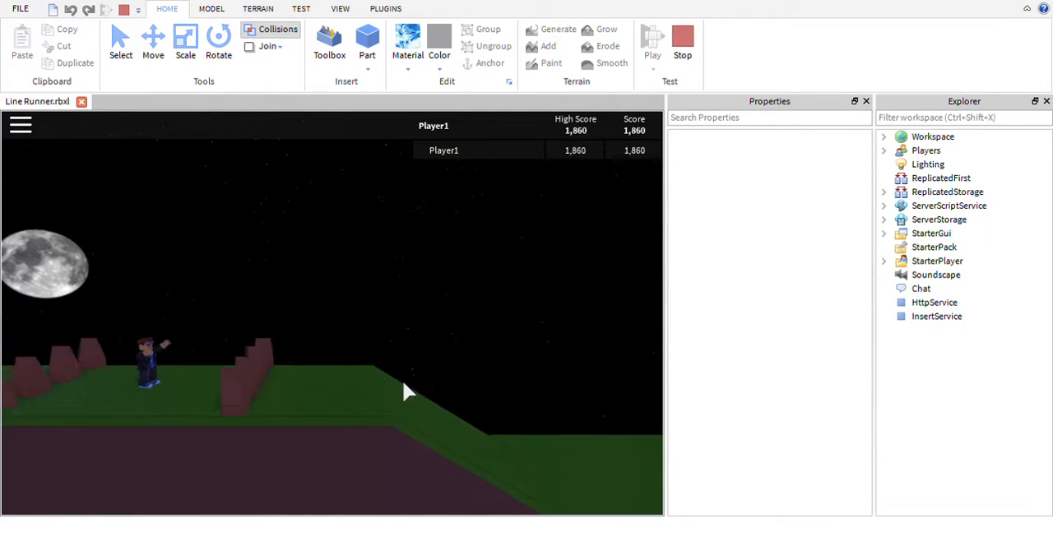
{"action": "key", "text": "space"}
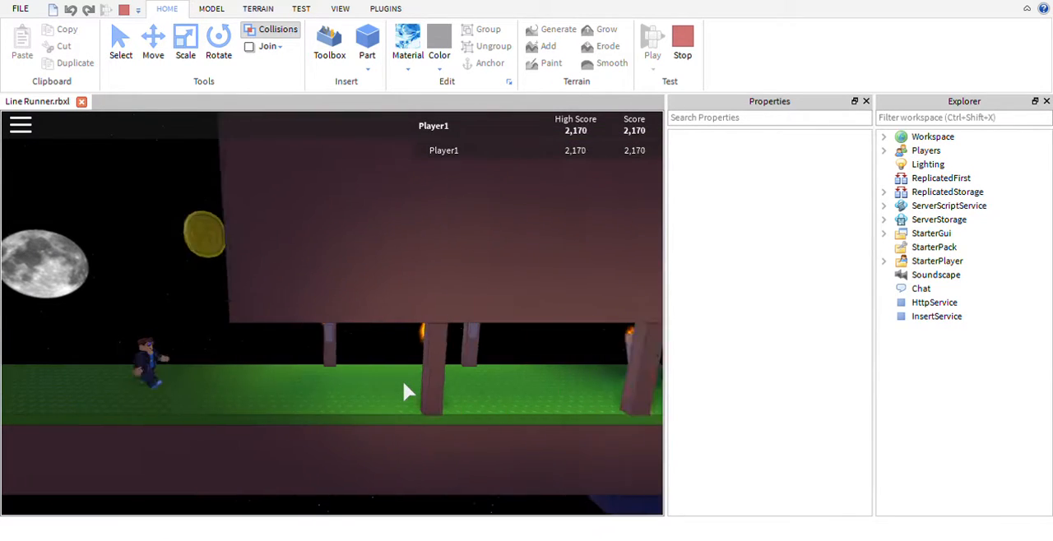
{"action": "key", "text": "space"}
{"action": "key", "text": "space"}
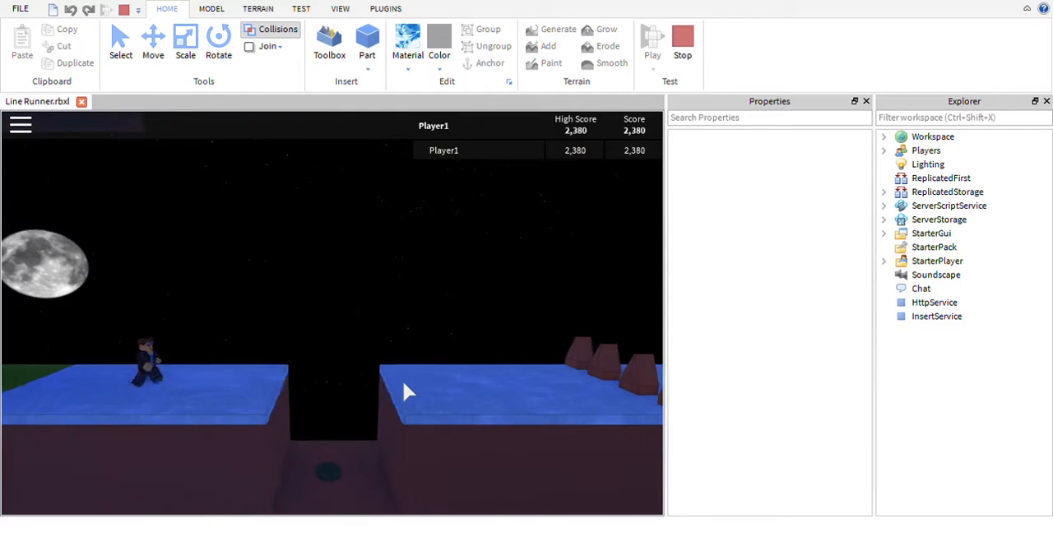
{"action": "key", "text": "space"}
{"action": "key", "text": "space"}
{"action": "key", "text": "space"}
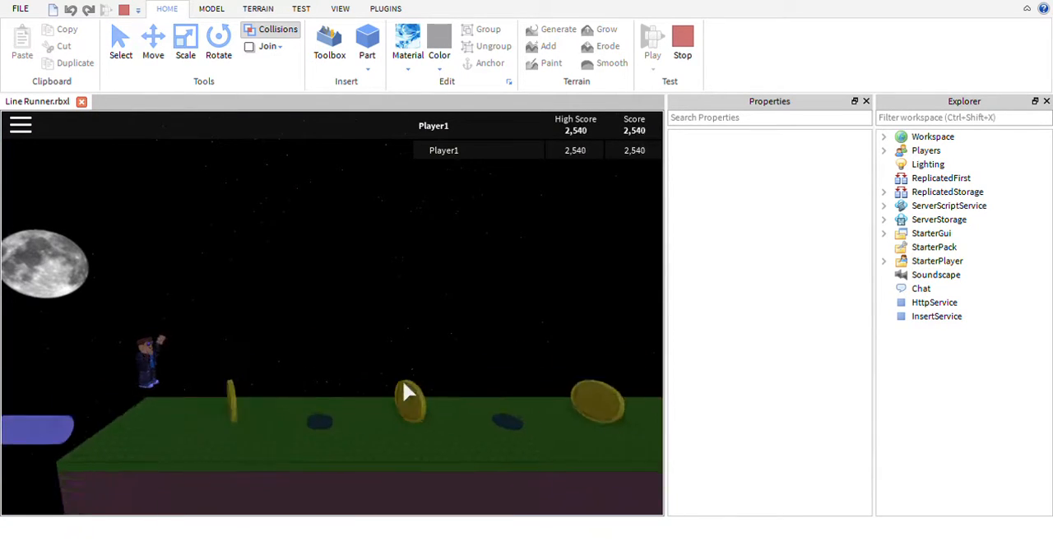
{"action": "key", "text": "space"}
{"action": "key", "text": "space"}
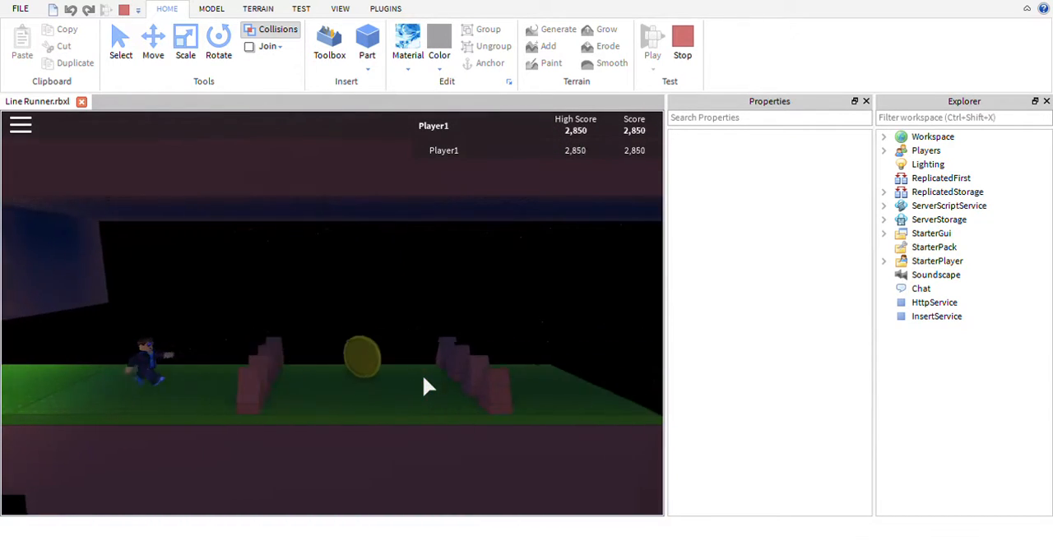
{"action": "key", "text": "space"}
{"action": "key", "text": "space"}
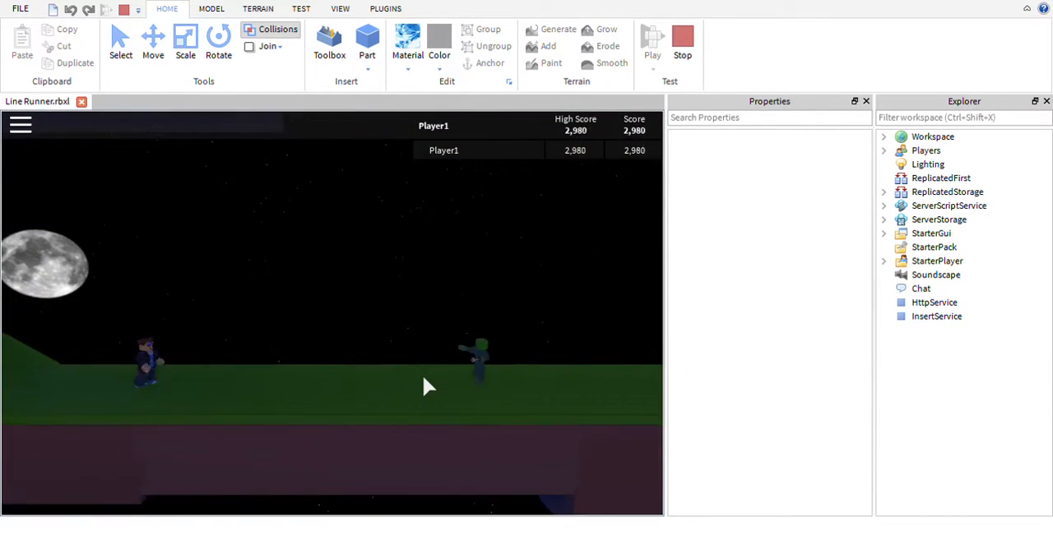
{"action": "key", "text": "space"}
{"action": "key", "text": "space"}
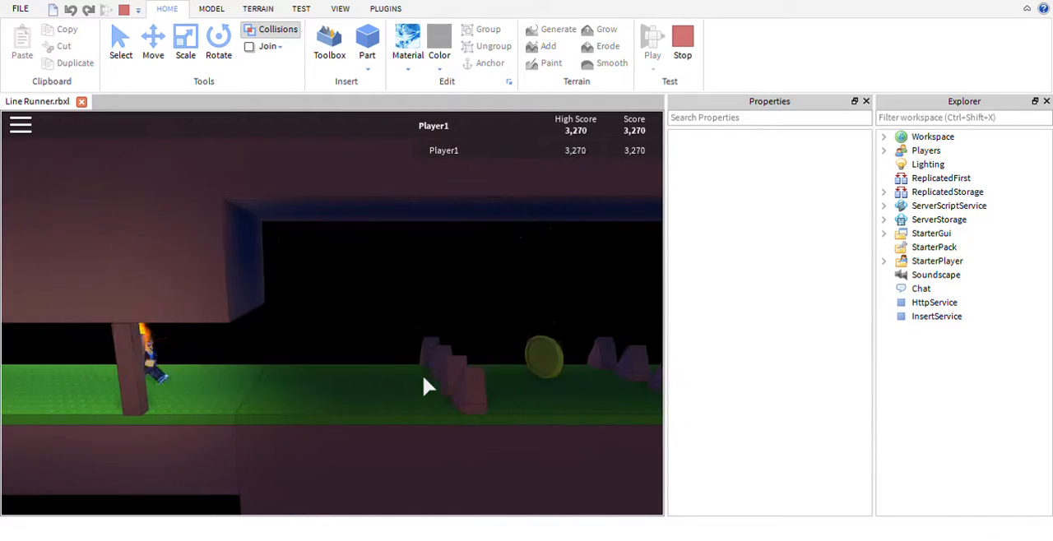
{"action": "key", "text": "space"}
{"action": "key", "text": "space"}
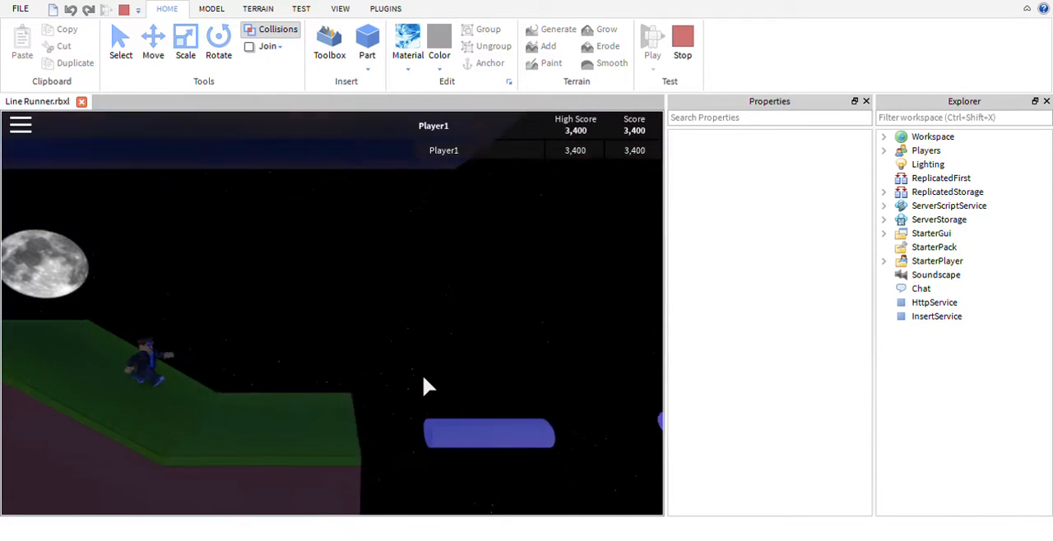
{"action": "key", "text": "space"}
{"action": "key", "text": "space"}
{"action": "key", "text": "space"}
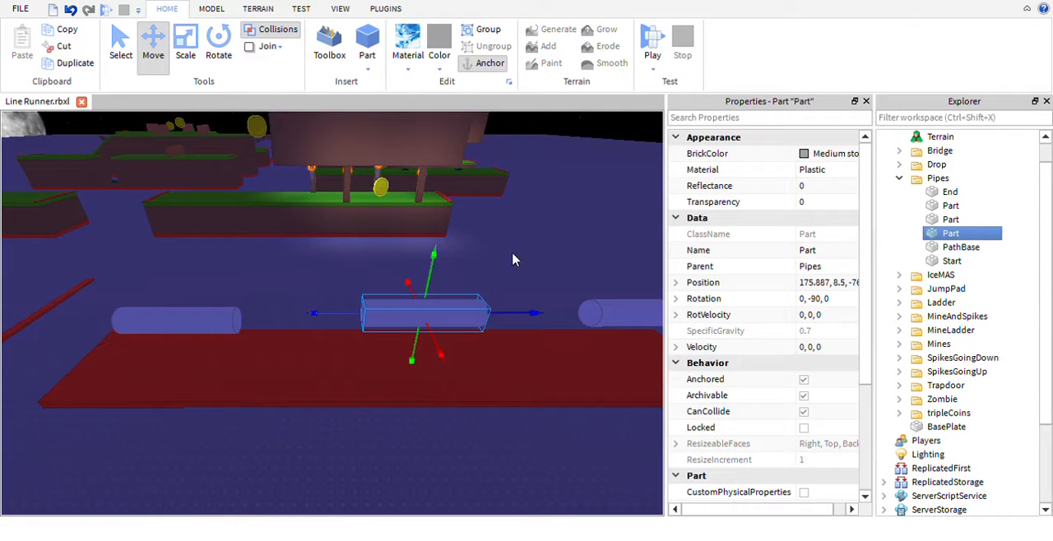
- Try duplicating all six parts of the Pipes section, and delete the copy
{"action": "right_click_drag", "start_coordinate": [513, 260], "coordinate": [519, 227]}
{"action": "left_click", "coordinate": [519, 228]}
{"action": "scroll", "coordinate": [519, 228], "scroll_direction": "down", "scroll_amount": 5}
{"action": "key", "text": "w"}
{"action": "key", "text": "s"}
{"action": "left_click_drag", "start_coordinate": [228, 245], "coordinate": [542, 320]}
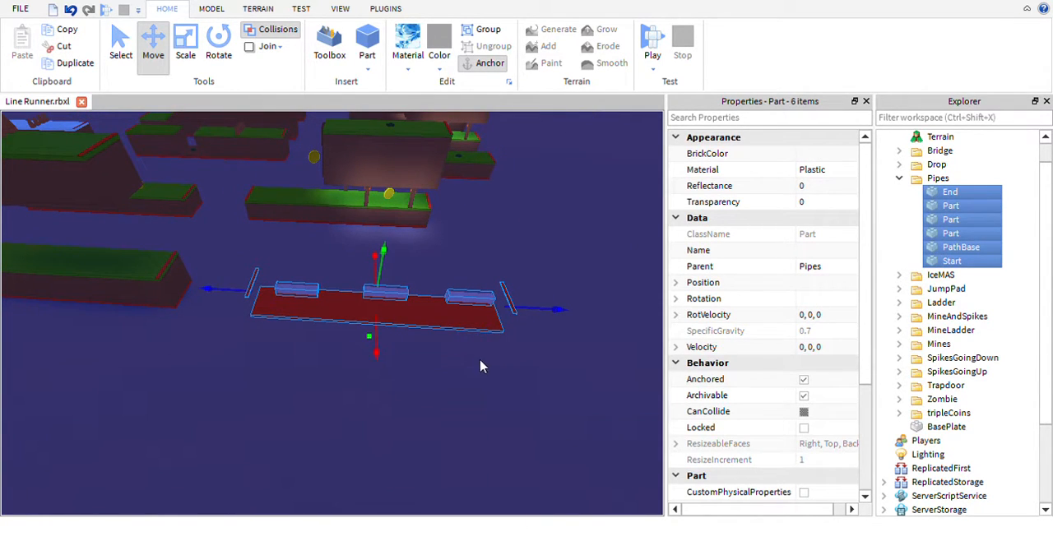
{"action": "key", "text": "ctrl+d"}
{"action": "key", "text": "Delete"}
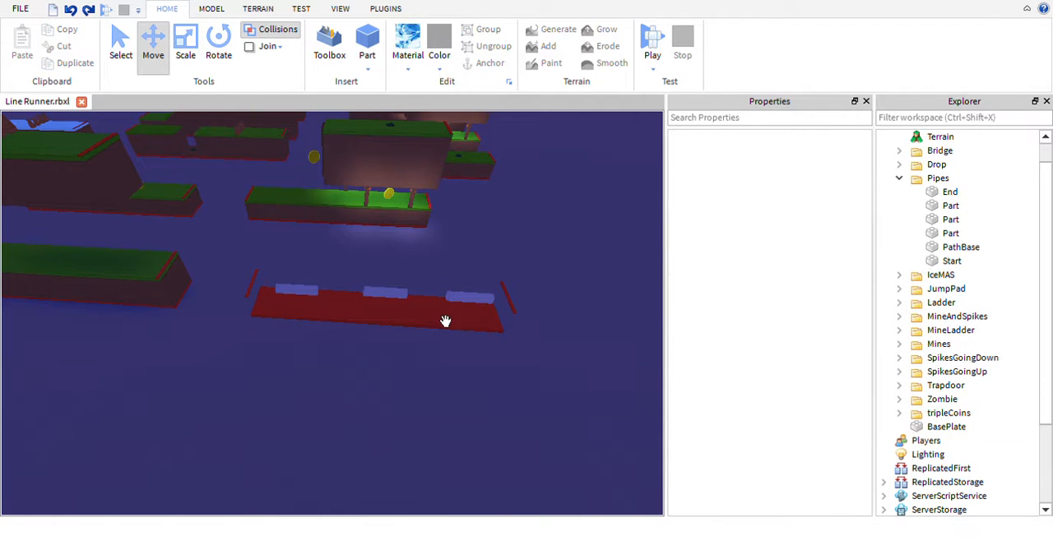
- Select the Pipes, Drop, MineLadder and tripleCoins sections together and slide them lengthwise toward the column of the other sections
{"action": "mouse_move", "coordinate": [455, 286]}
{"action": "right_mouse_down"}
{"action": "mouse_move", "coordinate": [460, 266]}
{"action": "mouse_move", "coordinate": [485, 291]}
{"action": "mouse_move", "coordinate": [460, 273]}
{"action": "right_mouse_up"}
{"action": "key", "text": "w"}
{"action": "key", "text": "s"}
{"action": "key", "text": "a"}
{"action": "key", "text": "s"}
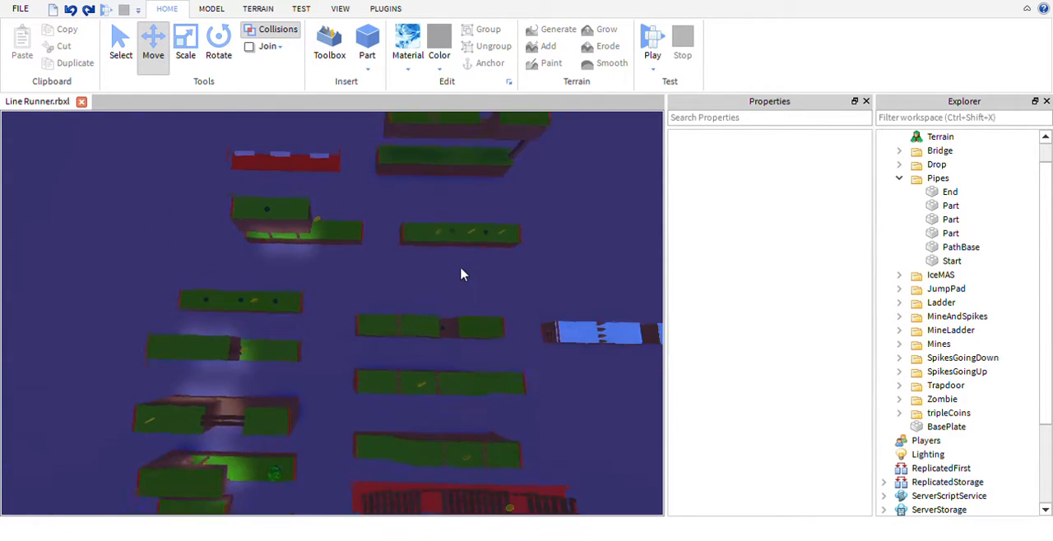
{"action": "left_click_drag", "start_coordinate": [459, 278], "coordinate": [156, 149]}
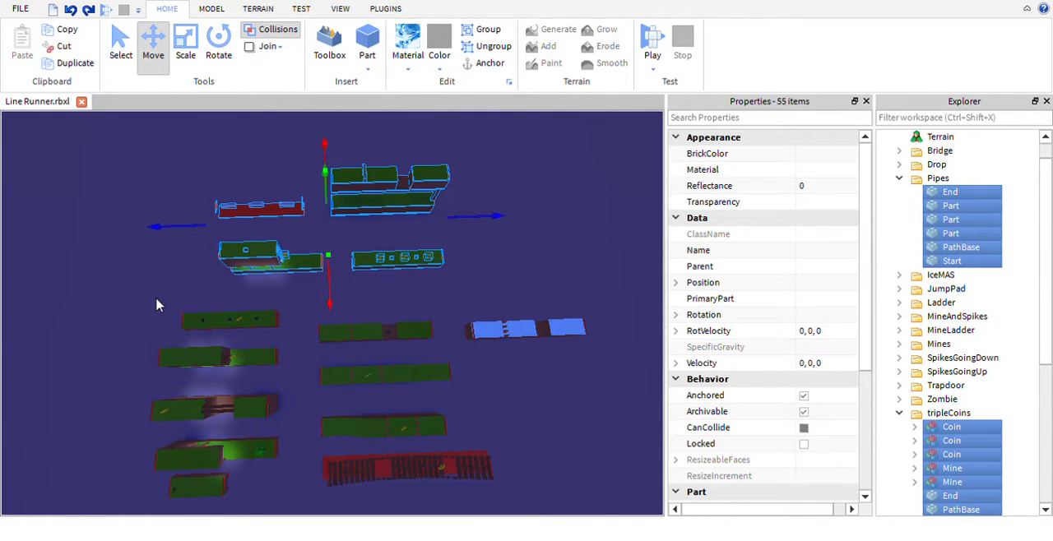
{"action": "left_click_drag", "start_coordinate": [156, 300], "coordinate": [535, 125]}
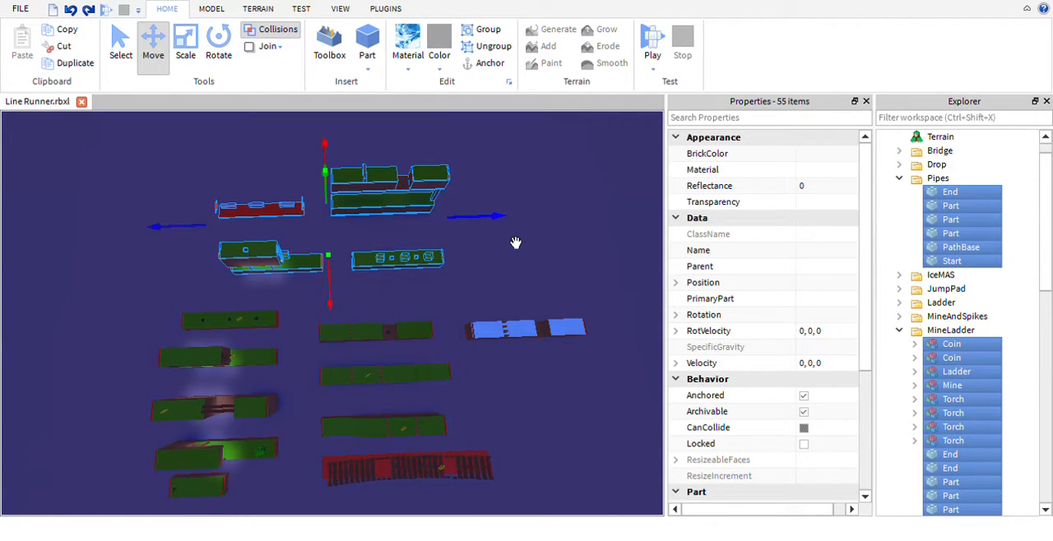
{"action": "left_click_drag", "start_coordinate": [515, 243], "coordinate": [461, 263]}
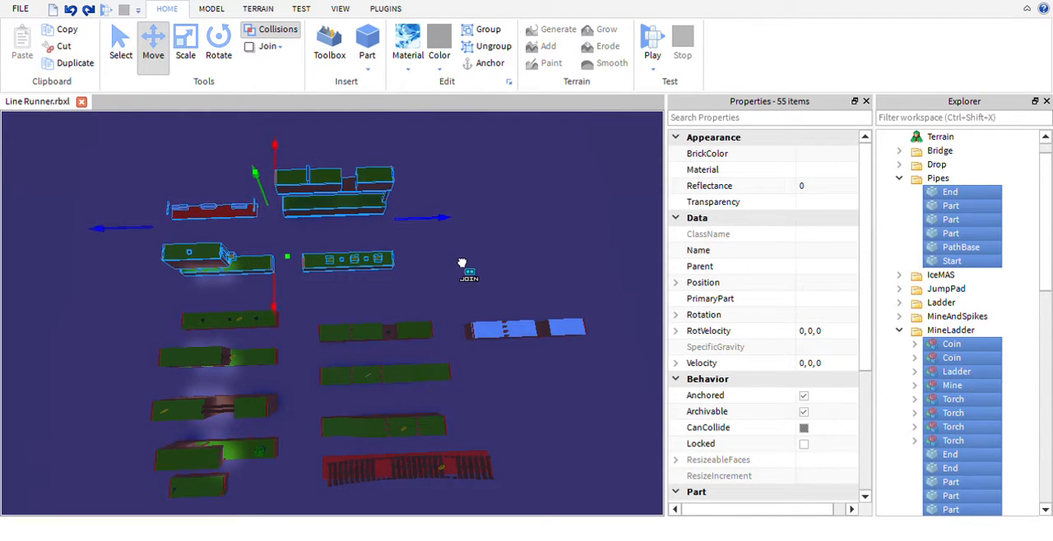
- Nudge the four selected sections slightly back lengthwise to fine-tune their alignment with the other rows
{"action": "key", "text": "a"}
{"action": "right_click_drag", "start_coordinate": [311, 288], "coordinate": [311, 288]}
{"action": "key", "text": "w"}
{"action": "key", "text": "a"}
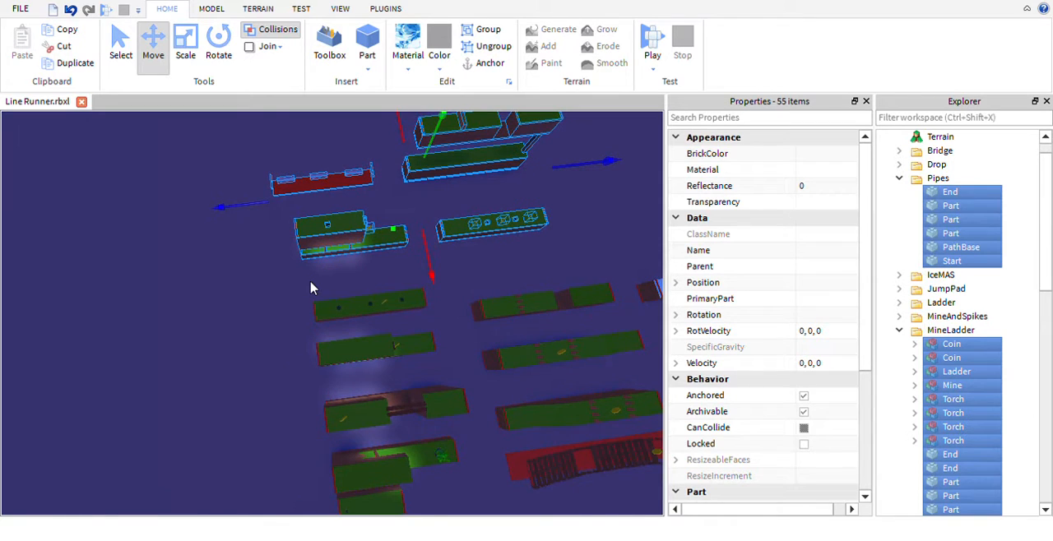
{"action": "left_click_drag", "start_coordinate": [263, 231], "coordinate": [267, 233]}
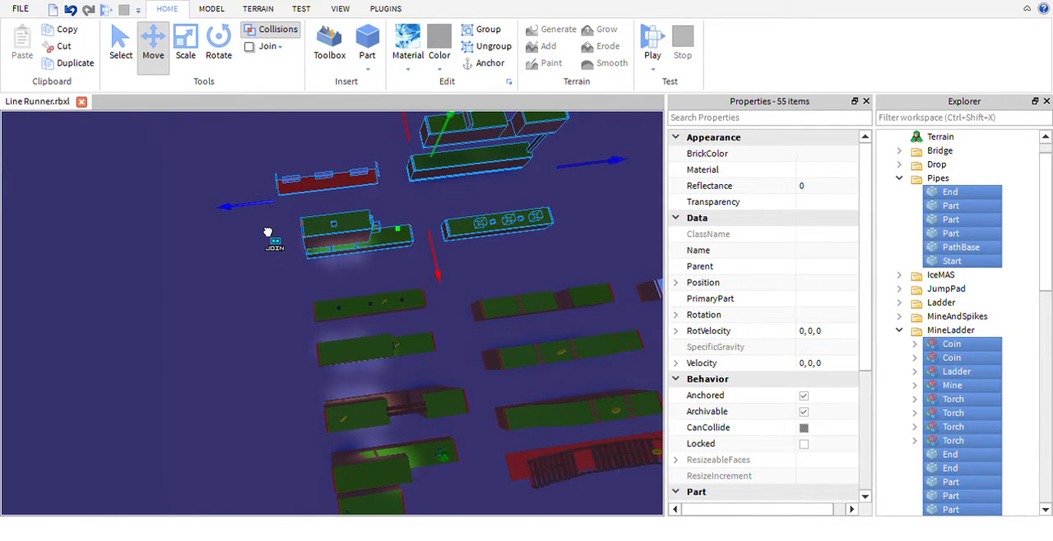
{"action": "key", "text": "d"}
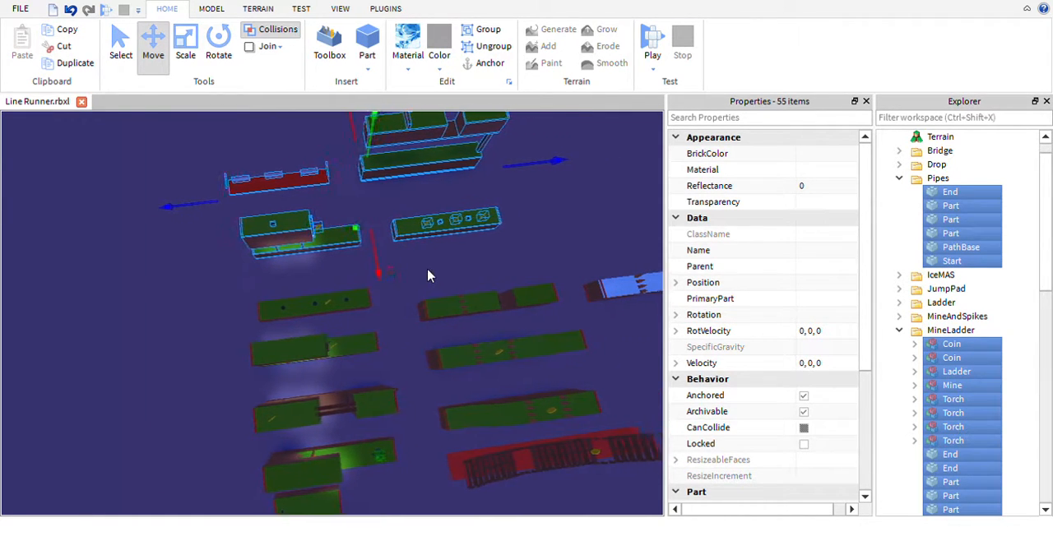
- Slide the tripleCoins section and the Drop section lengthwise, away from the Pipes column, to line up with the sections in their own column
{"action": "left_click_drag", "start_coordinate": [340, 252], "coordinate": [513, 258]}
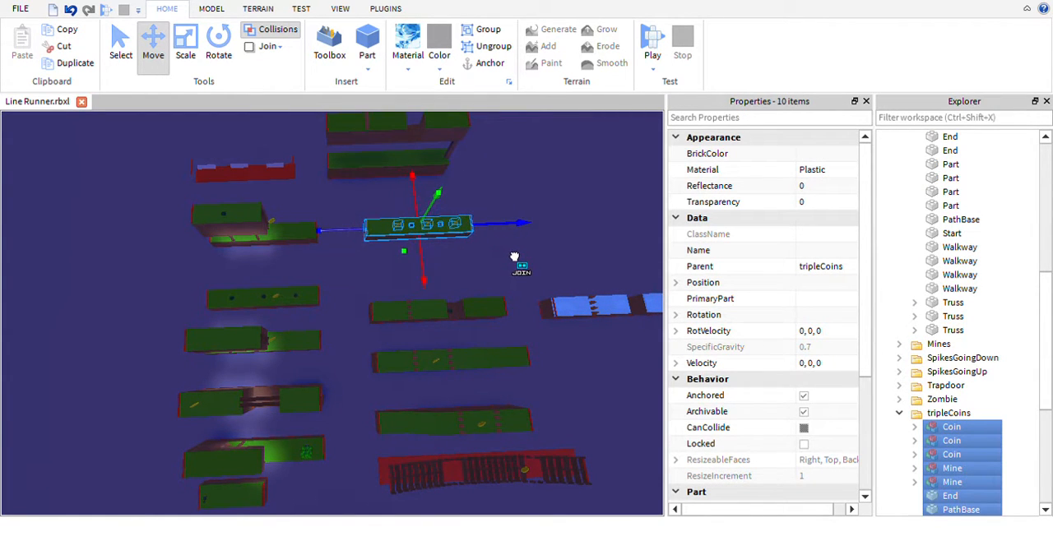
{"action": "left_click_drag", "start_coordinate": [469, 188], "coordinate": [283, 96]}
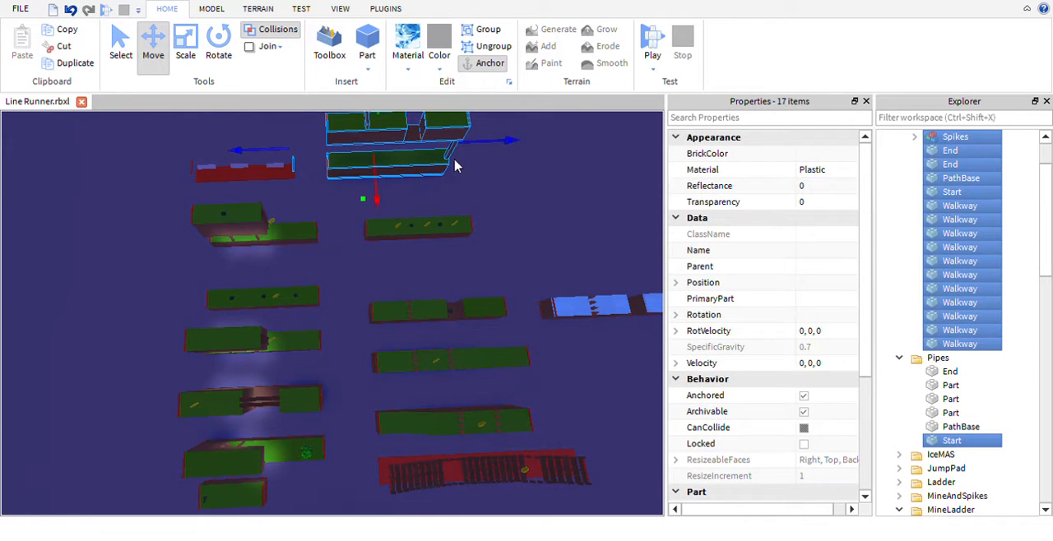
{"action": "left_click", "coordinate": [323, 188]}
{"action": "right_click_drag", "start_coordinate": [324, 171], "coordinate": [324, 176]}
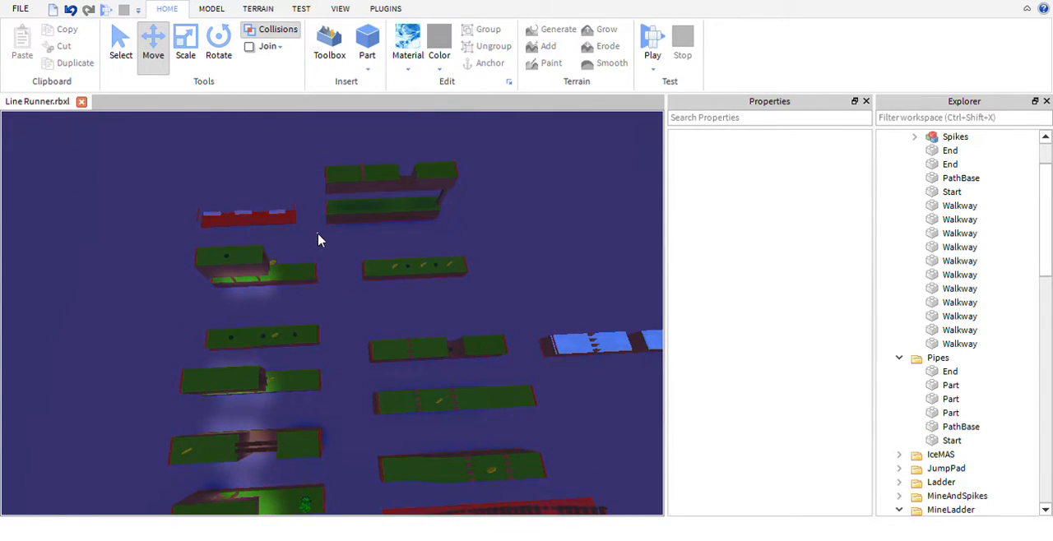
{"action": "left_click_drag", "start_coordinate": [320, 240], "coordinate": [504, 154]}
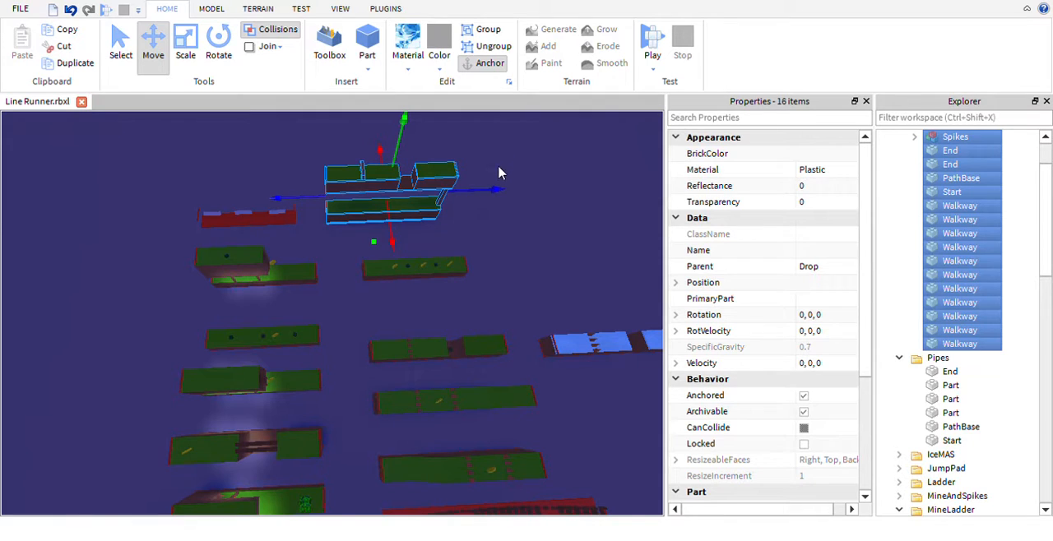
{"action": "left_click_drag", "start_coordinate": [477, 204], "coordinate": [537, 224]}
- Select all six parts of the Pipes section and slide them slightly lengthwise toward the Drop section
{"action": "left_click_drag", "start_coordinate": [311, 233], "coordinate": [174, 196]}
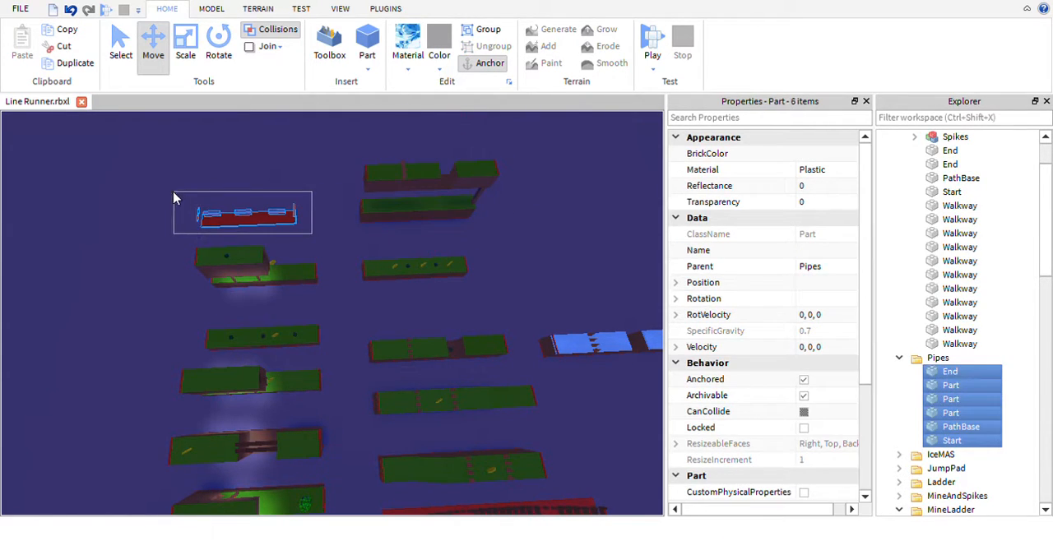
{"action": "left_click_drag", "start_coordinate": [345, 240], "coordinate": [360, 243]}
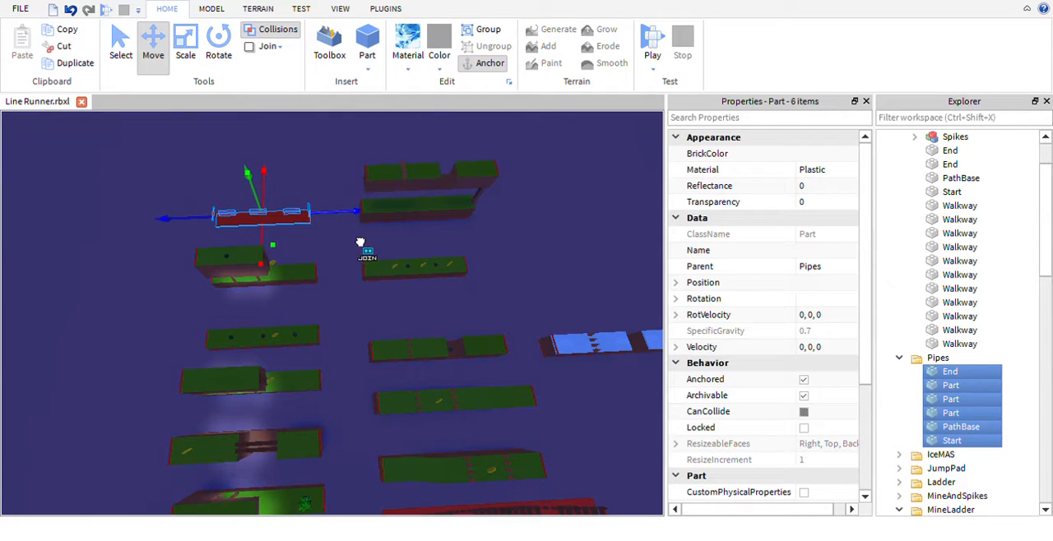
{"action": "left_click", "coordinate": [341, 257]}
- Expand the Bridge model, select the last part in it, and examine that piece up close
{"action": "right_click_drag", "start_coordinate": [341, 256], "coordinate": [364, 277]}
{"action": "scroll", "coordinate": [364, 277], "scroll_direction": "up", "scroll_amount": 8}
{"action": "left_click", "coordinate": [419, 289]}
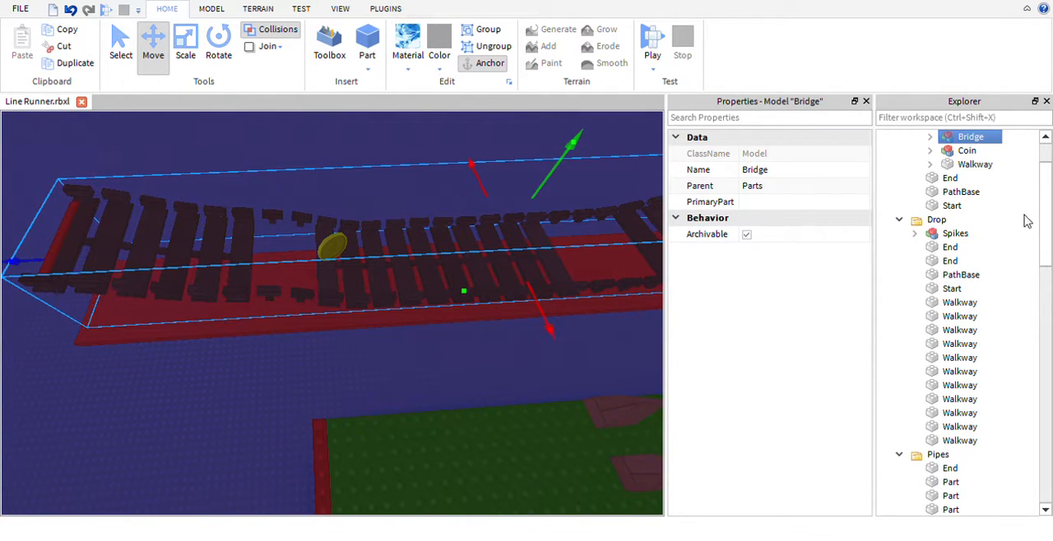
{"action": "left_click", "coordinate": [930, 137]}
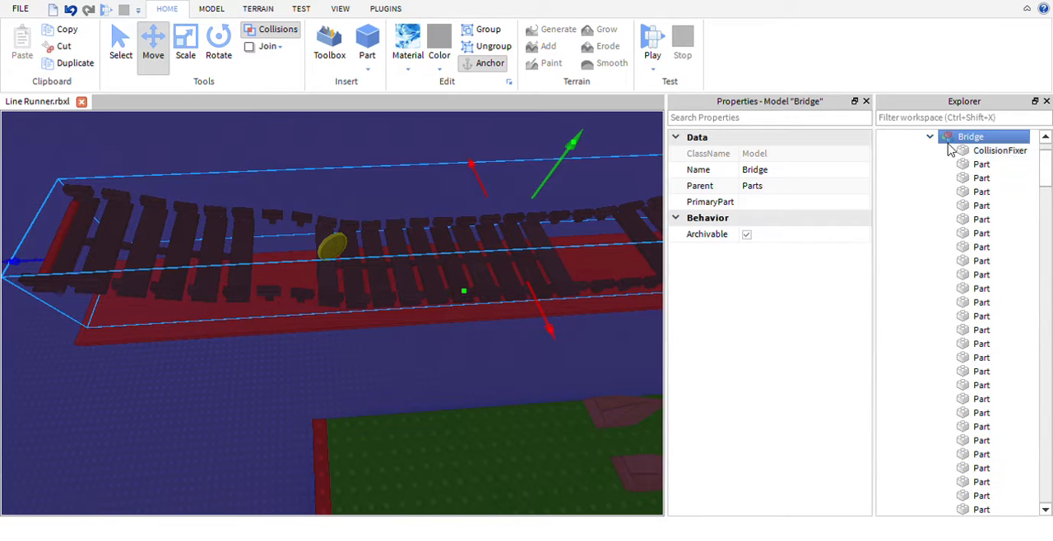
{"action": "scroll", "coordinate": [1003, 177], "scroll_direction": "down", "scroll_amount": 1}
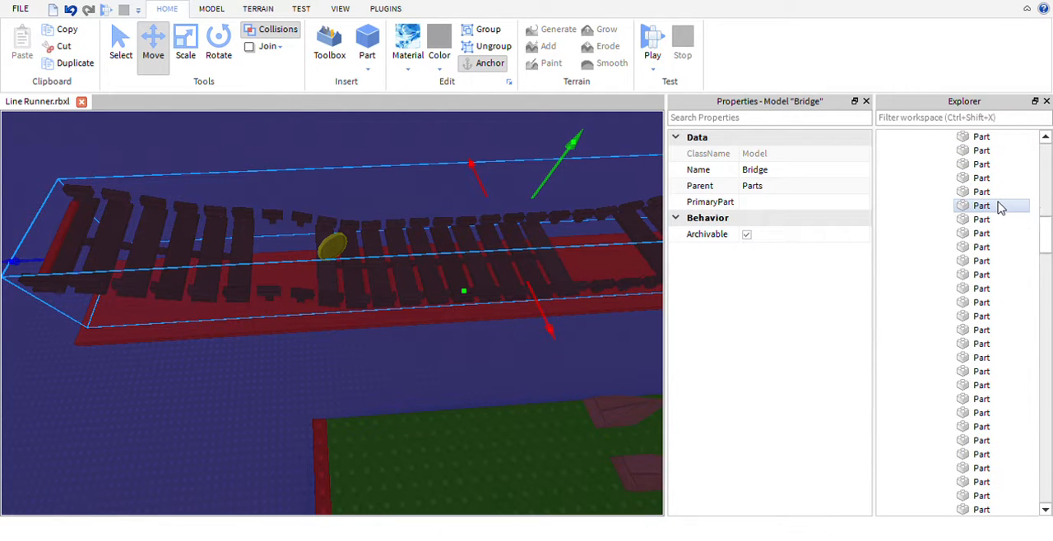
{"action": "scroll", "coordinate": [997, 207], "scroll_direction": "down", "scroll_amount": 2}
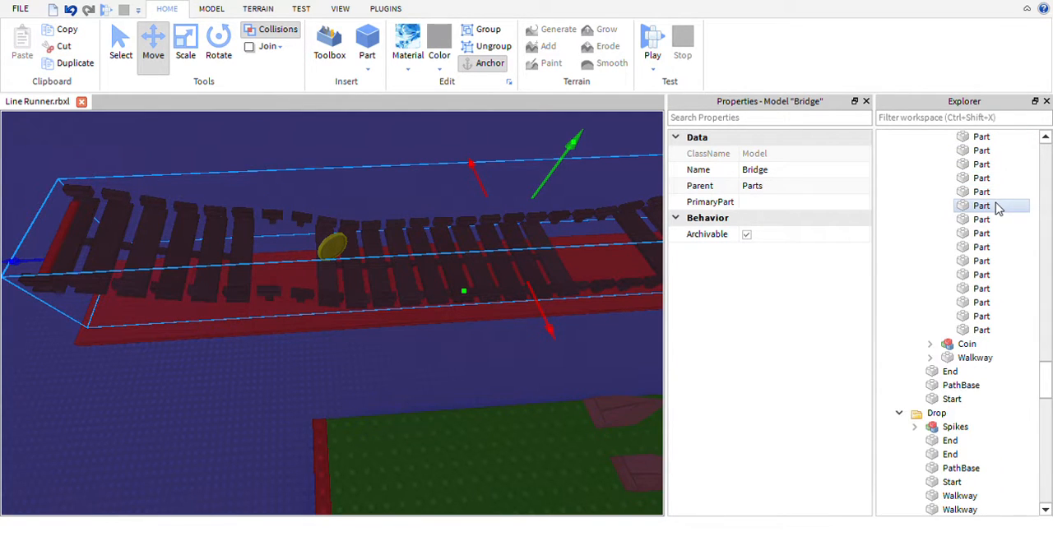
{"action": "left_click", "coordinate": [981, 330]}
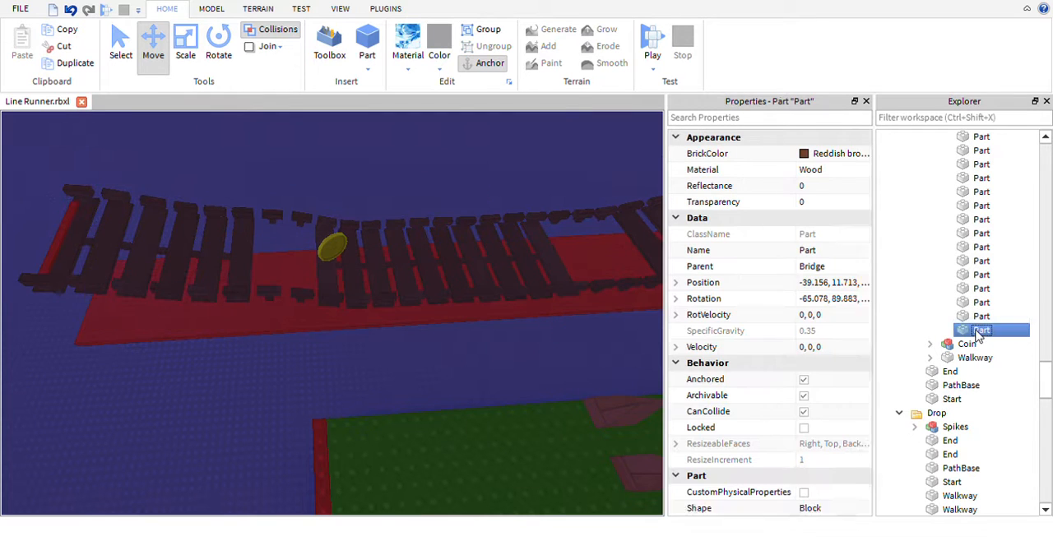
{"action": "key", "text": "f"}
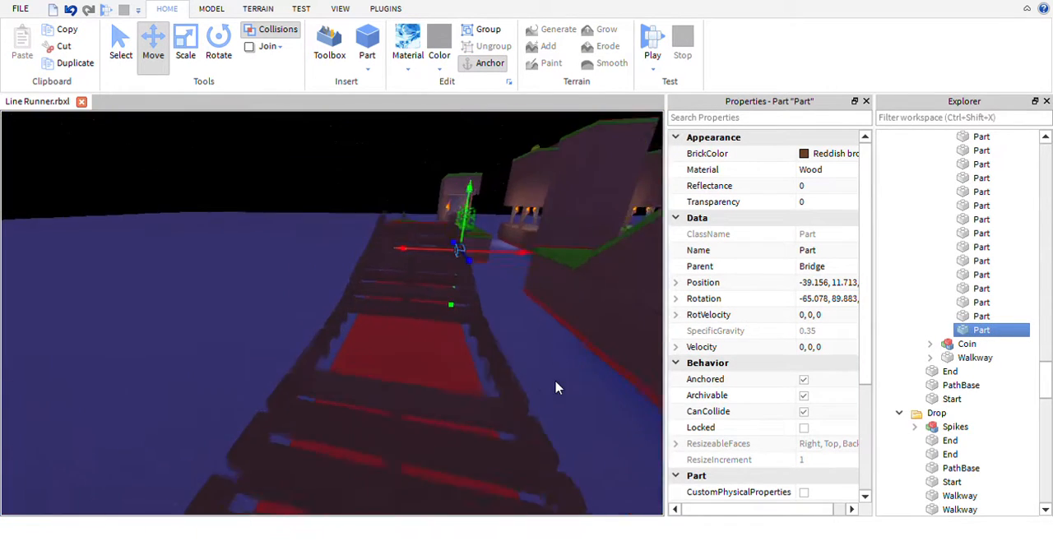
{"action": "scroll", "coordinate": [580, 405], "scroll_direction": "up", "scroll_amount": 3}
{"action": "right_click_drag", "start_coordinate": [580, 405], "coordinate": [580, 405]}
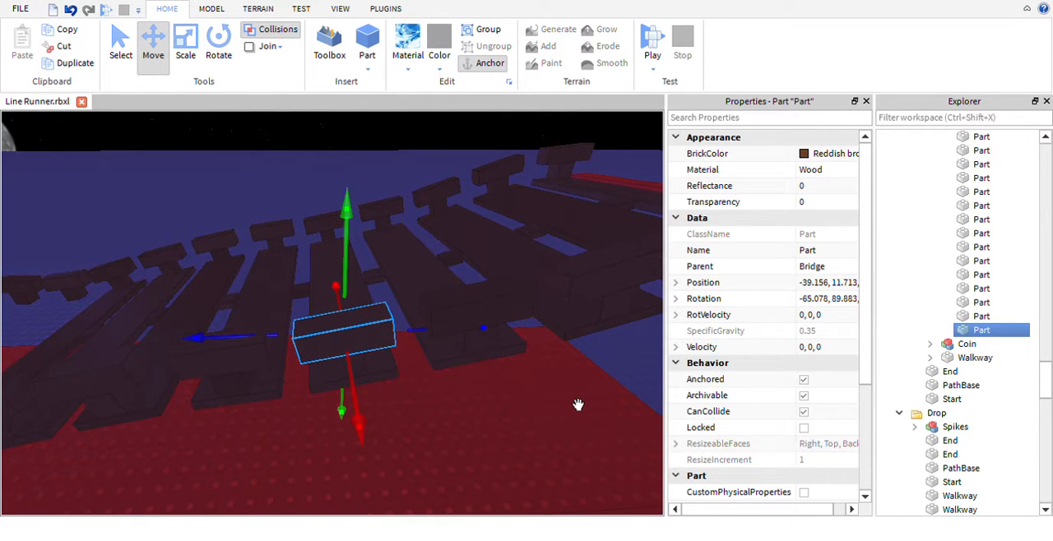
- Reselect the whole Bridge model, try duplicating it, and undo the copy
{"action": "left_click", "coordinate": [387, 387]}
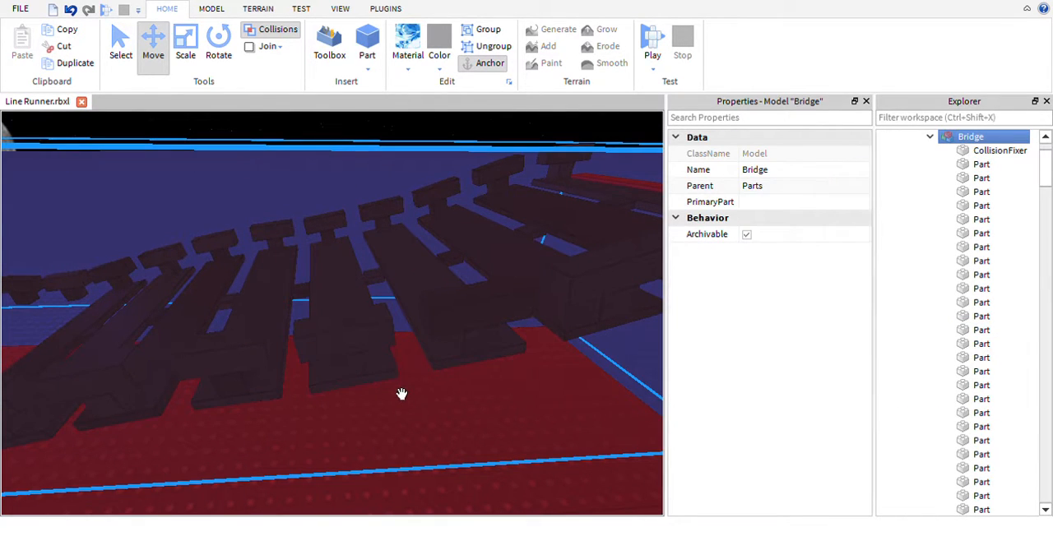
{"action": "left_click", "coordinate": [402, 389]}
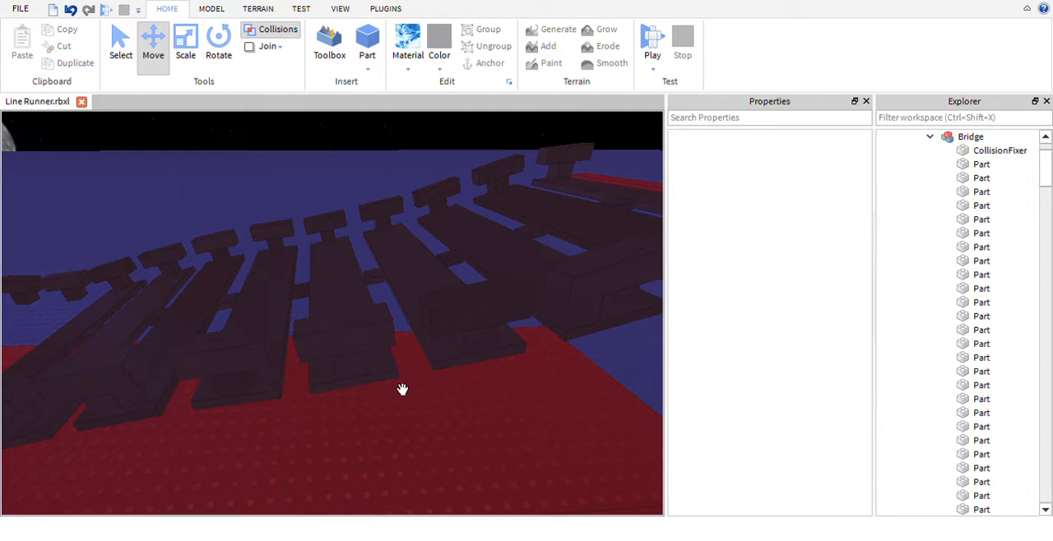
{"action": "left_click", "coordinate": [403, 396]}
{"action": "left_click", "coordinate": [400, 401]}
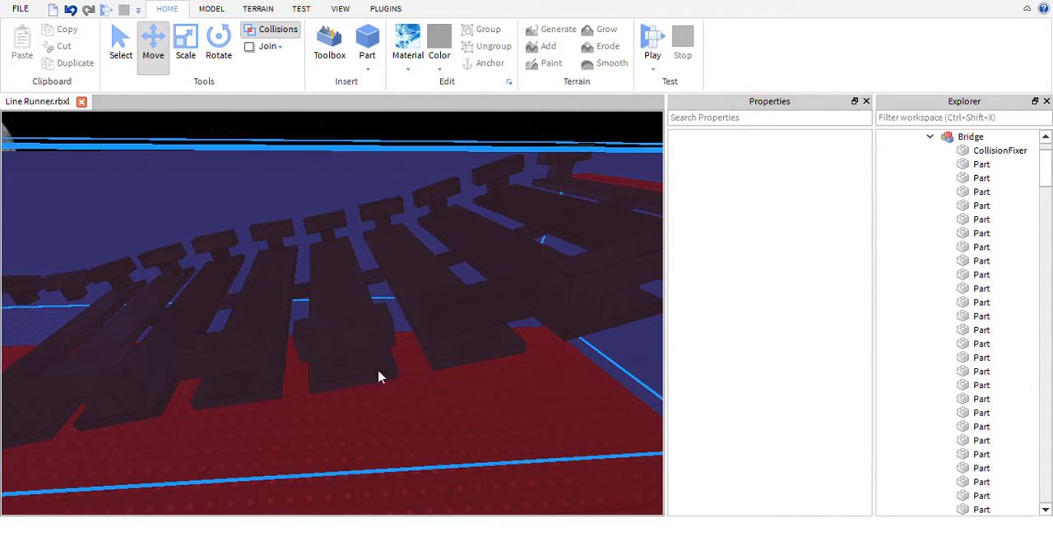
{"action": "left_click", "coordinate": [378, 382]}
{"action": "mouse_move", "coordinate": [559, 378]}
{"action": "right_mouse_down"}
{"action": "mouse_move", "coordinate": [535, 376]}
{"action": "mouse_move", "coordinate": [554, 381]}
{"action": "right_mouse_up"}
{"action": "scroll", "coordinate": [526, 375], "scroll_direction": "down", "scroll_amount": 3}
{"action": "left_click", "coordinate": [527, 376]}
{"action": "left_click", "coordinate": [509, 325]}
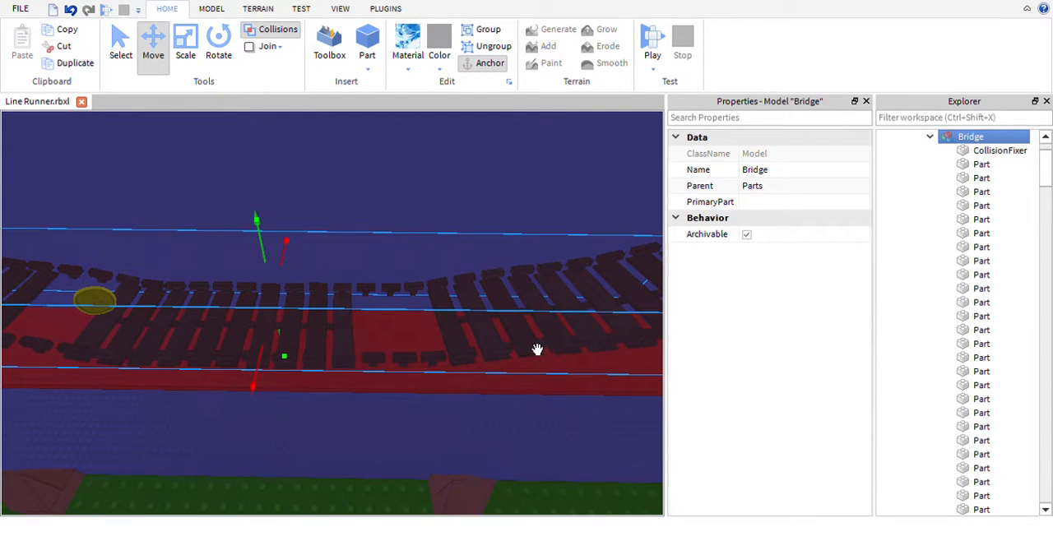
{"action": "key", "text": "ctrl+d"}
{"action": "key", "text": "ctrl+z"}
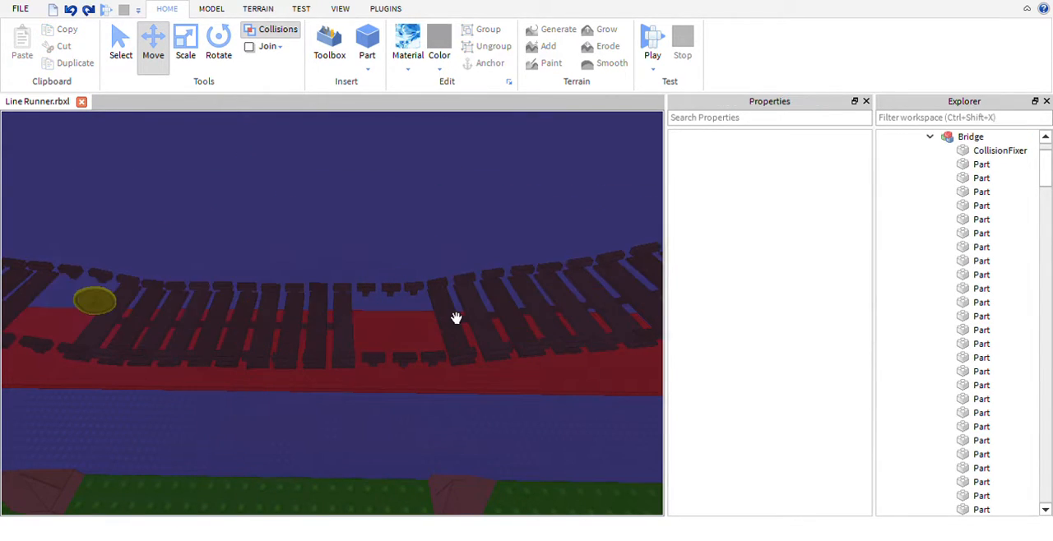
- Examine the Bridge section's planks, gaps and ends along its length, and collapse the Bridge model's part list
{"action": "mouse_move", "coordinate": [504, 432]}
{"action": "right_mouse_down"}
{"action": "mouse_move", "coordinate": [528, 455]}
{"action": "mouse_move", "coordinate": [505, 438]}
{"action": "right_mouse_up"}
{"action": "key", "text": "d"}
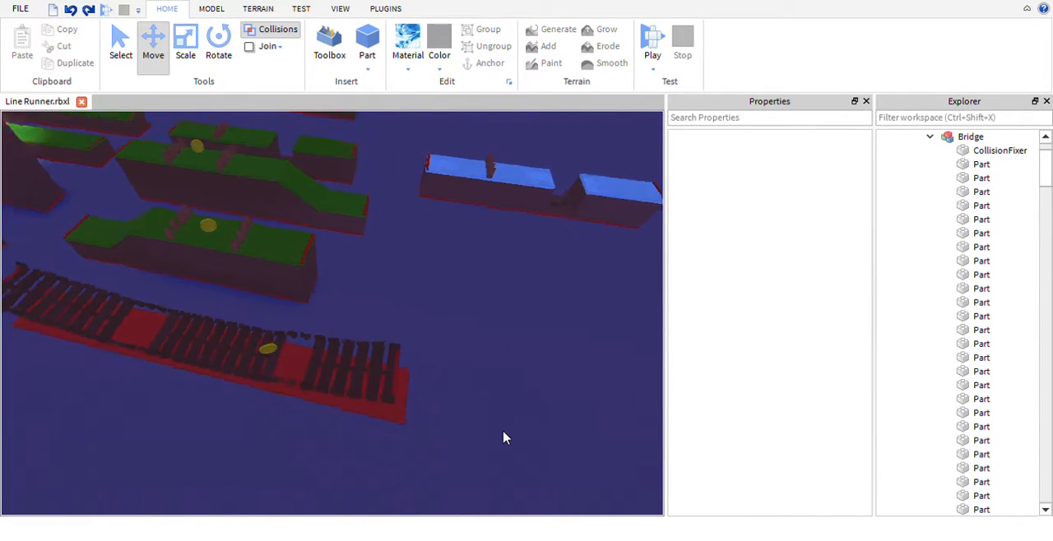
{"action": "key", "text": "w"}
{"action": "right_click_drag", "start_coordinate": [503, 437], "coordinate": [433, 361]}
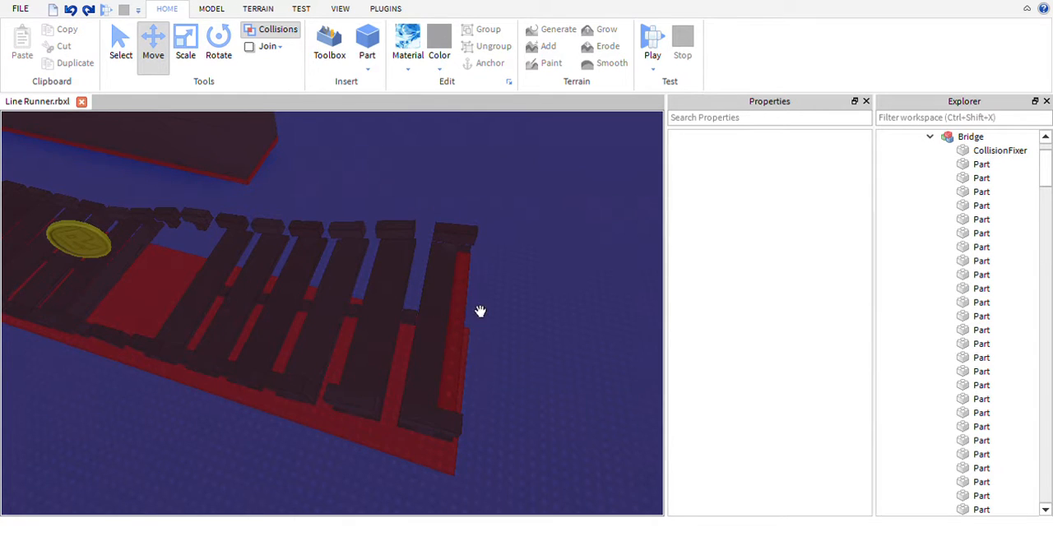
{"action": "right_click_drag", "start_coordinate": [480, 311], "coordinate": [430, 312]}
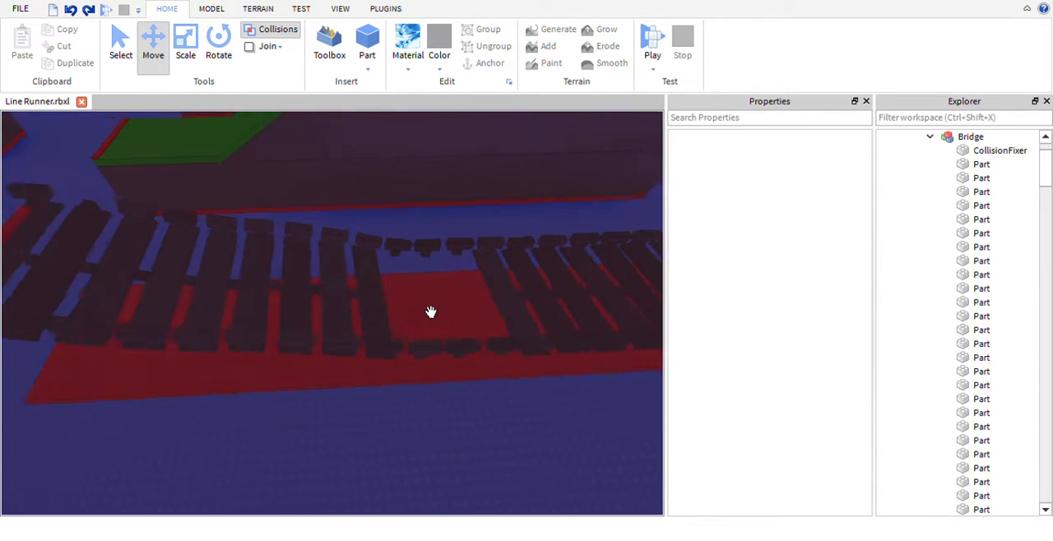
{"action": "key", "text": "a"}
{"action": "left_click", "coordinate": [930, 137]}
- Look over the whole arrangement of track sections from above, including the new Pipes section
{"action": "right_click_drag", "start_coordinate": [564, 313], "coordinate": [478, 298]}
{"action": "key", "text": "s"}
{"action": "key", "text": "s"}
{"action": "key", "text": "s"}
{"action": "key", "text": "a"}
{"action": "key", "text": "w"}
{"action": "key", "text": "w"}
{"action": "key", "text": "s"}
{"action": "key", "text": "s"}
{"action": "key", "text": "s"}
{"action": "key", "text": "w"}
{"action": "key", "text": "w"}
{"action": "key", "text": "s"}
{"action": "key", "text": "s"}
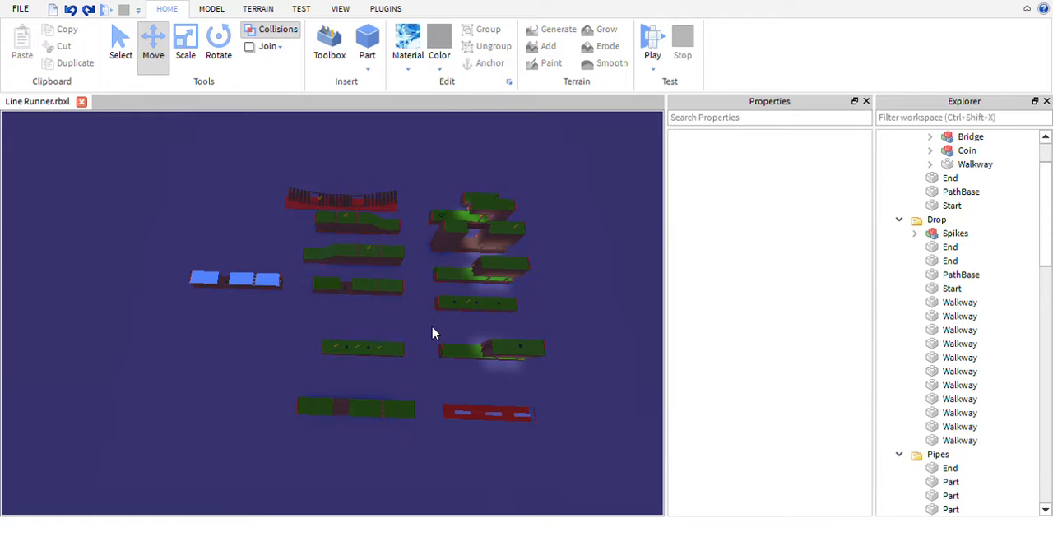
- Start a playtest, check what StarterGui contains, begin the run, and stop the test
{"action": "left_click", "coordinate": [651, 43]}
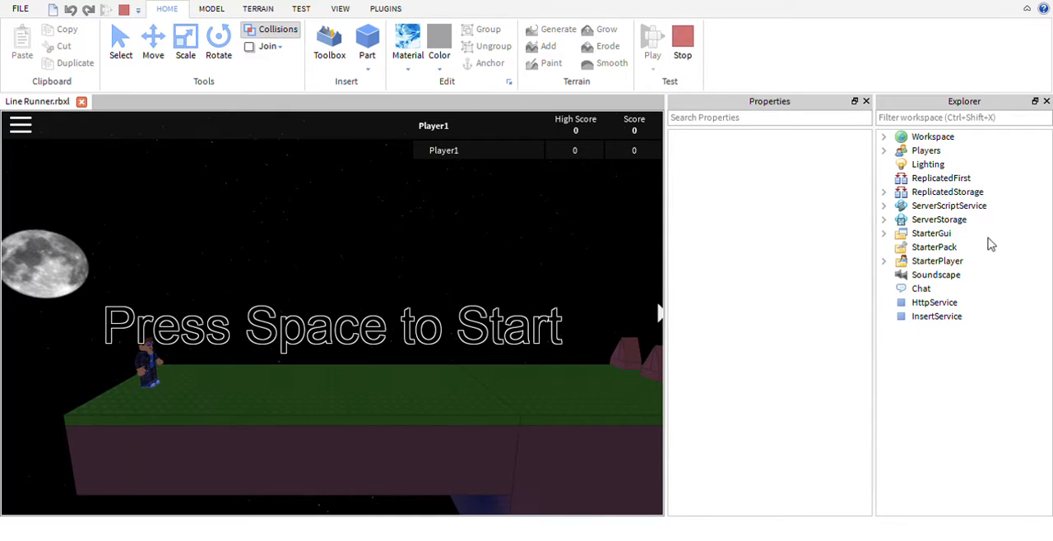
{"action": "left_click", "coordinate": [883, 234]}
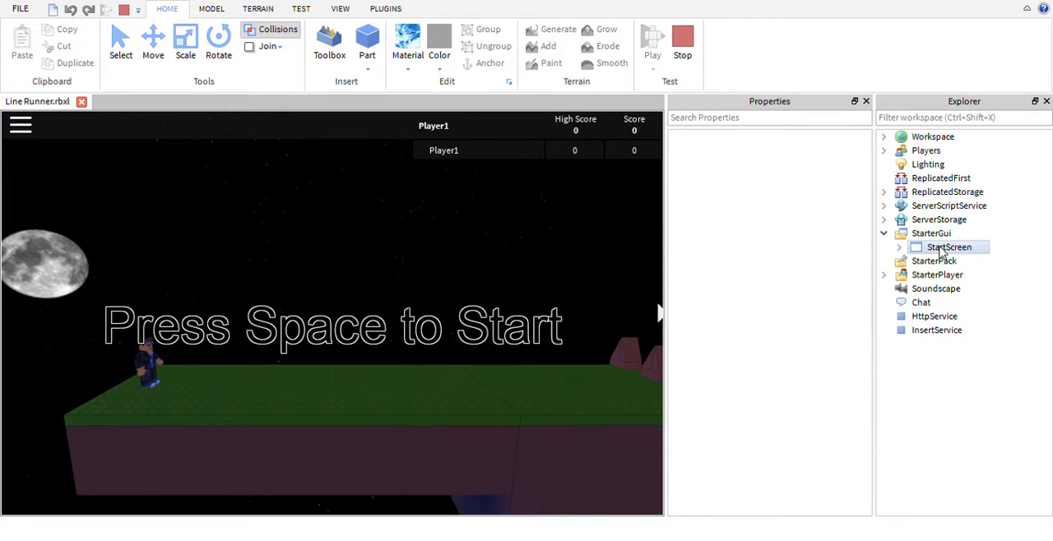
{"action": "left_click", "coordinate": [883, 234]}
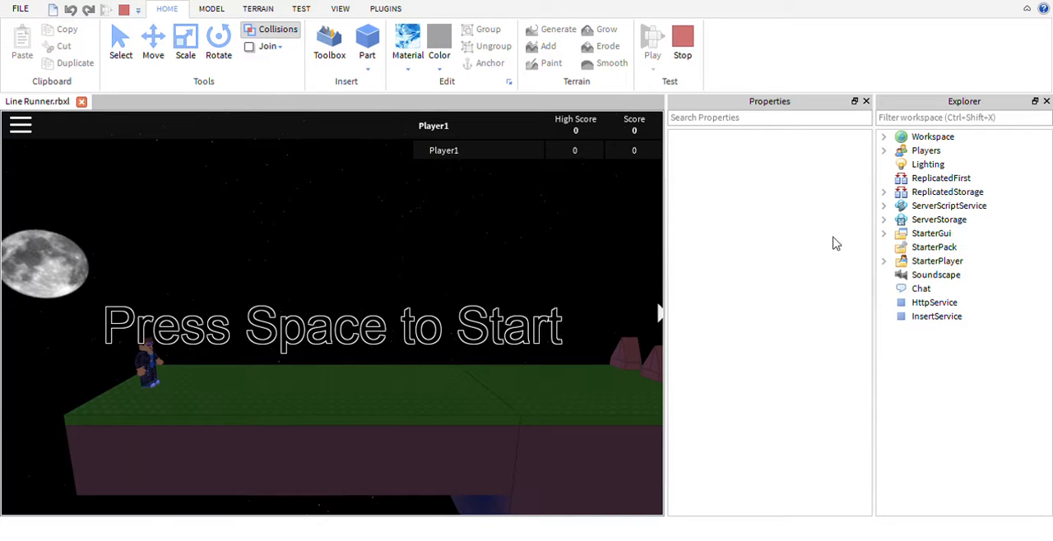
{"action": "key", "text": "space"}
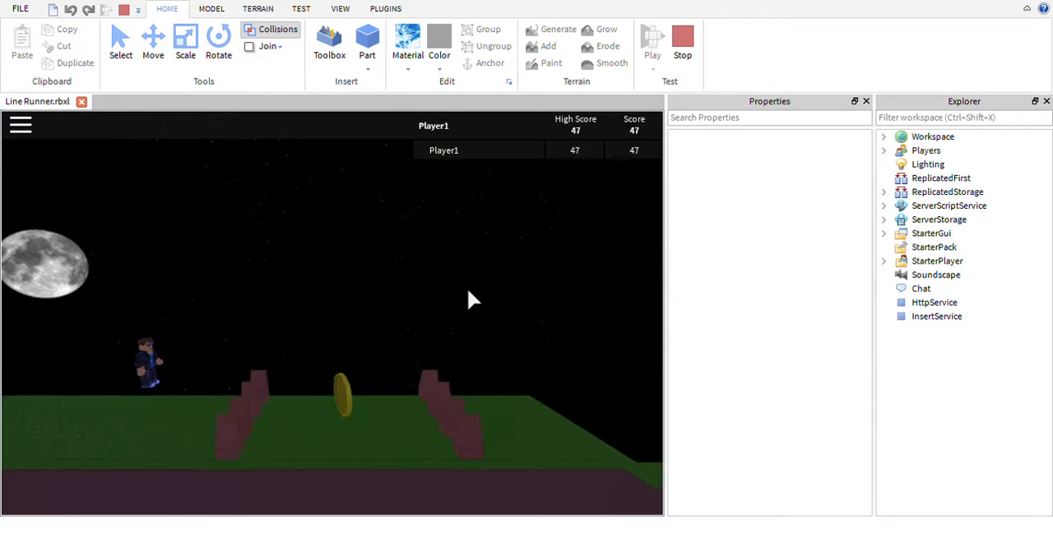
{"action": "left_click", "coordinate": [683, 46]}
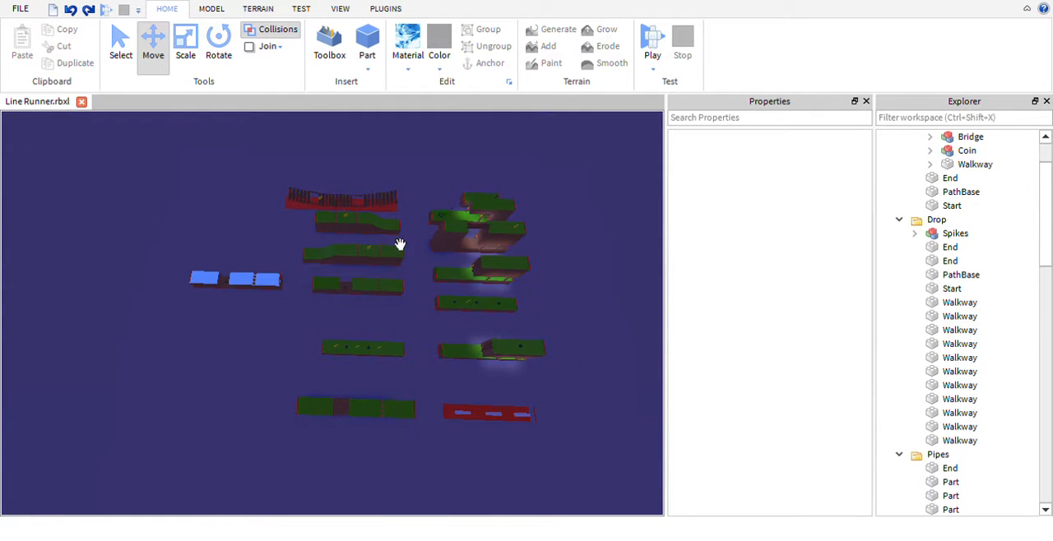
{"action": "right_click_drag", "start_coordinate": [414, 258], "coordinate": [415, 259]}
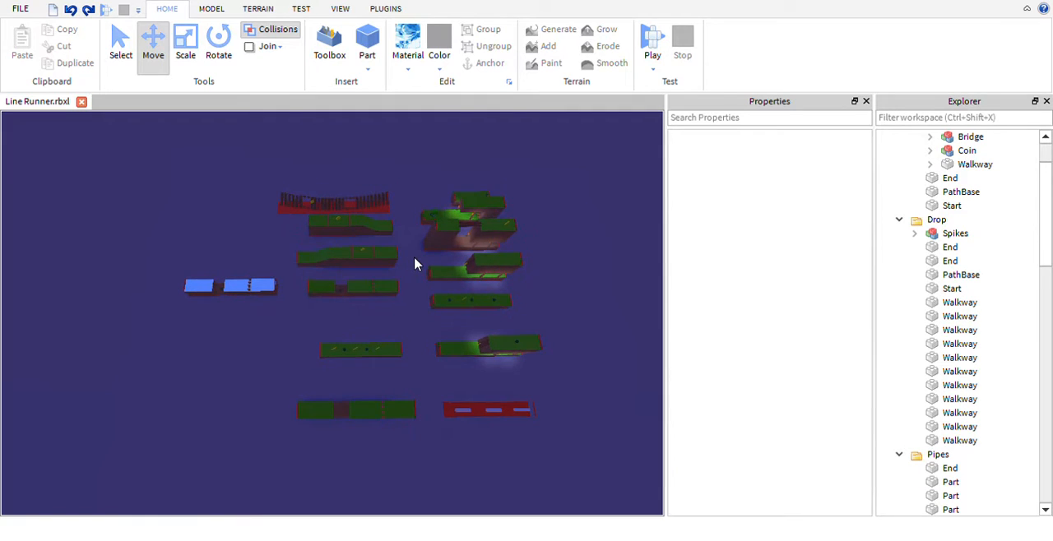
- Collapse the Bridge, Drop, Pipes and MineLadder folders in the Workspace tree
{"action": "scroll", "coordinate": [983, 309], "scroll_direction": "up", "scroll_amount": 2}
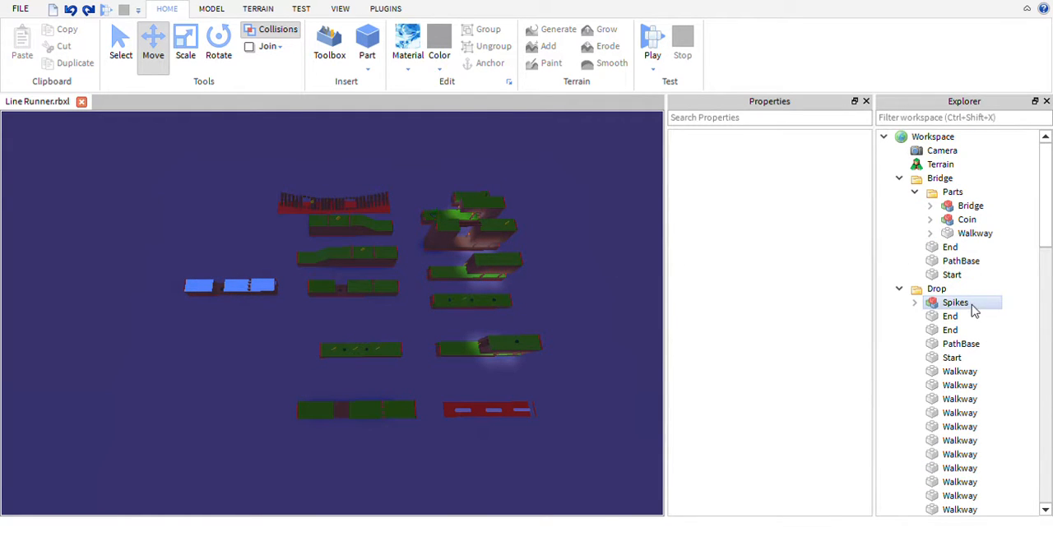
{"action": "left_click", "coordinate": [900, 179]}
{"action": "left_click", "coordinate": [900, 193]}
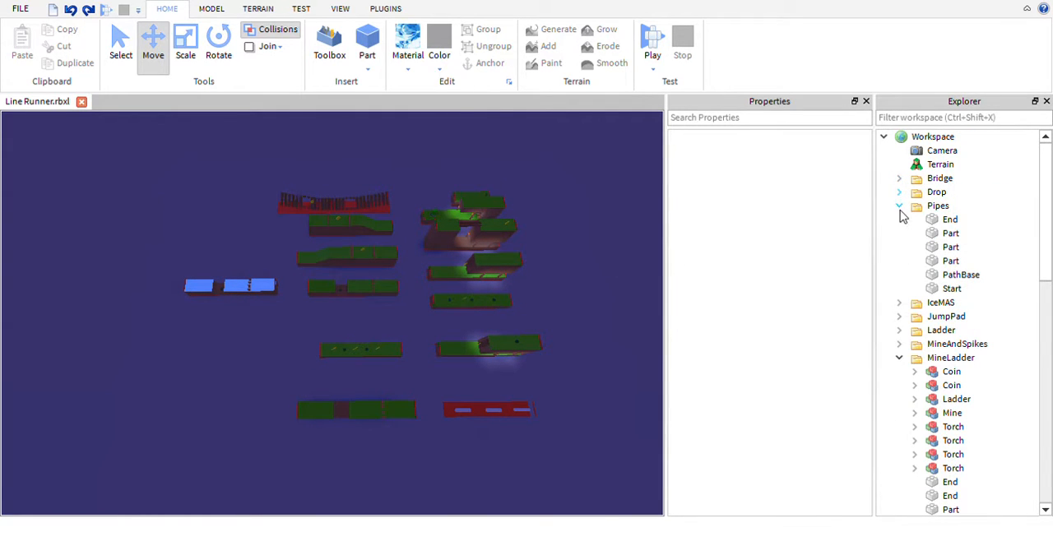
{"action": "left_click", "coordinate": [900, 206]}
{"action": "left_click", "coordinate": [899, 277]}
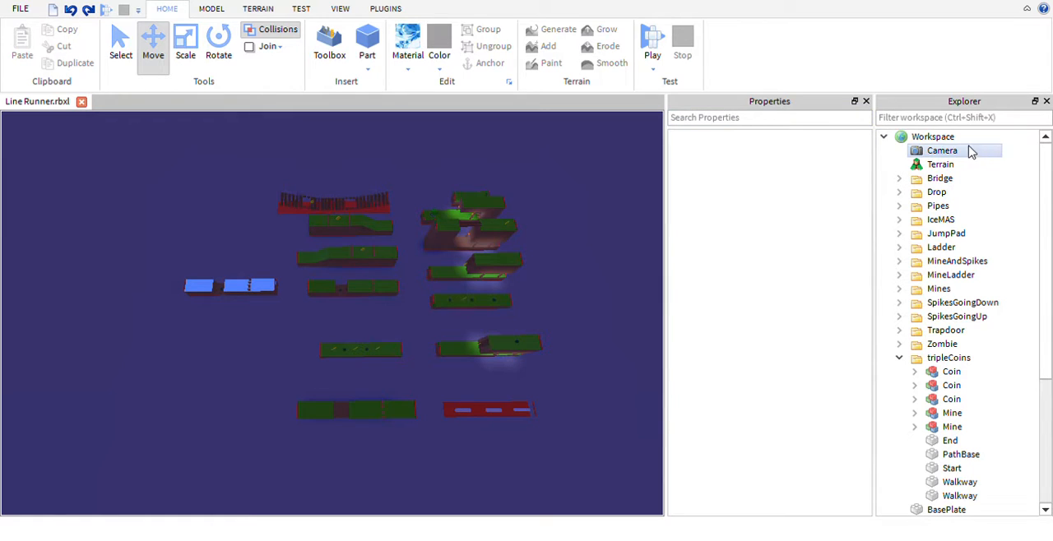
- Select most of the track sections together with one area selection and clear the selection
{"action": "key", "text": "w"}
{"action": "right_click_drag", "start_coordinate": [623, 337], "coordinate": [622, 337]}
{"action": "left_click_drag", "start_coordinate": [605, 415], "coordinate": [233, 180]}
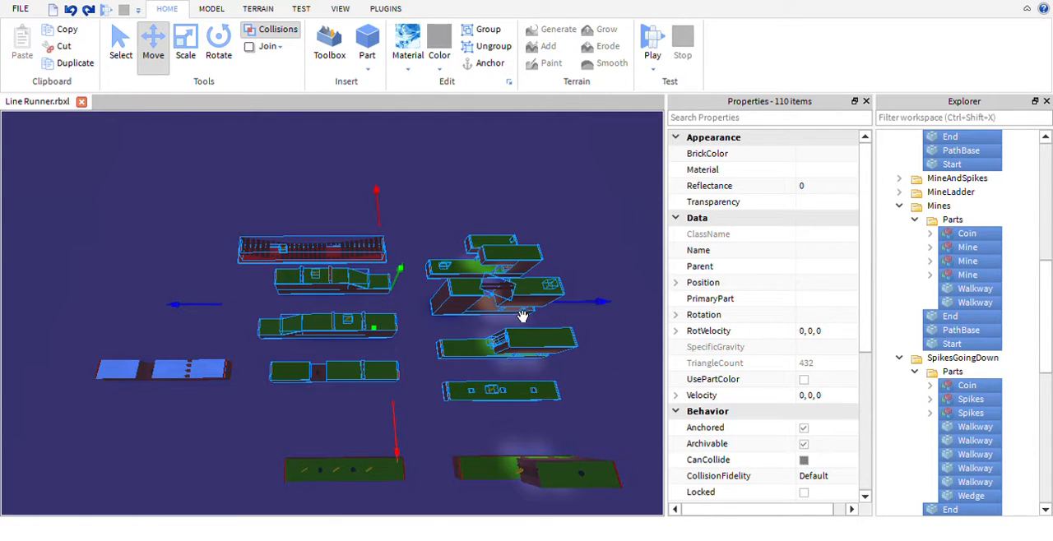
{"action": "left_click", "coordinate": [624, 255]}
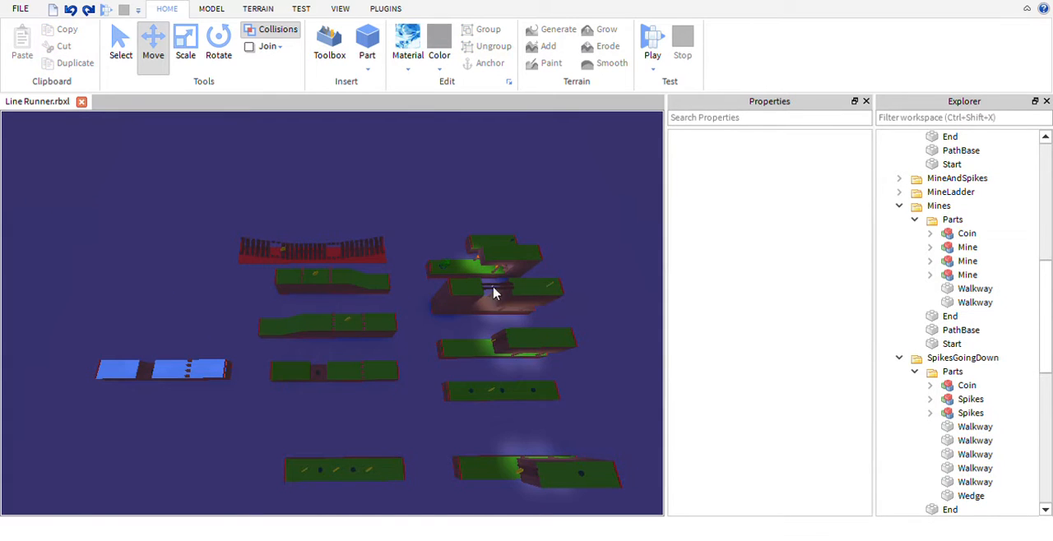
- Examine the Trapdoor model and its neighbouring sections up close, and look over the whole track layout from above
{"action": "left_click", "coordinate": [522, 308]}
{"action": "key", "text": "f"}
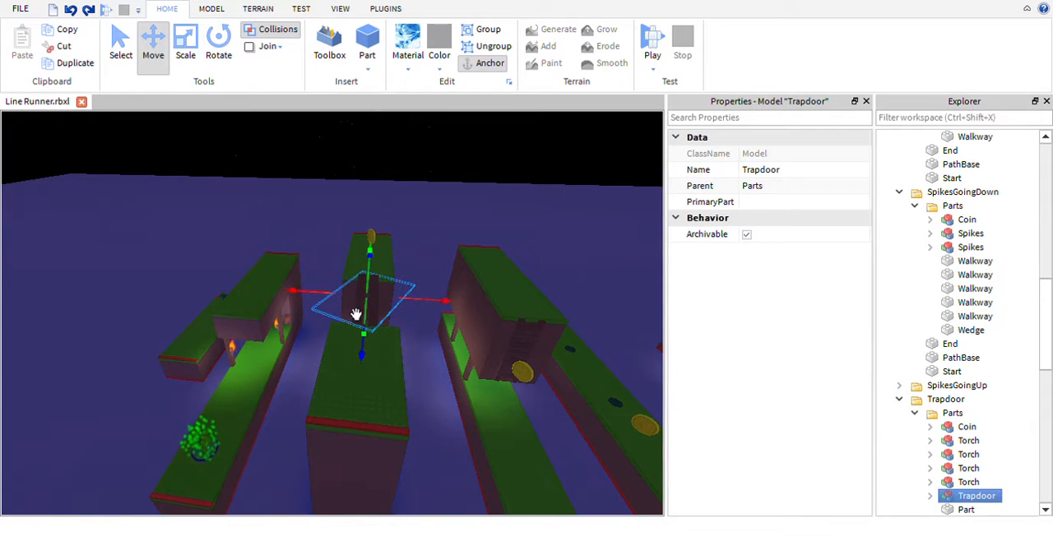
{"action": "left_click", "coordinate": [437, 236]}
{"action": "right_click_drag", "start_coordinate": [462, 236], "coordinate": [477, 287]}
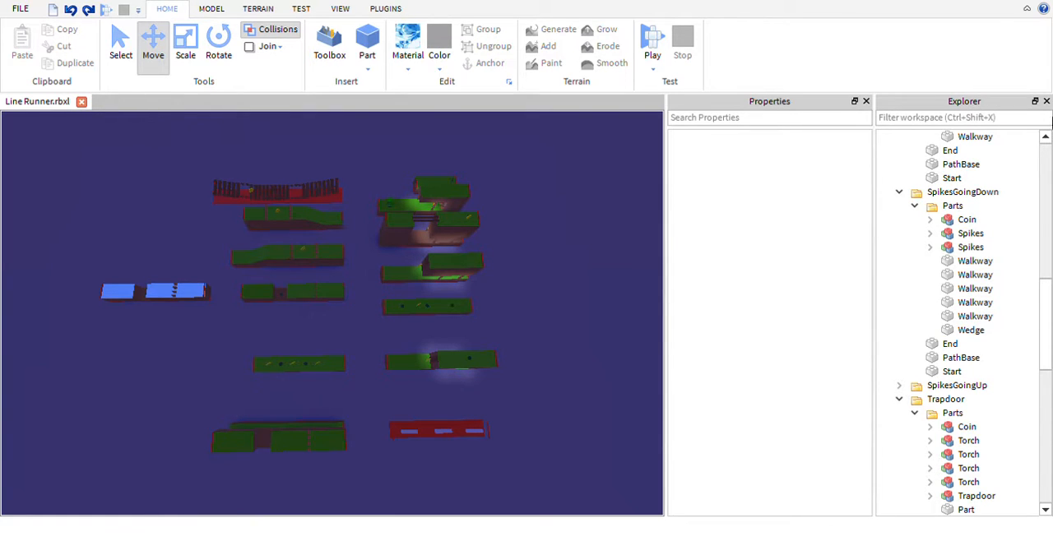
{"action": "left_click_drag", "start_coordinate": [896, 110], "coordinate": [969, 143]}
{"action": "right_click_drag", "start_coordinate": [567, 318], "coordinate": [566, 318]}
{"action": "scroll", "coordinate": [567, 318], "scroll_direction": "up", "scroll_amount": 2}
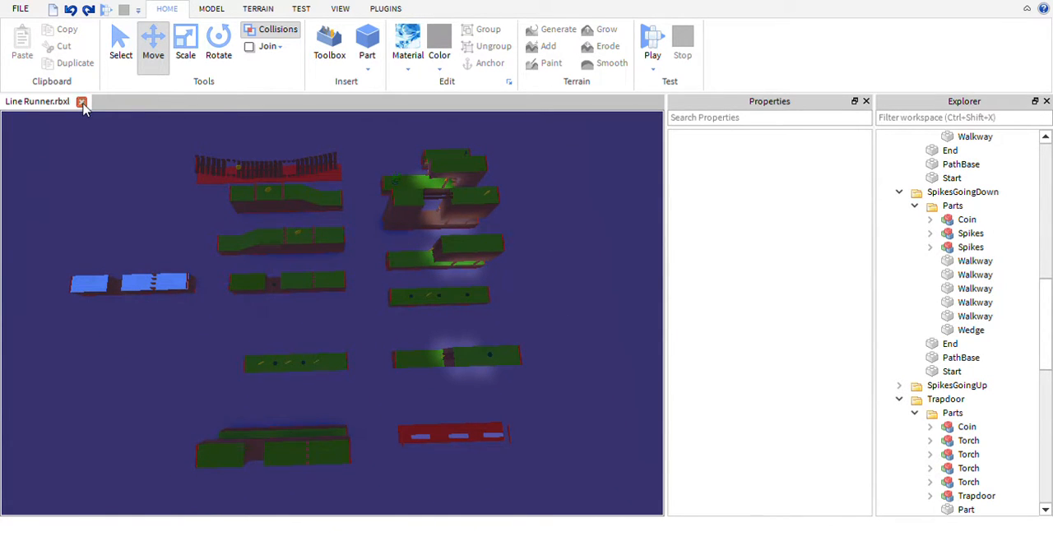
- Switch from the Line Runner place to the Obby template and look over its obstacle course
{"action": "left_click", "coordinate": [467, 284]}
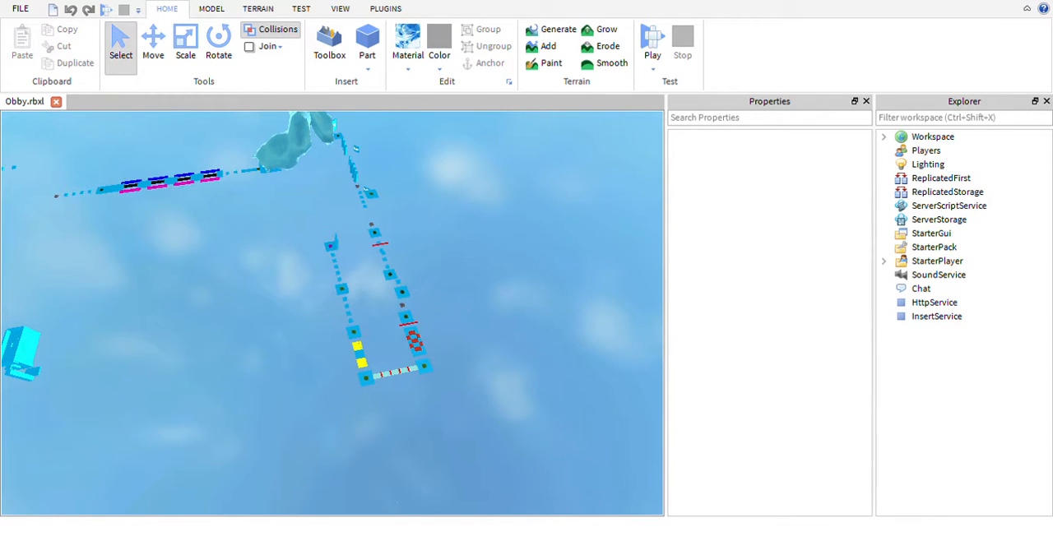
{"action": "right_click_drag", "start_coordinate": [505, 259], "coordinate": [448, 263]}
{"action": "key", "text": "w"}
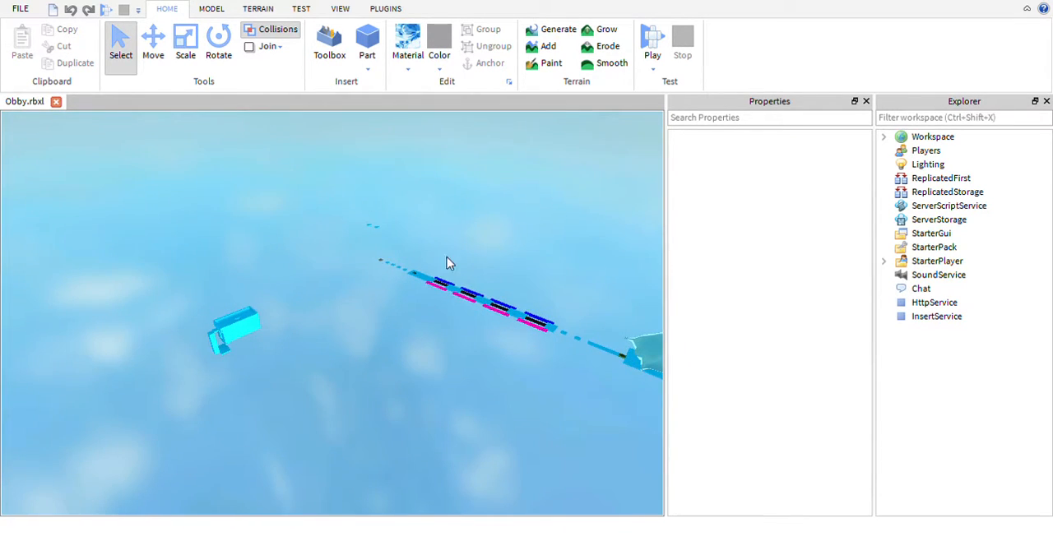
{"action": "right_click_drag", "start_coordinate": [383, 275], "coordinate": [381, 280]}
{"action": "right_click_drag", "start_coordinate": [484, 289], "coordinate": [484, 289]}
{"action": "key", "text": "w"}
{"action": "key", "text": "w"}
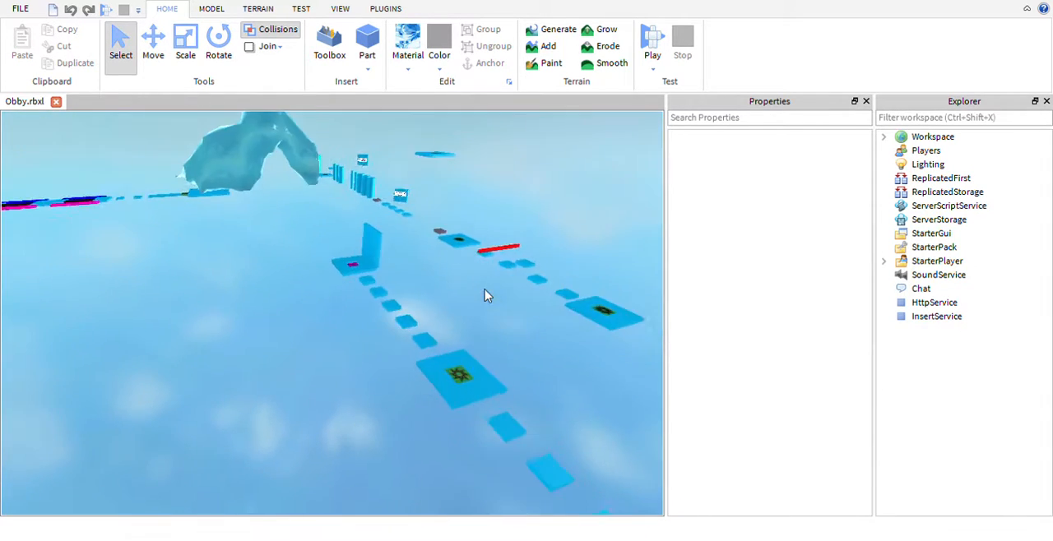
- Start a playtest of the Obby and jump from the start pad across the platforms to the first checkpoint
{"action": "left_click", "coordinate": [653, 40]}
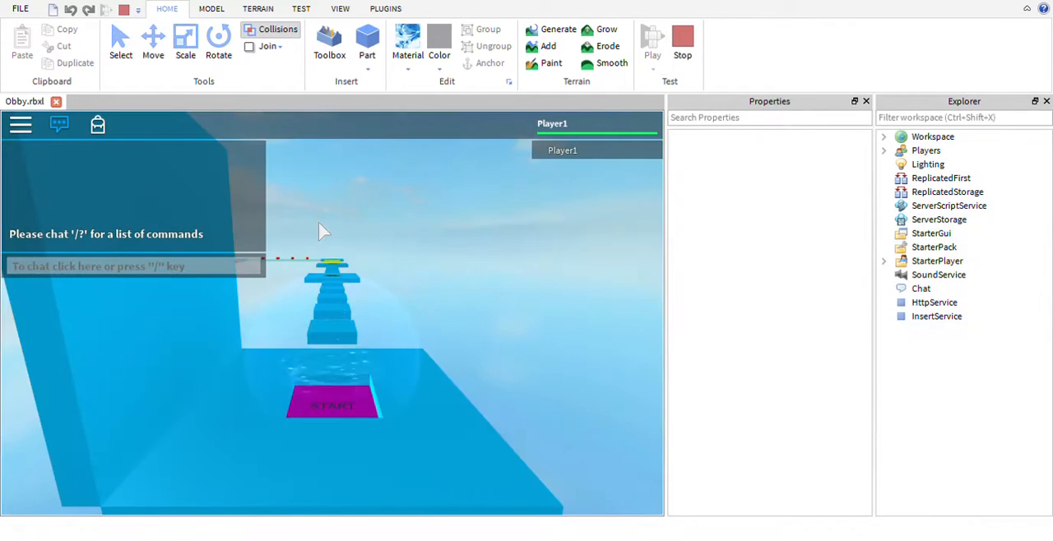
{"action": "key", "text": "w"}
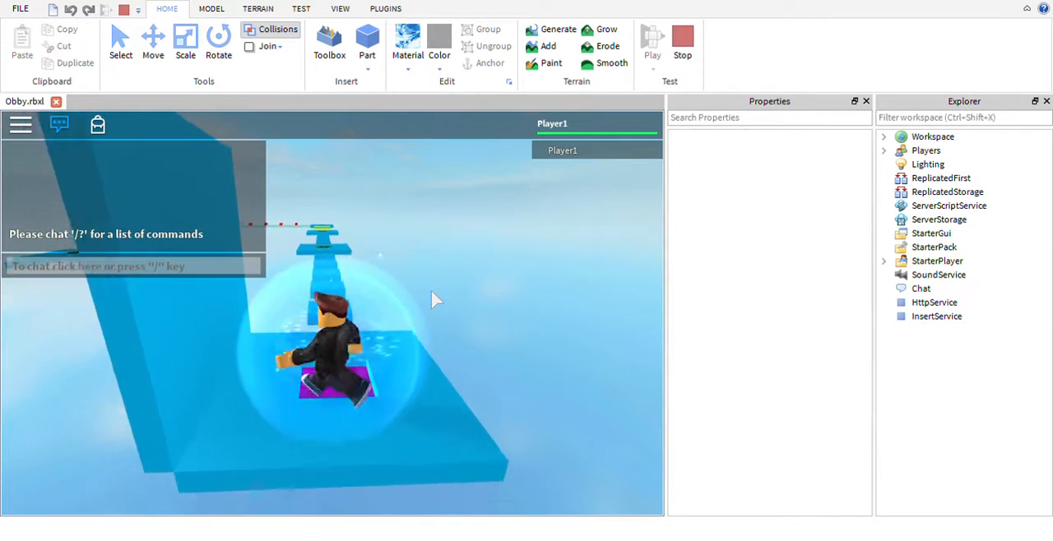
{"action": "key", "text": "space"}
{"action": "key", "text": "w"}
{"action": "key", "text": "space"}
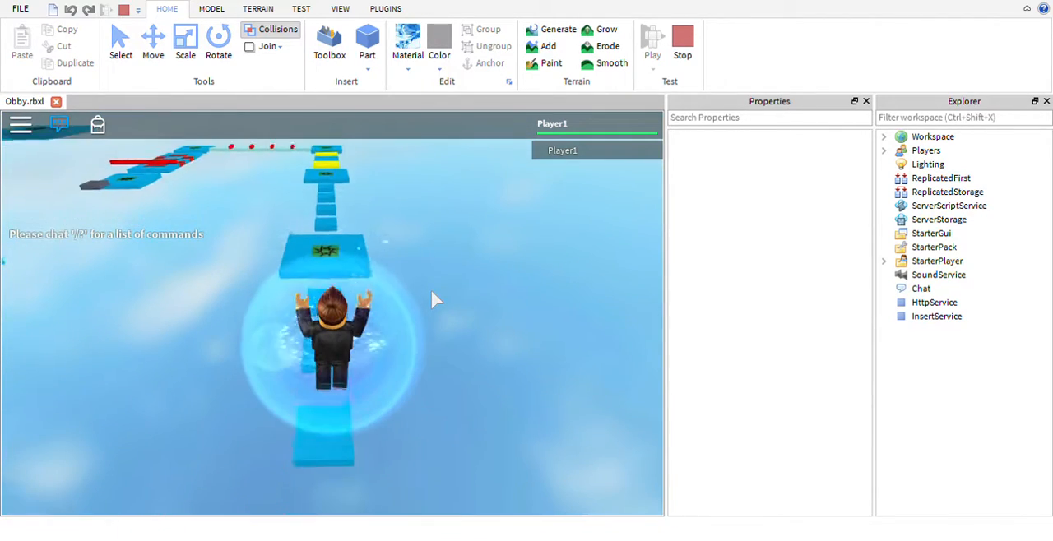
{"action": "key", "text": "w"}
{"action": "key", "text": "a"}
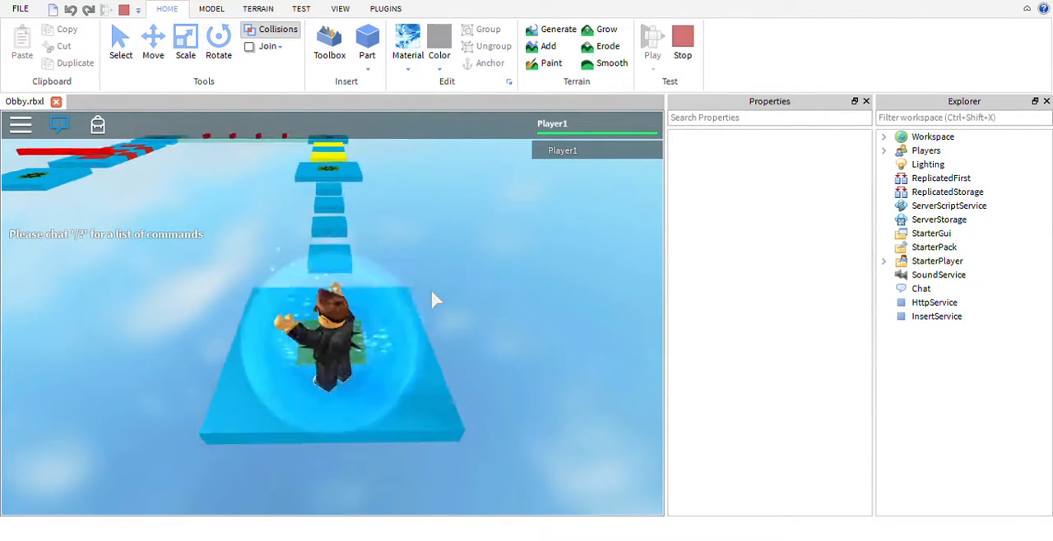
- Try jumping along the small blue platforms beyond the first checkpoint
{"action": "right_click_drag", "start_coordinate": [431, 291], "coordinate": [431, 291]}
{"action": "key", "text": "w"}
{"action": "key", "text": "space"}
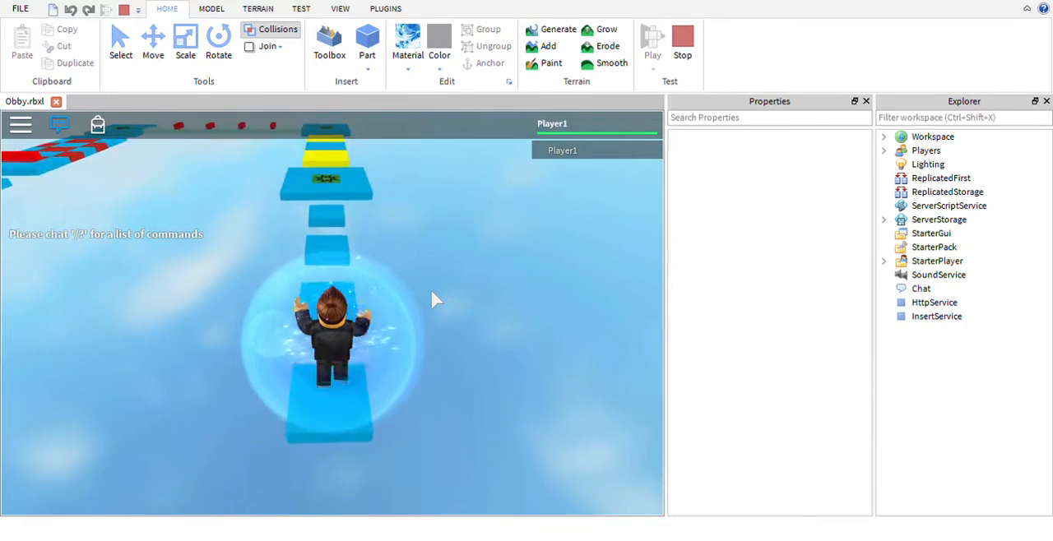
{"action": "key", "text": "w"}
{"action": "key", "text": "space"}
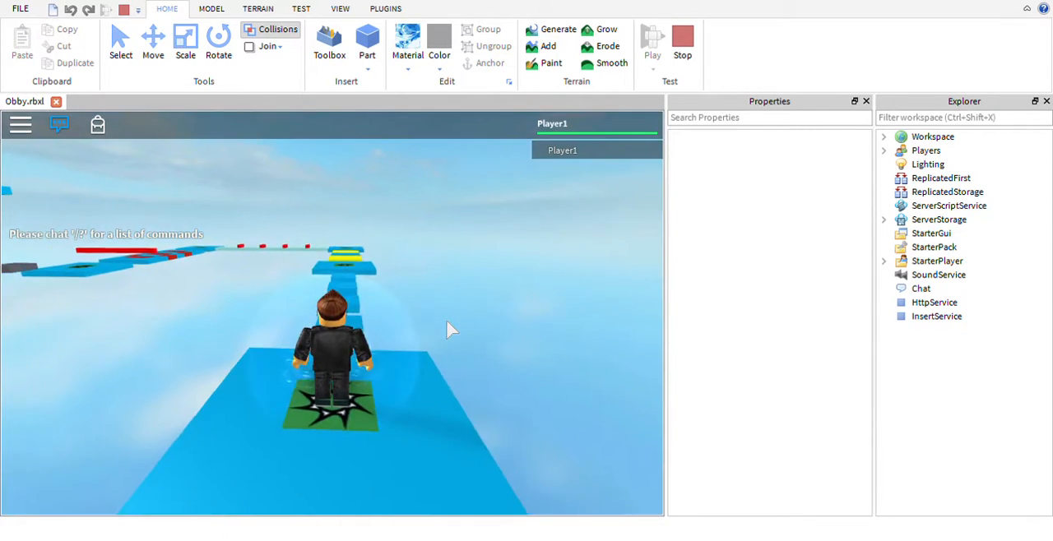
- Line the character up at the first checkpoint and jump over the four small platforms to the second checkpoint
{"action": "key", "text": "a"}
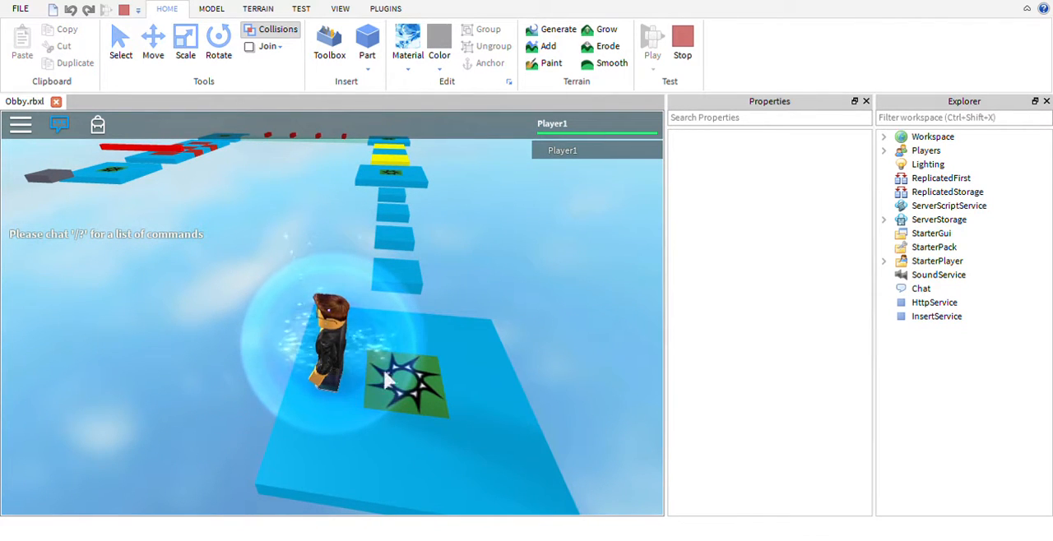
{"action": "right_click_drag", "start_coordinate": [432, 351], "coordinate": [431, 349]}
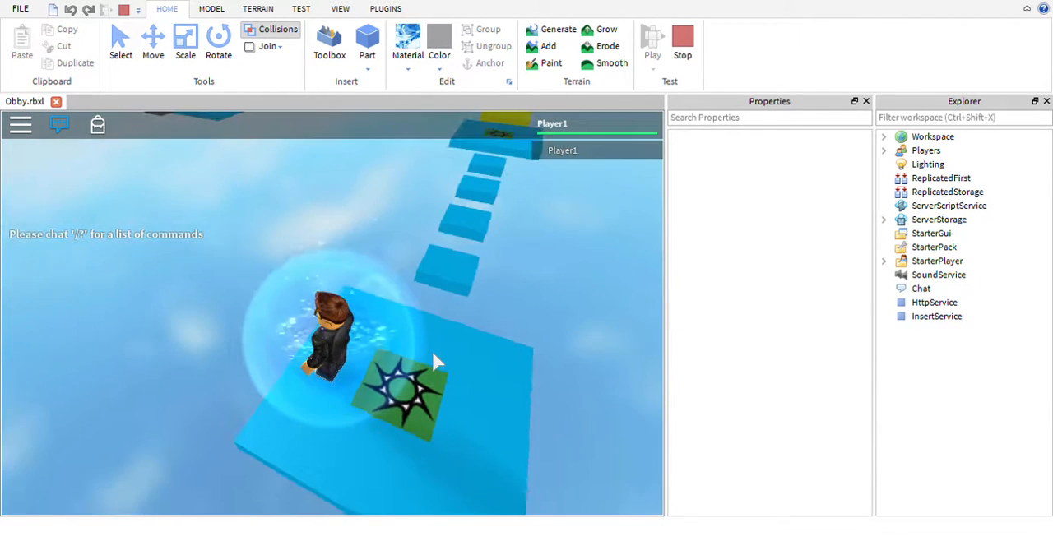
{"action": "right_click_drag", "start_coordinate": [493, 339], "coordinate": [494, 339]}
{"action": "key", "text": "w"}
{"action": "key", "text": "space"}
{"action": "key", "text": "space"}
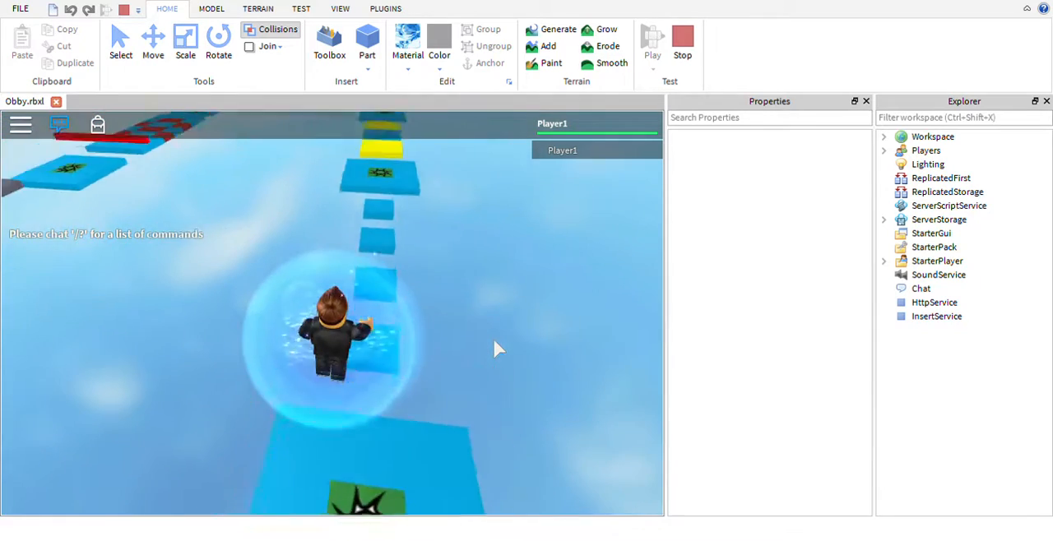
{"action": "key", "text": "w"}
{"action": "key", "text": "space"}
{"action": "key", "text": "space"}
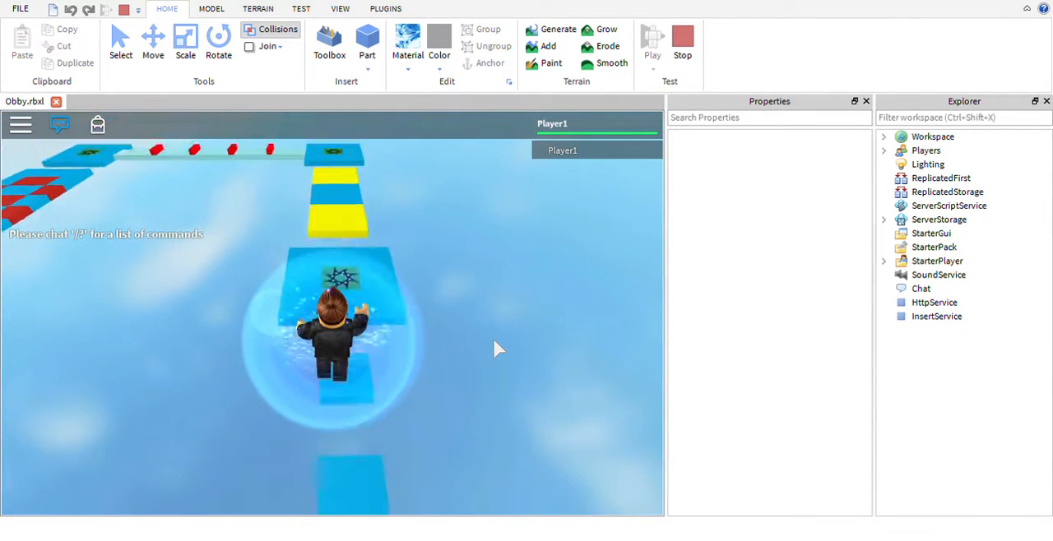
- Cross the yellow platforms and the narrow beam with red blocks to reach the next corner checkpoint
{"action": "key", "text": "w"}
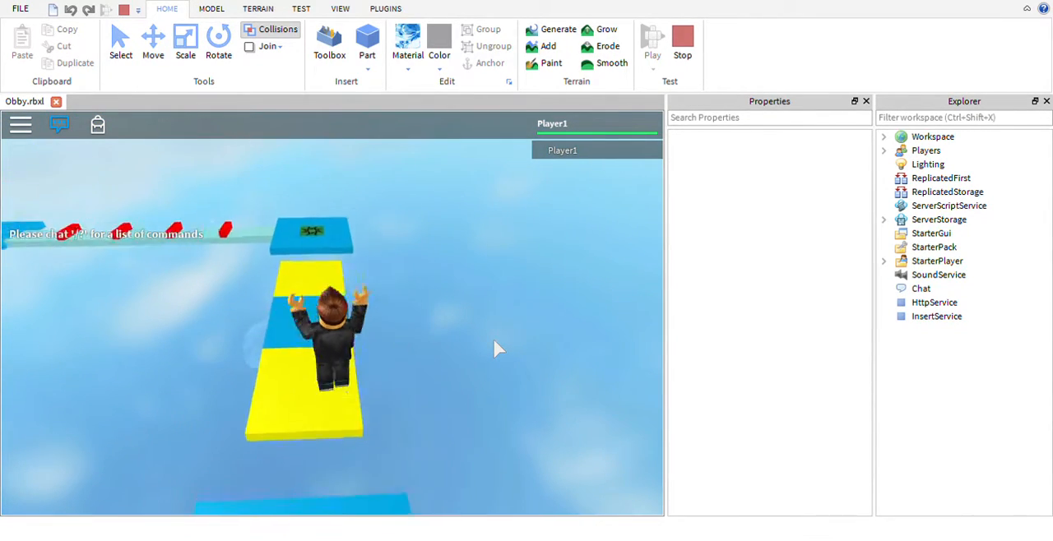
{"action": "key", "text": "w"}
{"action": "key", "text": "space"}
{"action": "right_click_drag", "start_coordinate": [494, 339], "coordinate": [493, 339]}
{"action": "key", "text": "w"}
{"action": "key", "text": "space"}
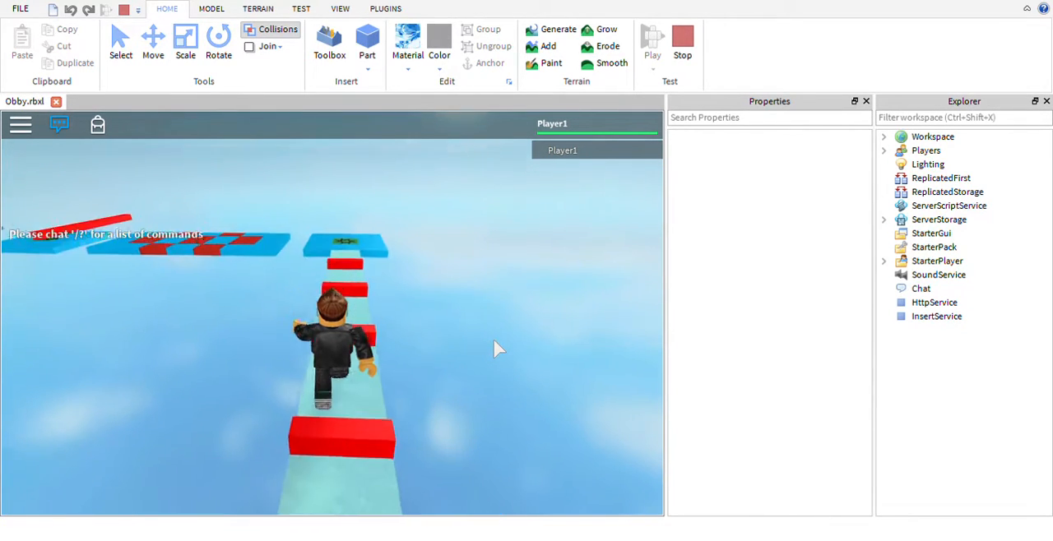
{"action": "key", "text": "w"}
{"action": "key", "text": "space"}
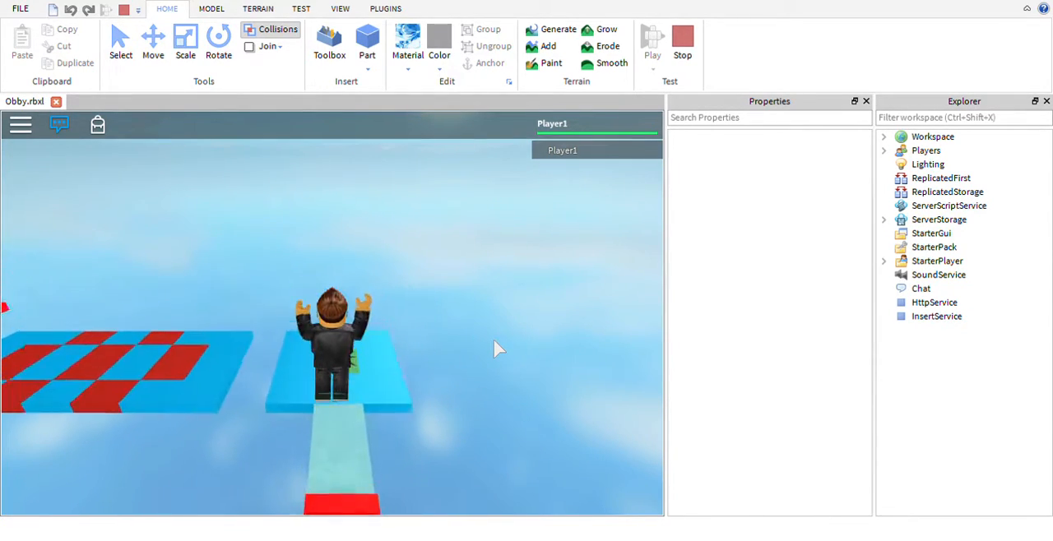
- Run across the red-checkered platform to the checkpoint behind it and stop the playtest
{"action": "right_click_drag", "start_coordinate": [493, 339], "coordinate": [494, 338]}
{"action": "key", "text": "w"}
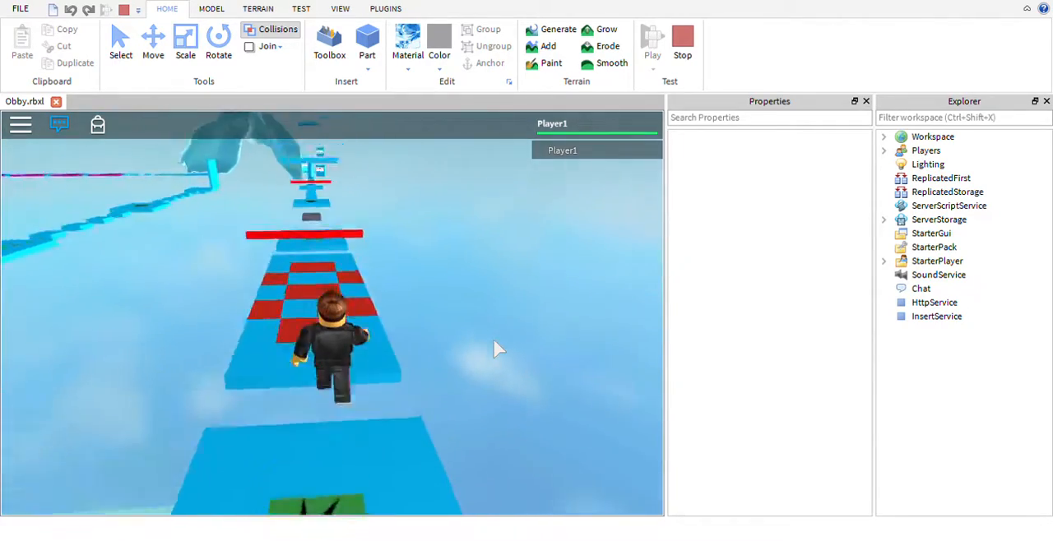
{"action": "key", "text": "space"}
{"action": "key", "text": "w"}
{"action": "key", "text": "space"}
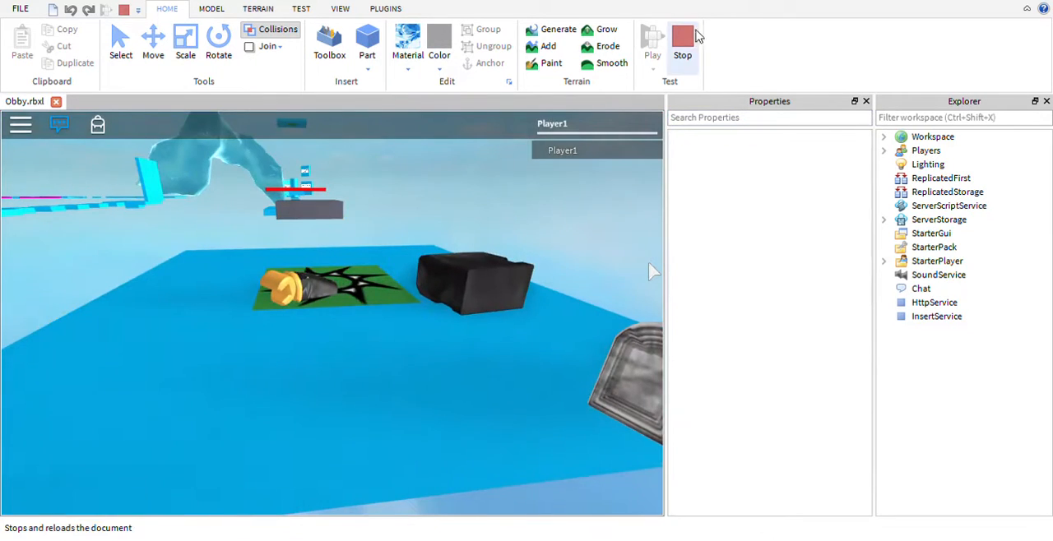
{"action": "left_click", "coordinate": [682, 41]}
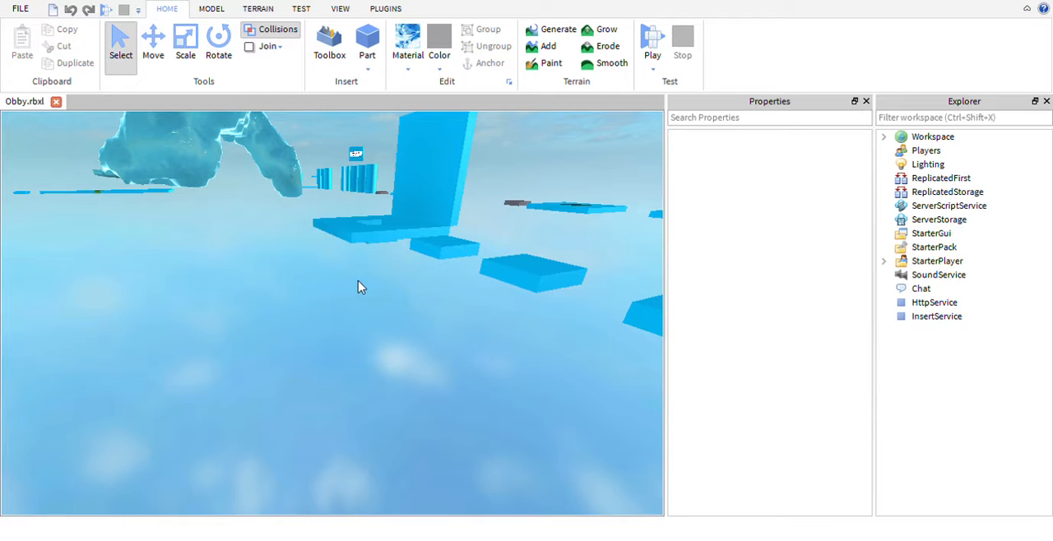
- Inspect the cylinder pillars and the four small platforms beside them, selecting one of each and deselecting it
{"action": "mouse_move", "coordinate": [368, 309]}
{"action": "right_mouse_down"}
{"action": "mouse_move", "coordinate": [393, 331]}
{"action": "mouse_move", "coordinate": [370, 314]}
{"action": "right_mouse_up"}
{"action": "scroll", "coordinate": [368, 309], "scroll_direction": "down", "scroll_amount": 8}
{"action": "scroll", "coordinate": [368, 309], "scroll_direction": "up", "scroll_amount": 6}
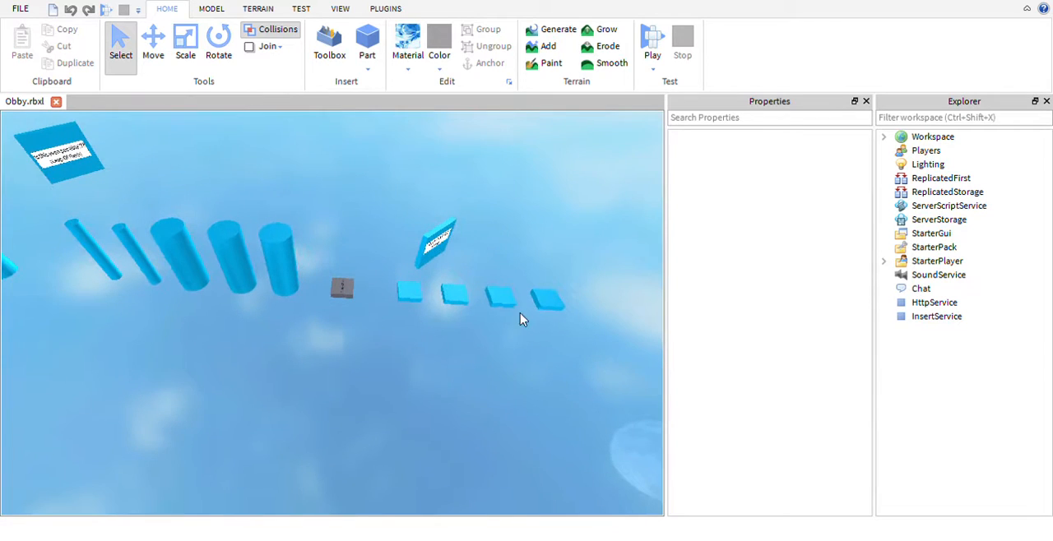
{"action": "left_click", "coordinate": [277, 254]}
{"action": "left_click", "coordinate": [449, 406]}
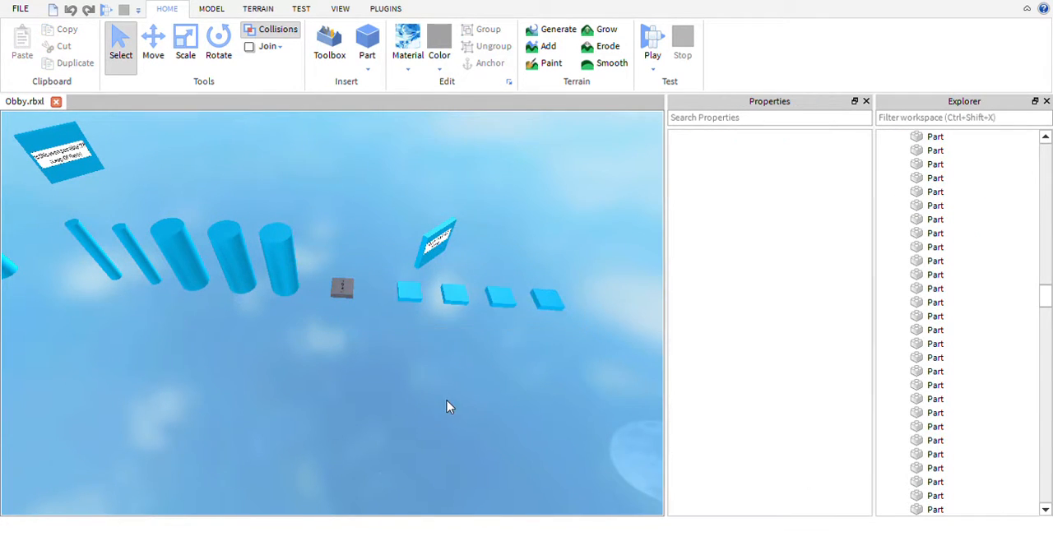
{"action": "right_click_drag", "start_coordinate": [449, 406], "coordinate": [442, 403]}
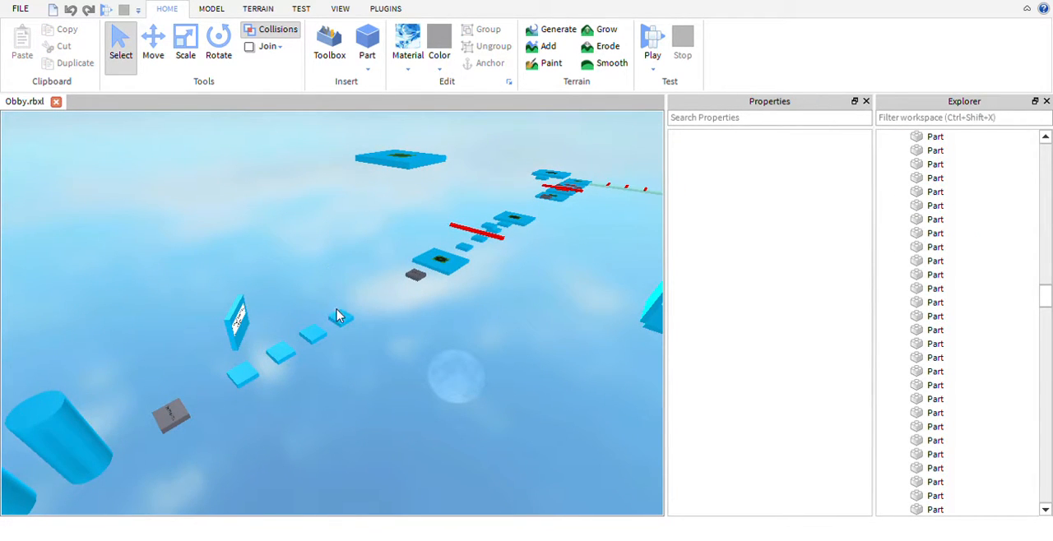
{"action": "right_click_drag", "start_coordinate": [401, 360], "coordinate": [402, 359]}
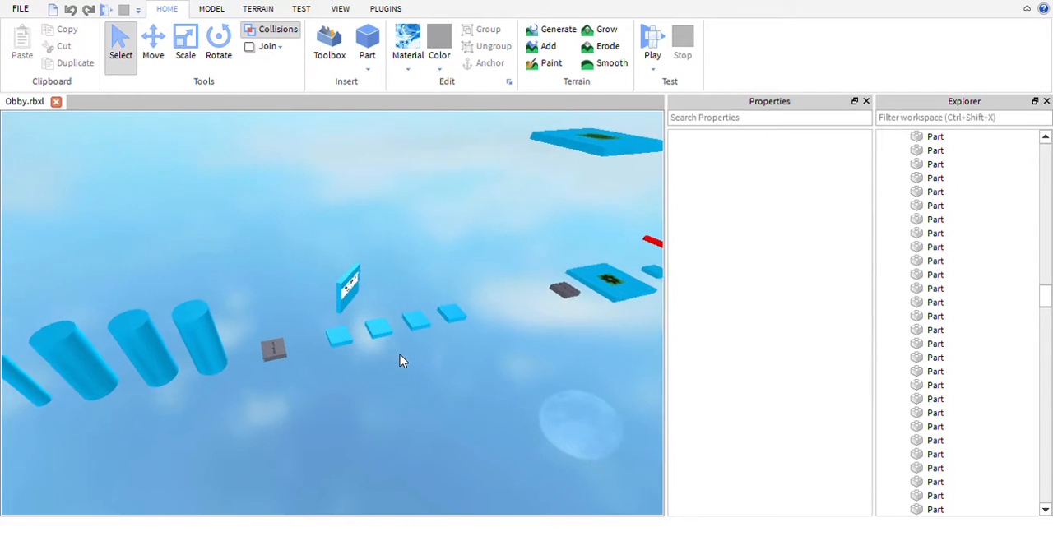
{"action": "left_click", "coordinate": [450, 313]}
{"action": "left_click", "coordinate": [510, 358]}
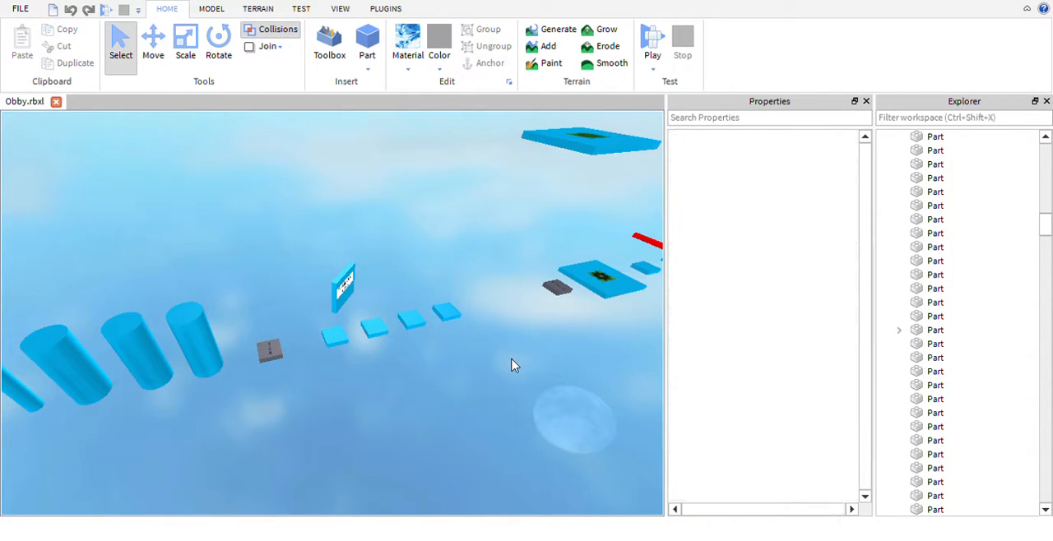
- Select the invisible bridge part between the pillars at the Leap Of Faith sign and examine it from both sides
{"action": "right_click_drag", "start_coordinate": [497, 366], "coordinate": [500, 370]}
{"action": "middle_click_drag", "start_coordinate": [500, 371], "coordinate": [521, 389]}
{"action": "mouse_move", "coordinate": [499, 369]}
{"action": "right_mouse_down"}
{"action": "mouse_move", "coordinate": [521, 390]}
{"action": "mouse_move", "coordinate": [499, 369]}
{"action": "right_mouse_up"}
{"action": "key", "text": "s"}
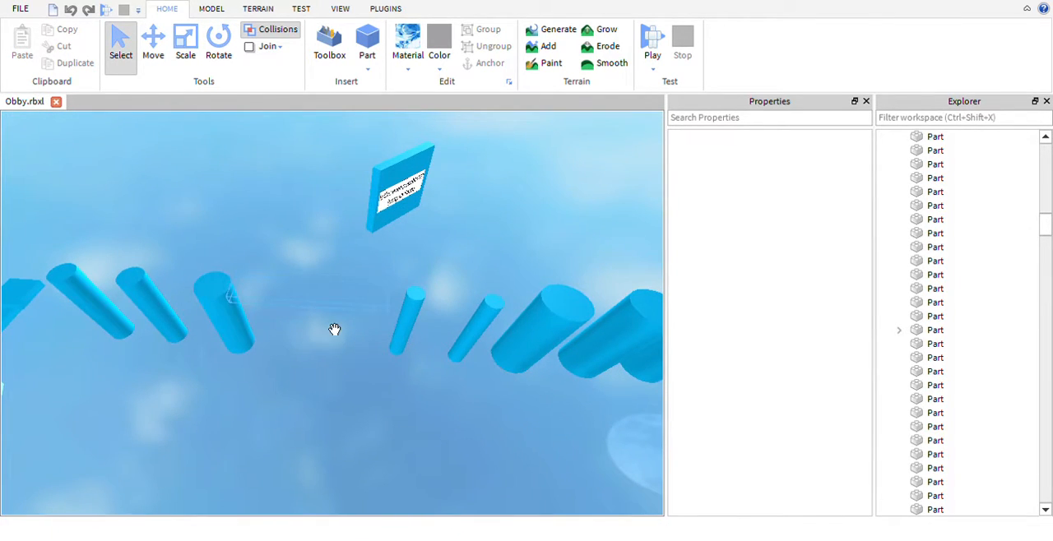
{"action": "left_click", "coordinate": [336, 328]}
{"action": "key", "text": "d"}
{"action": "key", "text": "w"}
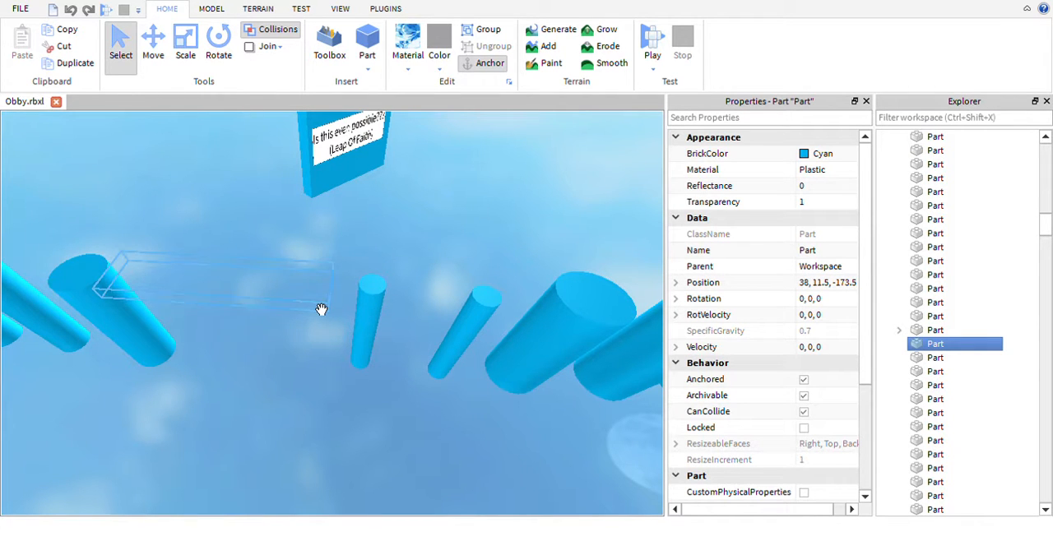
{"action": "key", "text": "a"}
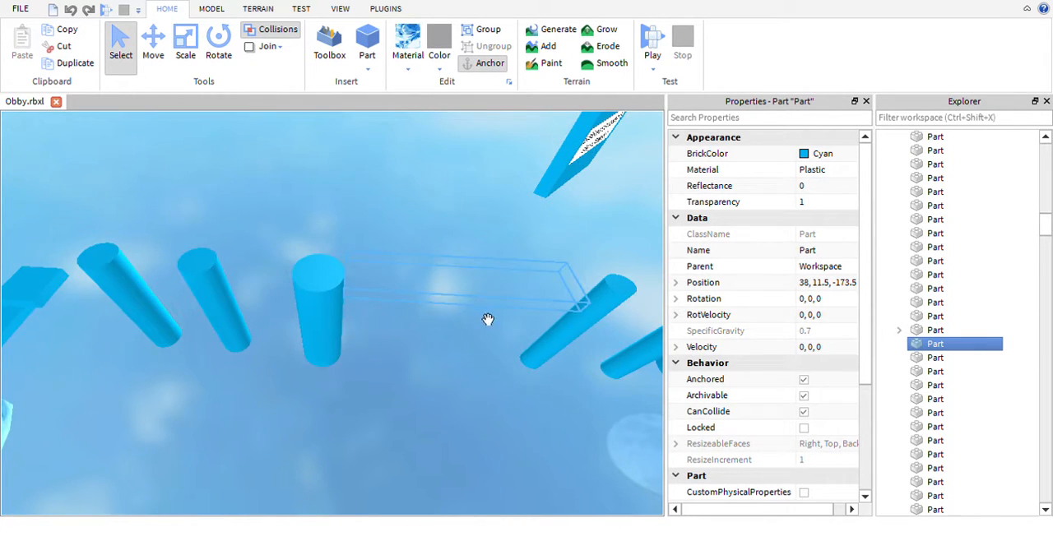
- Move past the cylinder pillars to the section with pink, black and blue strips and clear the selection
{"action": "key", "text": "a"}
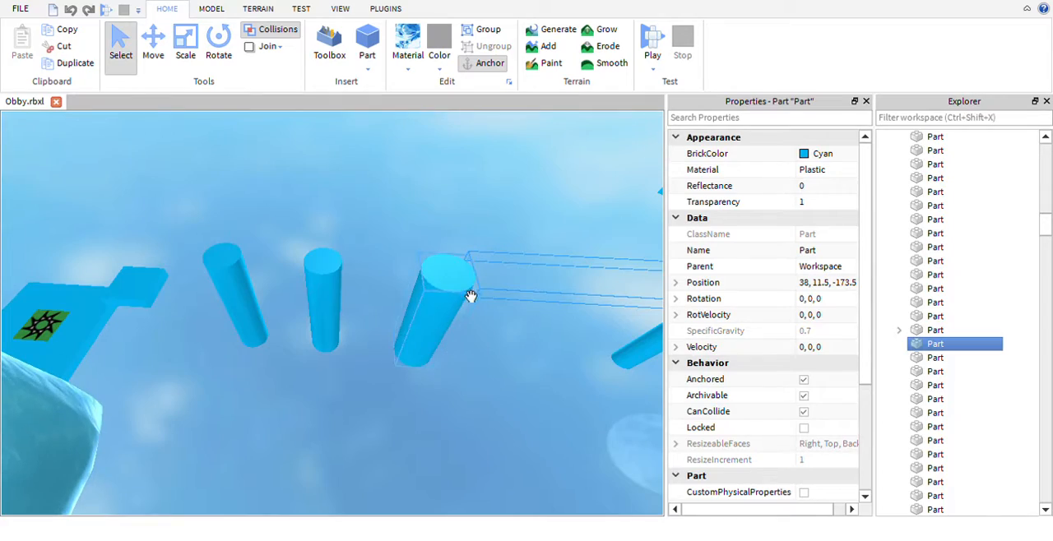
{"action": "key", "text": "a"}
{"action": "mouse_move", "coordinate": [446, 260]}
{"action": "right_mouse_down"}
{"action": "mouse_move", "coordinate": [468, 279]}
{"action": "mouse_move", "coordinate": [446, 260]}
{"action": "right_mouse_up"}
{"action": "key", "text": "s"}
{"action": "key", "text": "w"}
{"action": "key", "text": "w"}
{"action": "key", "text": "d"}
{"action": "key", "text": "s"}
{"action": "key", "text": "a"}
{"action": "left_click_drag", "start_coordinate": [256, 241], "coordinate": [518, 418]}
{"action": "left_click", "coordinate": [519, 438]}
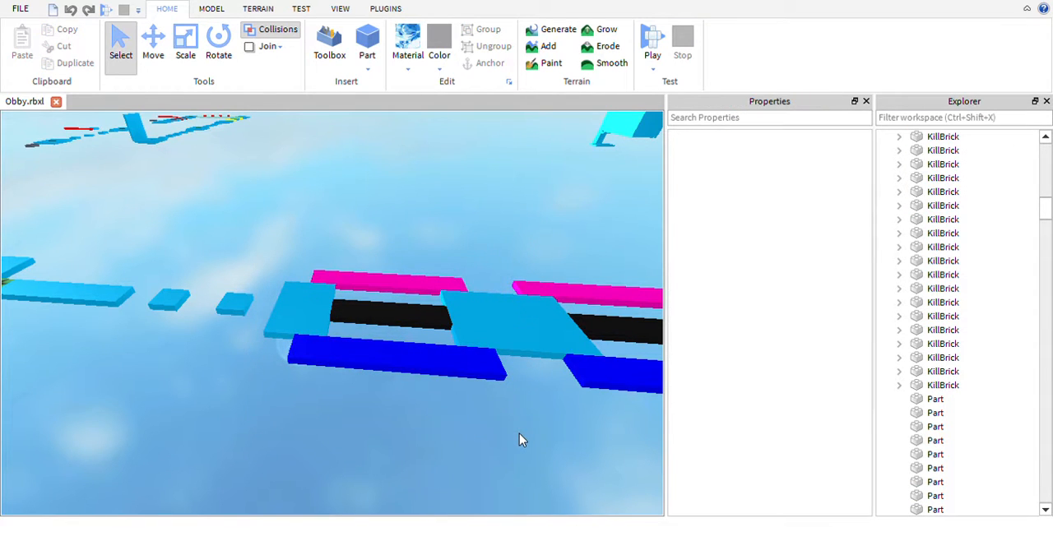
- Examine the row of pink, black and blue strips connecting the cyan platforms along its full length
{"action": "left_click_drag", "start_coordinate": [421, 339], "coordinate": [265, 258]}
{"action": "left_click", "coordinate": [486, 502]}
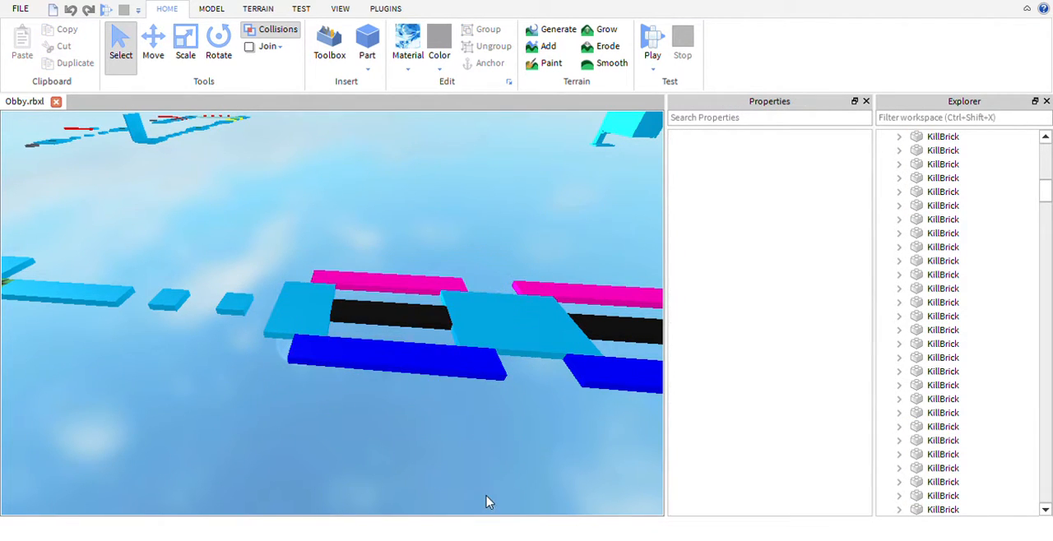
{"action": "key", "text": "d"}
{"action": "key", "text": "d"}
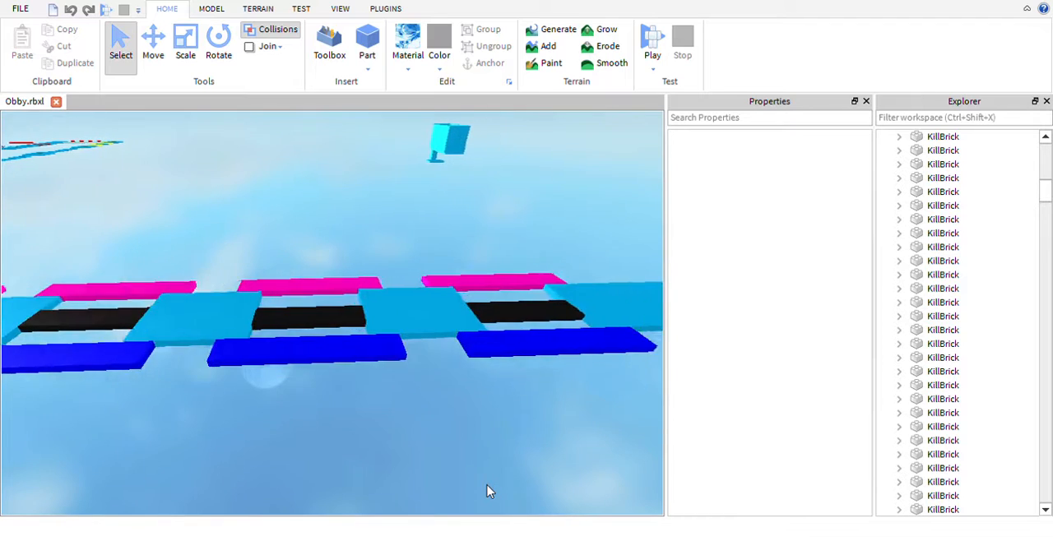
{"action": "key", "text": "s"}
{"action": "key", "text": "a"}
{"action": "key", "text": "w"}
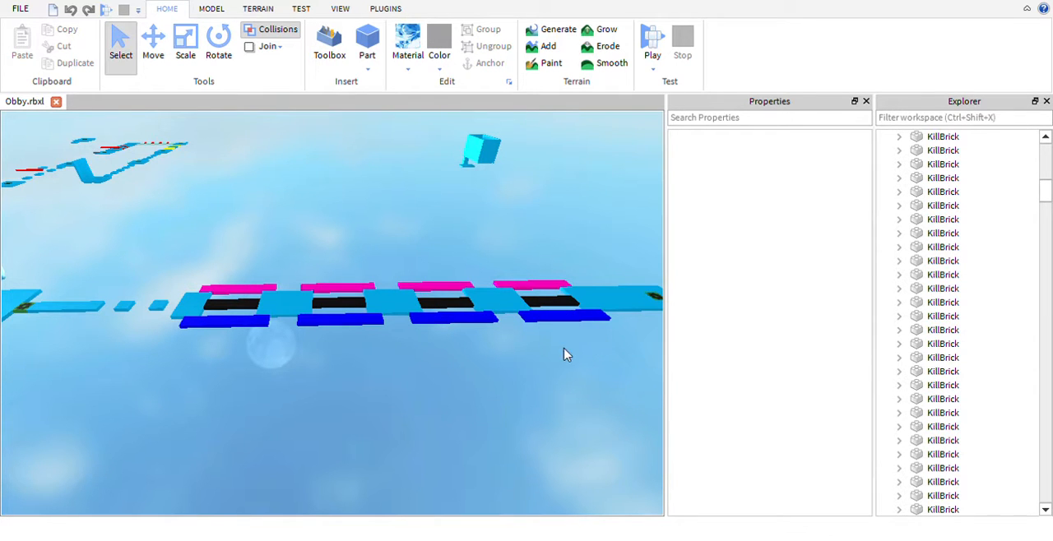
{"action": "right_click_drag", "start_coordinate": [556, 386], "coordinate": [556, 391]}
- Examine the floating panel of black, blue and pink tiles, and continue to the small platforms after the checkpoint
{"action": "key", "text": "a"}
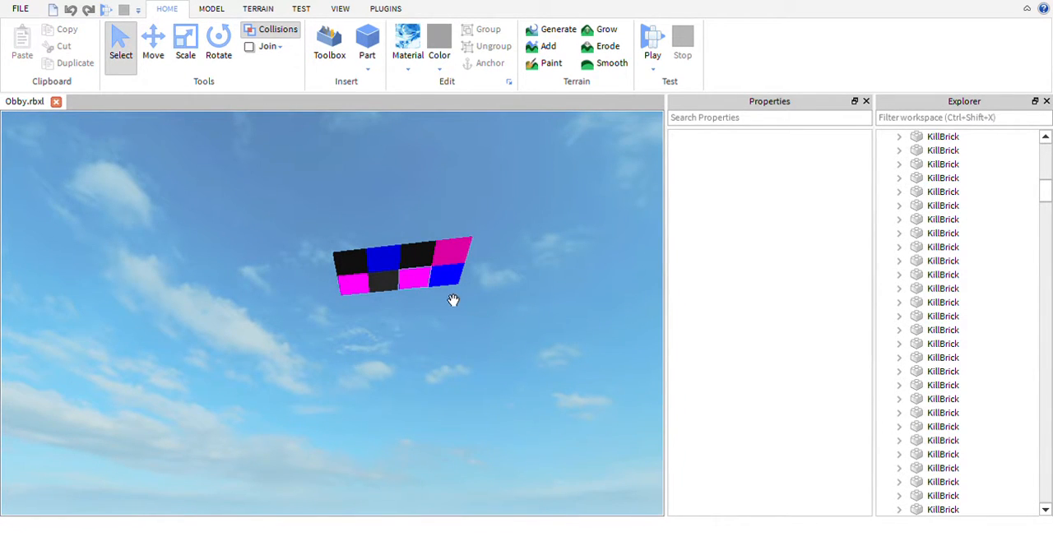
{"action": "right_click_drag", "start_coordinate": [437, 308], "coordinate": [420, 335]}
{"action": "key", "text": "w"}
{"action": "key", "text": "s"}
{"action": "left_click", "coordinate": [389, 397]}
{"action": "key", "text": "w"}
{"action": "key", "text": "w"}
{"action": "key", "text": "s"}
- Inspect the second and third cyan stepping platforms and the dark grey one by selecting each in turn
{"action": "left_click", "coordinate": [358, 310]}
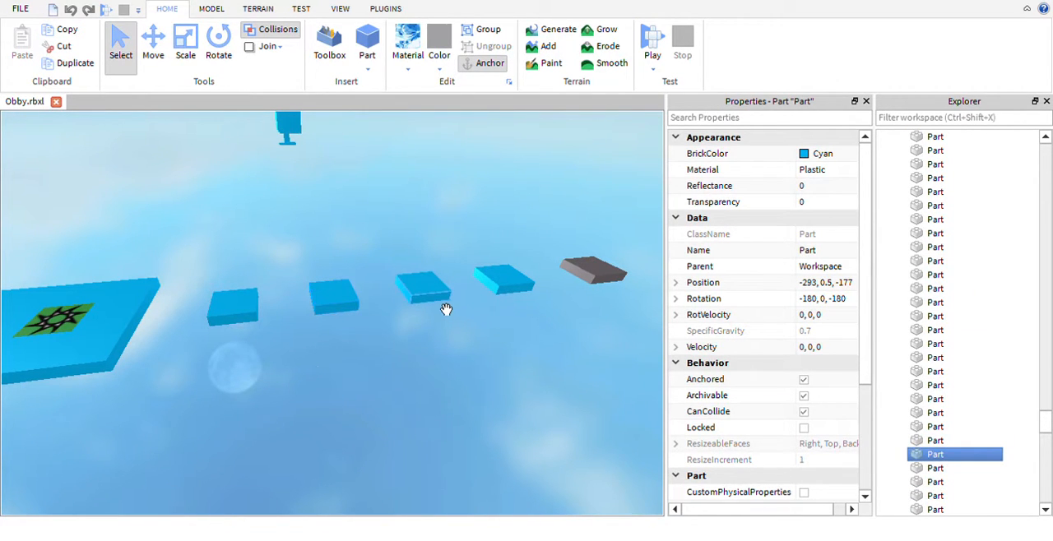
{"action": "left_click", "coordinate": [416, 306]}
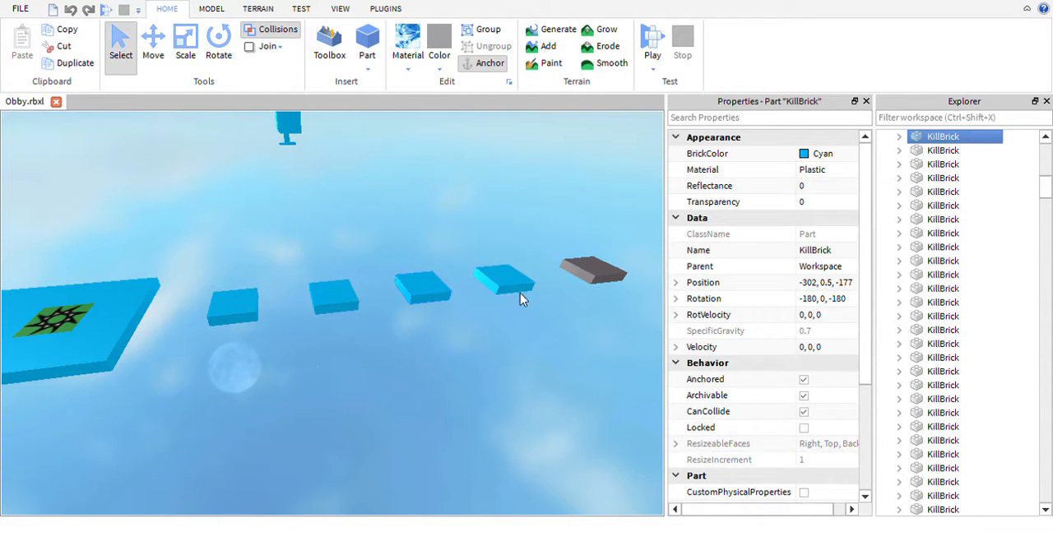
{"action": "key", "text": "w"}
{"action": "right_click_drag", "start_coordinate": [520, 299], "coordinate": [547, 320]}
{"action": "key", "text": "d"}
{"action": "left_click", "coordinate": [467, 340]}
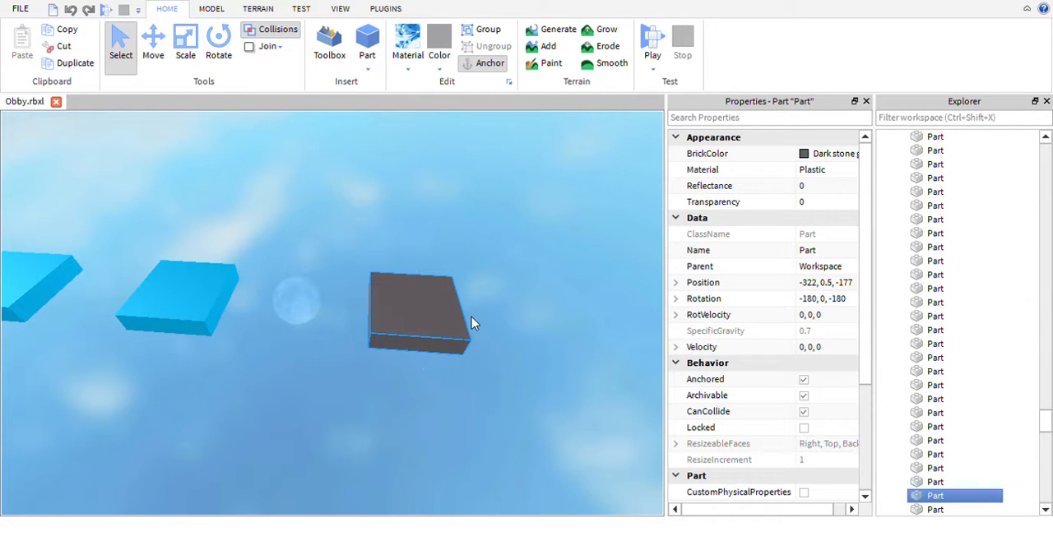
- Review the stepping platform row from farther away, selecting the third cyan platform and the checkpoint at the start of the row
{"action": "right_click_drag", "start_coordinate": [516, 341], "coordinate": [516, 341]}
{"action": "key", "text": "s"}
{"action": "key", "text": "w"}
{"action": "key", "text": "s"}
{"action": "key", "text": "s"}
{"action": "key", "text": "a"}
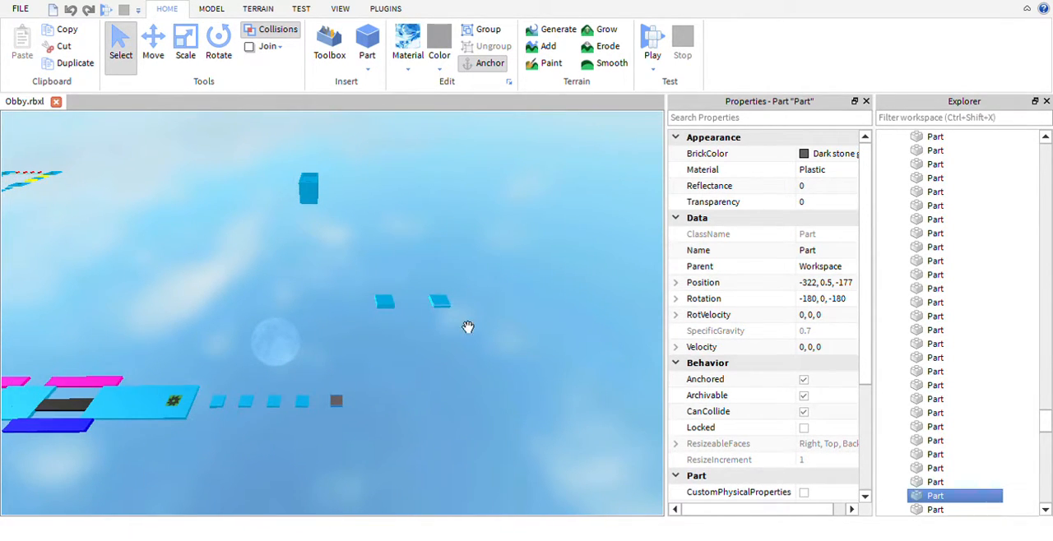
{"action": "key", "text": "w"}
{"action": "key", "text": "a"}
{"action": "left_click", "coordinate": [353, 463]}
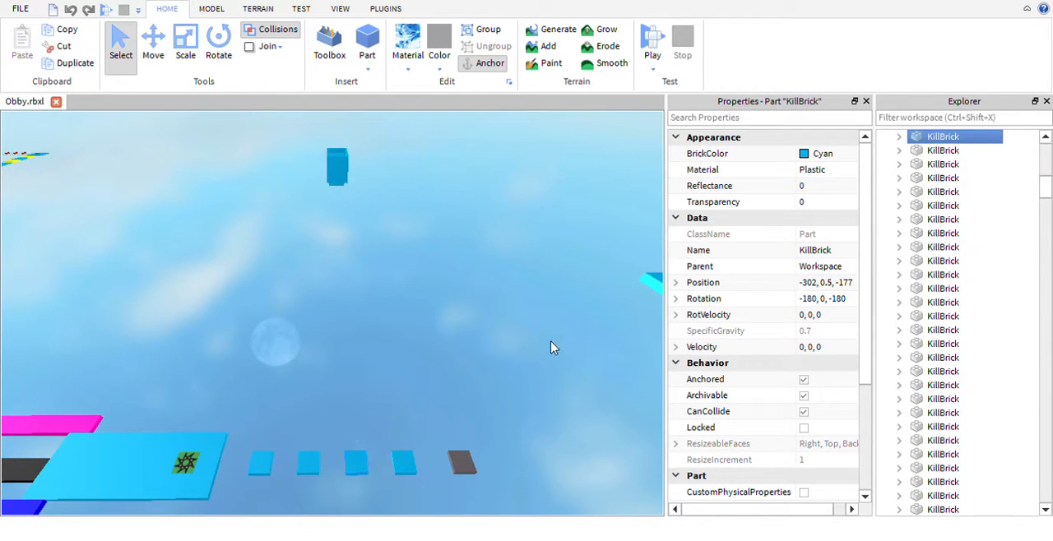
{"action": "right_click_drag", "start_coordinate": [552, 348], "coordinate": [552, 348]}
{"action": "key", "text": "w"}
{"action": "left_click", "coordinate": [490, 388]}
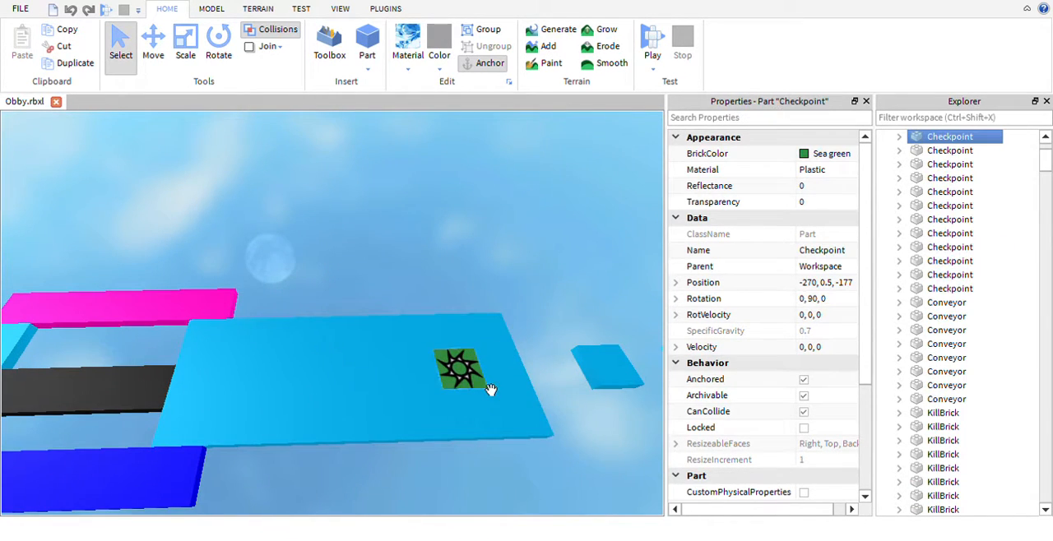
- Follow the course to its end and select the checkpoint at the Complete Map! sign
{"action": "right_click_drag", "start_coordinate": [514, 287], "coordinate": [515, 287]}
{"action": "key", "text": "w"}
{"action": "mouse_move", "coordinate": [519, 360]}
{"action": "right_mouse_down"}
{"action": "mouse_move", "coordinate": [496, 336]}
{"action": "mouse_move", "coordinate": [520, 358]}
{"action": "right_mouse_up"}
{"action": "key", "text": "w"}
{"action": "key", "text": "w"}
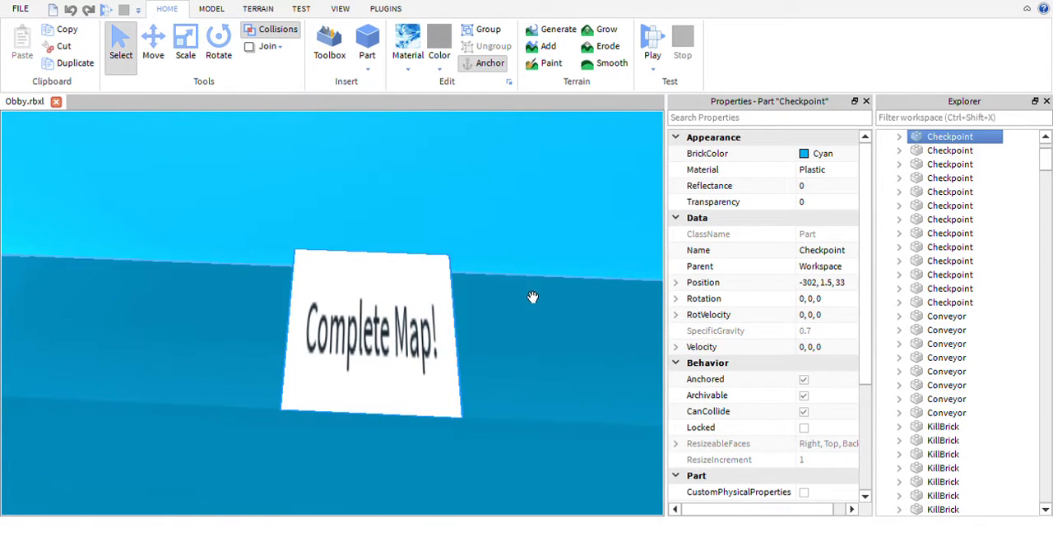
- Examine the enclosed cyan corridor at the Complete Map! sign, selecting its floor part and the KillBrick beside it
{"action": "right_click_drag", "start_coordinate": [550, 320], "coordinate": [412, 381]}
{"action": "key", "text": "w"}
{"action": "key", "text": "s"}
{"action": "key", "text": "a"}
{"action": "key", "text": "s"}
{"action": "key", "text": "w"}
{"action": "left_click", "coordinate": [258, 436]}
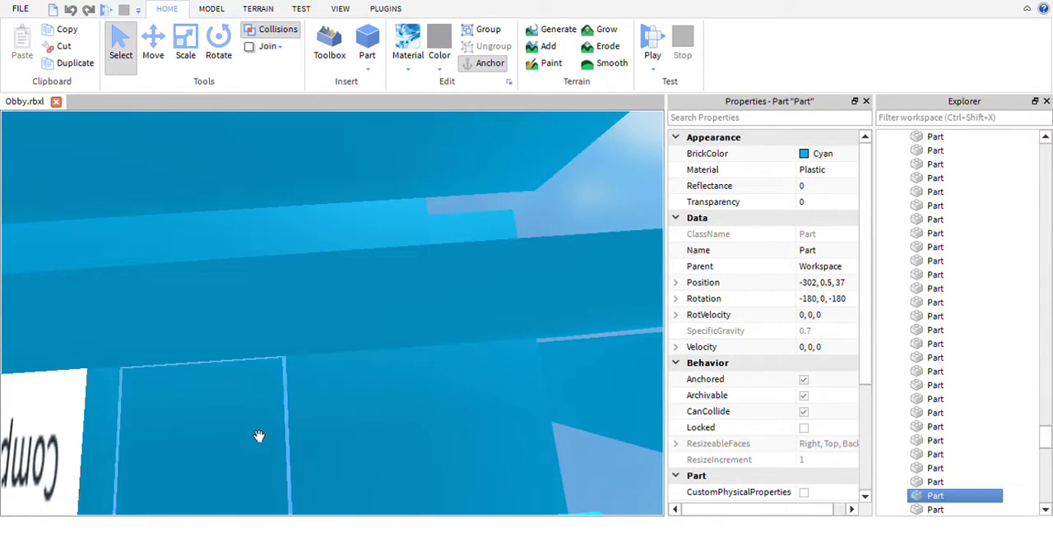
{"action": "left_click", "coordinate": [340, 451]}
{"action": "right_click_drag", "start_coordinate": [368, 432], "coordinate": [370, 467]}
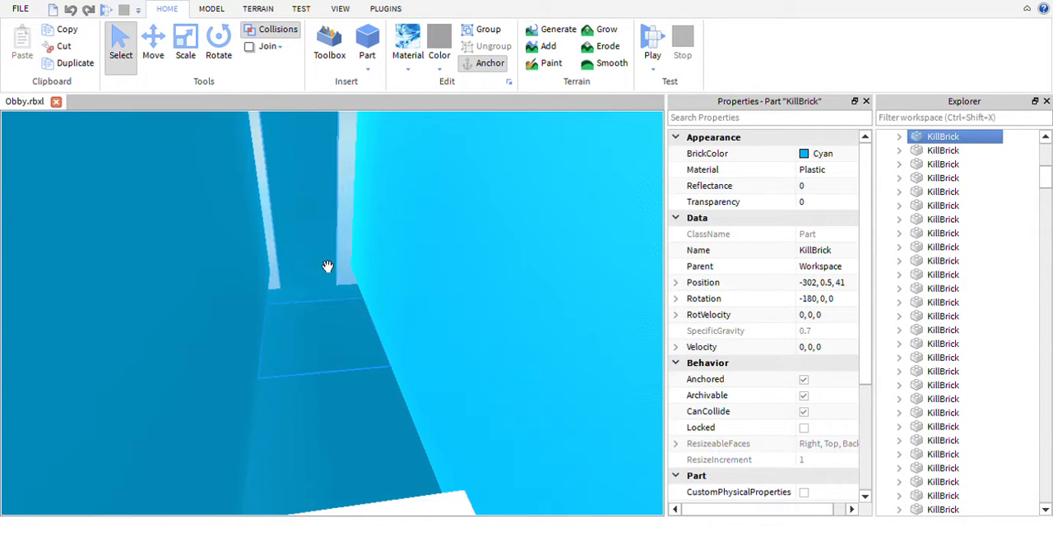
{"action": "left_click", "coordinate": [345, 196]}
- Inspect the walled platform with the magenta square and the ice terrain formation, including its interior
{"action": "right_click_drag", "start_coordinate": [373, 305], "coordinate": [373, 305]}
{"action": "key", "text": "w"}
{"action": "scroll", "coordinate": [411, 368], "scroll_direction": "up", "scroll_amount": 3}
{"action": "scroll", "coordinate": [444, 351], "scroll_direction": "down", "scroll_amount": 5}
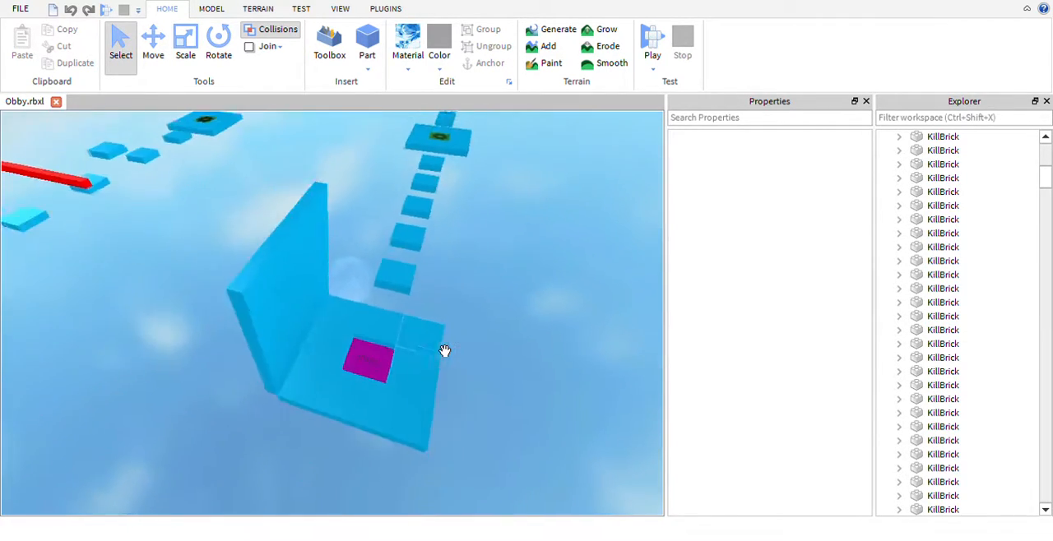
{"action": "right_click_drag", "start_coordinate": [423, 334], "coordinate": [421, 333]}
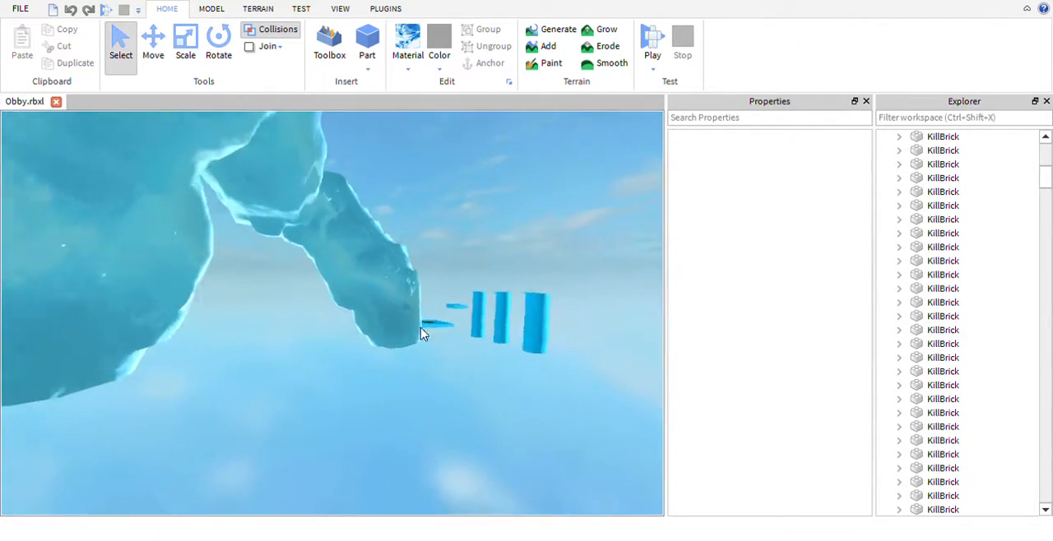
{"action": "scroll", "coordinate": [444, 350], "scroll_direction": "up", "scroll_amount": 3}
{"action": "right_click_drag", "start_coordinate": [423, 334], "coordinate": [421, 333]}
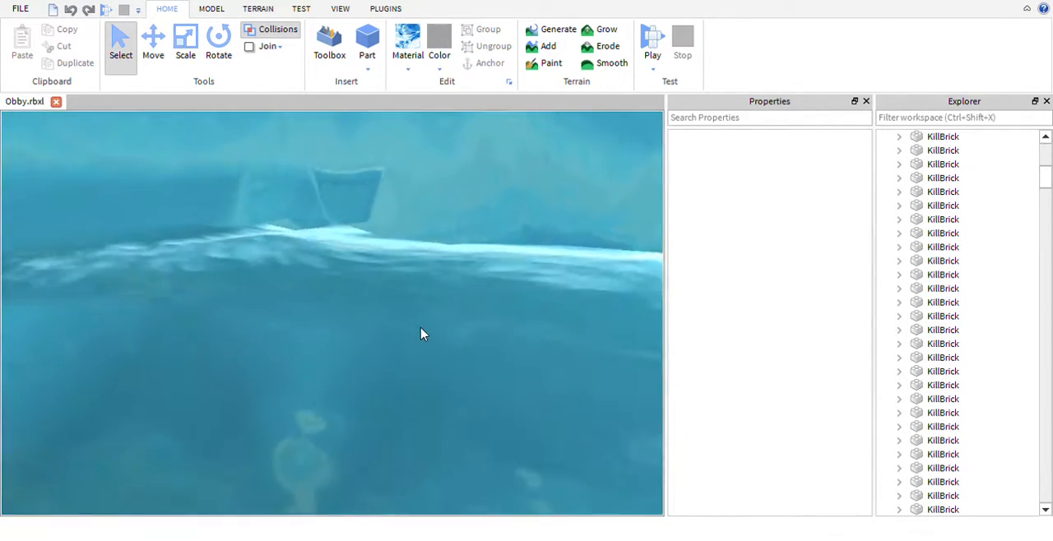
{"action": "scroll", "coordinate": [421, 329], "scroll_direction": "down", "scroll_amount": 2}
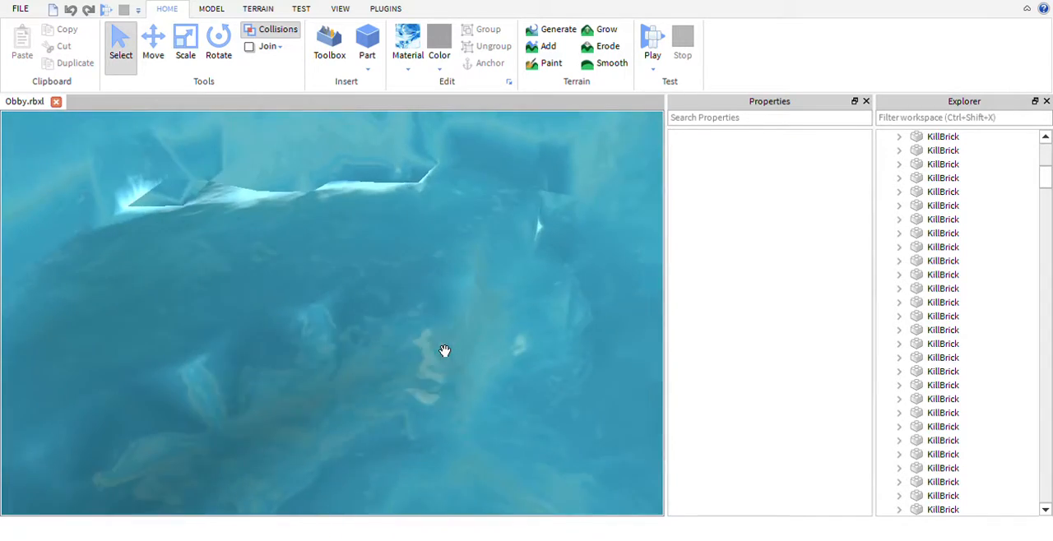
{"action": "scroll", "coordinate": [423, 332], "scroll_direction": "down", "scroll_amount": 3}
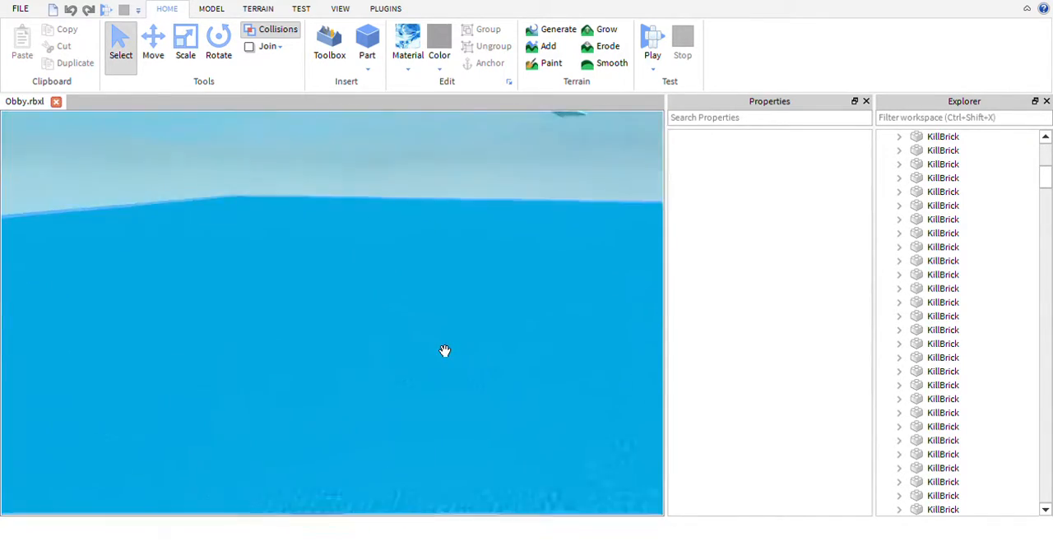
- Survey the overall obstacle course layout from above the walled platform with the magenta square
{"action": "right_click_drag", "start_coordinate": [444, 351], "coordinate": [434, 259]}
{"action": "key", "text": "w"}
{"action": "key", "text": "w"}
{"action": "key", "text": "w"}
{"action": "key", "text": "w"}
{"action": "key", "text": "w"}
{"action": "key", "text": "s"}
{"action": "right_click_drag", "start_coordinate": [476, 213], "coordinate": [476, 213]}
{"action": "right_click_drag", "start_coordinate": [491, 257], "coordinate": [491, 258]}
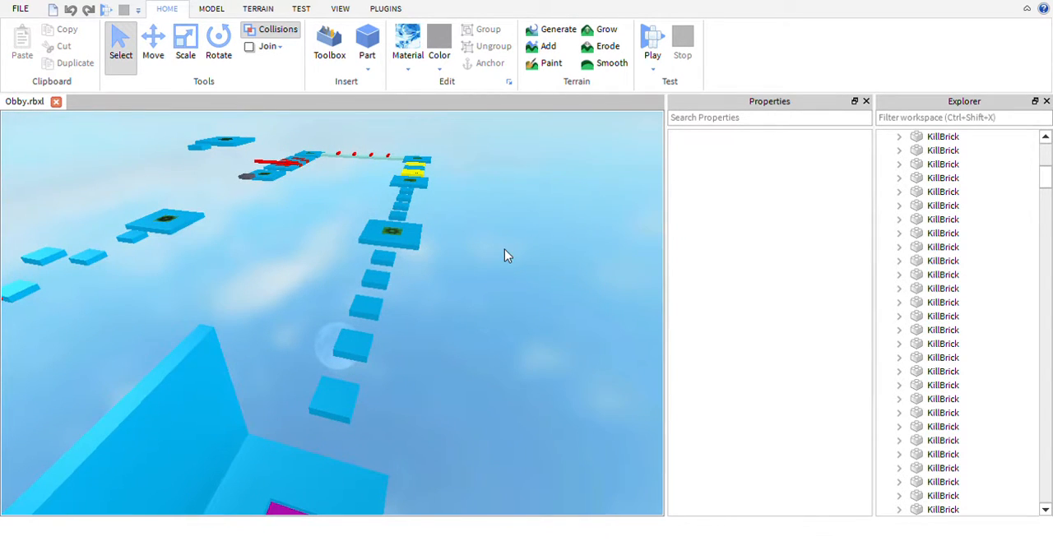